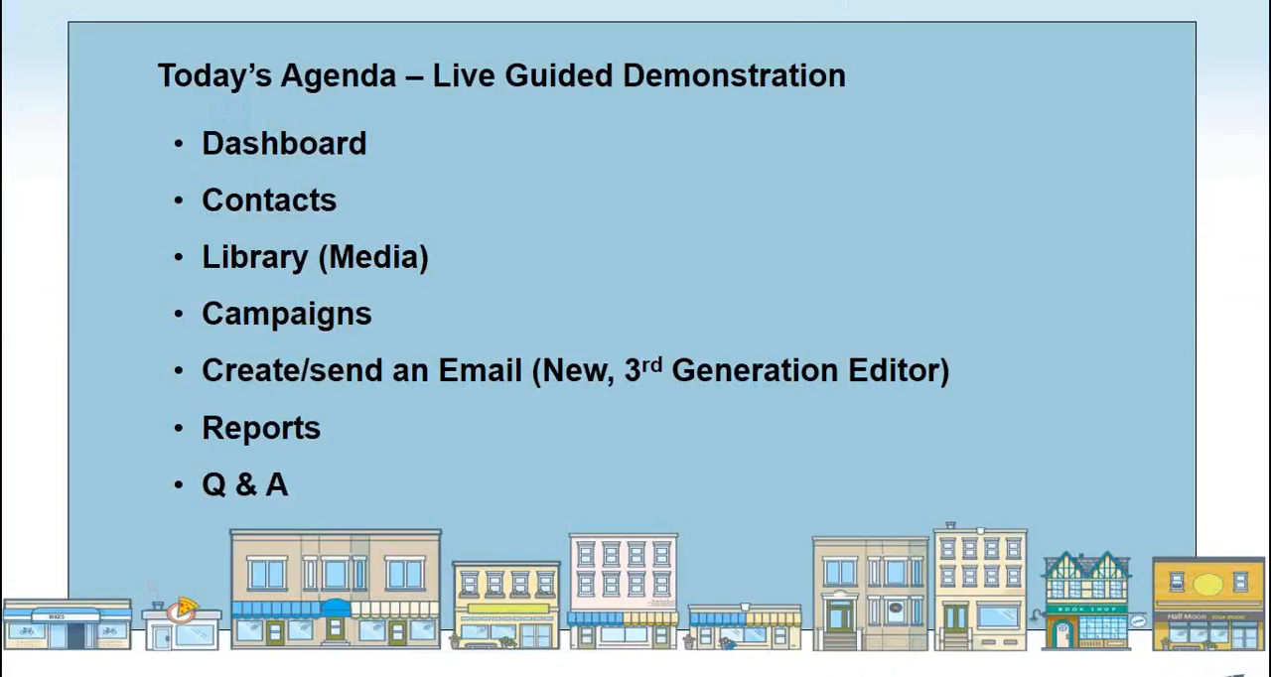
- Switch from the slides to the browser and log in to Constant Contact with the prefilled credentials
{"action": "key", "text": "Right"}
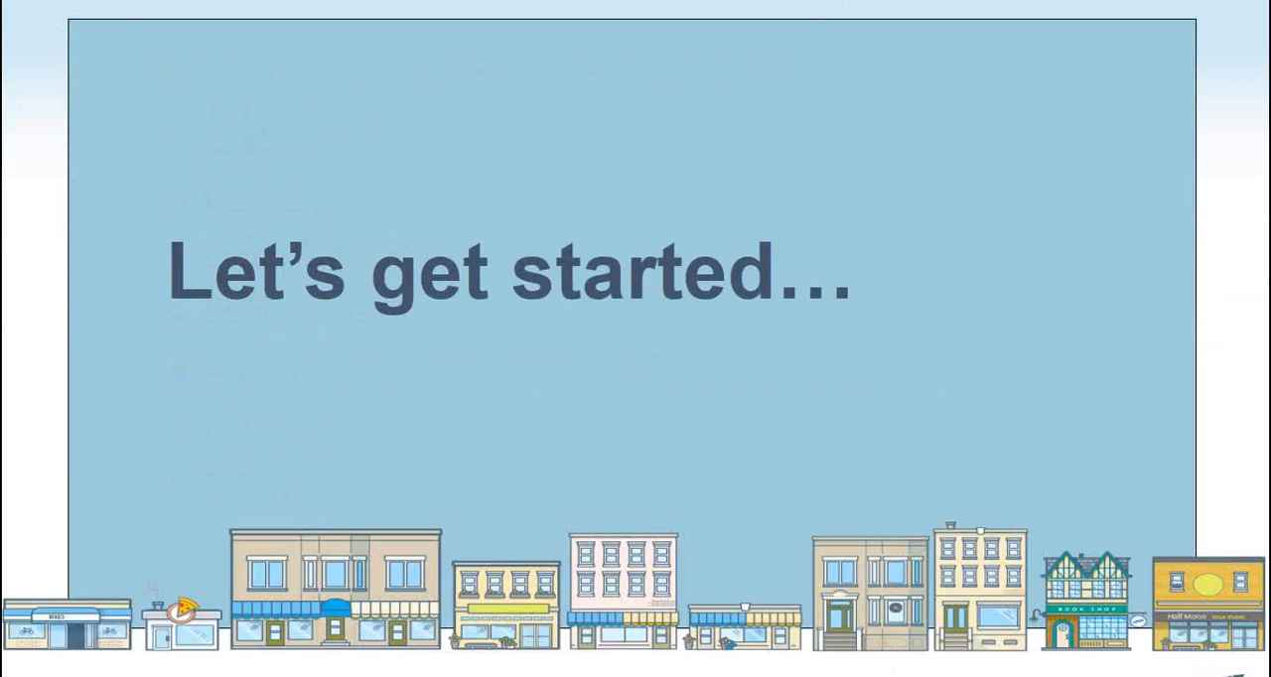
{"action": "key", "text": "alt+Tab"}
{"action": "key", "text": "alt+Tab"}
{"action": "key", "text": "alt+Tab"}
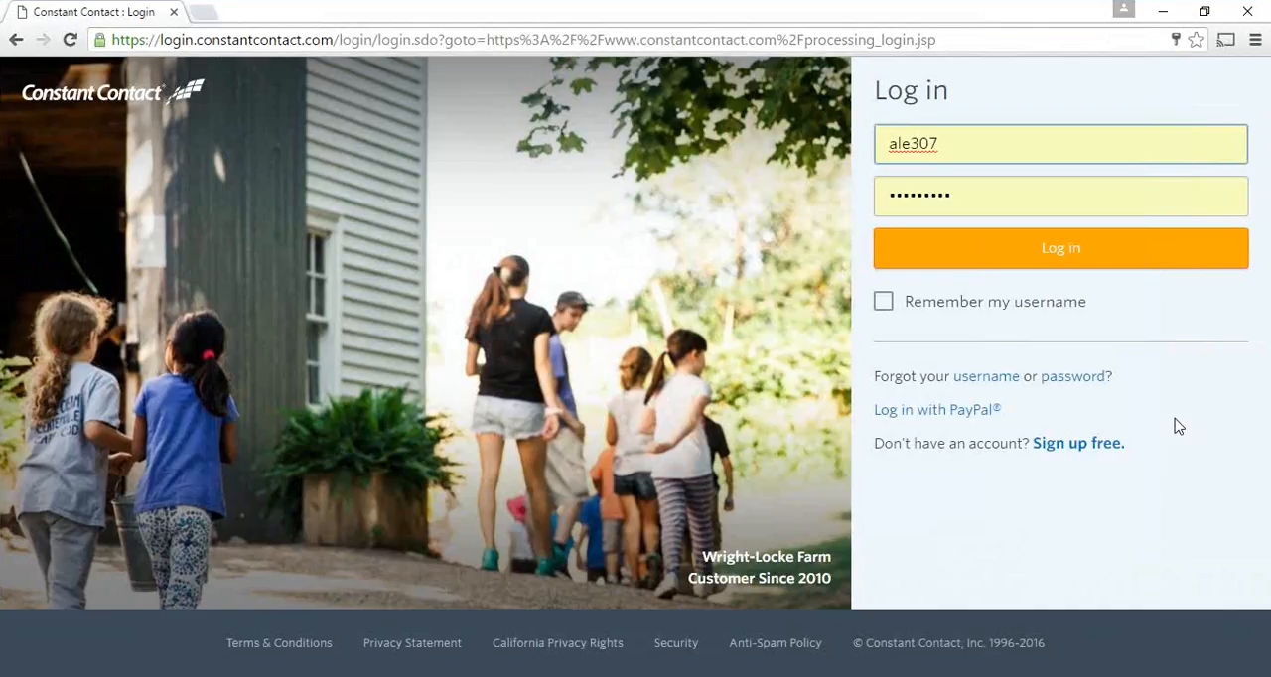
{"action": "left_click", "coordinate": [1068, 256]}
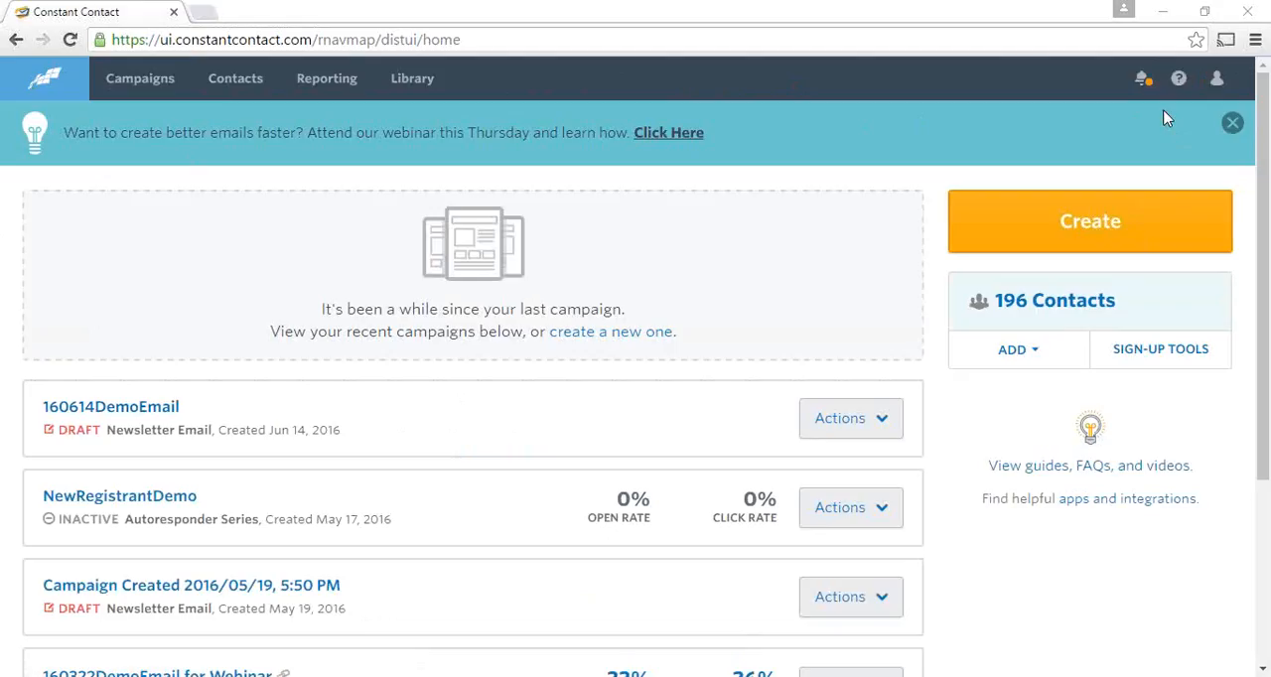
- View the available account options for the logged-in profile
{"action": "left_click", "coordinate": [1221, 86]}
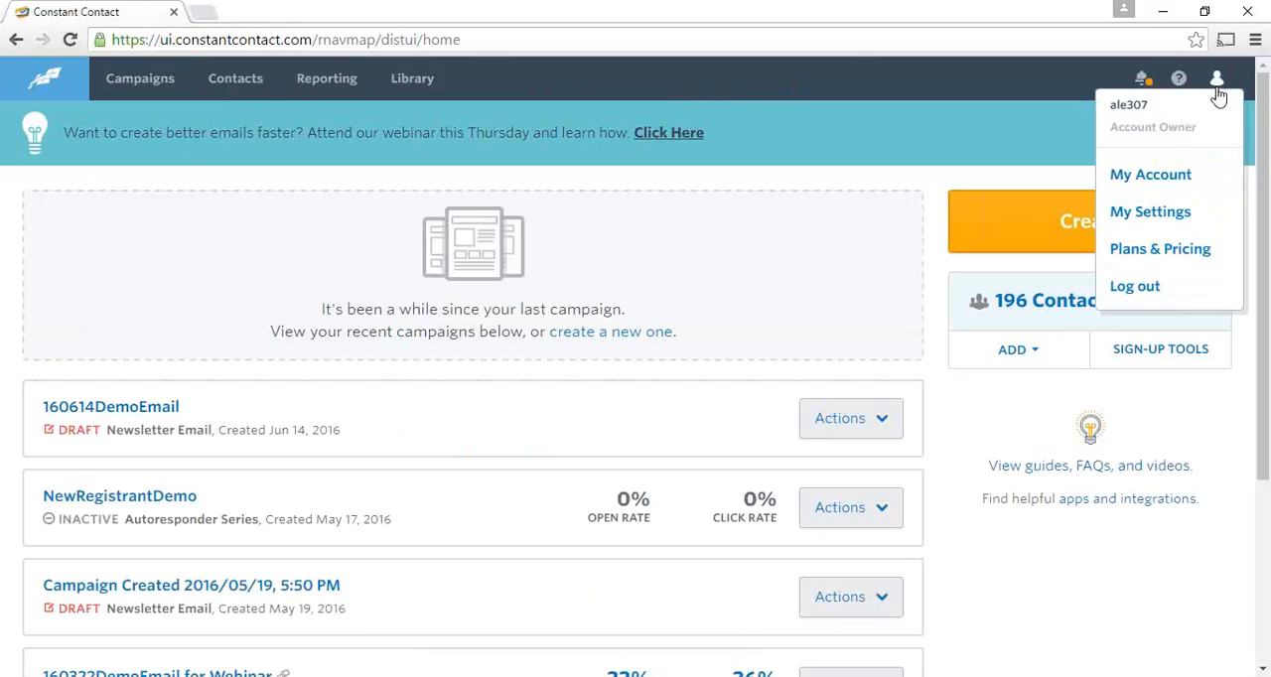
{"action": "left_click", "coordinate": [1058, 123]}
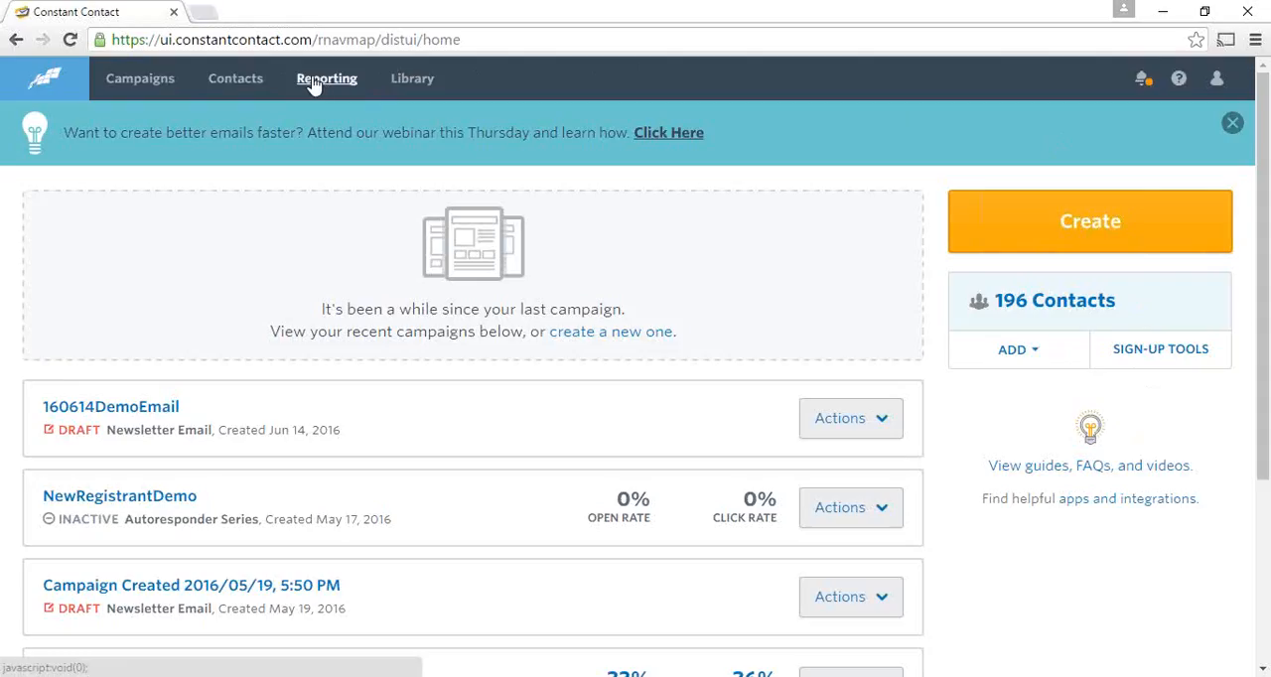
- Open the contact management page and dismiss the webinar announcement banner
{"action": "left_click", "coordinate": [231, 85]}
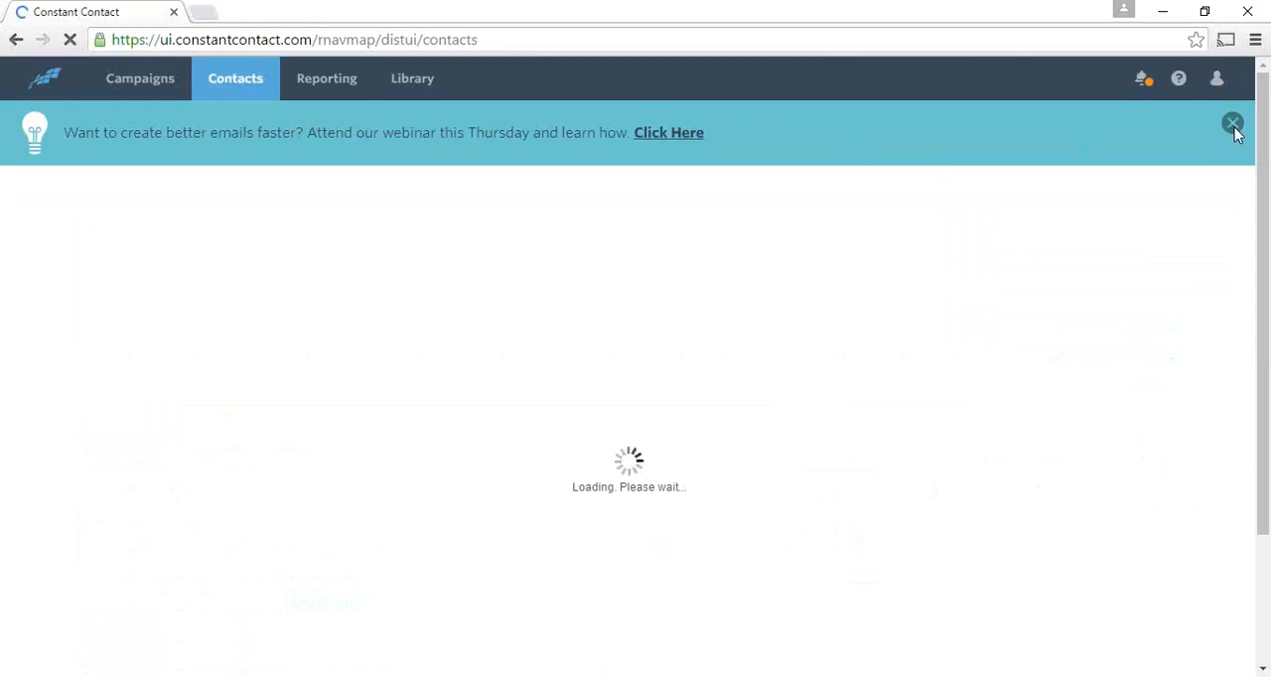
{"action": "left_click", "coordinate": [1232, 126]}
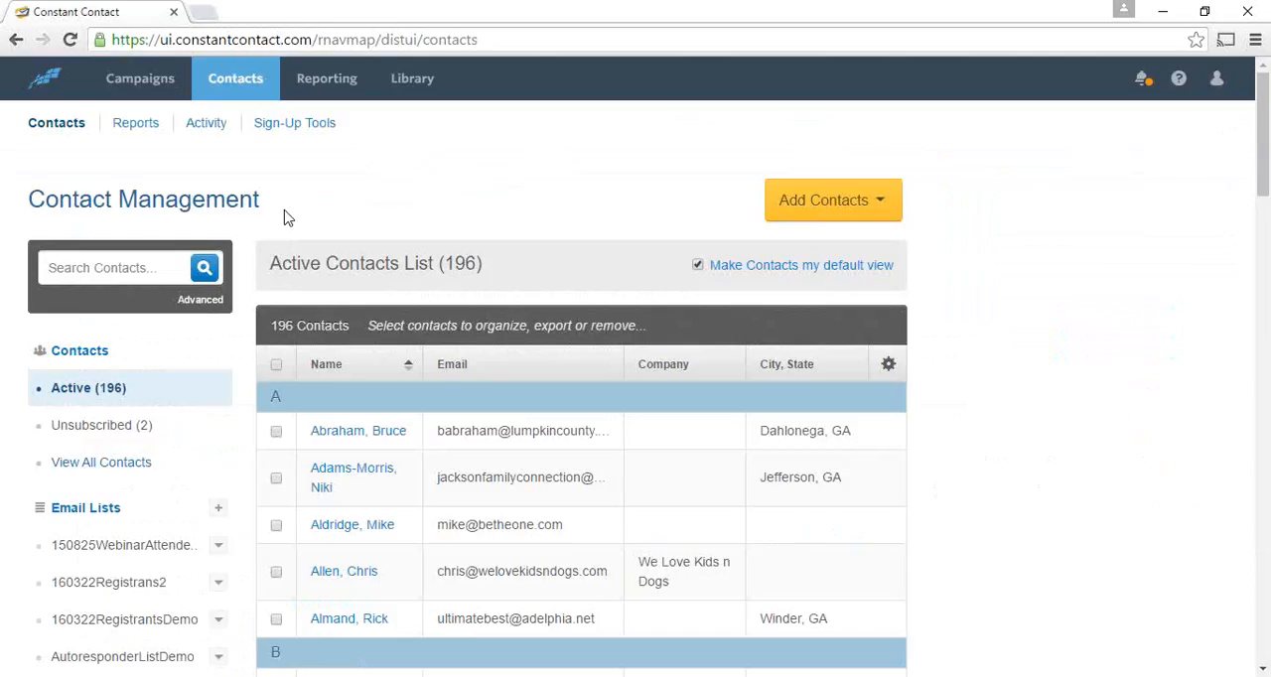
- Look through the contact groups and email lists, and open the CEOs email list
{"action": "scroll", "coordinate": [218, 238], "scroll_direction": "down", "scroll_amount": 1}
{"action": "scroll", "coordinate": [218, 238], "scroll_direction": "down", "scroll_amount": 1}
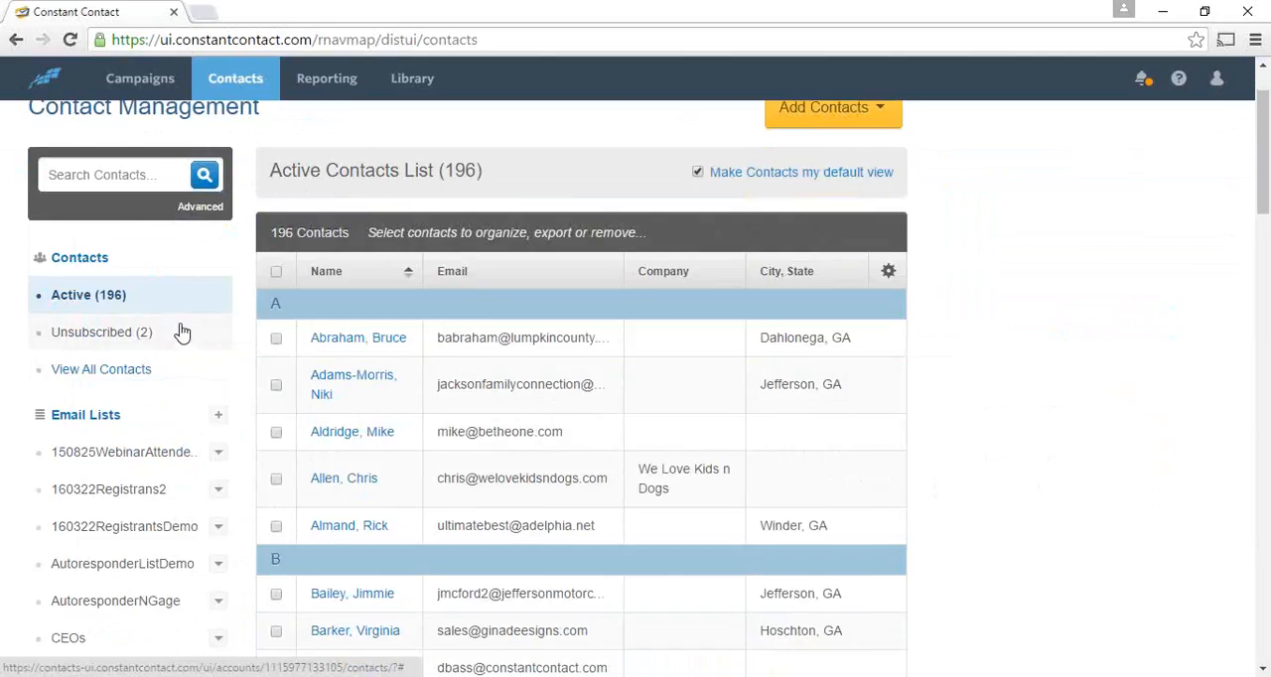
{"action": "scroll", "coordinate": [144, 317], "scroll_direction": "down", "scroll_amount": 1}
{"action": "scroll", "coordinate": [144, 317], "scroll_direction": "down", "scroll_amount": 1}
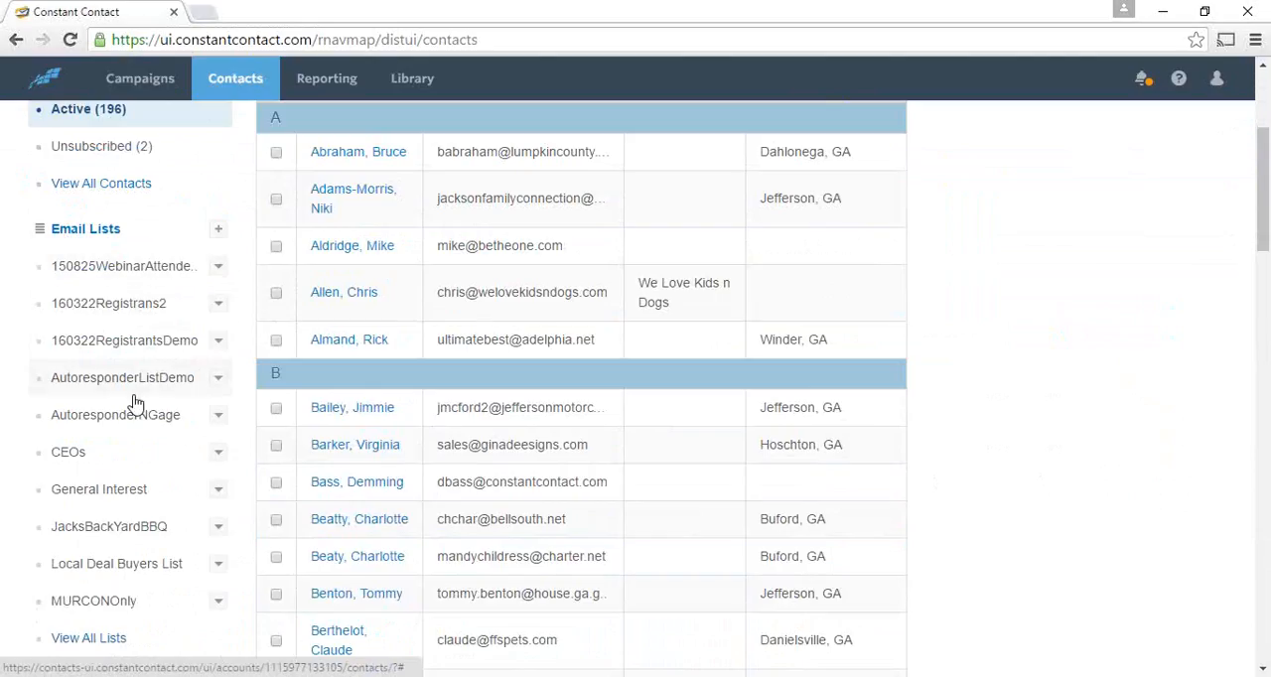
{"action": "scroll", "coordinate": [128, 414], "scroll_direction": "down", "scroll_amount": 2}
{"action": "scroll", "coordinate": [128, 413], "scroll_direction": "down", "scroll_amount": 1}
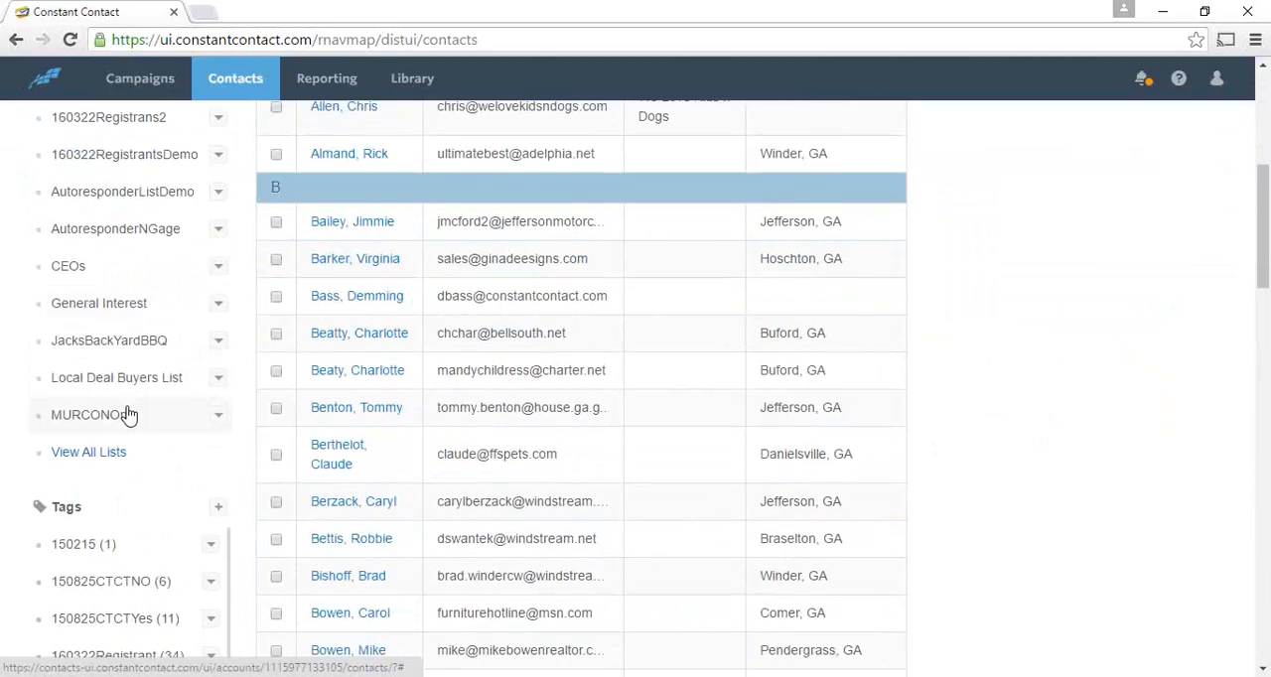
{"action": "scroll", "coordinate": [40, 488], "scroll_direction": "up", "scroll_amount": 2}
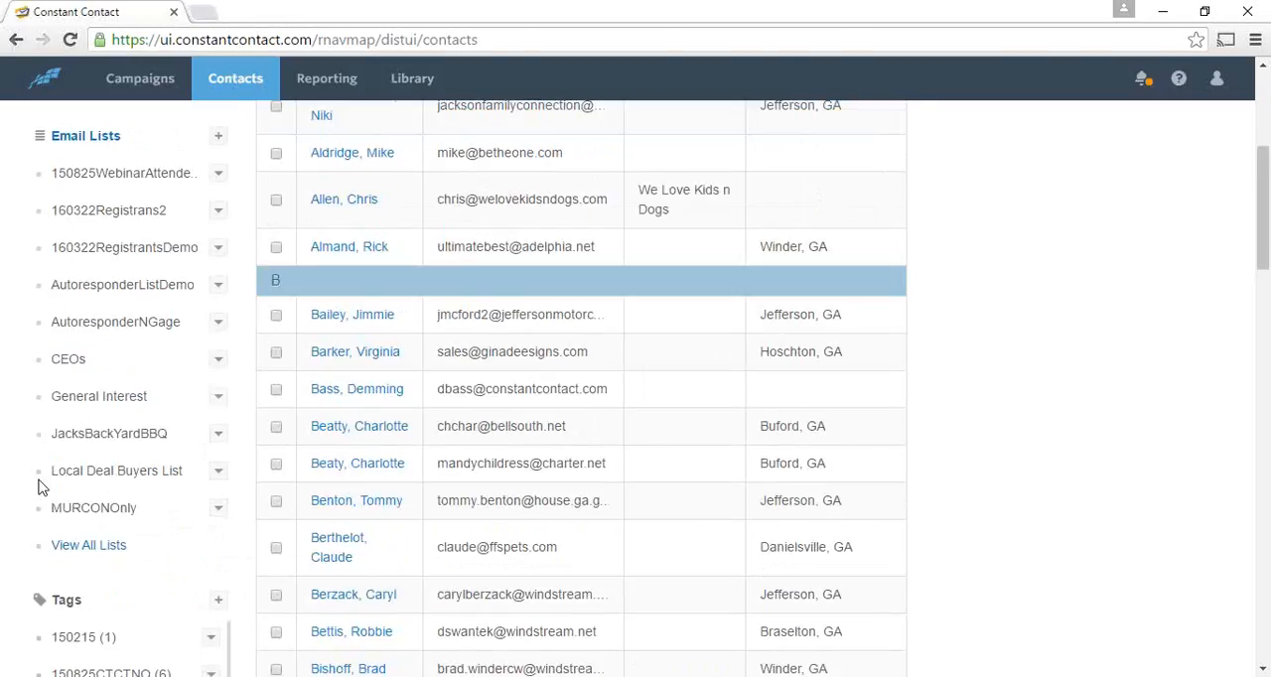
{"action": "scroll", "coordinate": [16, 441], "scroll_direction": "up", "scroll_amount": 1}
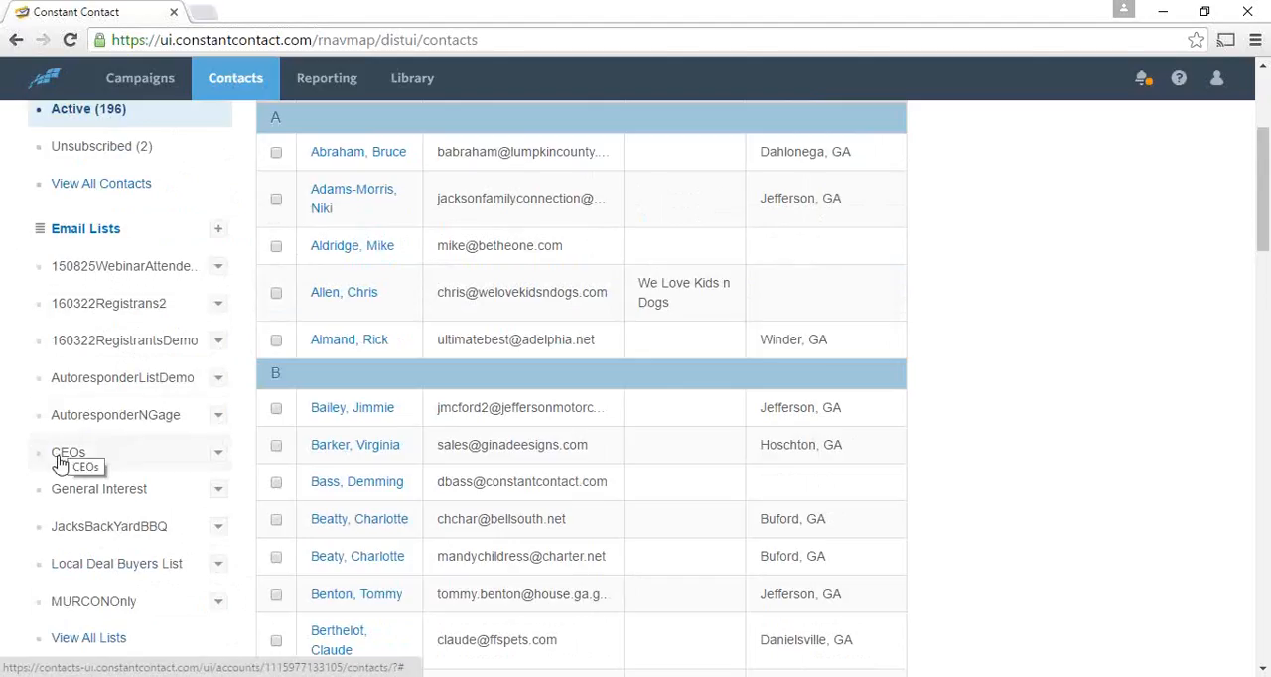
{"action": "scroll", "coordinate": [61, 462], "scroll_direction": "up", "scroll_amount": 3}
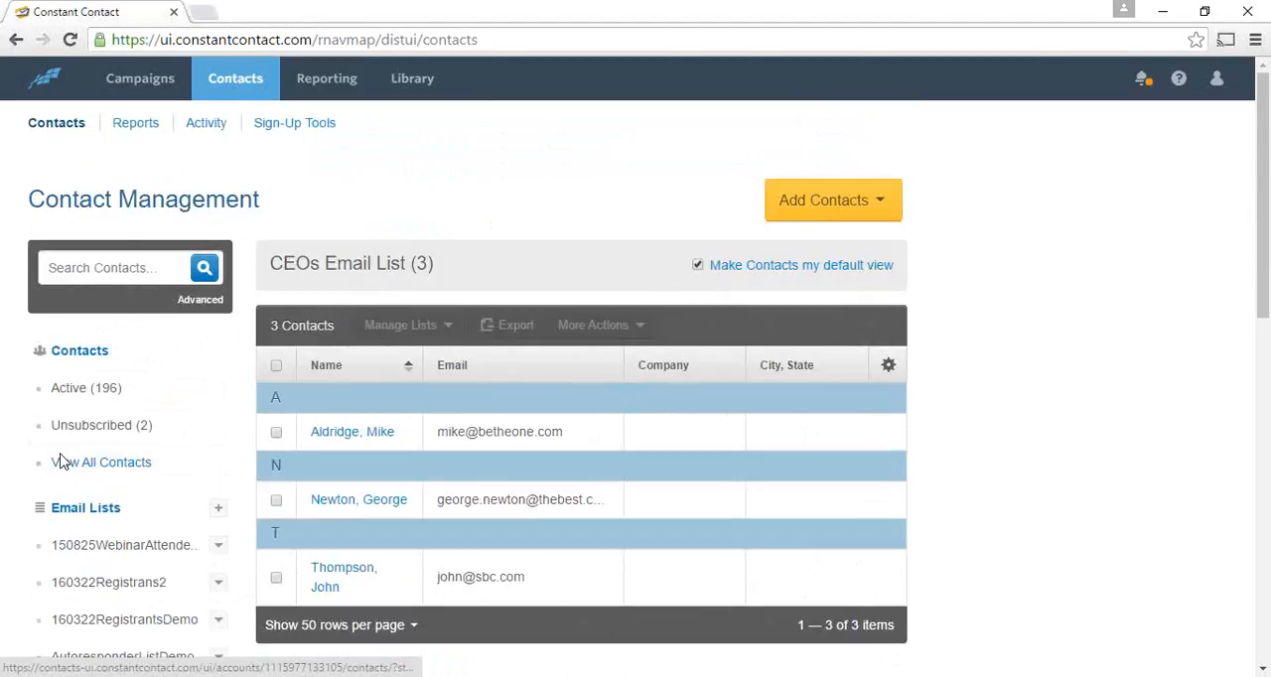
- Examine the email lists and tags used to organize the contacts
{"action": "scroll", "coordinate": [63, 462], "scroll_direction": "down", "scroll_amount": 3}
{"action": "scroll", "coordinate": [83, 495], "scroll_direction": "up", "scroll_amount": 1}
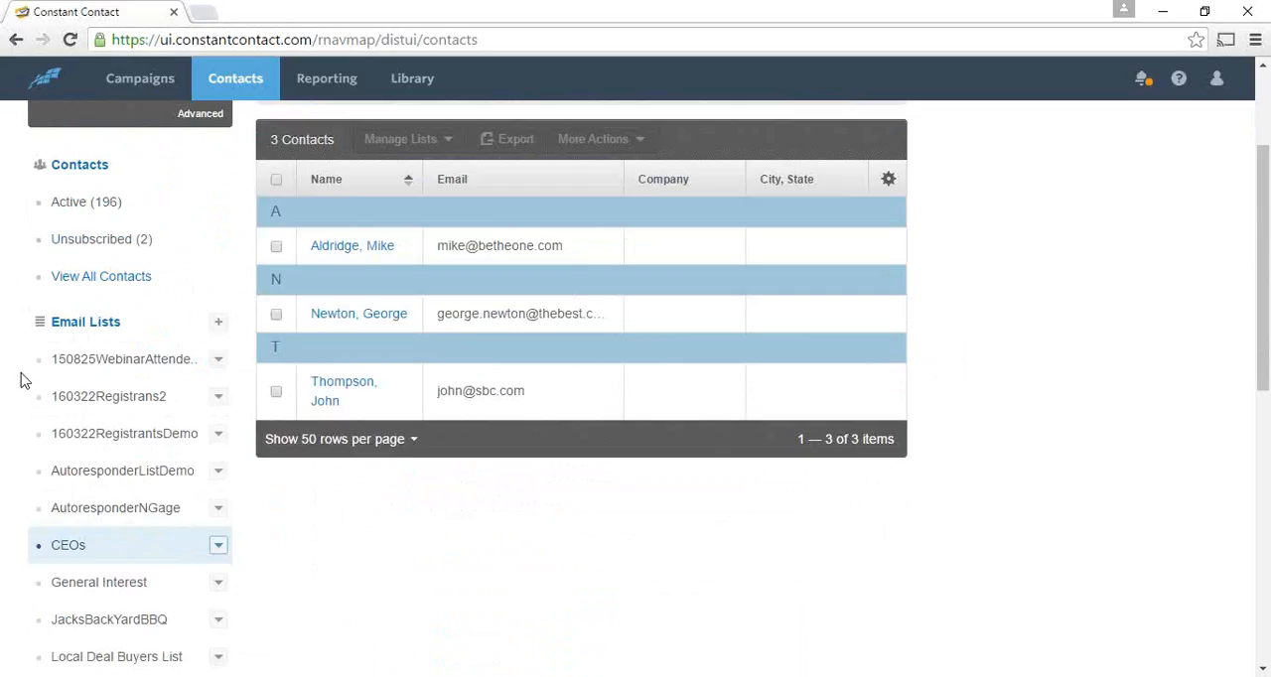
{"action": "scroll", "coordinate": [20, 376], "scroll_direction": "down", "scroll_amount": 1}
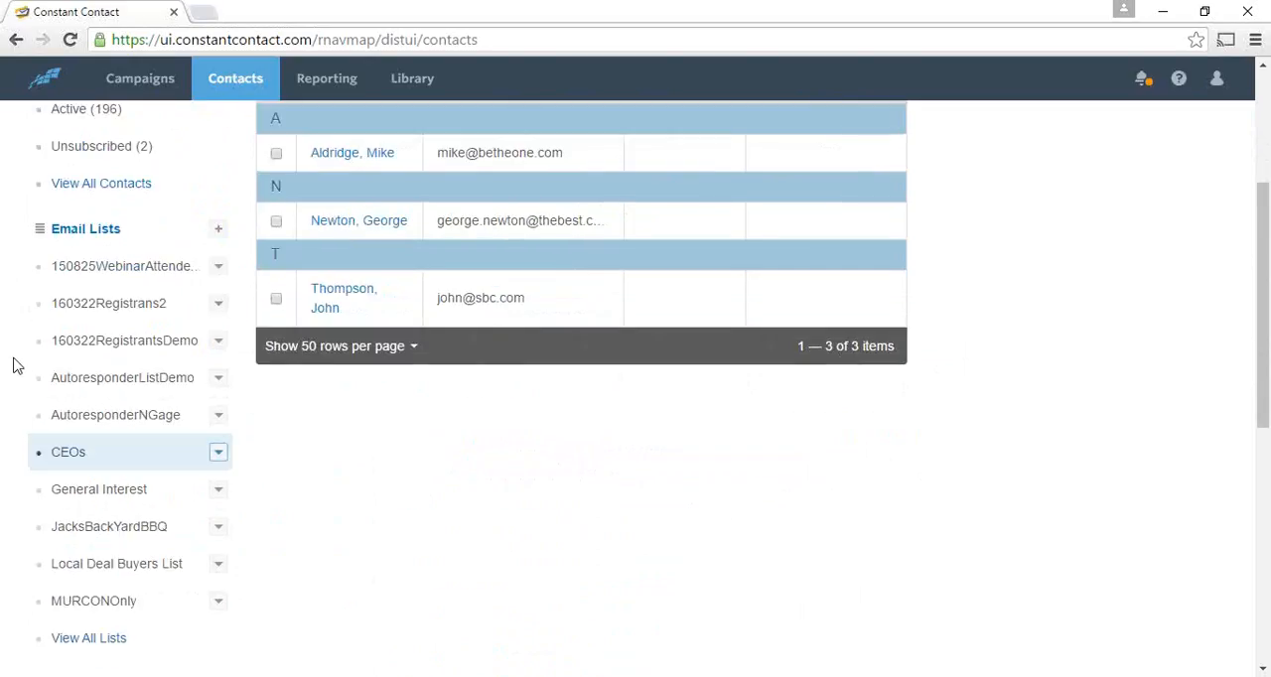
{"action": "scroll", "coordinate": [14, 366], "scroll_direction": "down", "scroll_amount": 1}
{"action": "scroll", "coordinate": [14, 365], "scroll_direction": "down", "scroll_amount": 1}
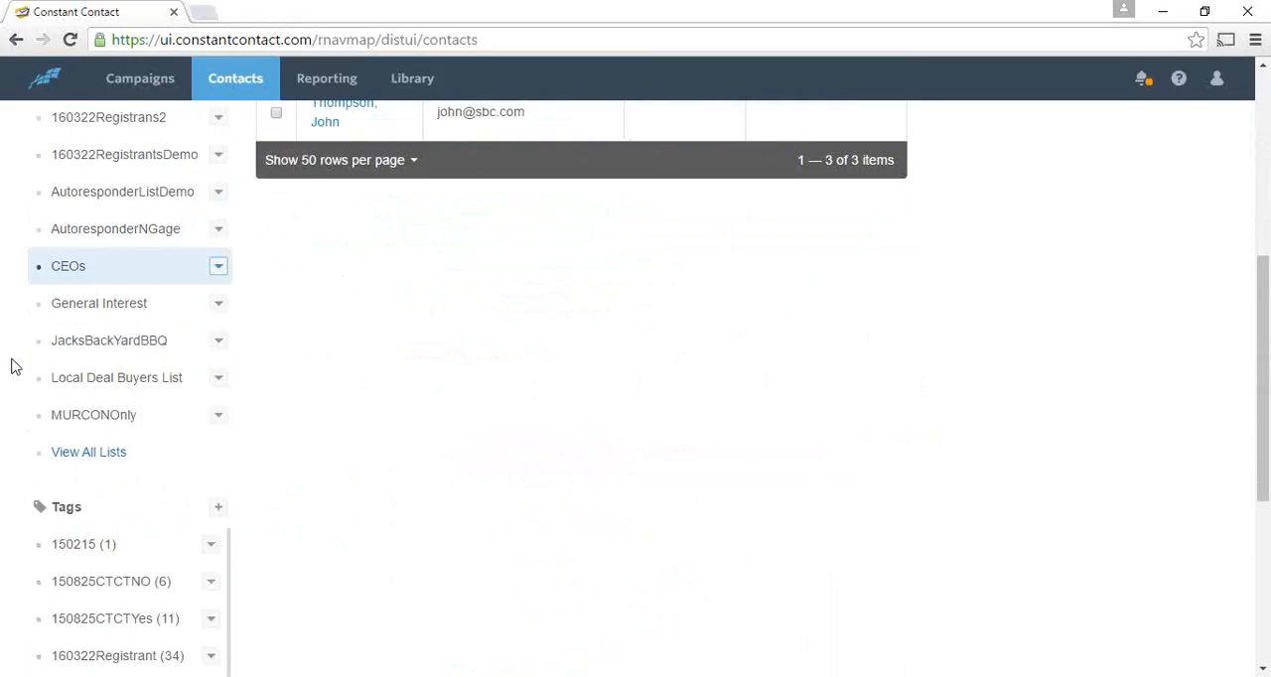
{"action": "scroll", "coordinate": [14, 367], "scroll_direction": "down", "scroll_amount": 1}
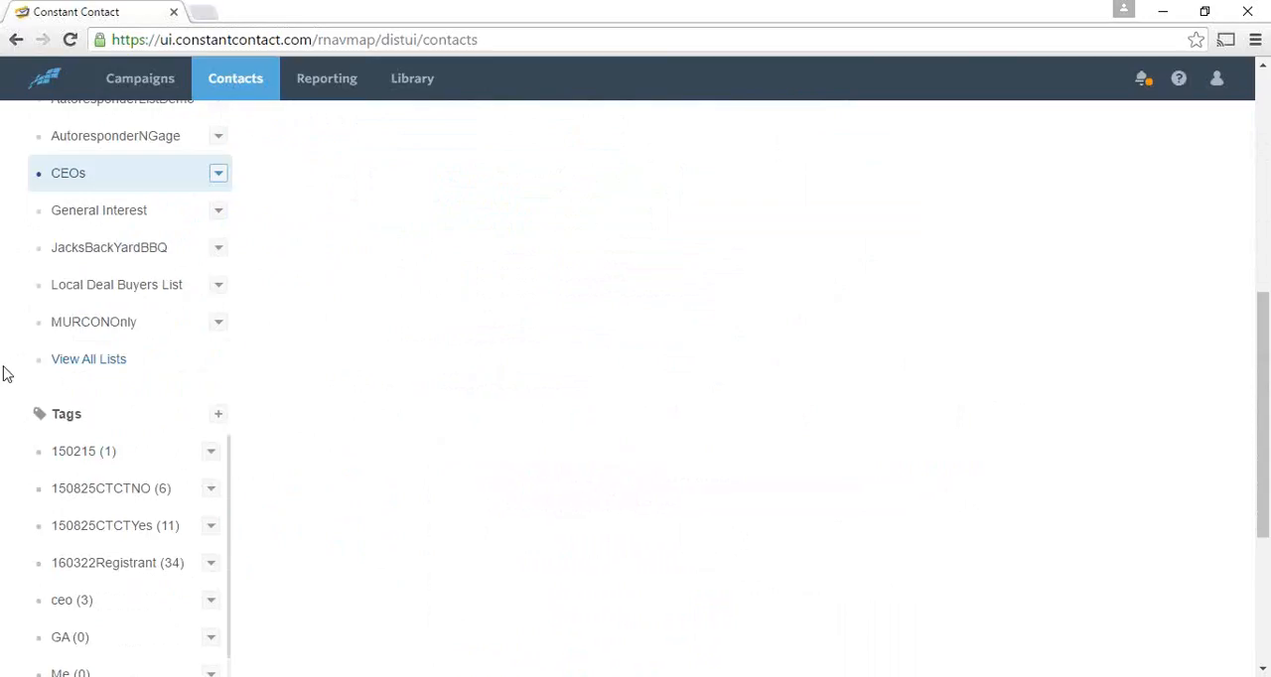
{"action": "scroll", "coordinate": [6, 371], "scroll_direction": "down", "scroll_amount": 1}
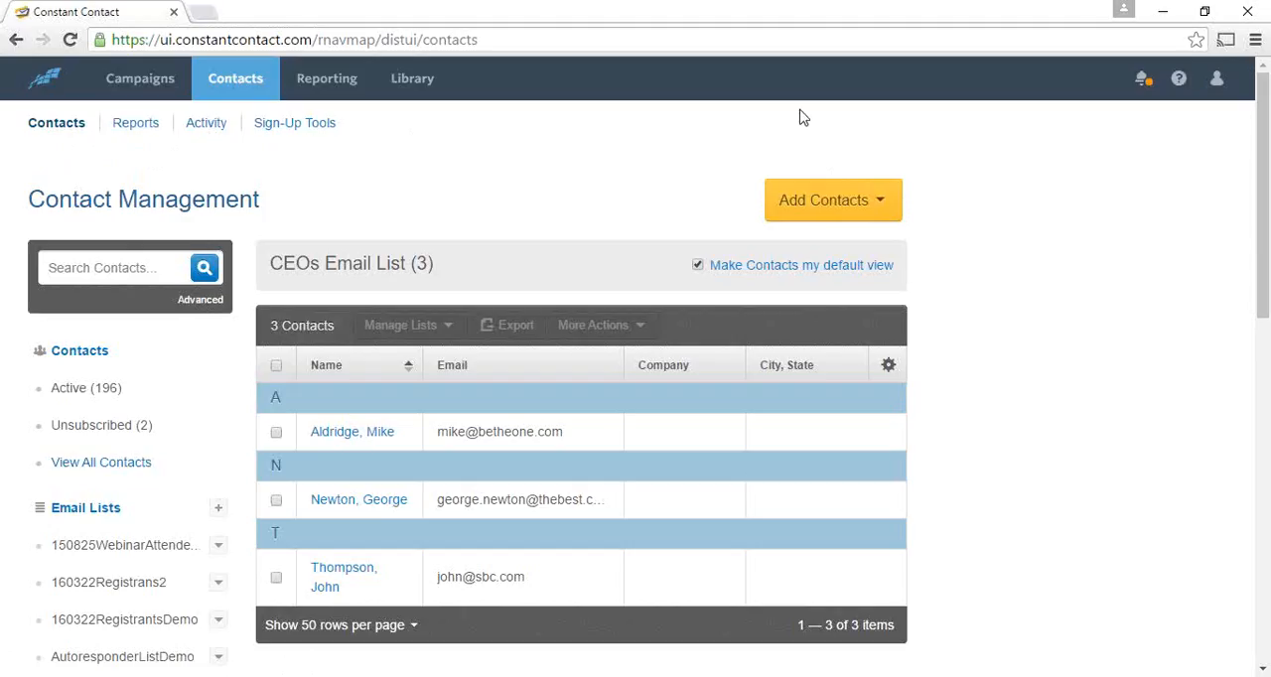
- Start adding contacts by file upload and load Getting Started Attendee ReportCTCTdemo.xlsx from the Desktop
{"action": "left_click", "coordinate": [877, 201]}
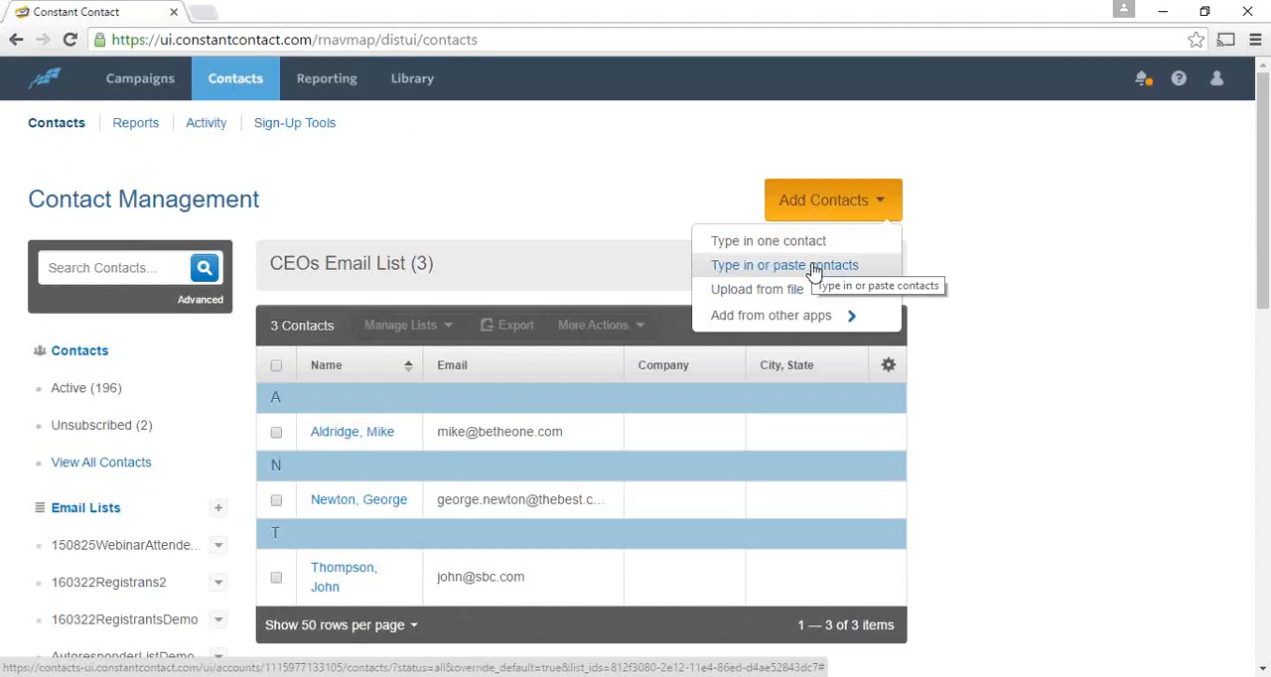
{"action": "left_click", "coordinate": [758, 320]}
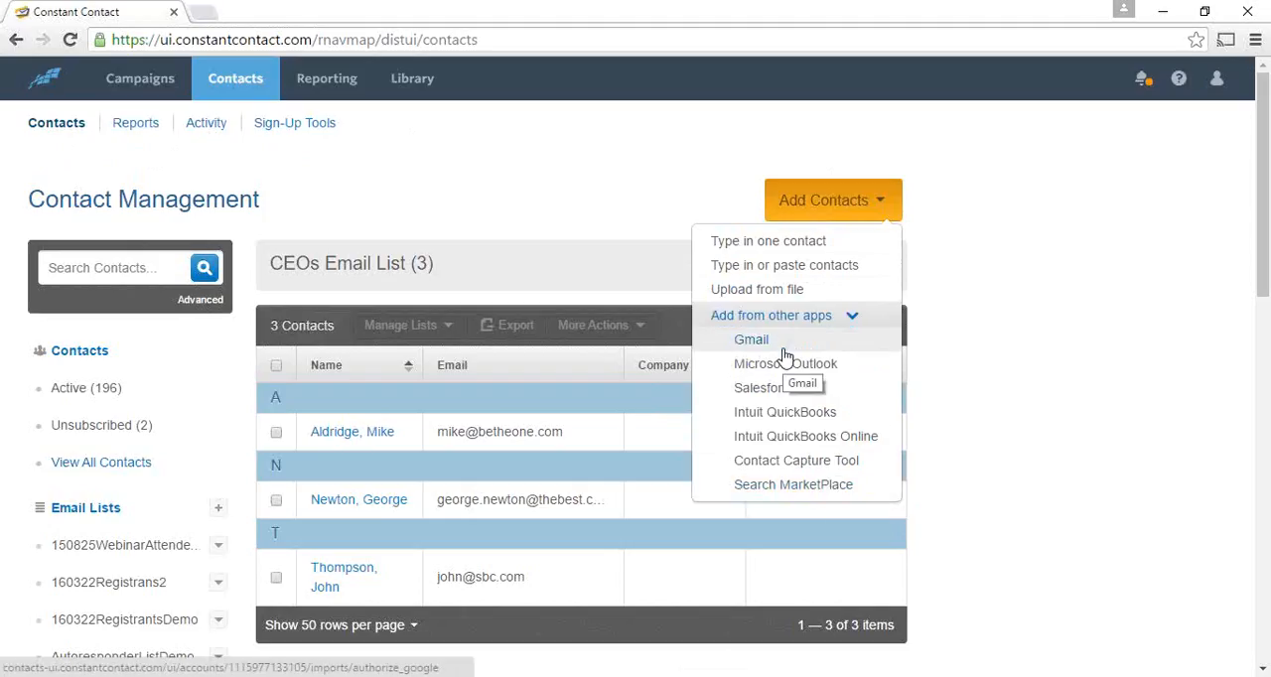
{"action": "left_click", "coordinate": [789, 289]}
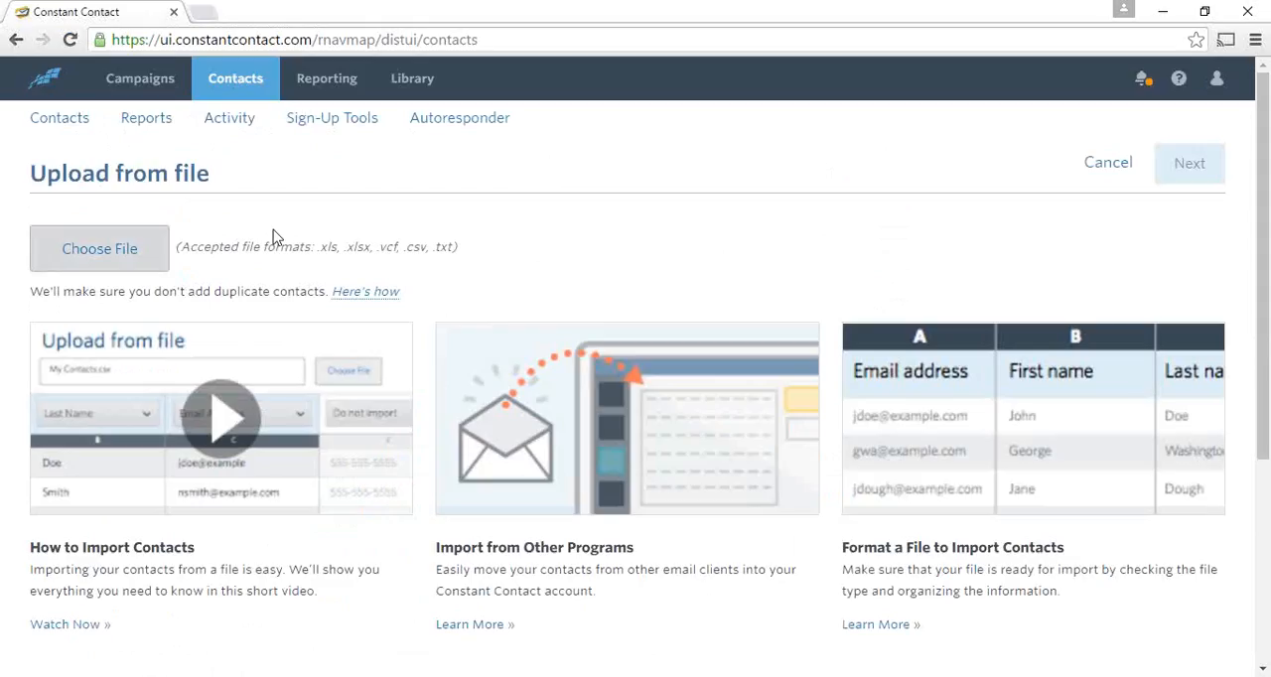
{"action": "left_click", "coordinate": [109, 254]}
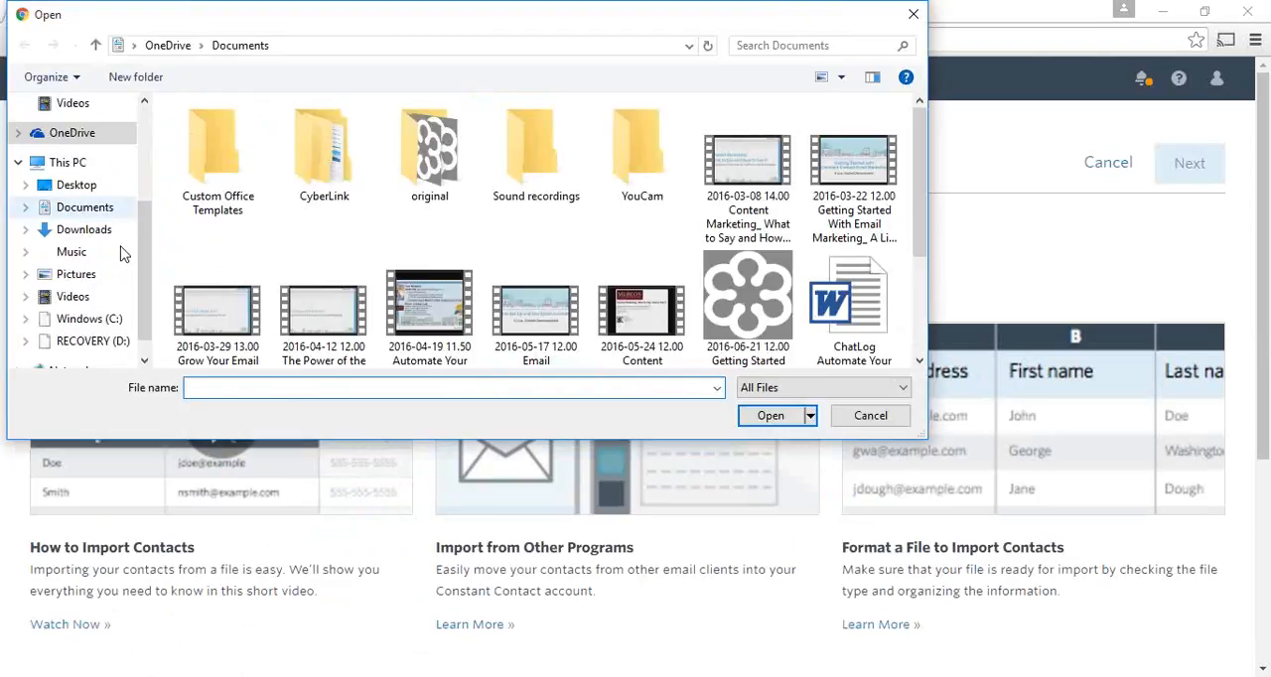
{"action": "left_click", "coordinate": [88, 189]}
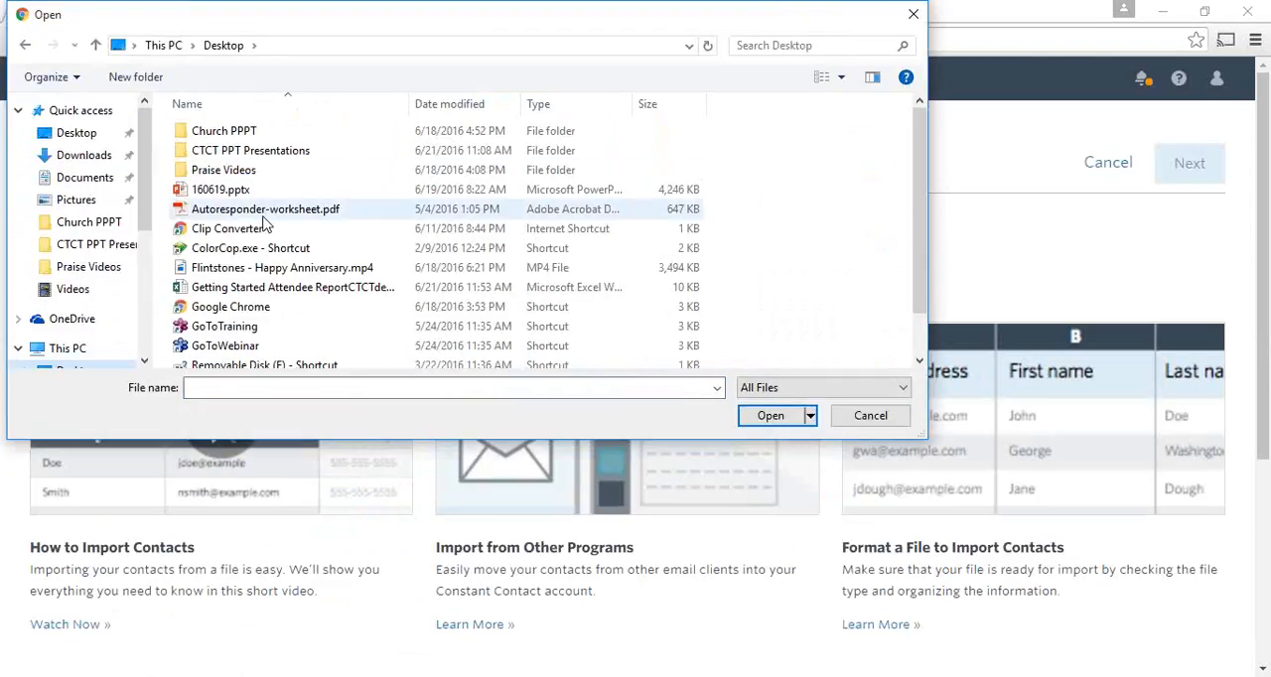
{"action": "double_click", "coordinate": [248, 295]}
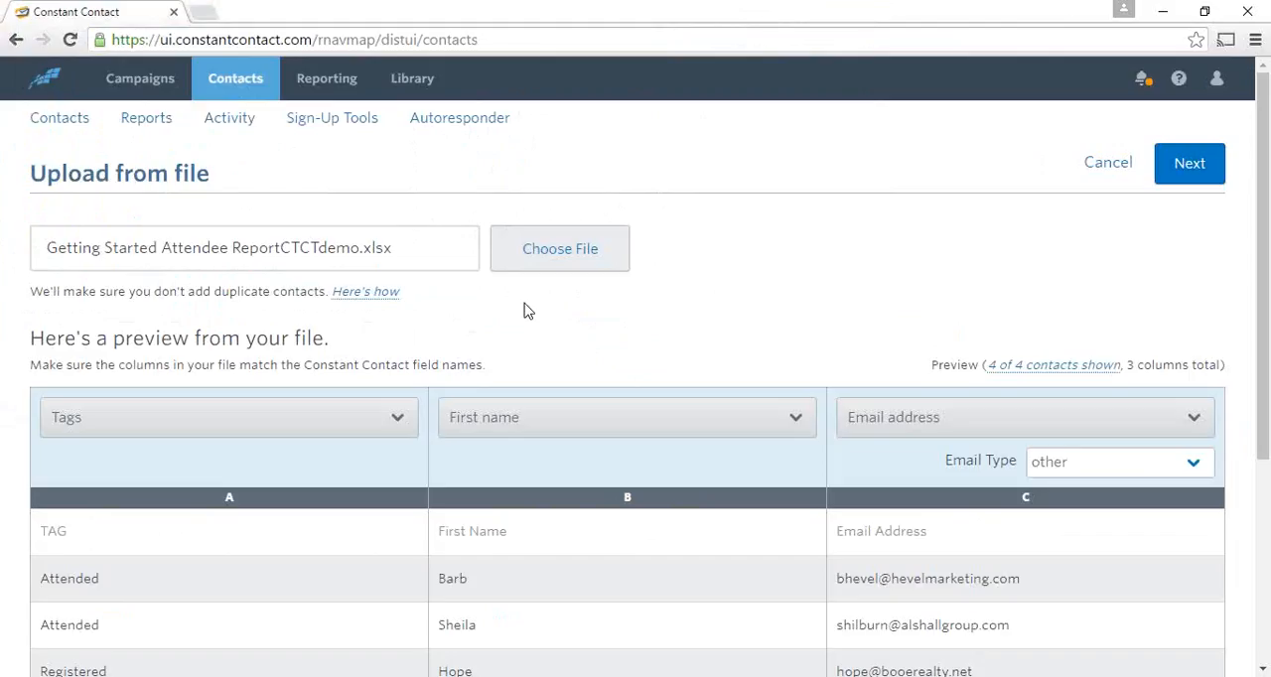
- Choose the same attendee report file again and review the previewed rows and their column-to-field matching
{"action": "left_click", "coordinate": [553, 254]}
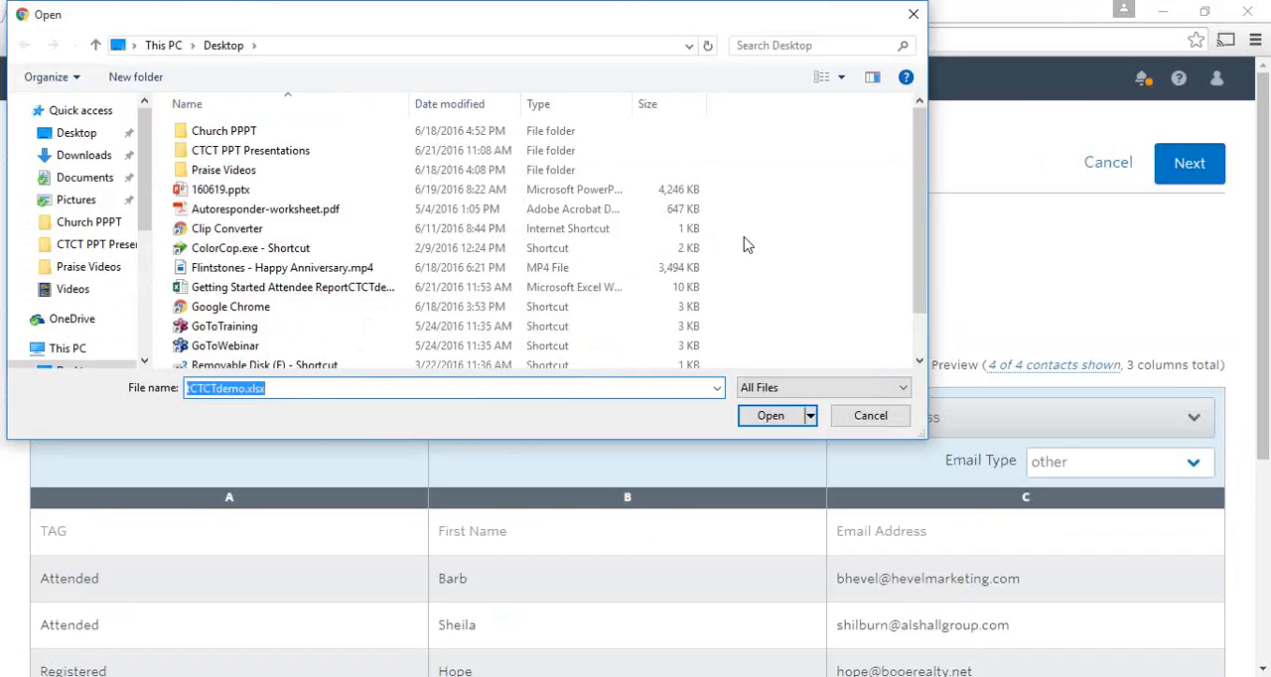
{"action": "key", "text": "Return"}
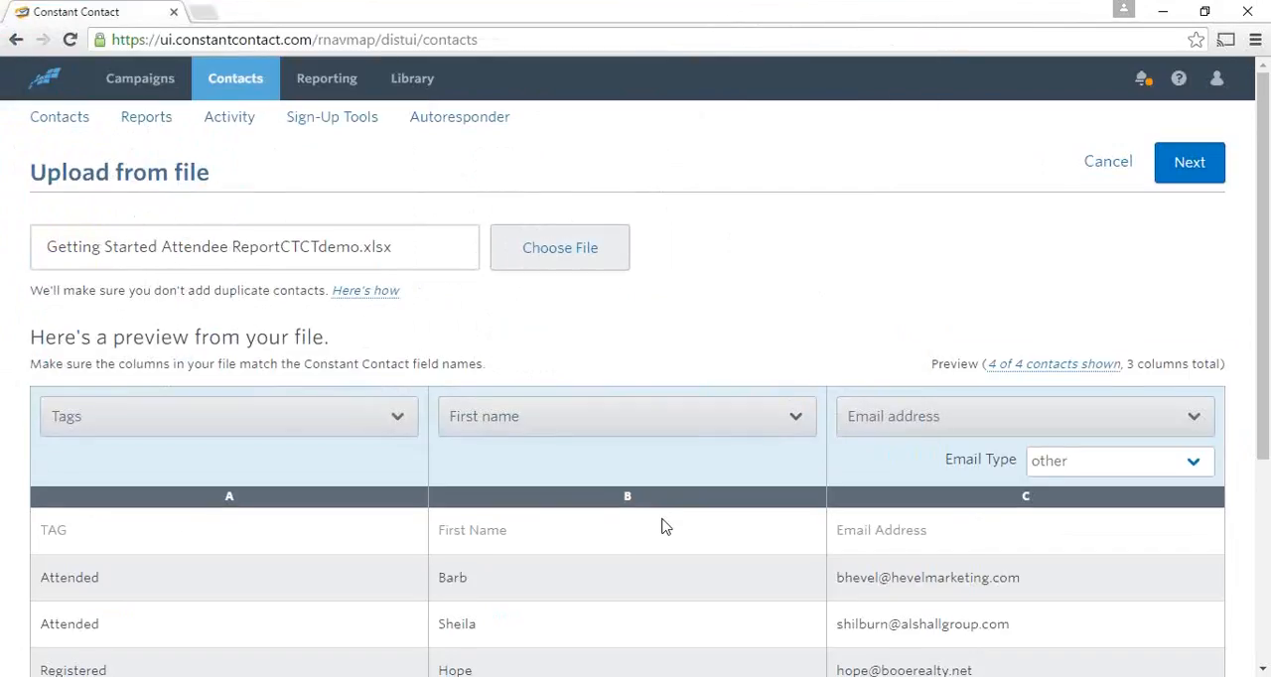
{"action": "scroll", "coordinate": [665, 527], "scroll_direction": "down", "scroll_amount": 2}
{"action": "scroll", "coordinate": [665, 531], "scroll_direction": "down", "scroll_amount": 1}
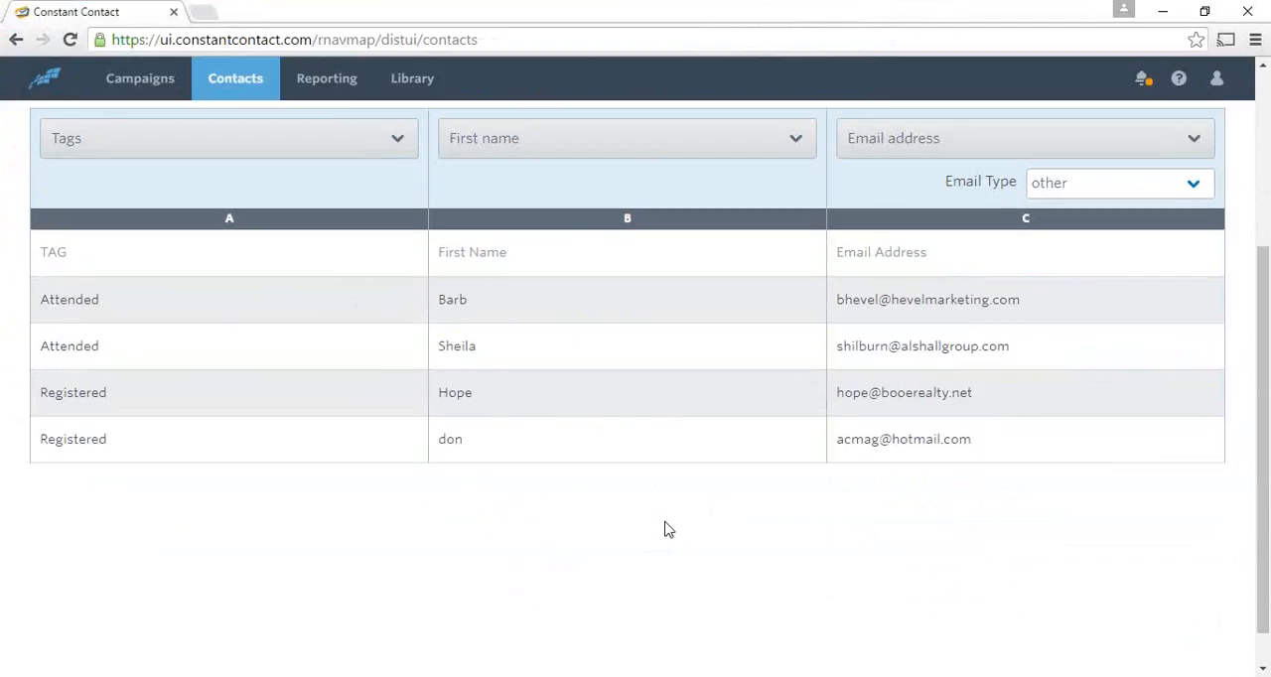
{"action": "scroll", "coordinate": [667, 527], "scroll_direction": "up", "scroll_amount": 1}
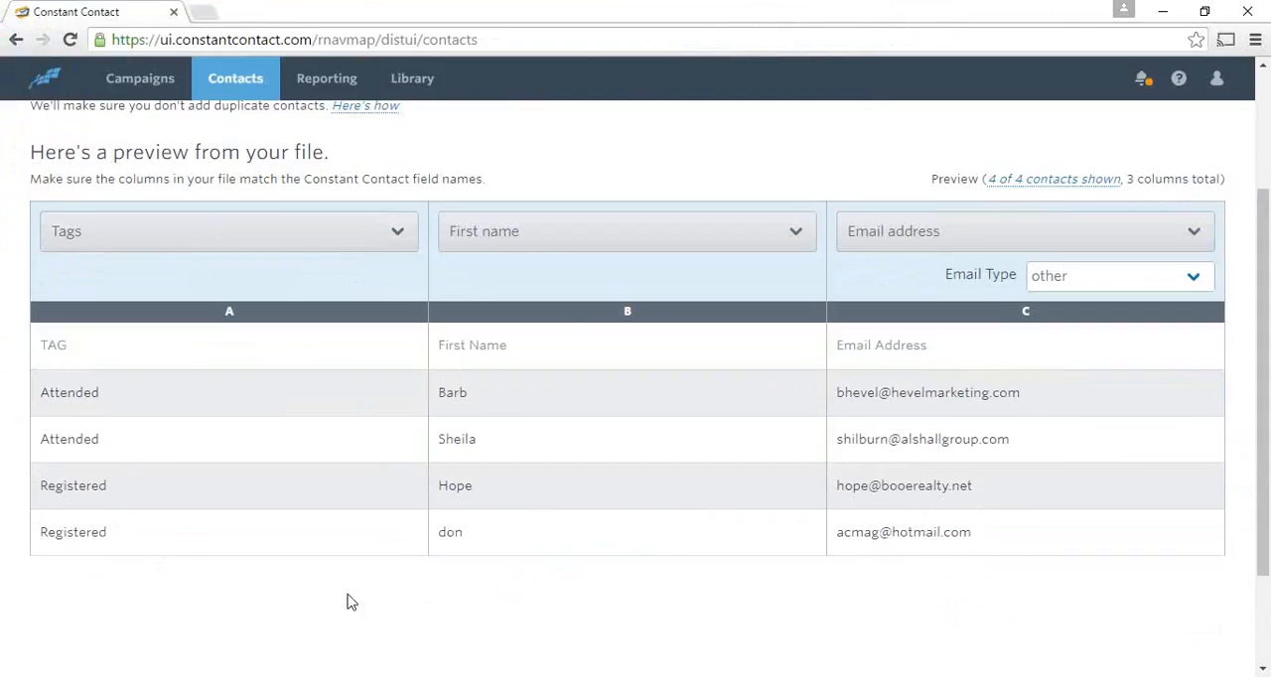
{"action": "scroll", "coordinate": [780, 168], "scroll_direction": "up", "scroll_amount": 2}
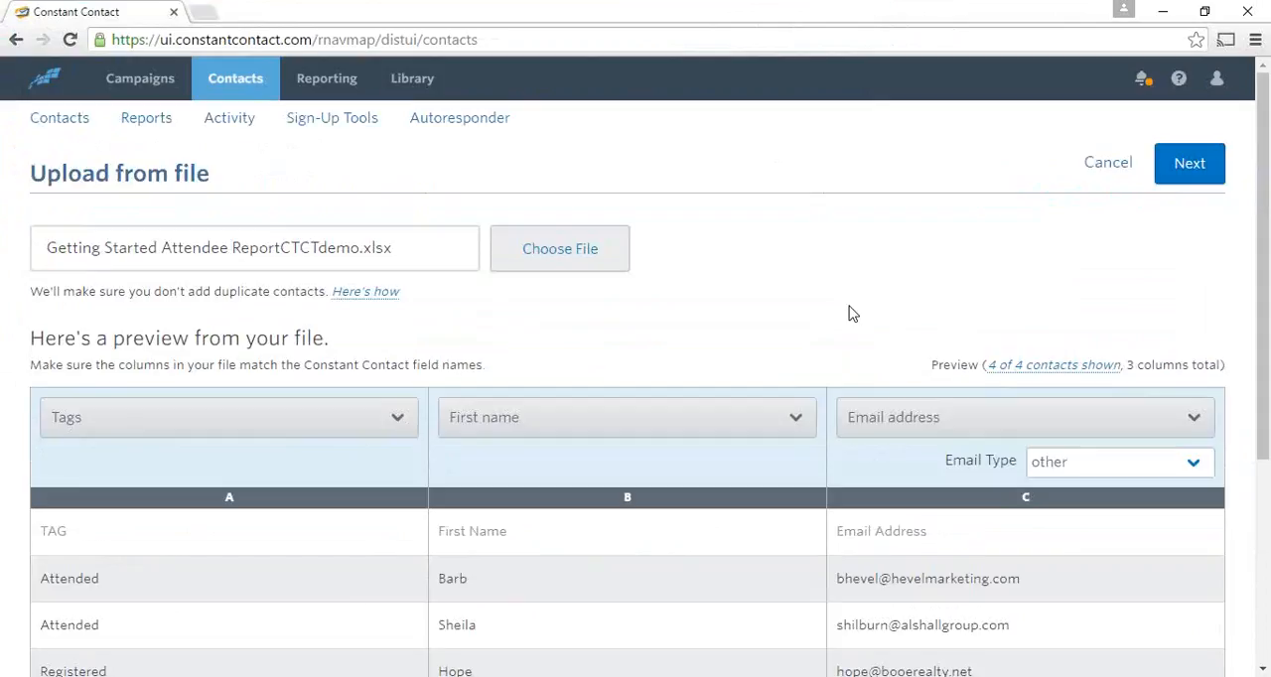
- Create a new email list named DemoList160622 for the imported contacts and upload them
{"action": "left_click", "coordinate": [1180, 180]}
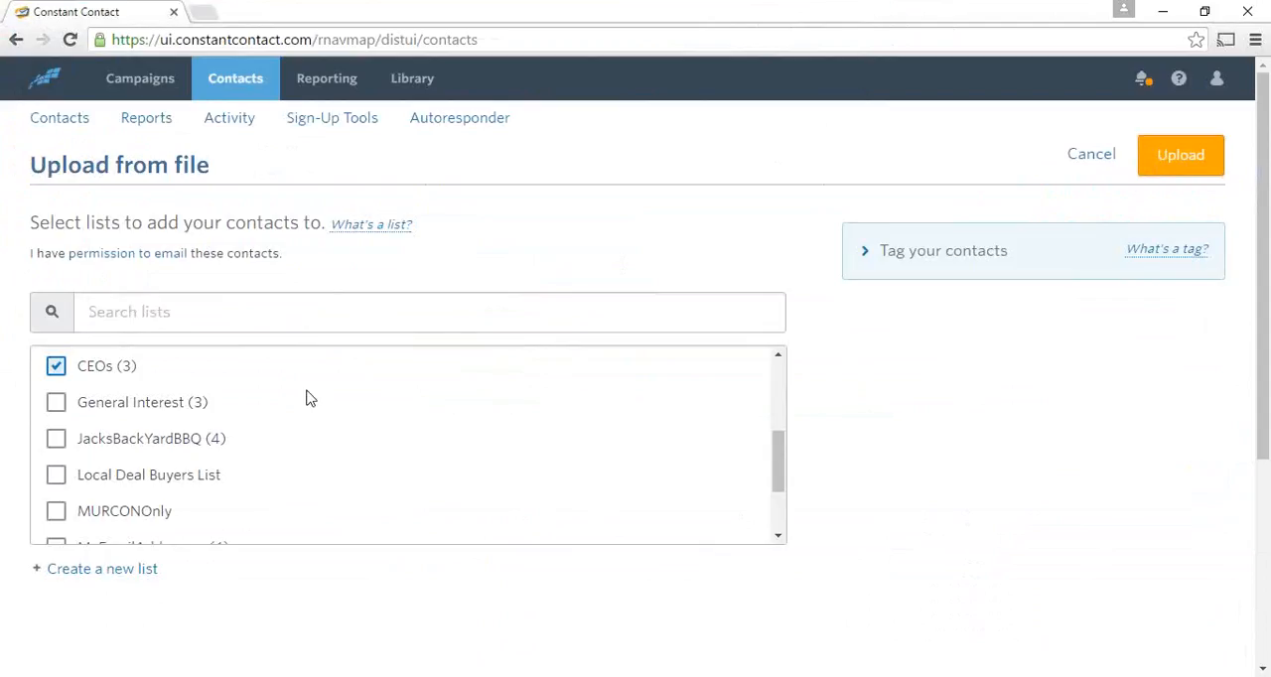
{"action": "left_click", "coordinate": [93, 572]}
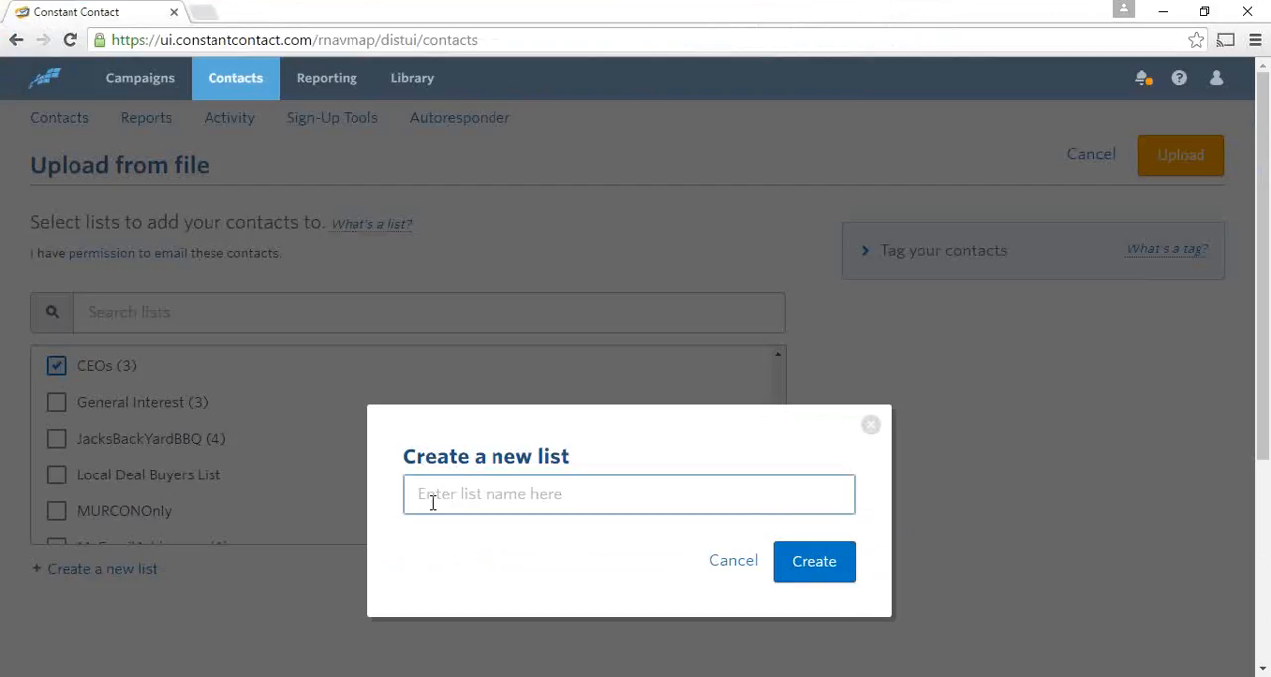
{"action": "type", "text": "DemoL"}
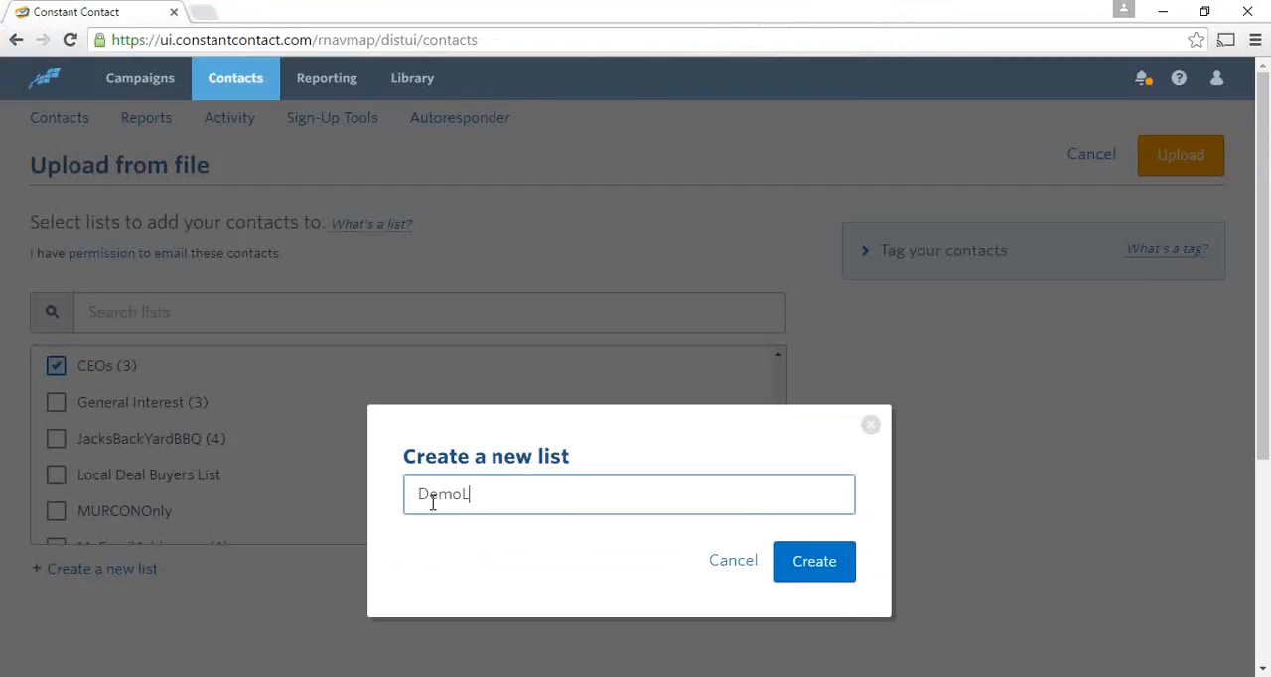
{"action": "type", "text": "ist160622"}
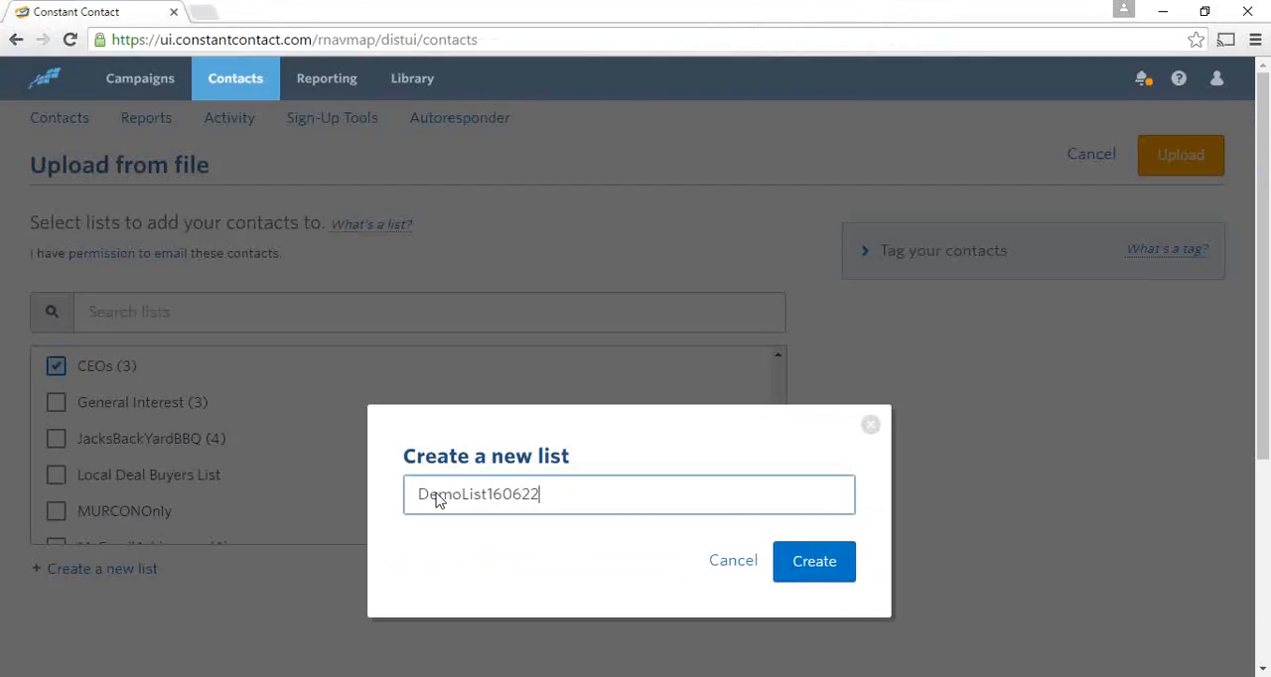
{"action": "left_click", "coordinate": [812, 562]}
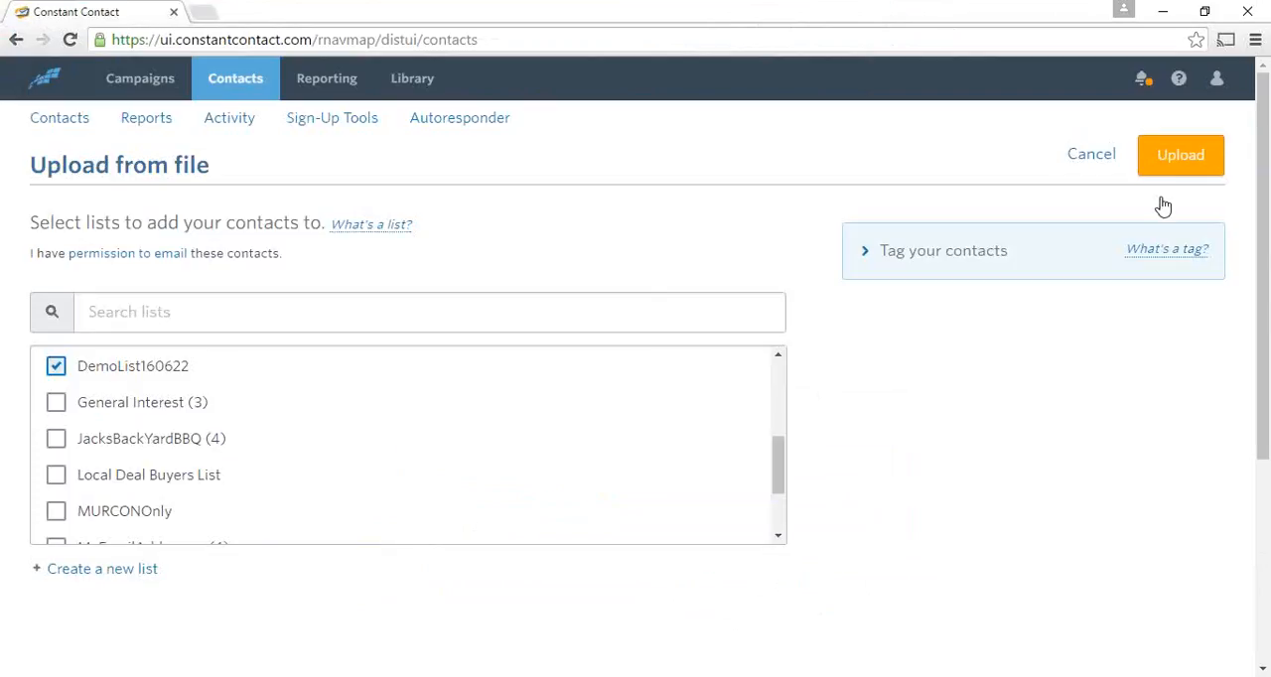
{"action": "left_click", "coordinate": [1194, 165]}
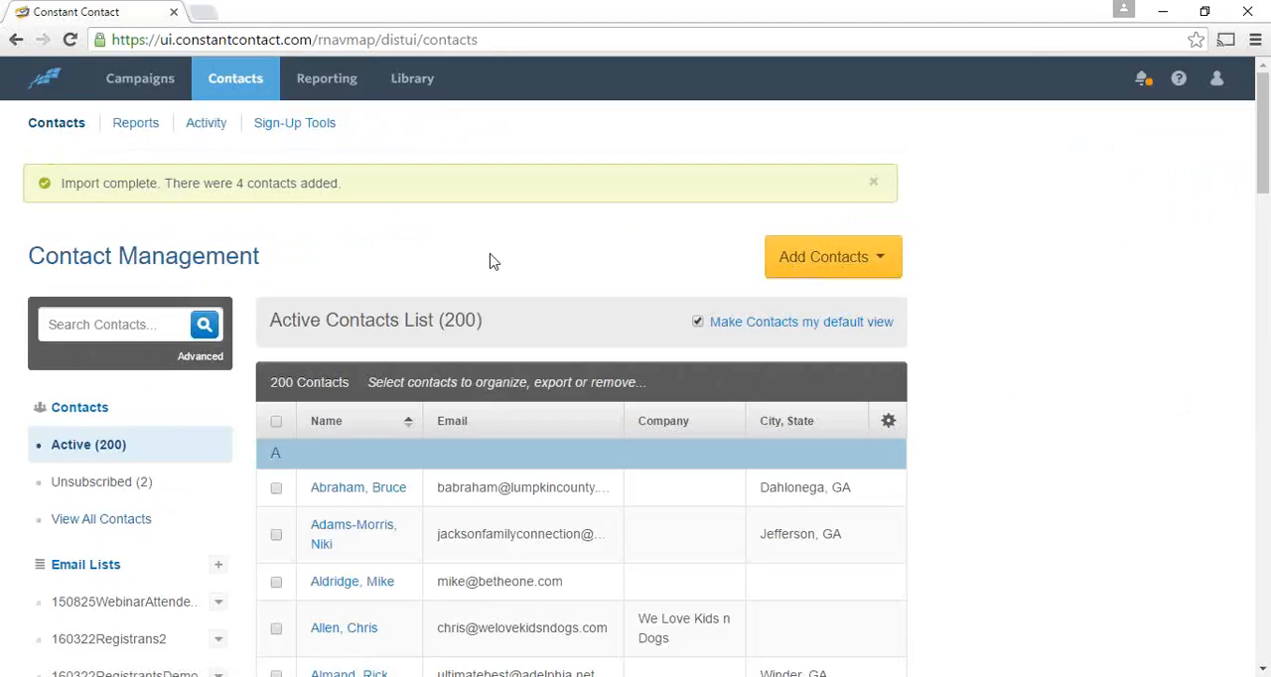
- Check the email lists in Contact Management for the imported DemoList160622 list
{"action": "scroll", "coordinate": [10, 368], "scroll_direction": "down", "scroll_amount": 5}
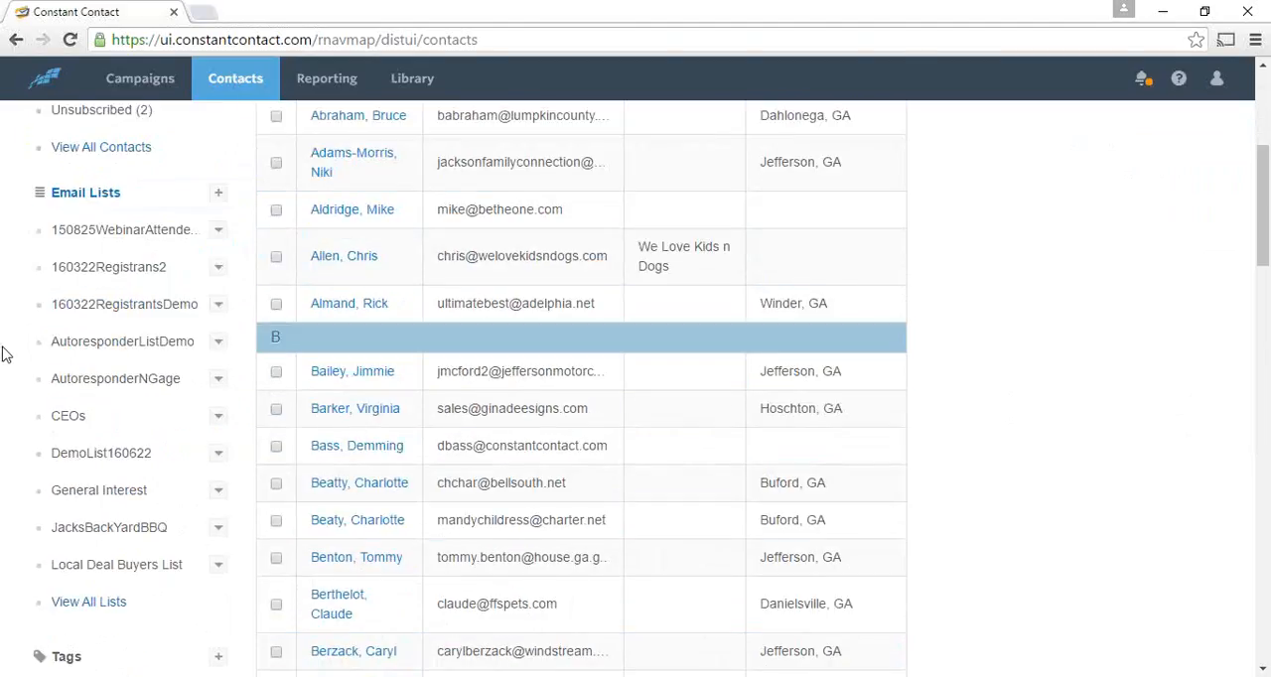
{"action": "scroll", "coordinate": [5, 354], "scroll_direction": "down", "scroll_amount": 1}
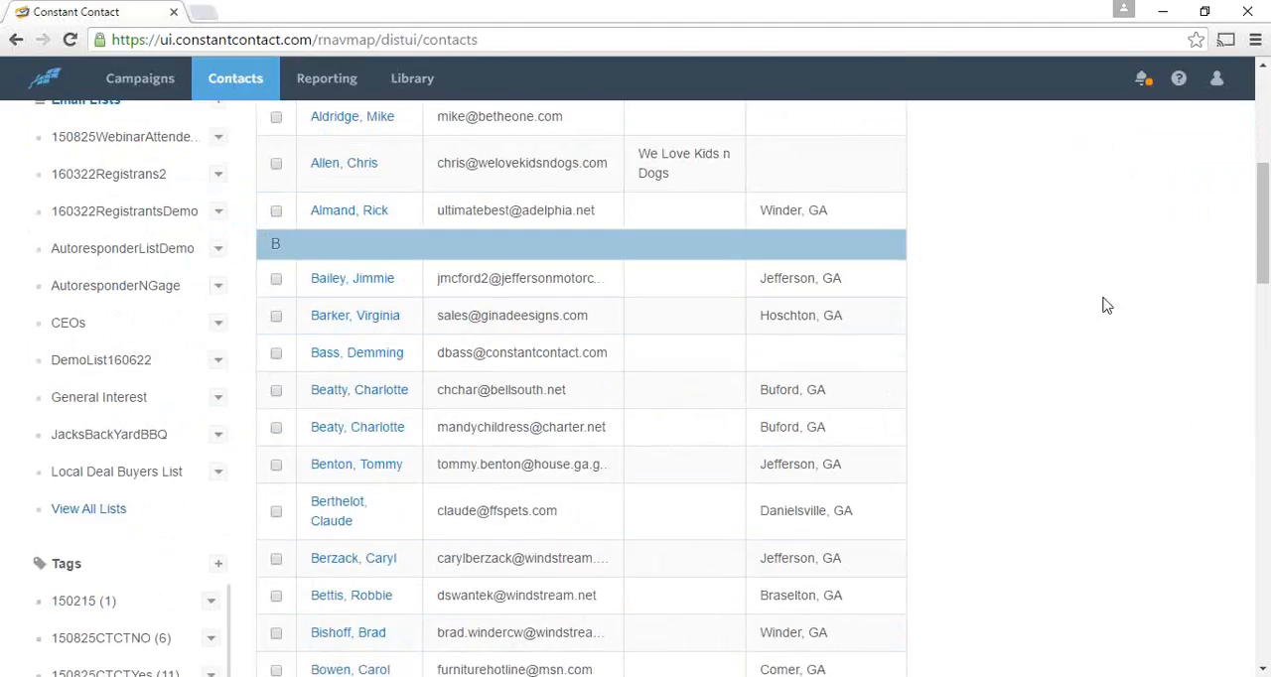
{"action": "scroll", "coordinate": [1108, 304], "scroll_direction": "up", "scroll_amount": 6}
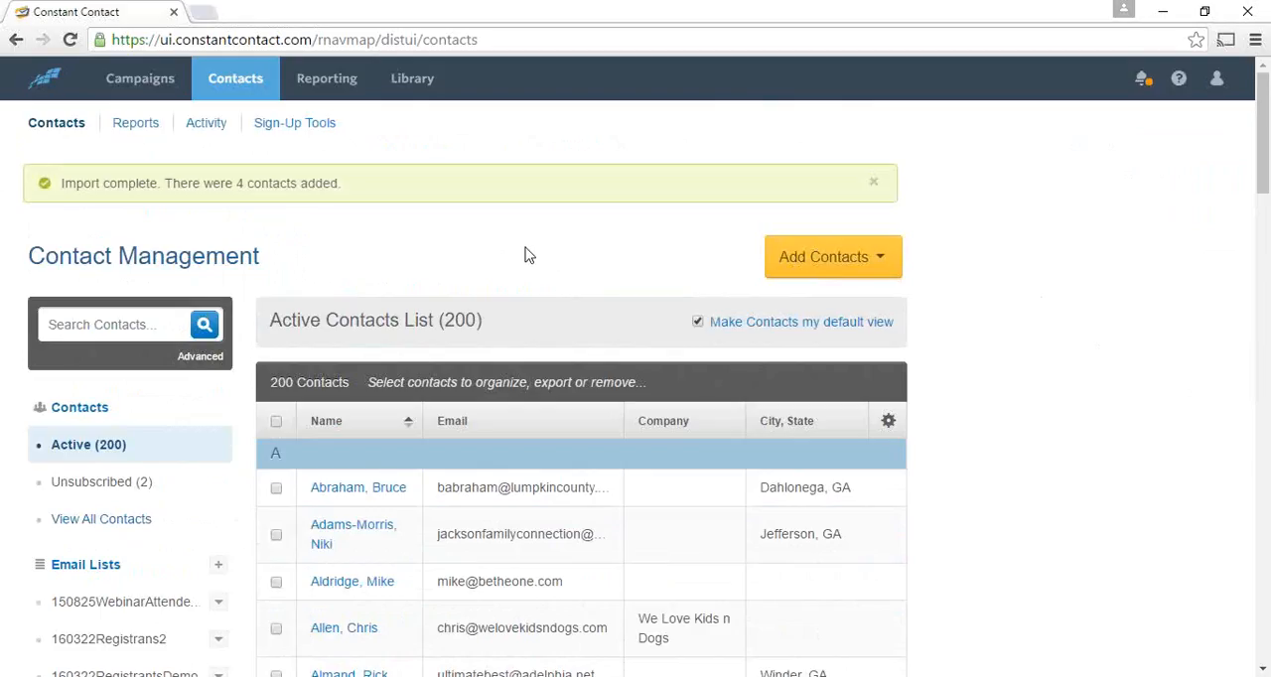
- Open the image gallery from the Library and search the stock images for "fathers day"
{"action": "left_click", "coordinate": [412, 83]}
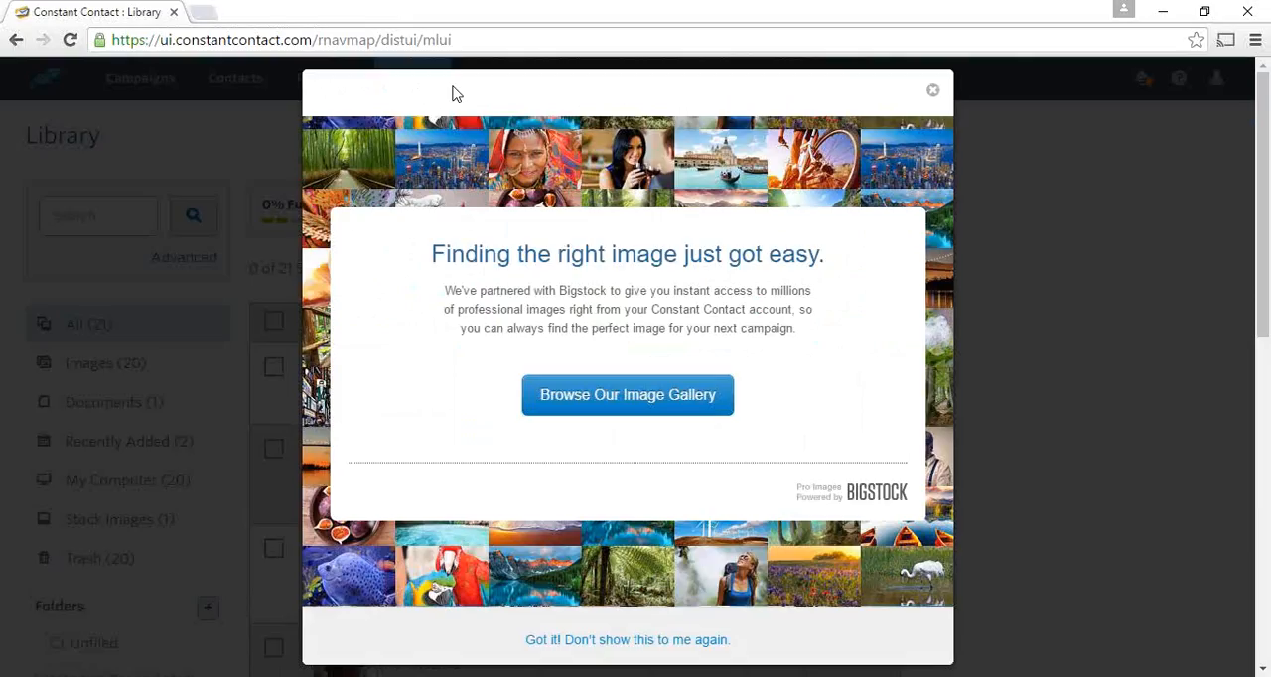
{"action": "left_click", "coordinate": [633, 392]}
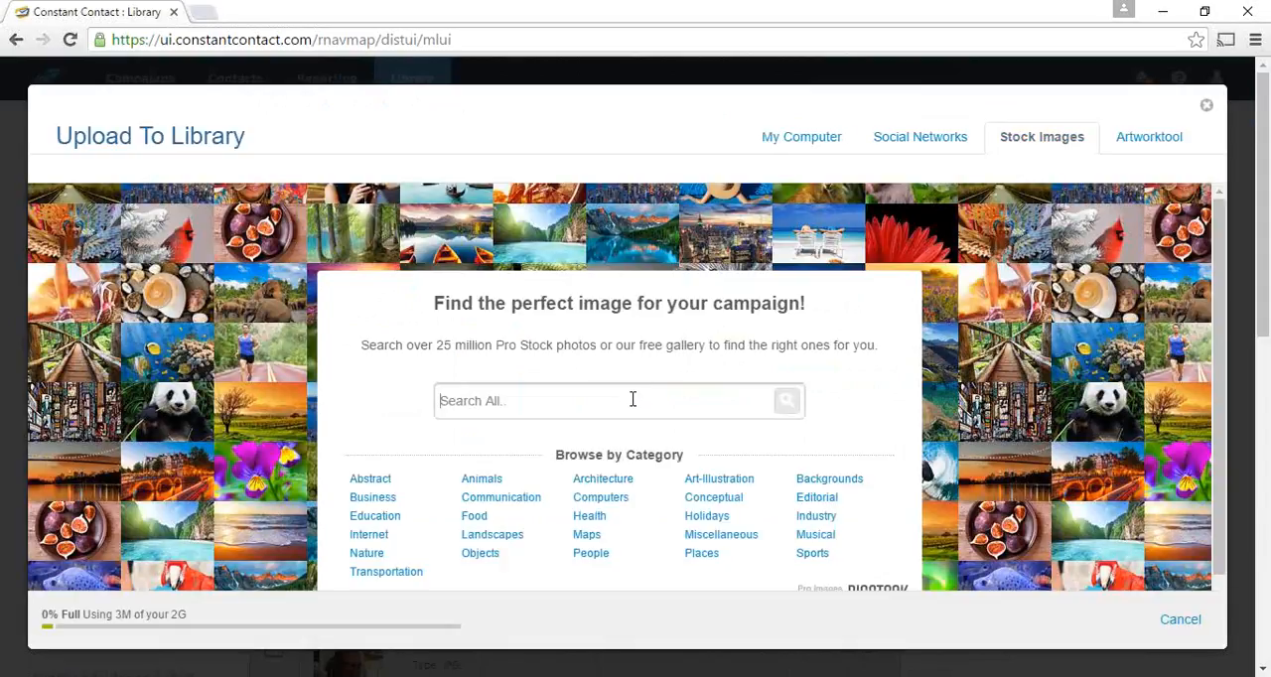
{"action": "type", "text": "father"}
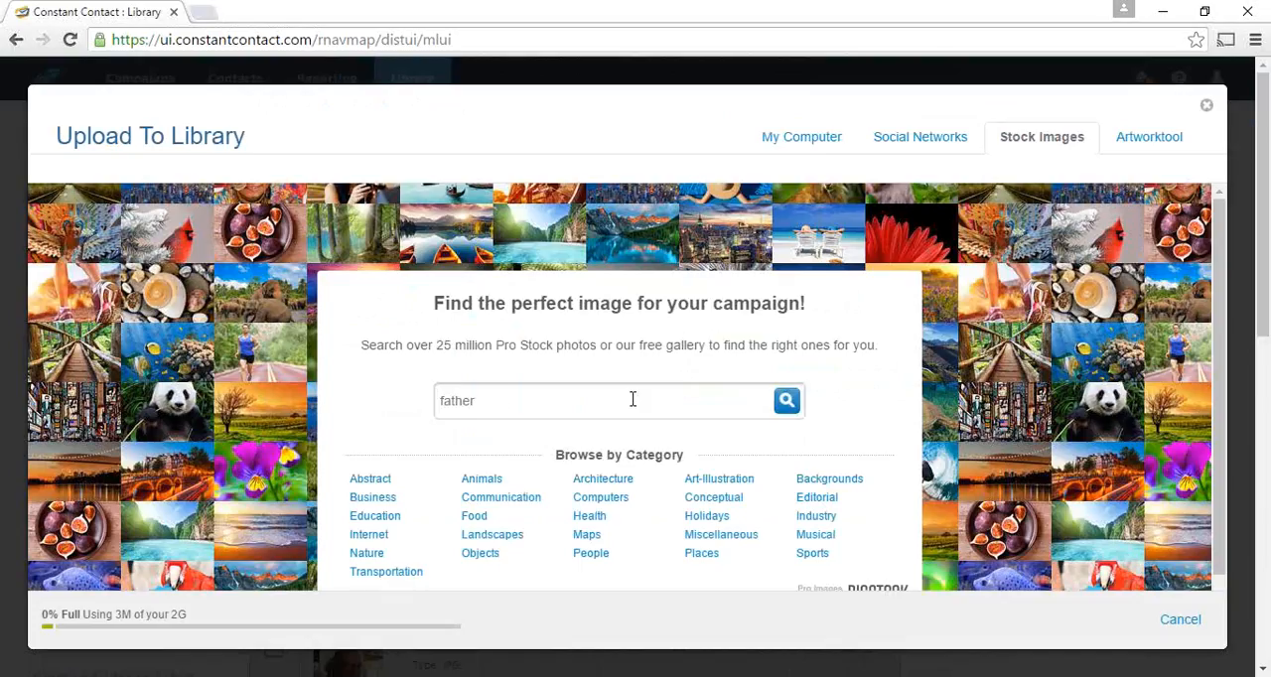
{"action": "type", "text": "s day"}
{"action": "key", "text": "Return"}
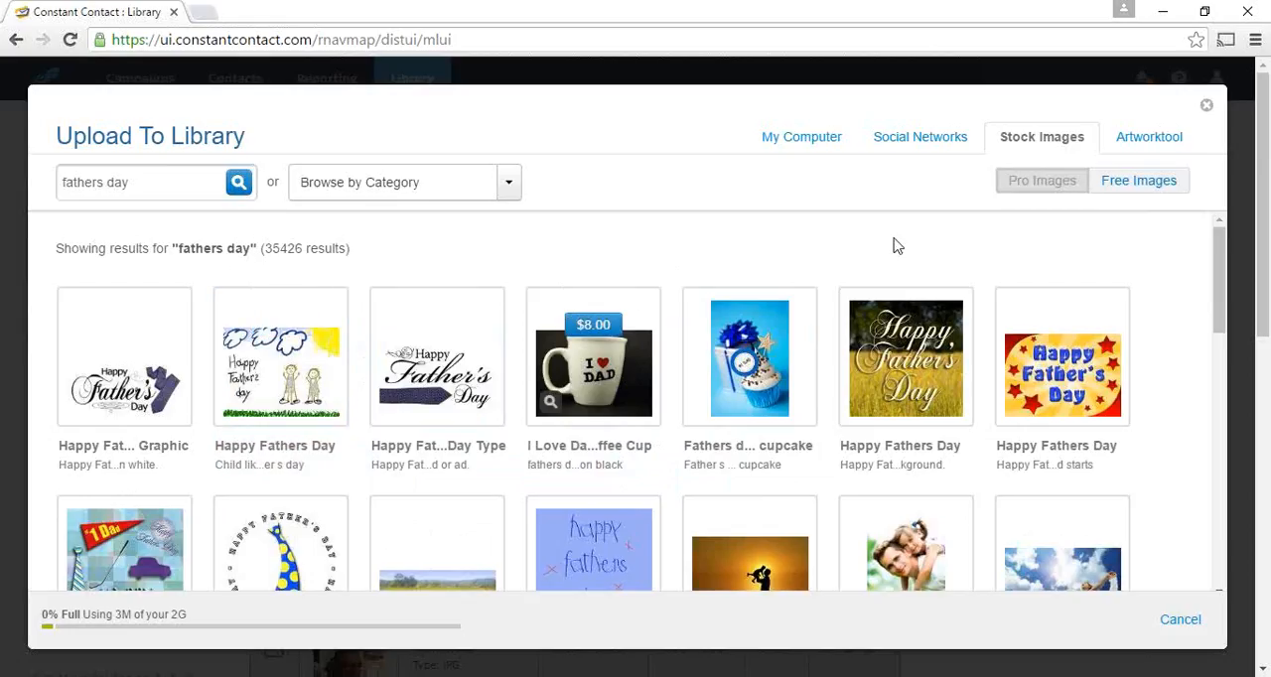
- Limit the fathers day search to free images, browse the results and close the stock image gallery
{"action": "left_click", "coordinate": [1132, 192]}
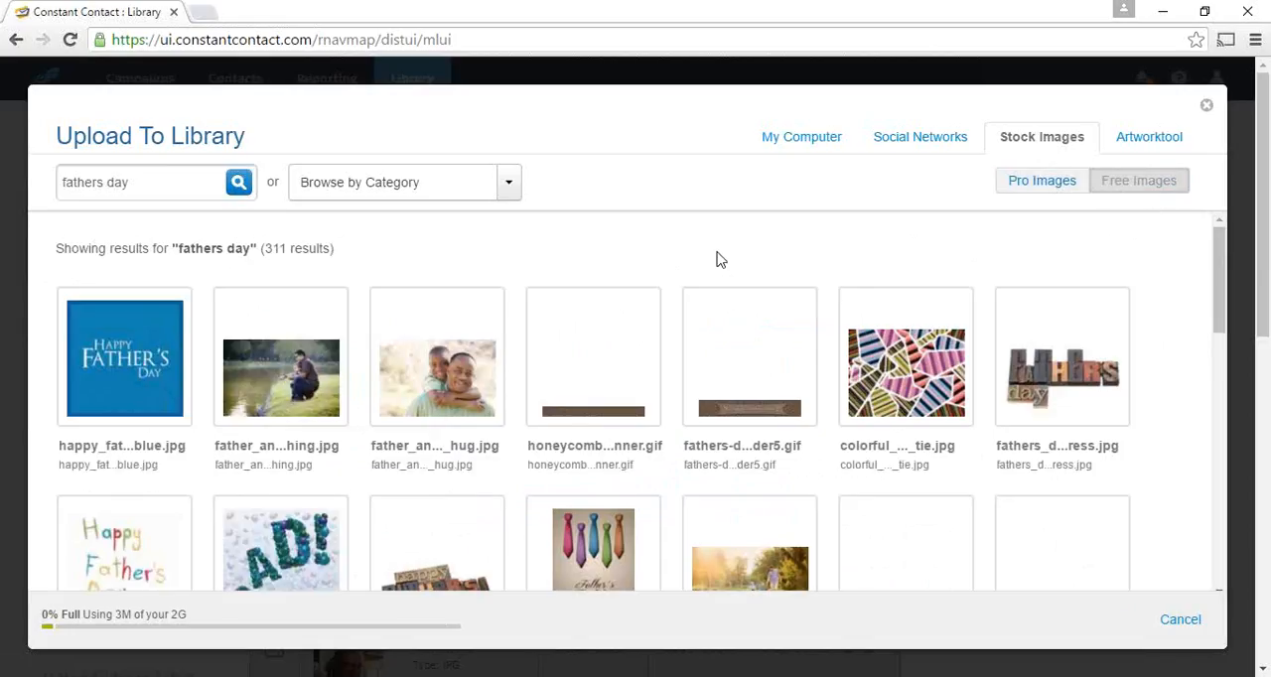
{"action": "scroll", "coordinate": [1177, 306], "scroll_direction": "down", "scroll_amount": 4}
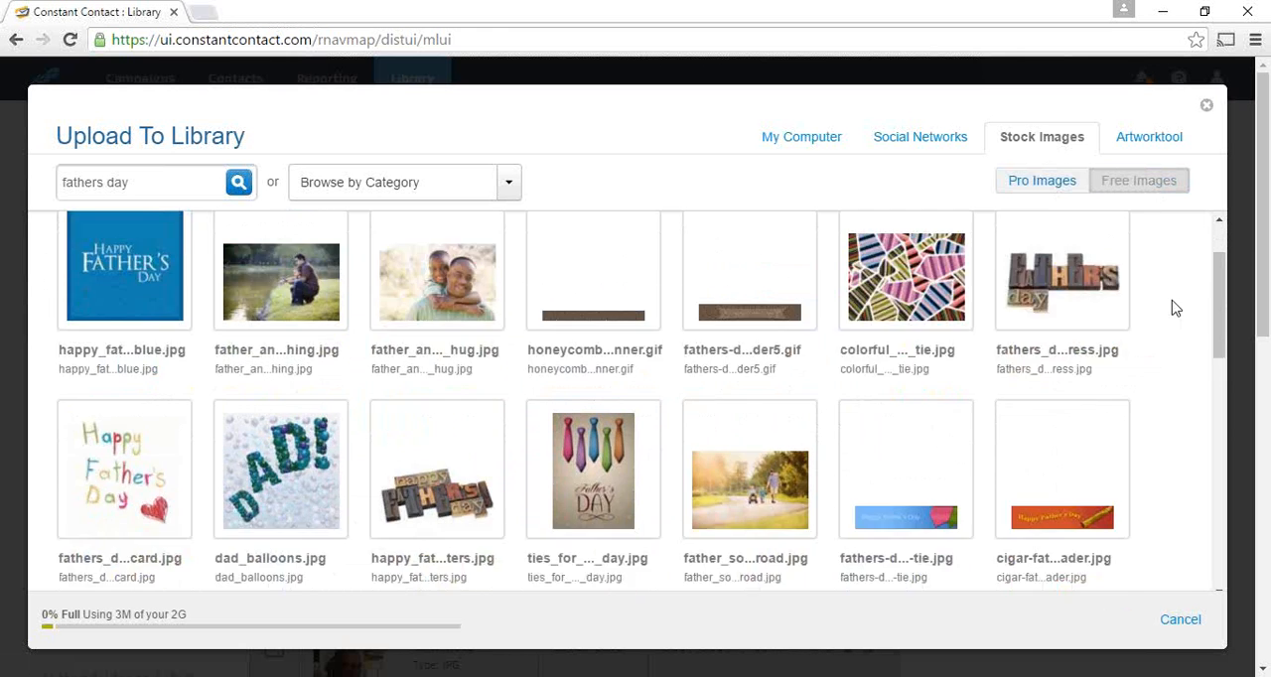
{"action": "scroll", "coordinate": [1183, 302], "scroll_direction": "down", "scroll_amount": 1}
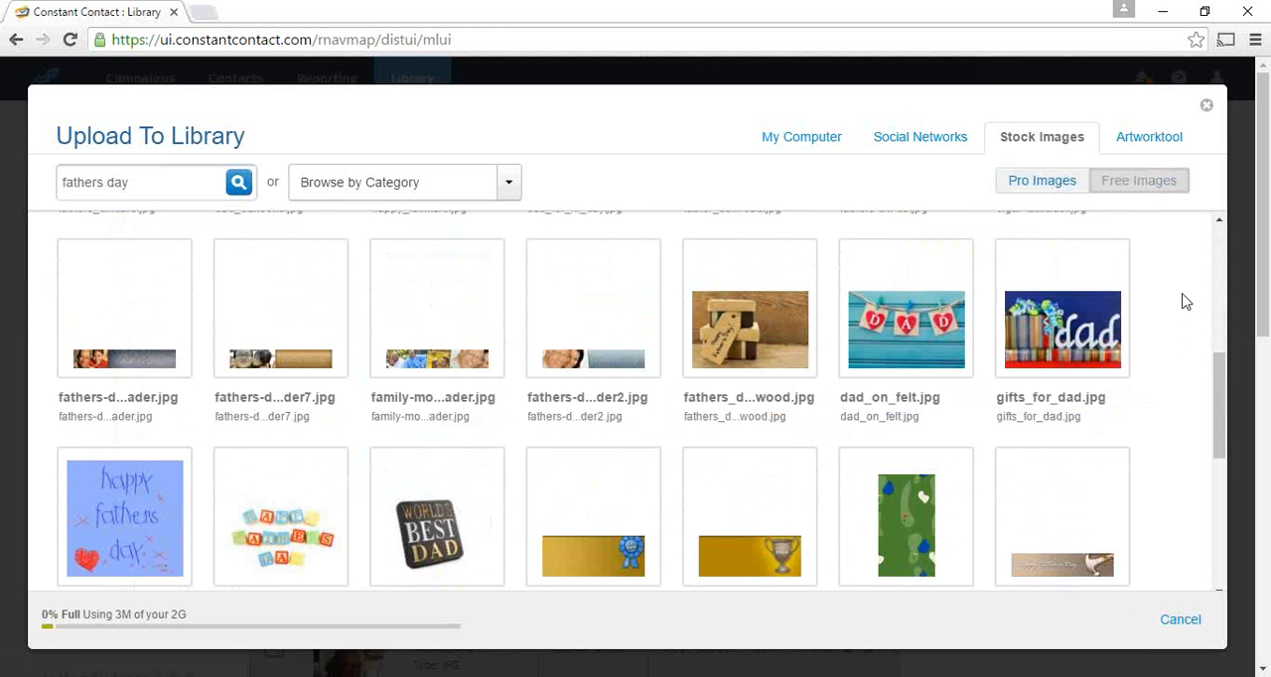
{"action": "scroll", "coordinate": [1183, 302], "scroll_direction": "down", "scroll_amount": 1}
{"action": "scroll", "coordinate": [1184, 304], "scroll_direction": "down", "scroll_amount": 1}
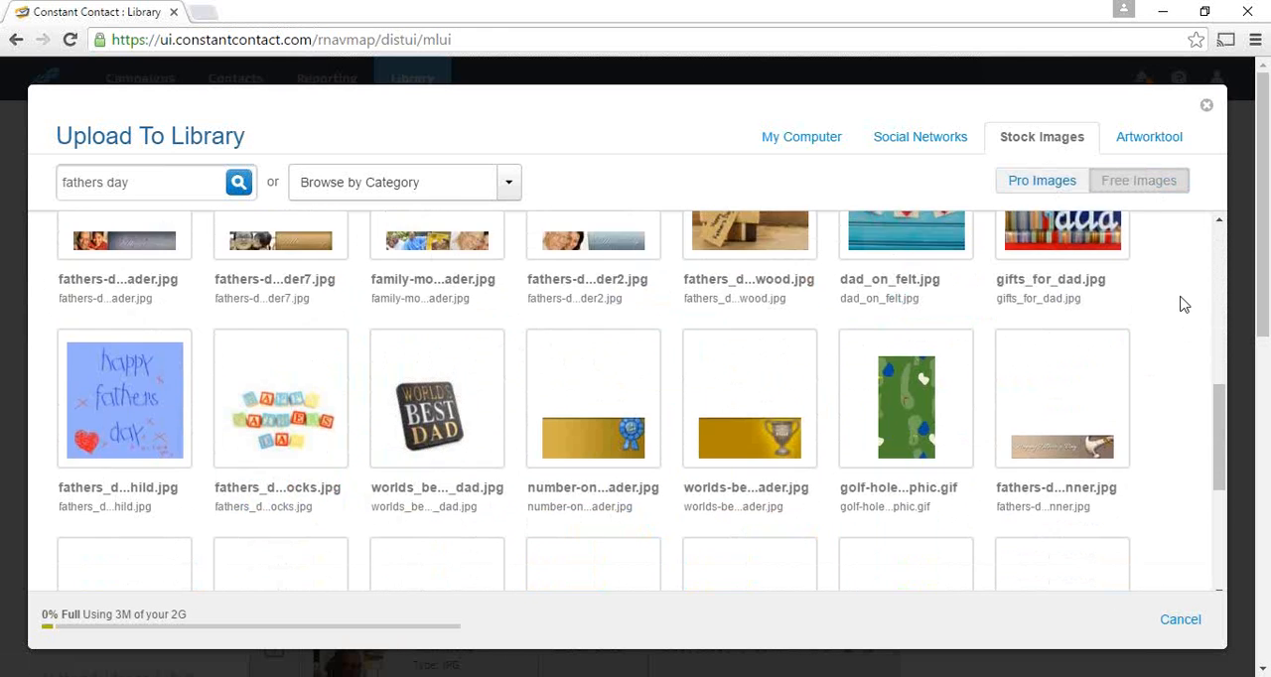
{"action": "scroll", "coordinate": [1184, 304], "scroll_direction": "down", "scroll_amount": 2}
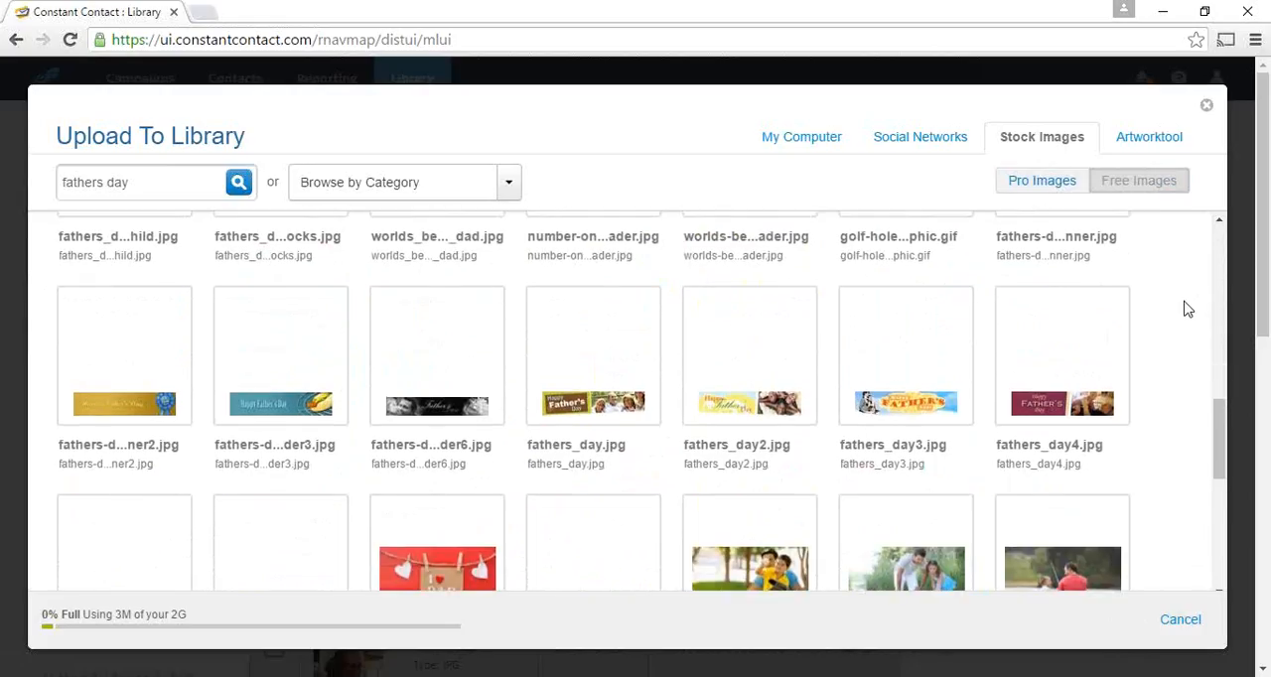
{"action": "scroll", "coordinate": [1188, 309], "scroll_direction": "up", "scroll_amount": 8}
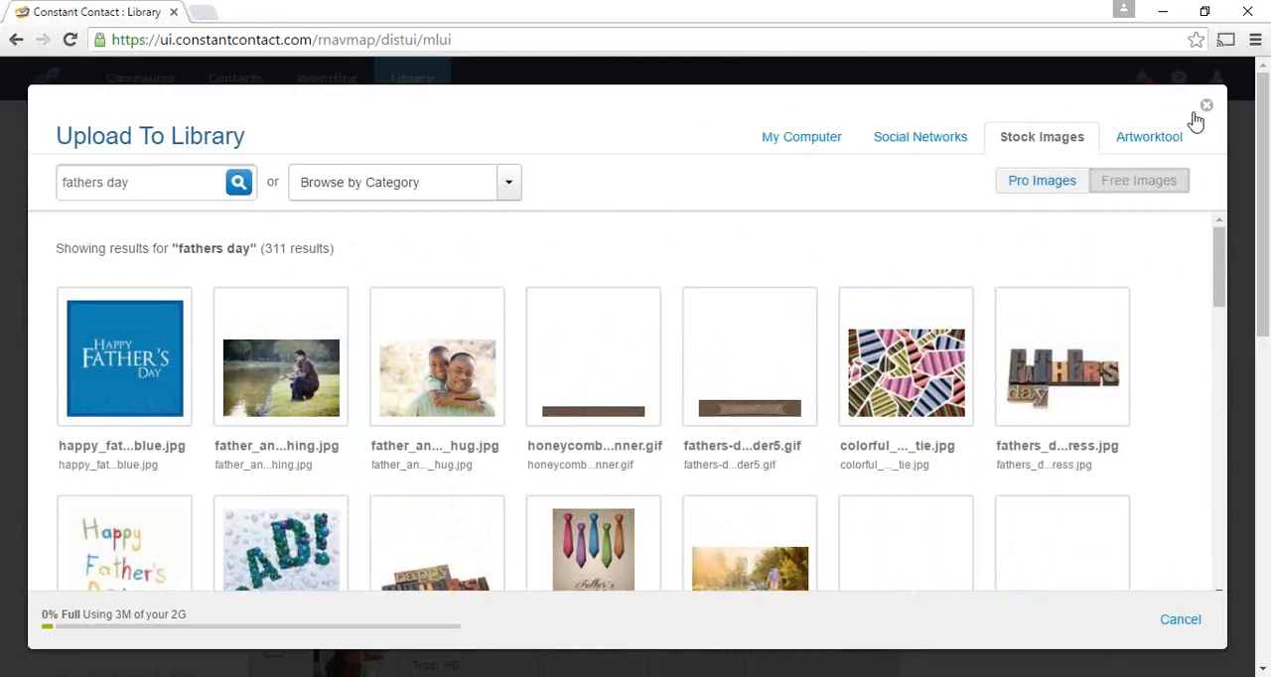
{"action": "left_click", "coordinate": [1205, 105]}
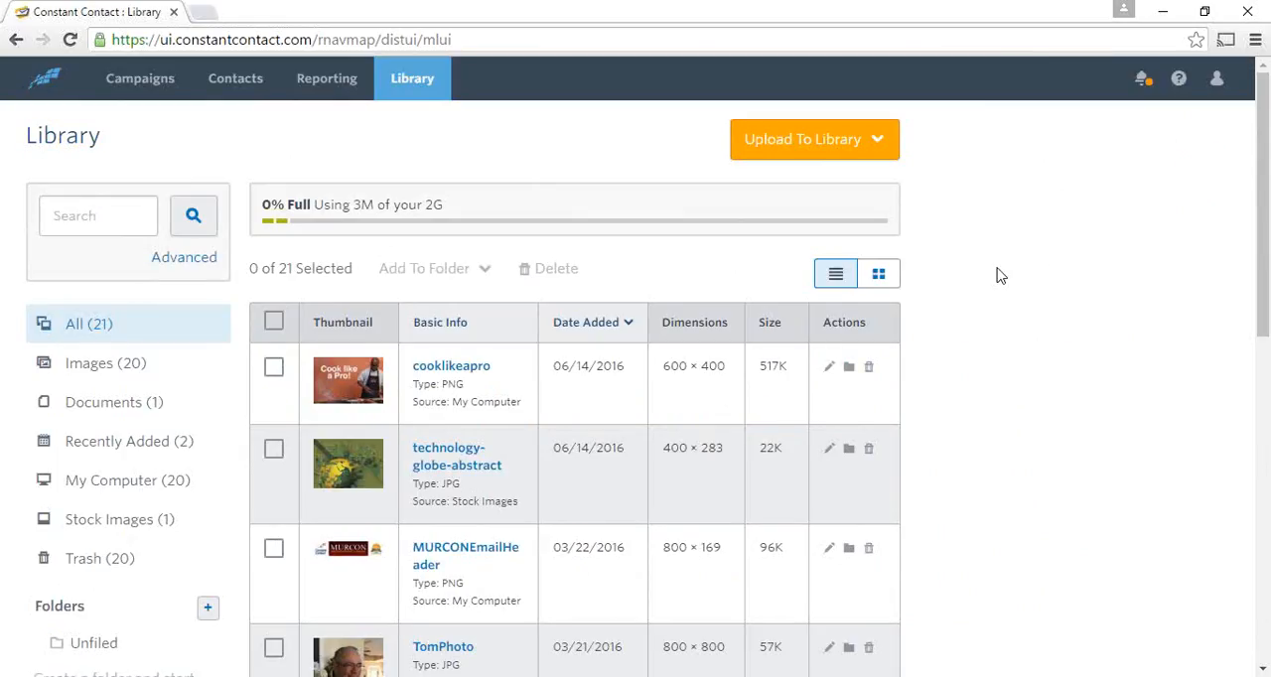
- Look through all the files stored in the Library
{"action": "scroll", "coordinate": [1000, 277], "scroll_direction": "down", "scroll_amount": 2}
{"action": "scroll", "coordinate": [1000, 276], "scroll_direction": "down", "scroll_amount": 3}
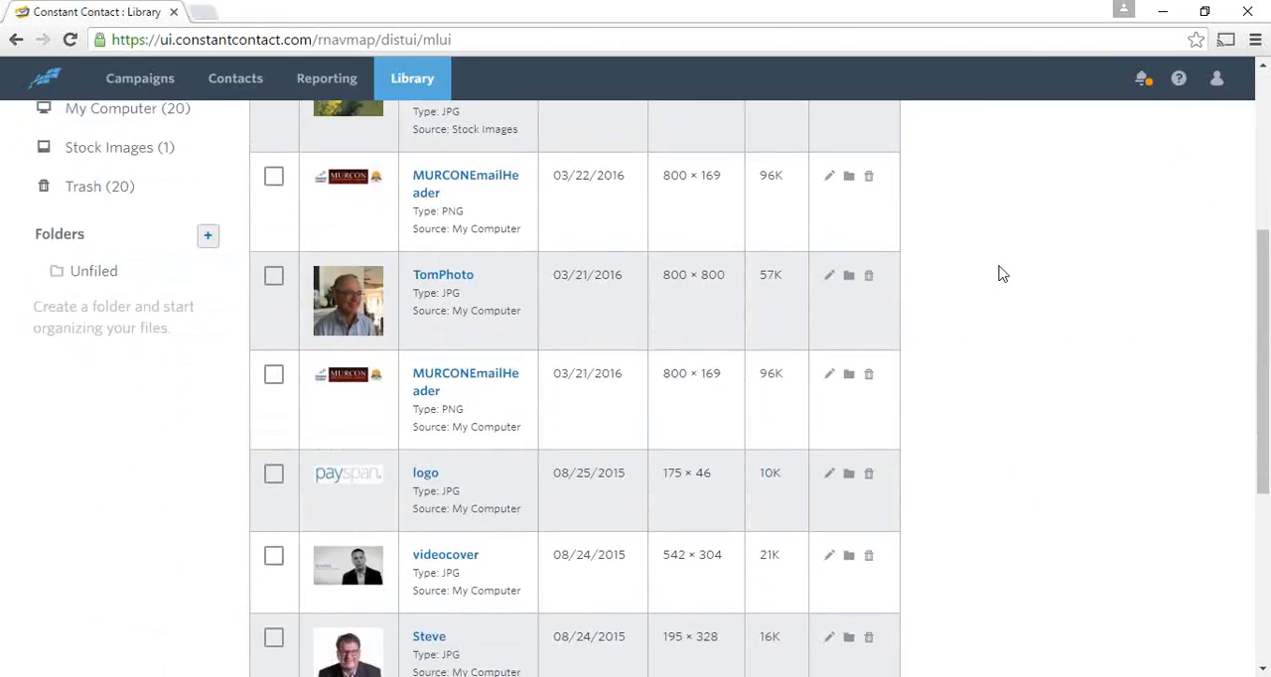
{"action": "scroll", "coordinate": [1002, 270], "scroll_direction": "down", "scroll_amount": 3}
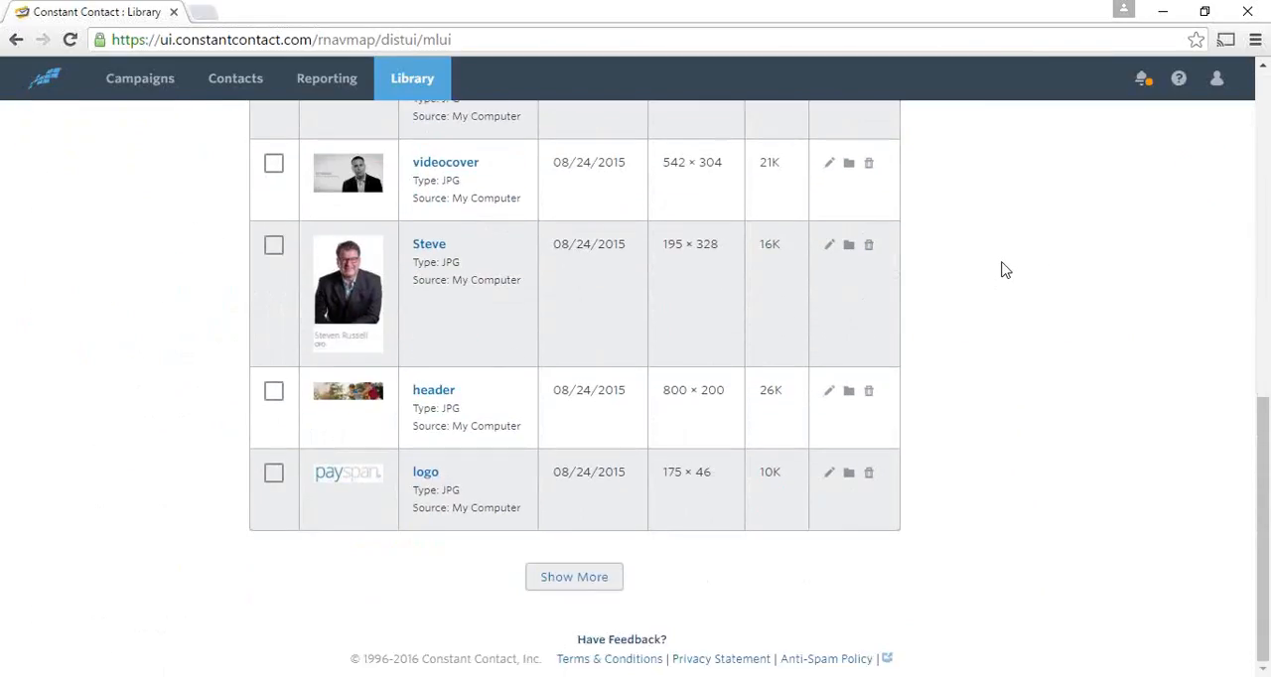
{"action": "scroll", "coordinate": [1019, 261], "scroll_direction": "up", "scroll_amount": 8}
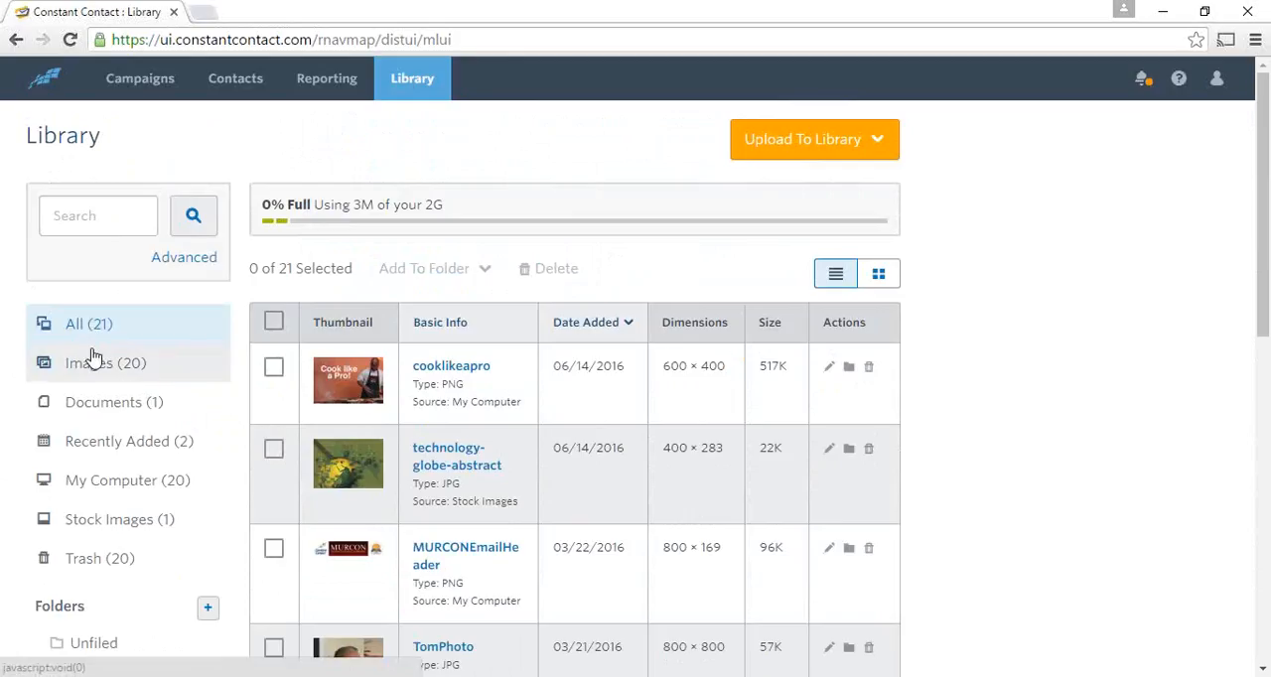
- Filter the Library to documents and to images, and compare the images in grid and list view
{"action": "left_click", "coordinate": [93, 405]}
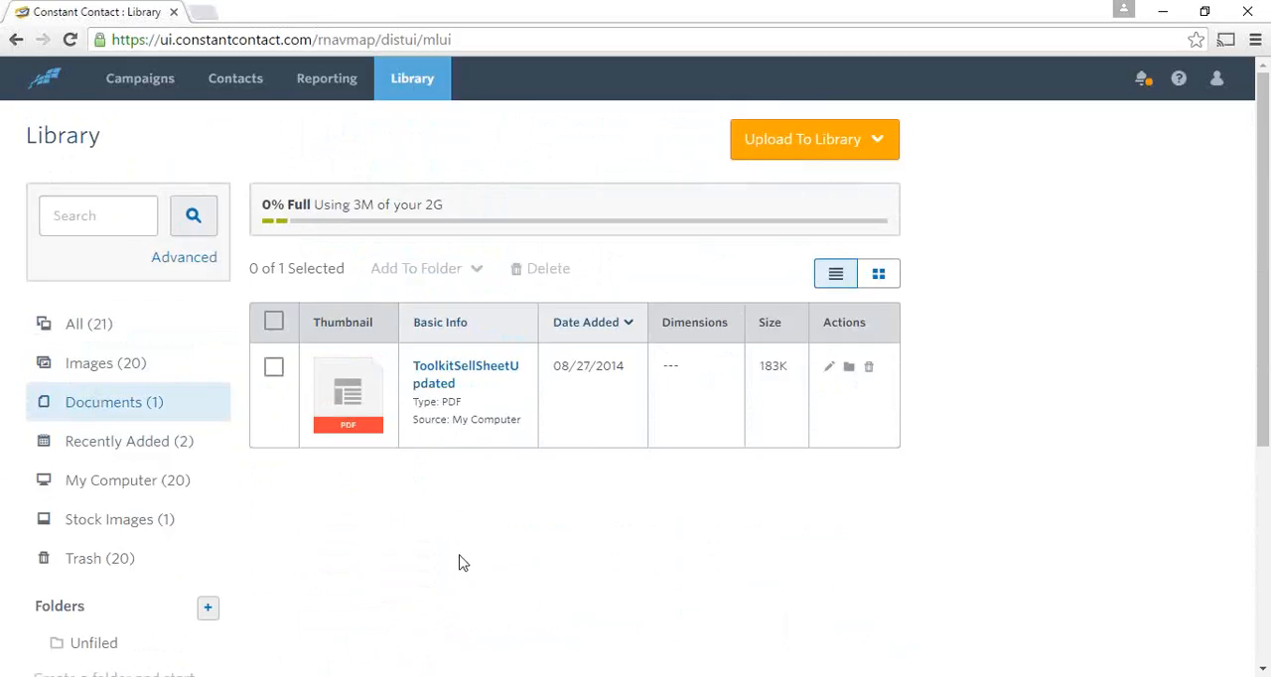
{"action": "left_click", "coordinate": [107, 365]}
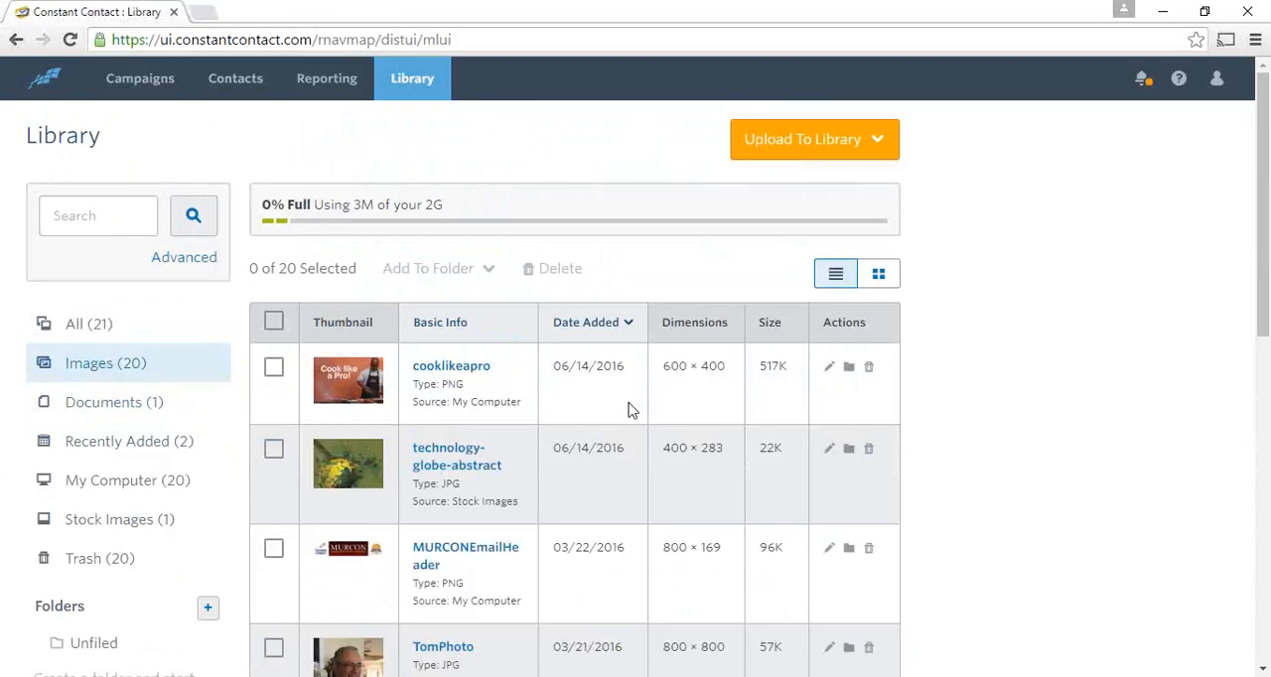
{"action": "left_click", "coordinate": [879, 278]}
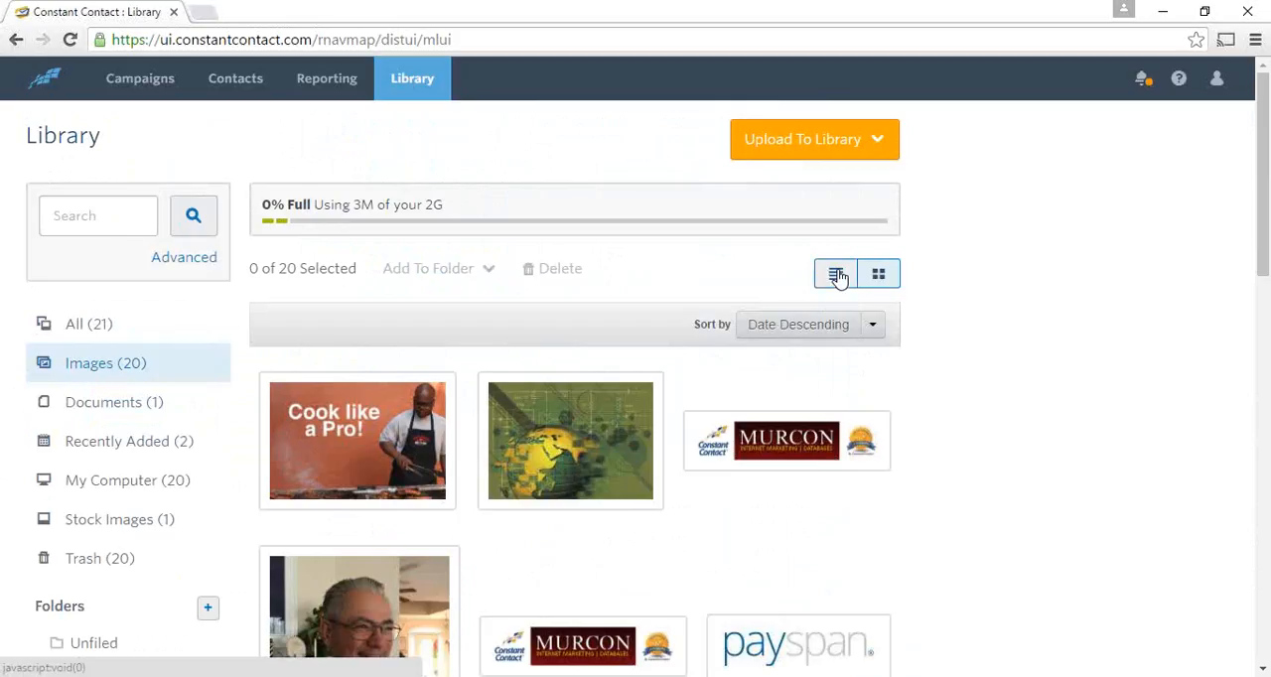
{"action": "left_click", "coordinate": [837, 275]}
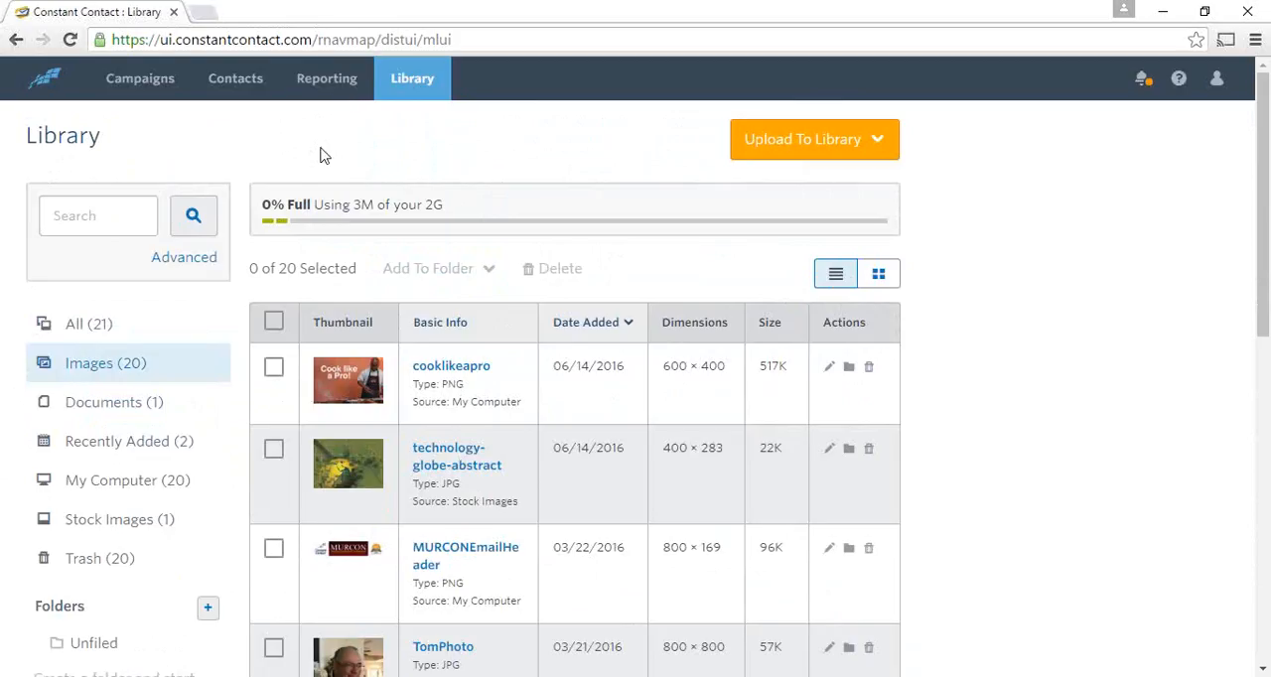
- Go to the campaigns overview and expand the Folders, Status and Activity Type filters
{"action": "left_click", "coordinate": [140, 79]}
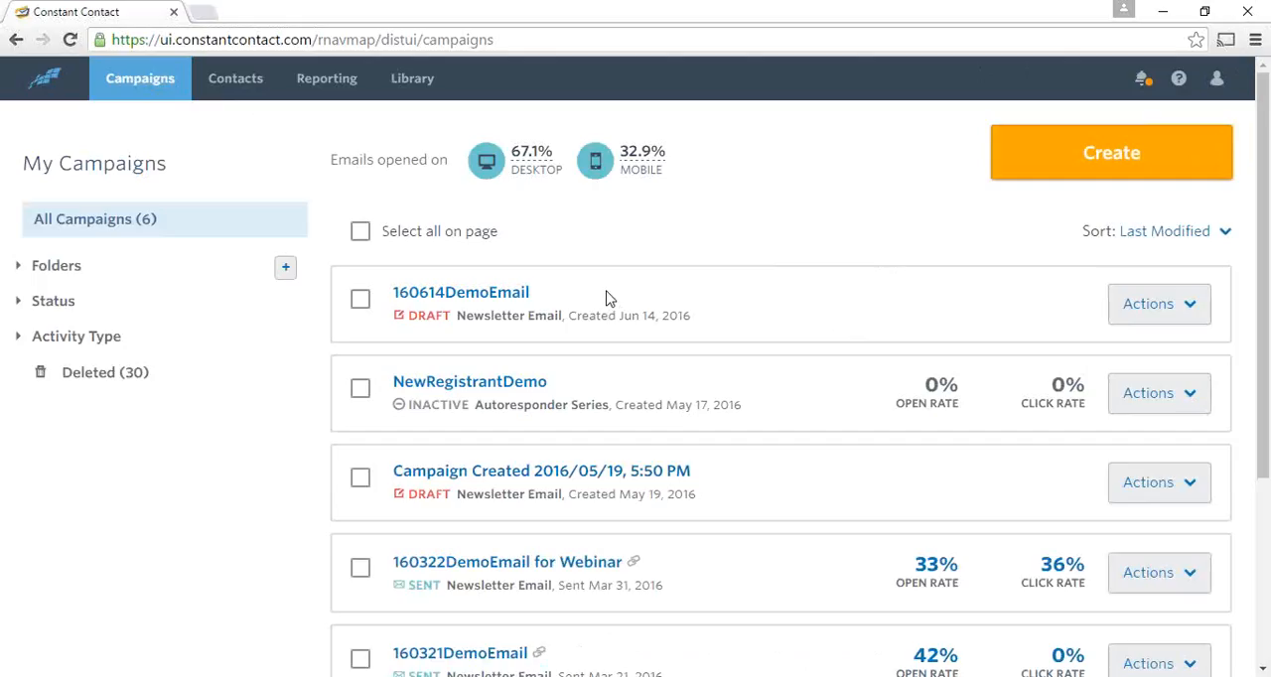
{"action": "left_click", "coordinate": [28, 270]}
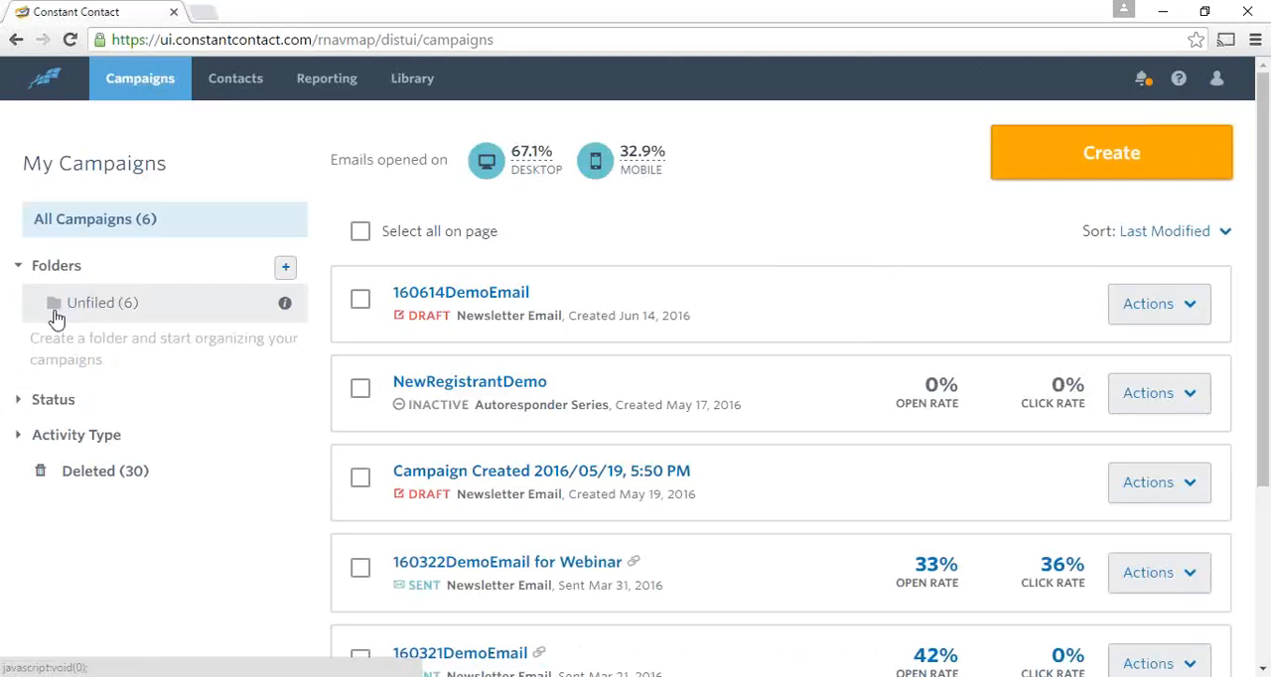
{"action": "left_click", "coordinate": [18, 407]}
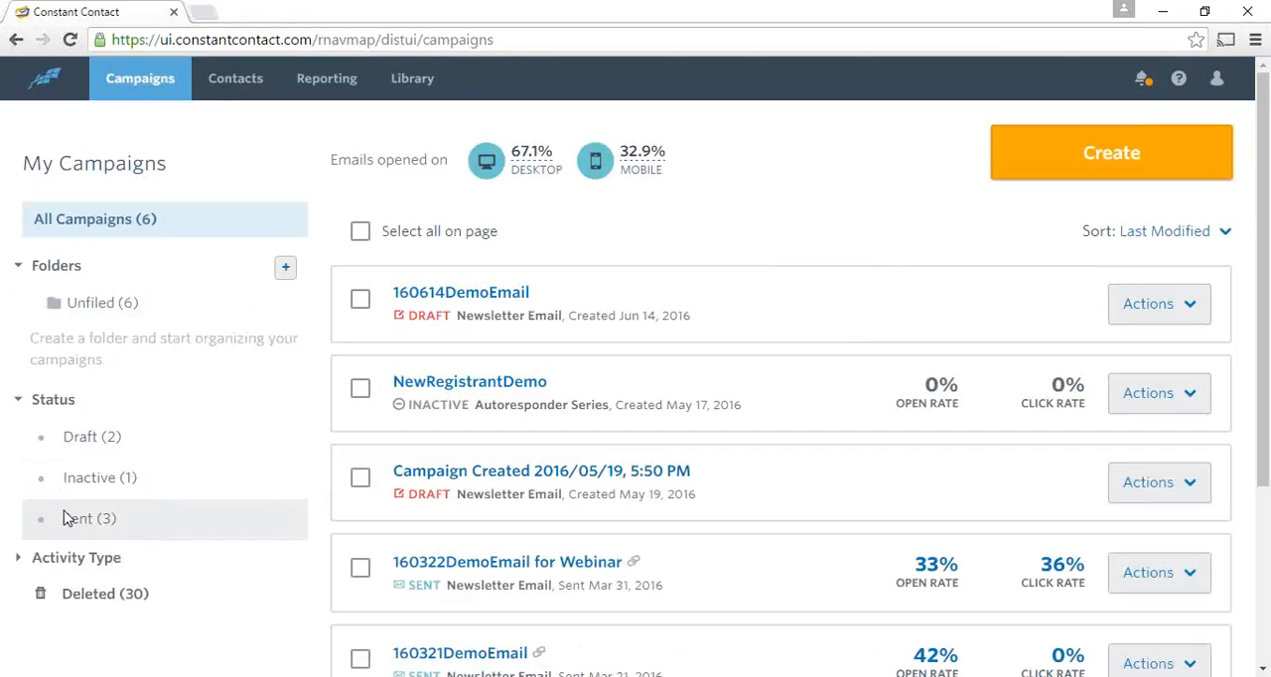
{"action": "left_click", "coordinate": [18, 562]}
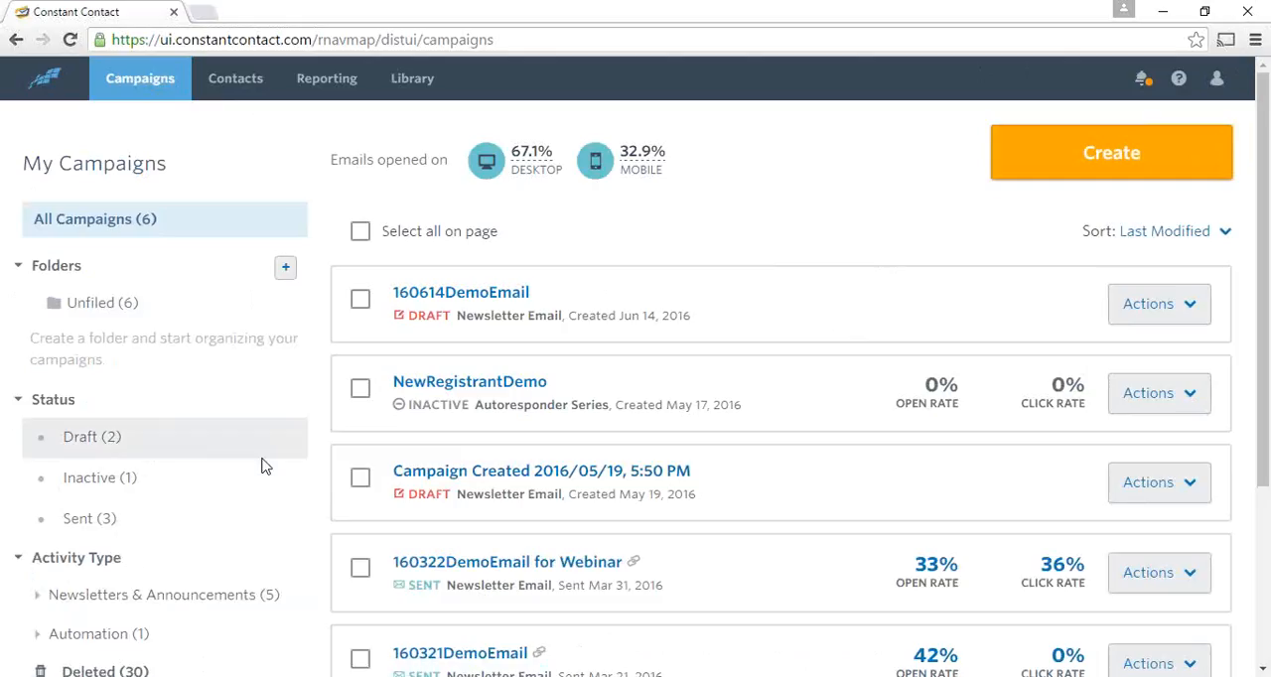
- Review the campaign filter categories and the existing campaigns with their statuses, open rates and click rates
{"action": "scroll", "coordinate": [260, 466], "scroll_direction": "down", "scroll_amount": 1}
{"action": "scroll", "coordinate": [248, 480], "scroll_direction": "down", "scroll_amount": 1}
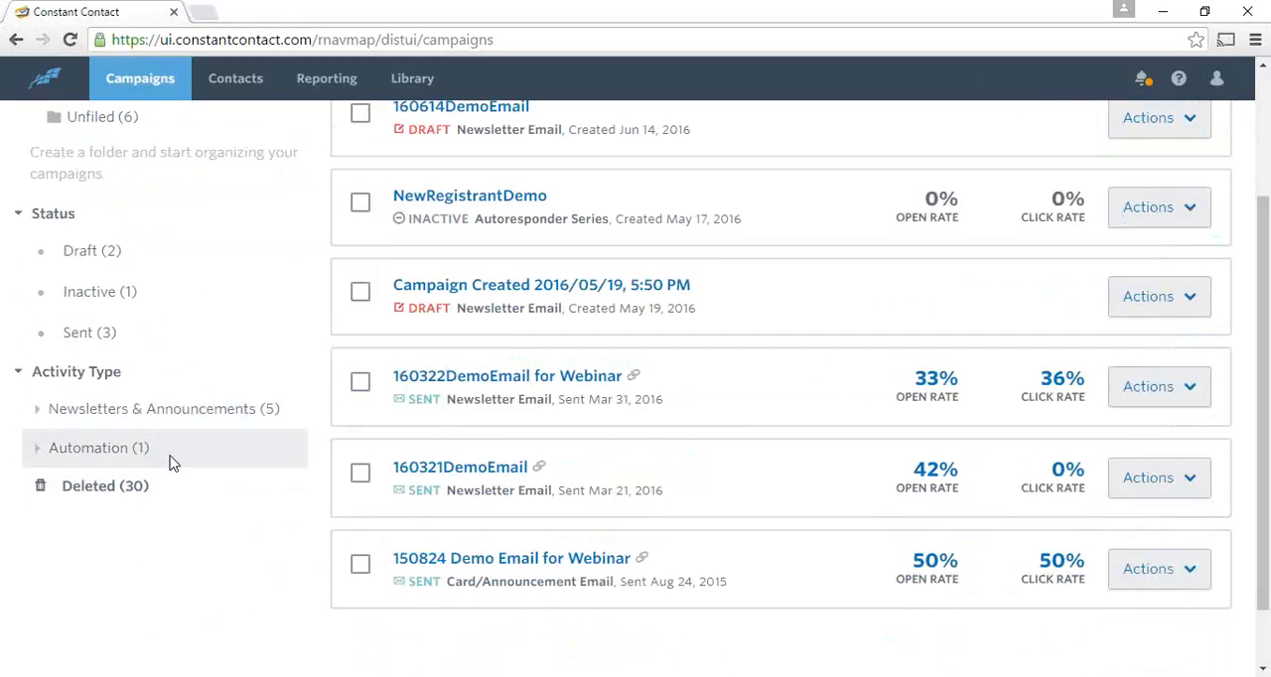
{"action": "scroll", "coordinate": [227, 452], "scroll_direction": "up", "scroll_amount": 2}
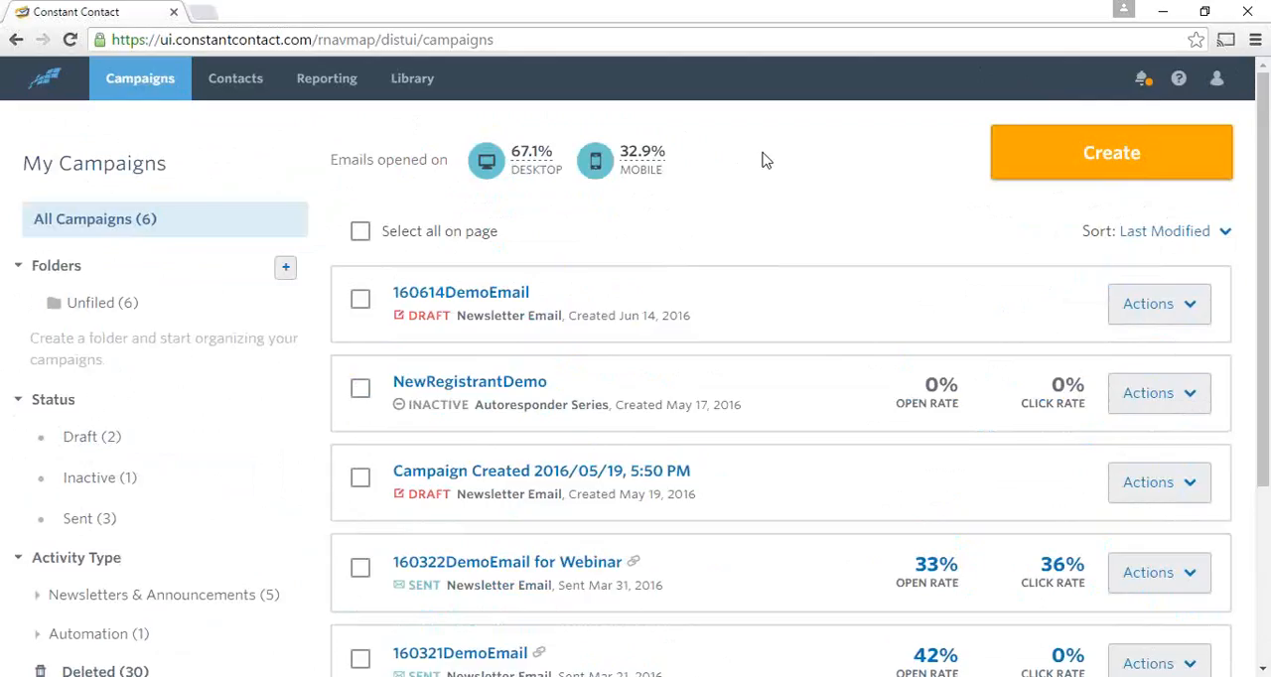
{"action": "scroll", "coordinate": [764, 167], "scroll_direction": "down", "scroll_amount": 2}
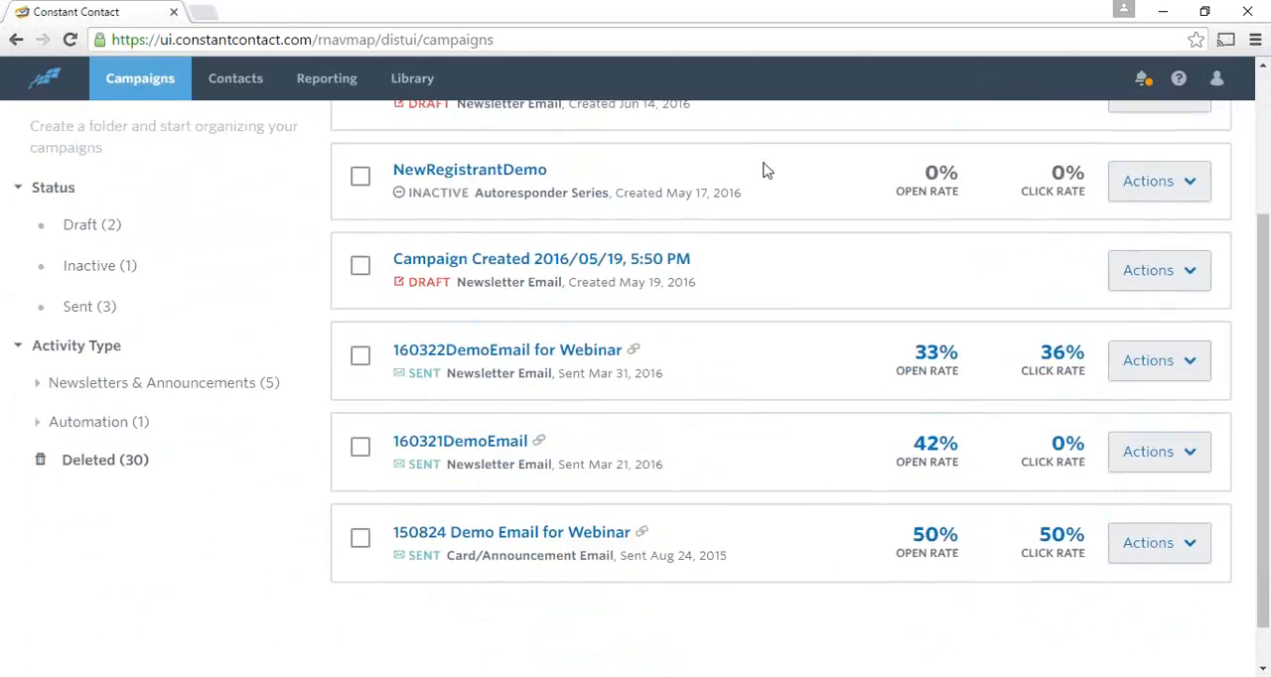
{"action": "scroll", "coordinate": [764, 167], "scroll_direction": "up", "scroll_amount": 3}
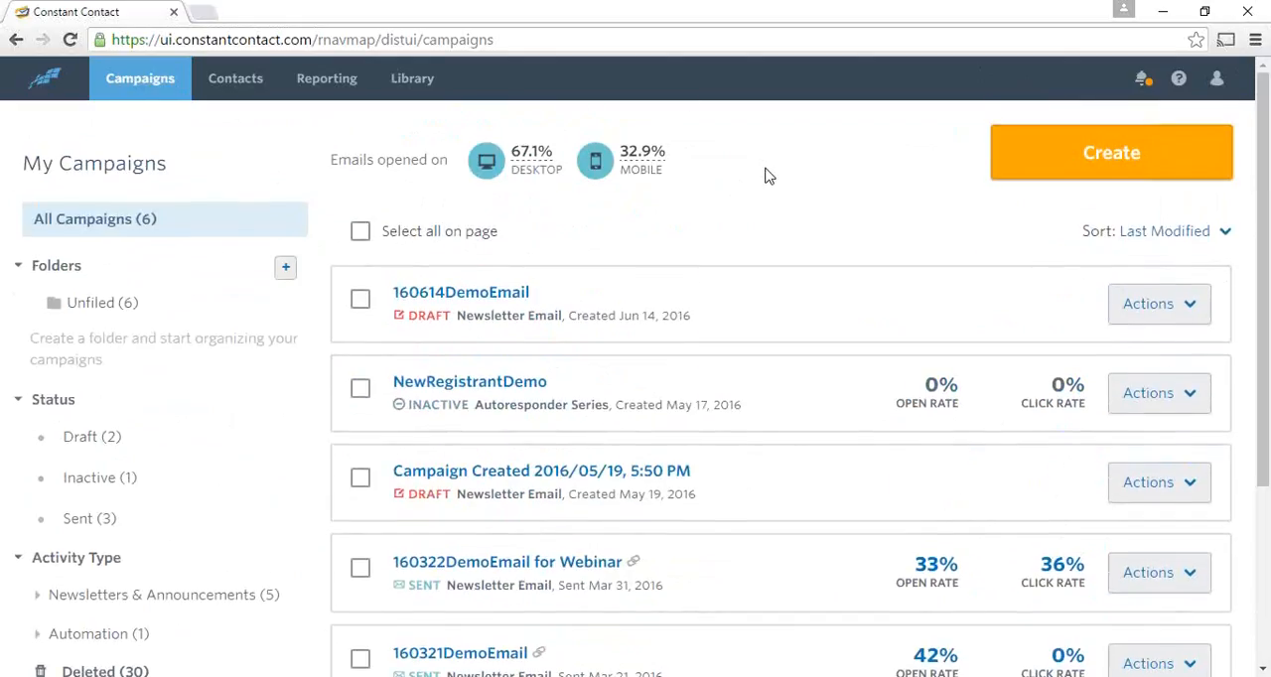
- Show the actions available for the 160614DemoEmail draft and look over the rest of the campaign list
{"action": "left_click", "coordinate": [1192, 313]}
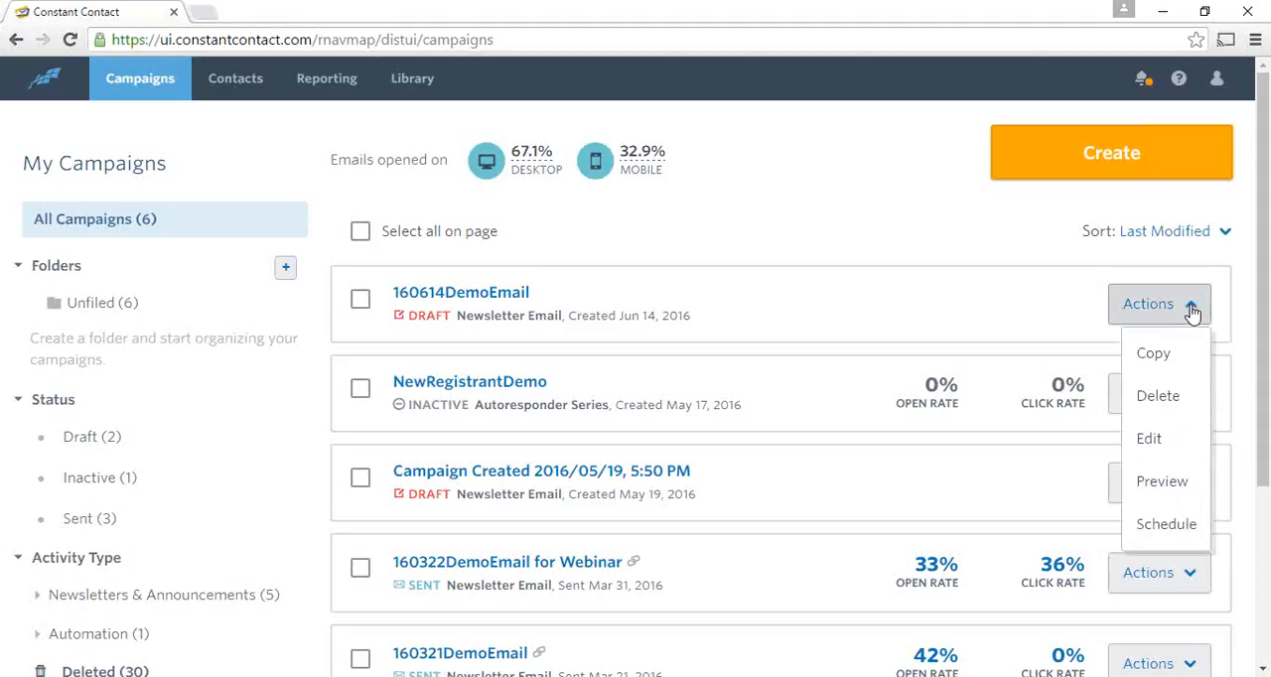
{"action": "scroll", "coordinate": [1253, 372], "scroll_direction": "down", "scroll_amount": 1}
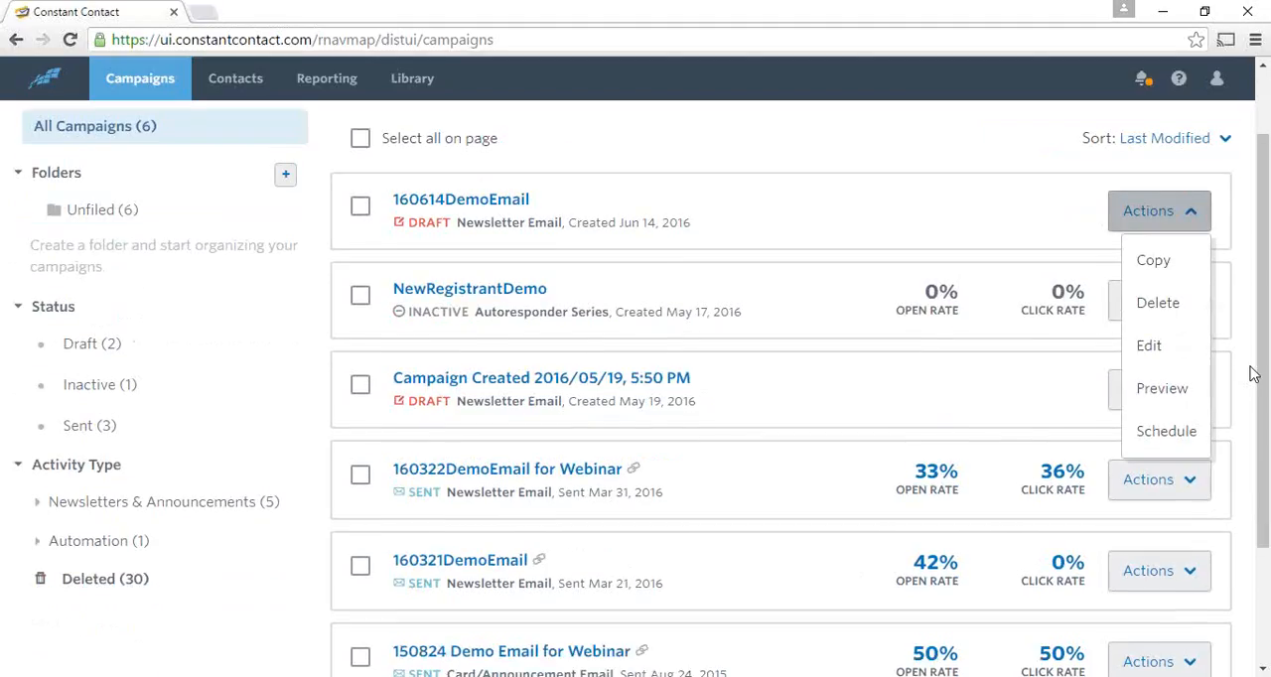
{"action": "scroll", "coordinate": [1253, 373], "scroll_direction": "down", "scroll_amount": 1}
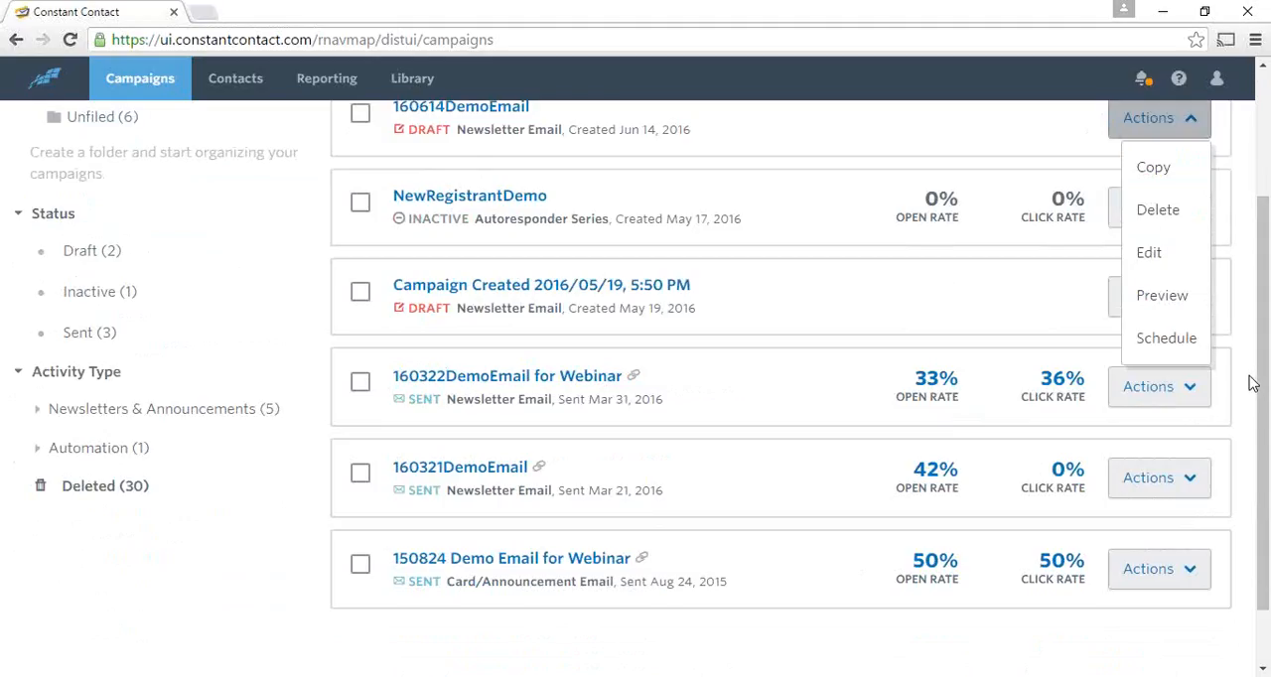
{"action": "scroll", "coordinate": [1254, 385], "scroll_direction": "up", "scroll_amount": 3}
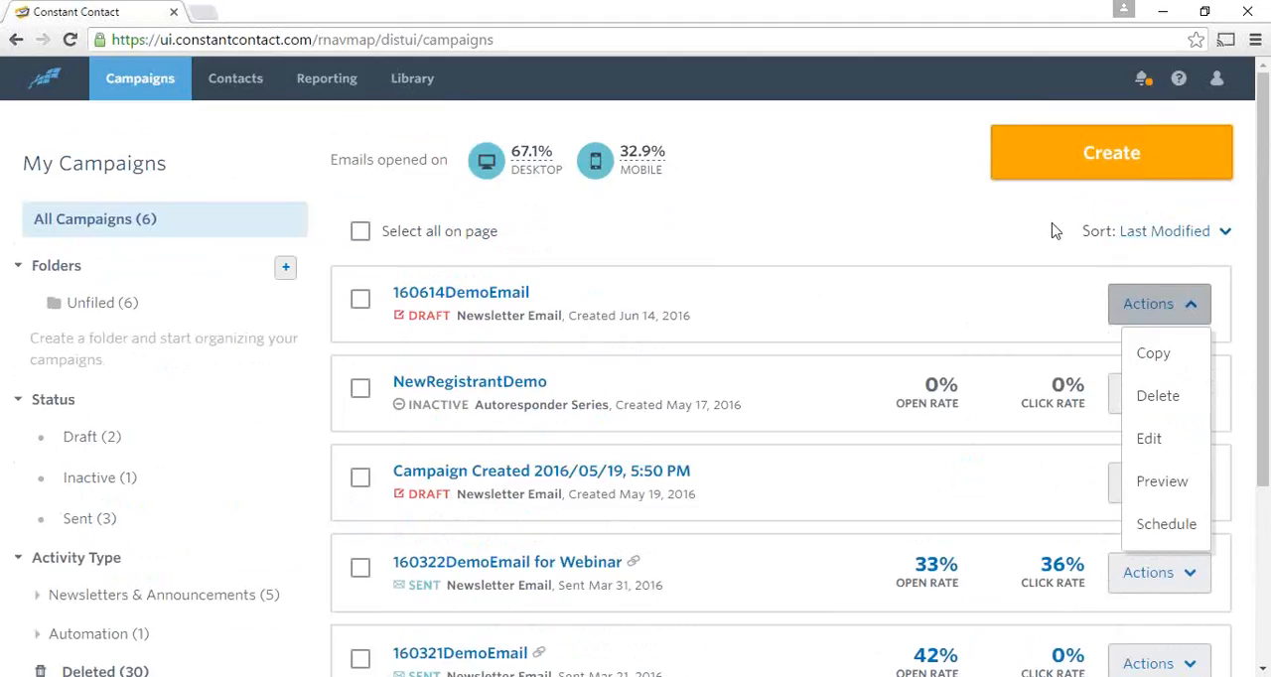
- Start creating a new campaign, expand the full list of campaign types, and choose Send an Email
{"action": "left_click", "coordinate": [1101, 165]}
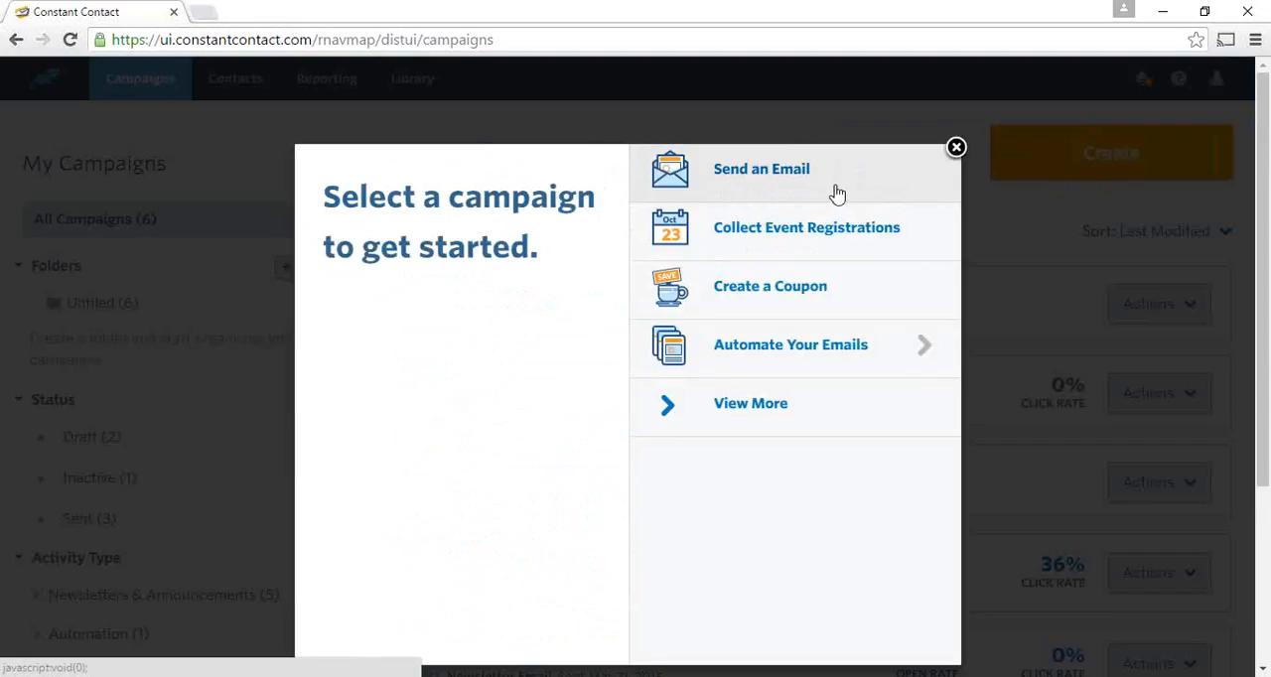
{"action": "left_click", "coordinate": [667, 407]}
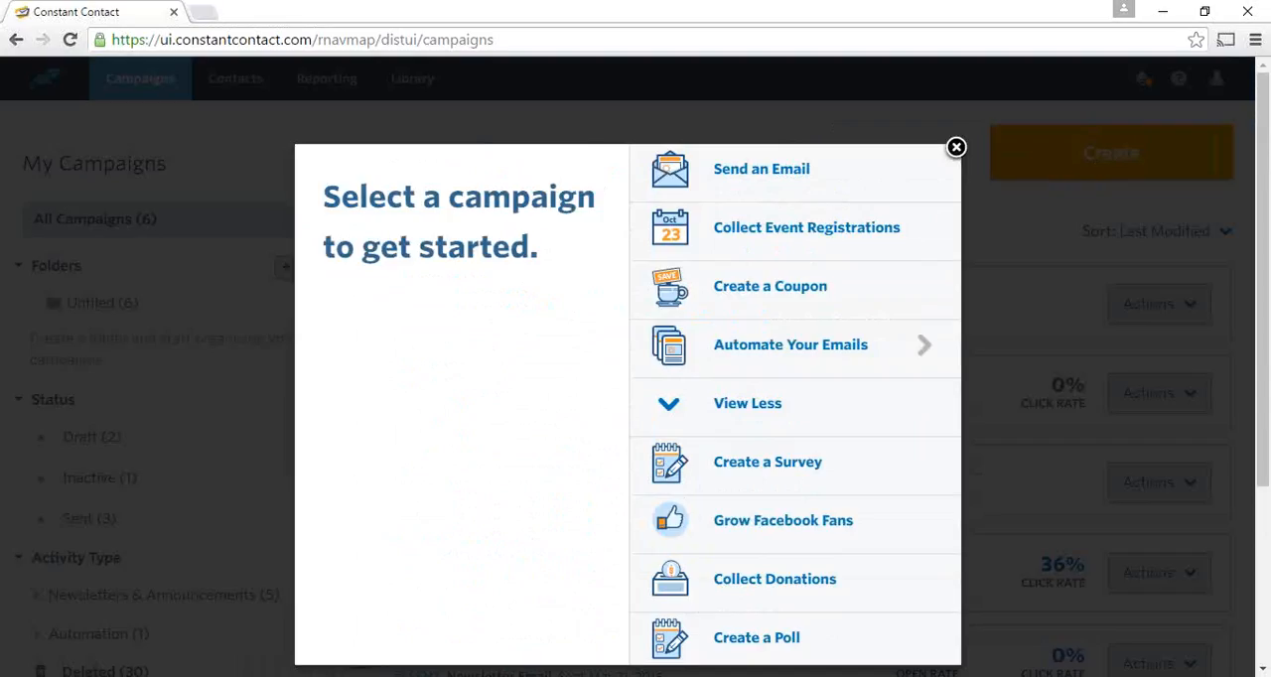
{"action": "left_click", "coordinate": [771, 178]}
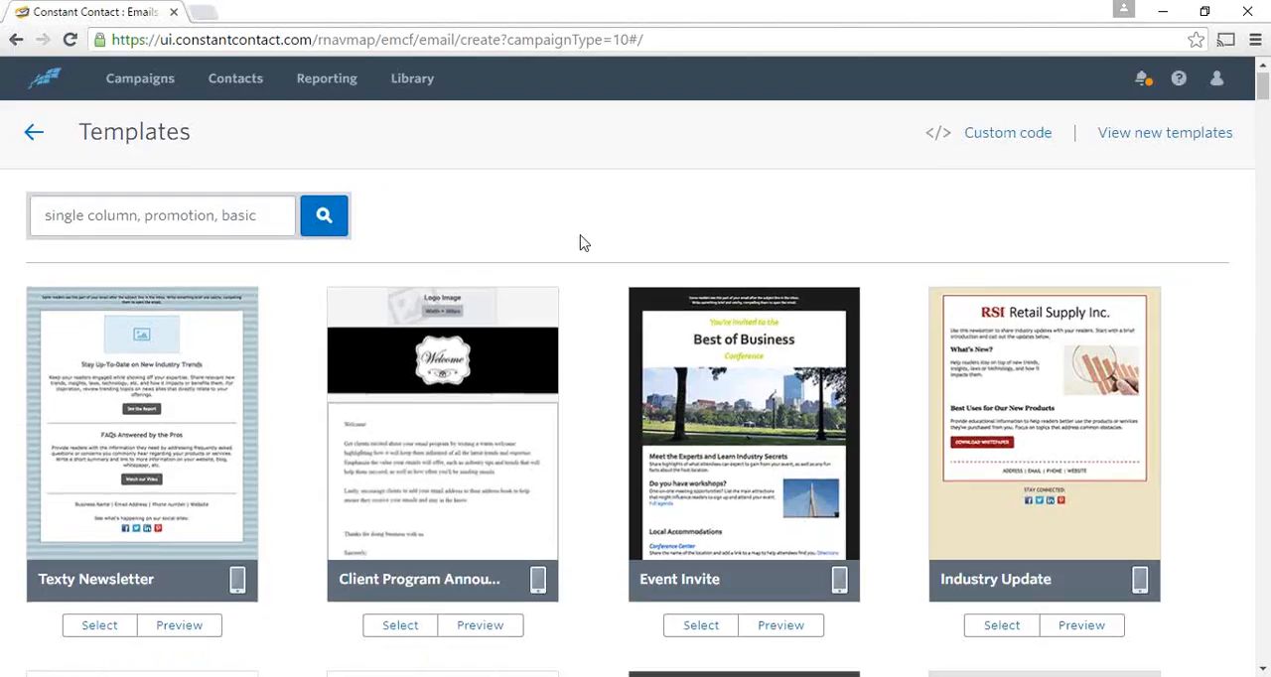
- Examine the available email templates, from newsletters to holiday designs, and check which ones carry the mobile device icon
{"action": "scroll", "coordinate": [596, 258], "scroll_direction": "down", "scroll_amount": 1}
{"action": "scroll", "coordinate": [608, 303], "scroll_direction": "down", "scroll_amount": 3}
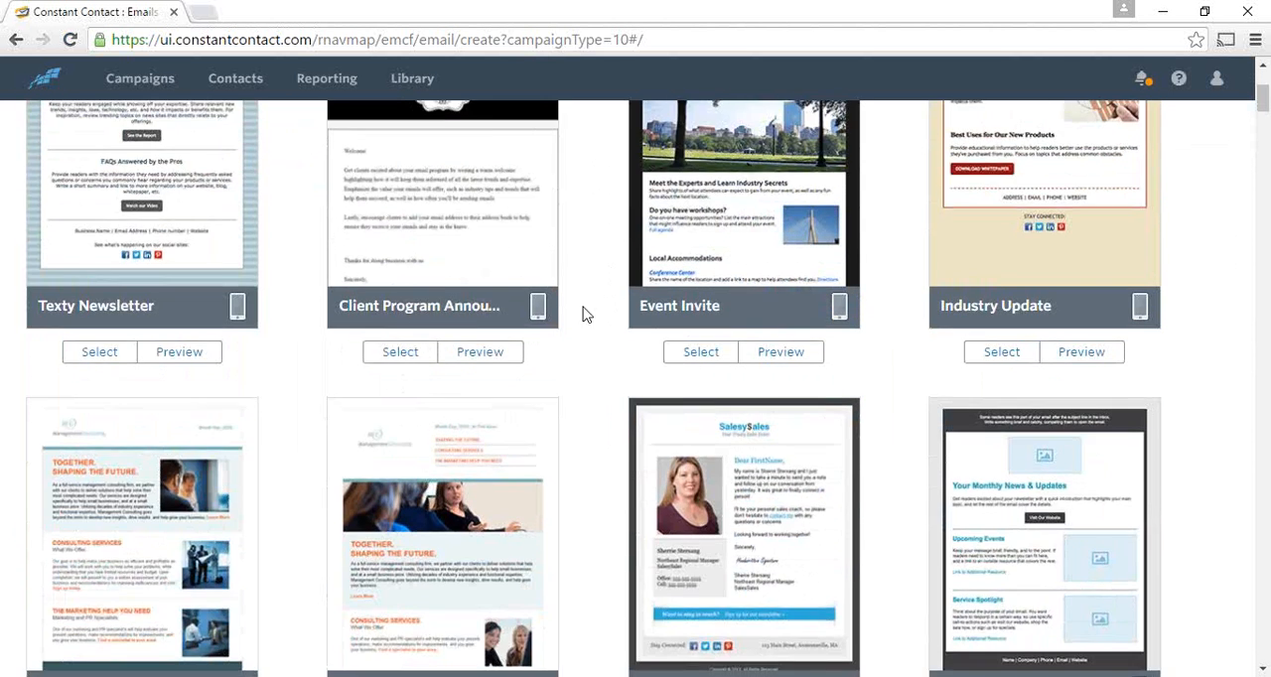
{"action": "scroll", "coordinate": [596, 347], "scroll_direction": "down", "scroll_amount": 1}
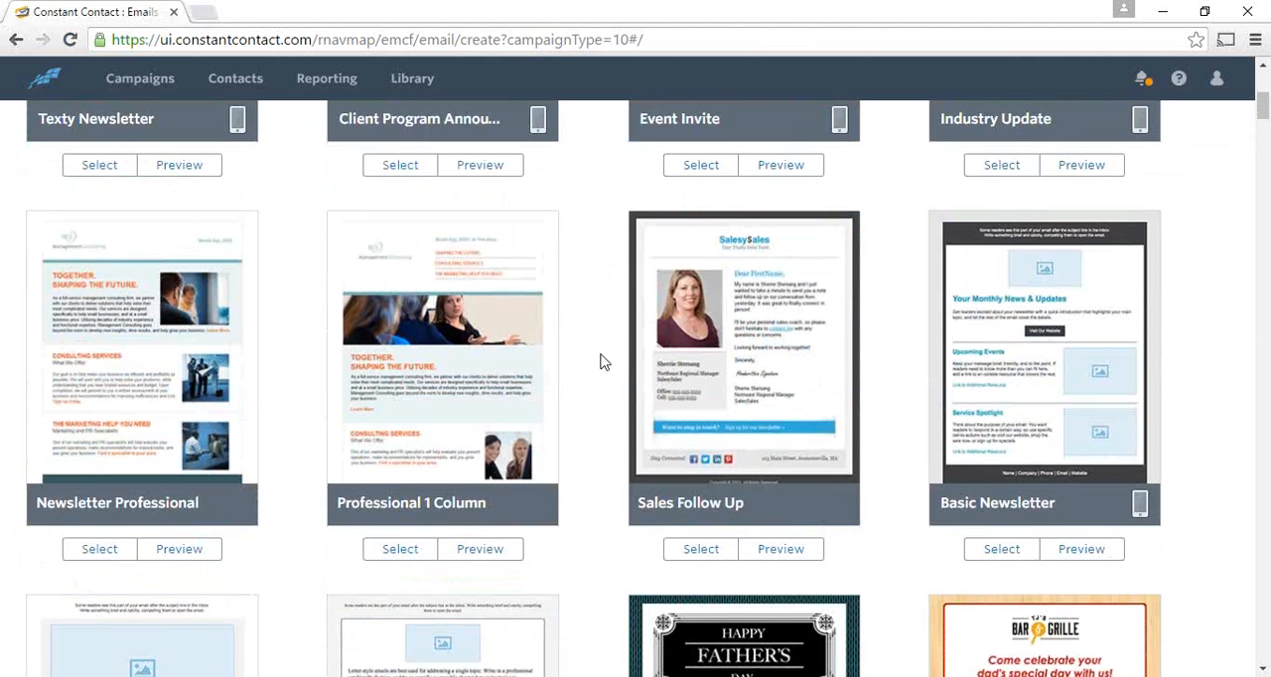
{"action": "scroll", "coordinate": [600, 359], "scroll_direction": "down", "scroll_amount": 2}
{"action": "scroll", "coordinate": [600, 361], "scroll_direction": "down", "scroll_amount": 1}
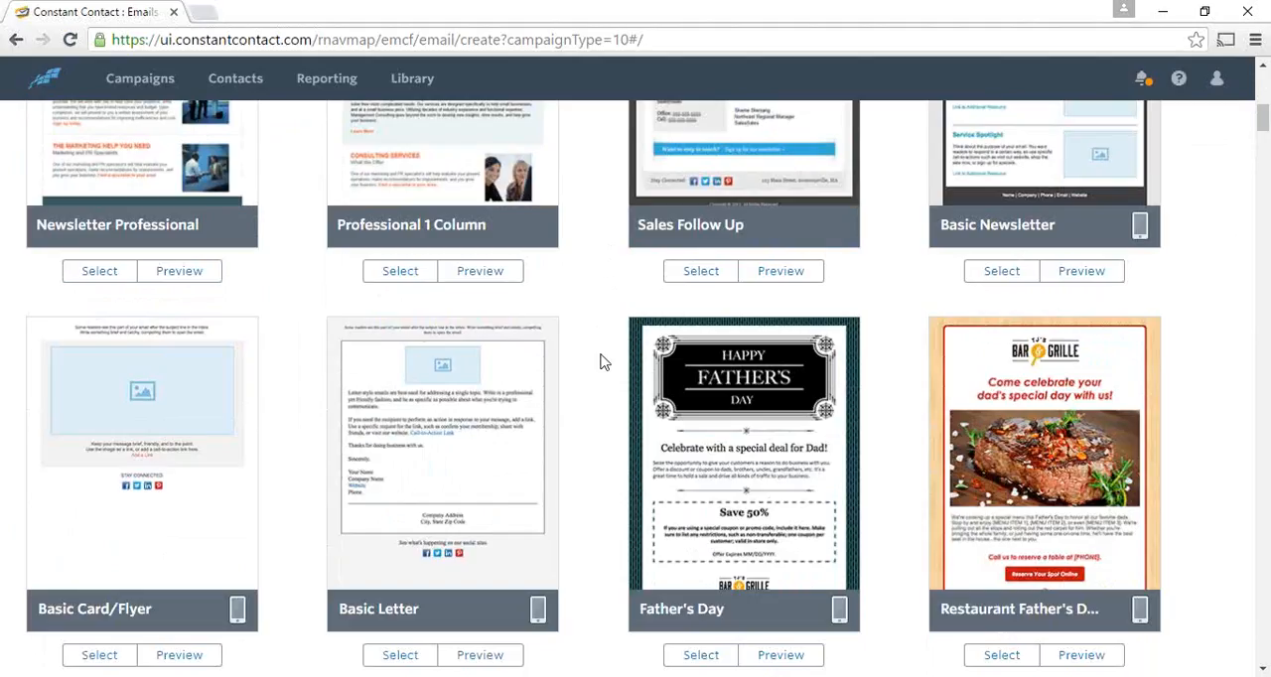
{"action": "scroll", "coordinate": [603, 362], "scroll_direction": "down", "scroll_amount": 1}
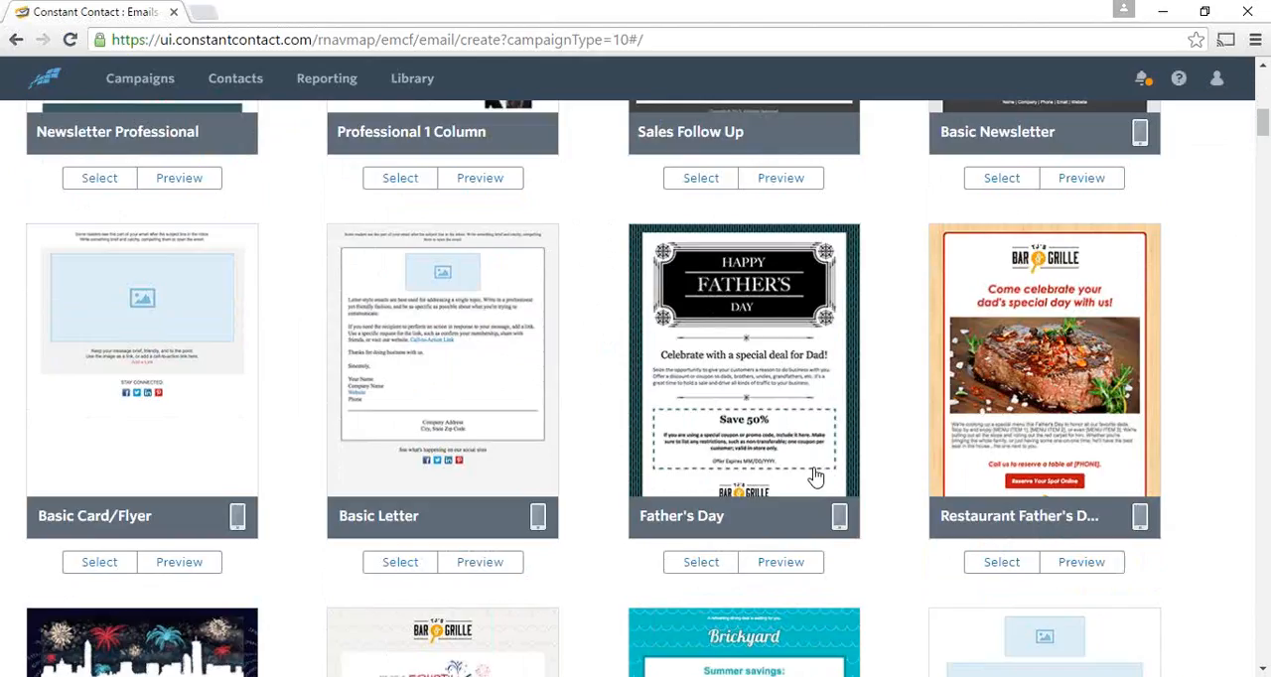
{"action": "scroll", "coordinate": [814, 477], "scroll_direction": "down", "scroll_amount": 1}
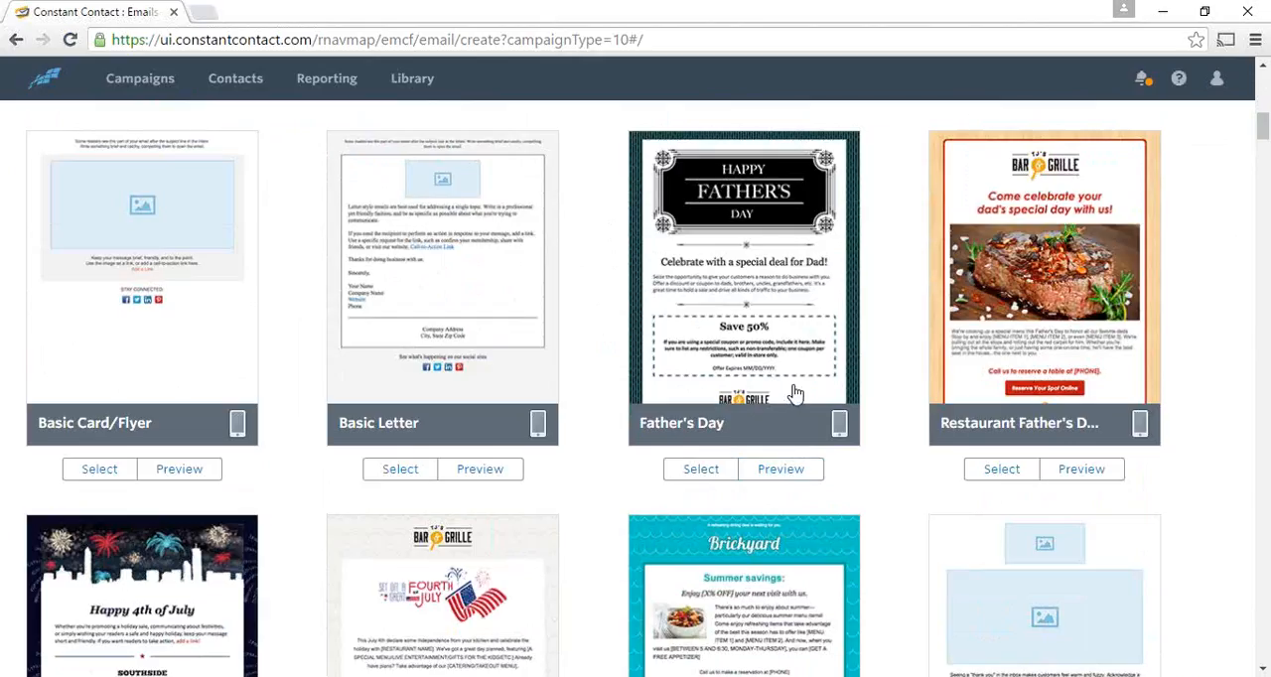
{"action": "scroll", "coordinate": [779, 398], "scroll_direction": "up", "scroll_amount": 2}
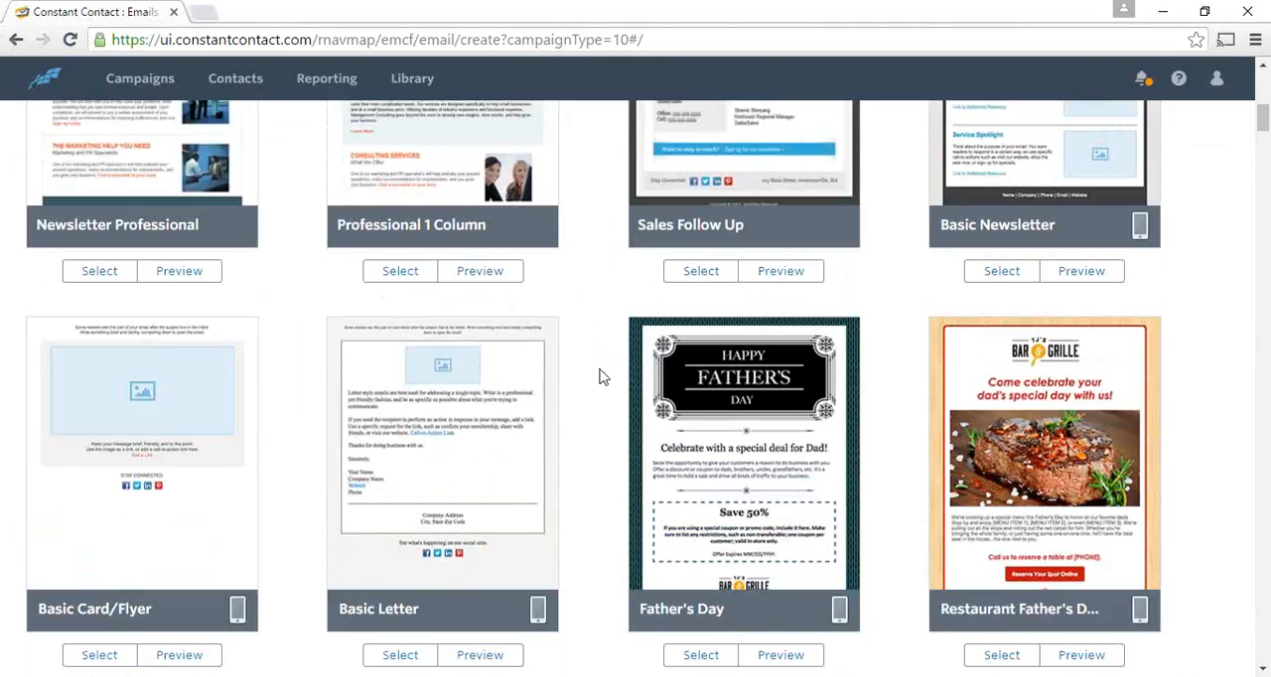
{"action": "scroll", "coordinate": [596, 381], "scroll_direction": "up", "scroll_amount": 1}
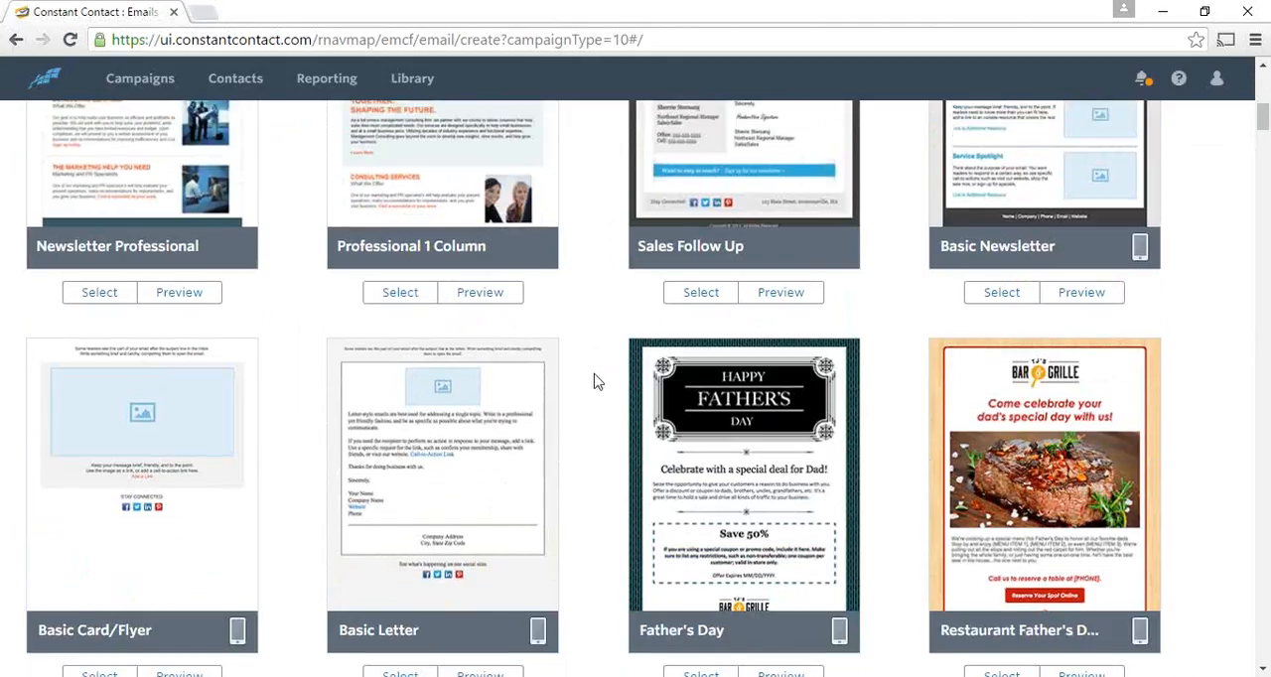
{"action": "scroll", "coordinate": [608, 421], "scroll_direction": "up", "scroll_amount": 2}
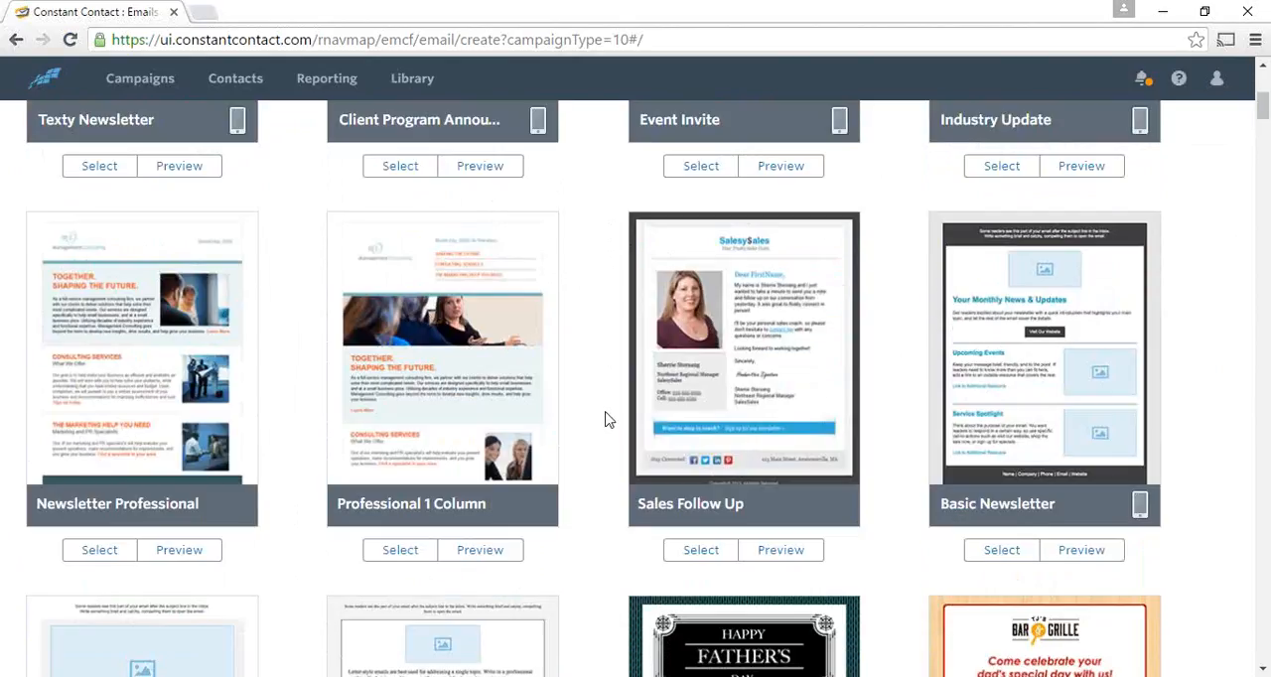
{"action": "scroll", "coordinate": [608, 421], "scroll_direction": "up", "scroll_amount": 1}
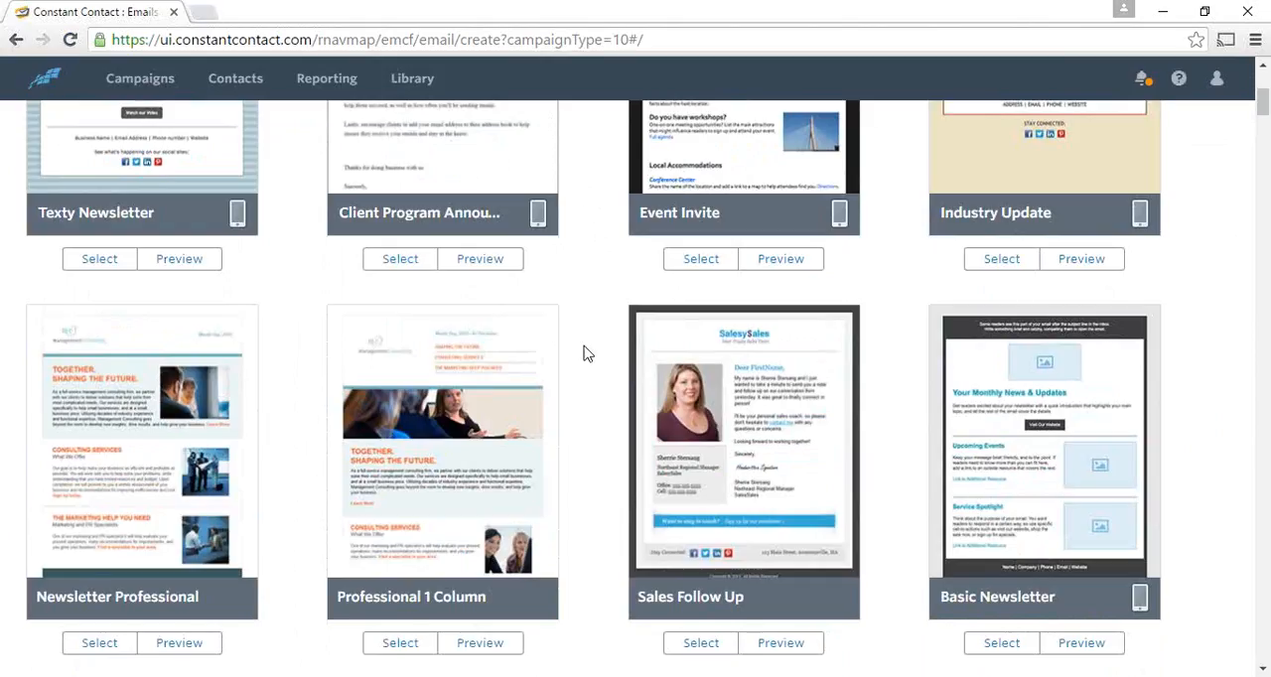
{"action": "mouse_move", "coordinate": [537, 224]}
{"action": "scroll", "coordinate": [596, 446], "scroll_direction": "up", "scroll_amount": 3}
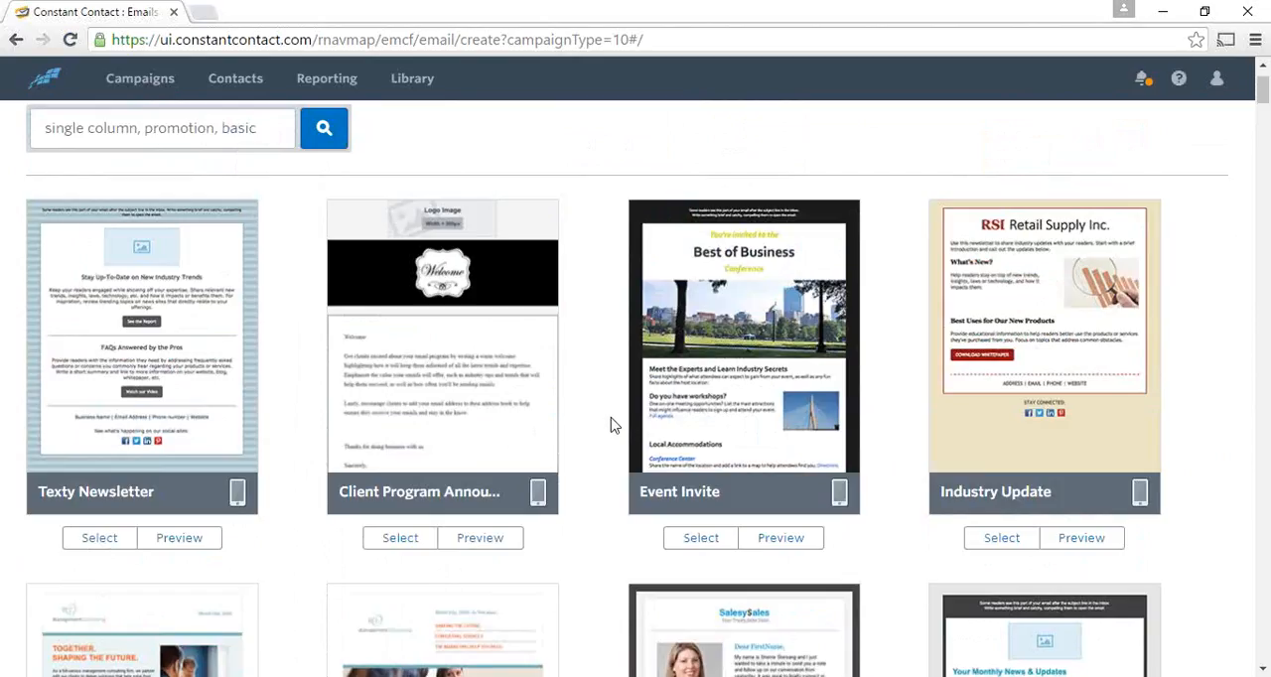
{"action": "scroll", "coordinate": [611, 425], "scroll_direction": "up", "scroll_amount": 1}
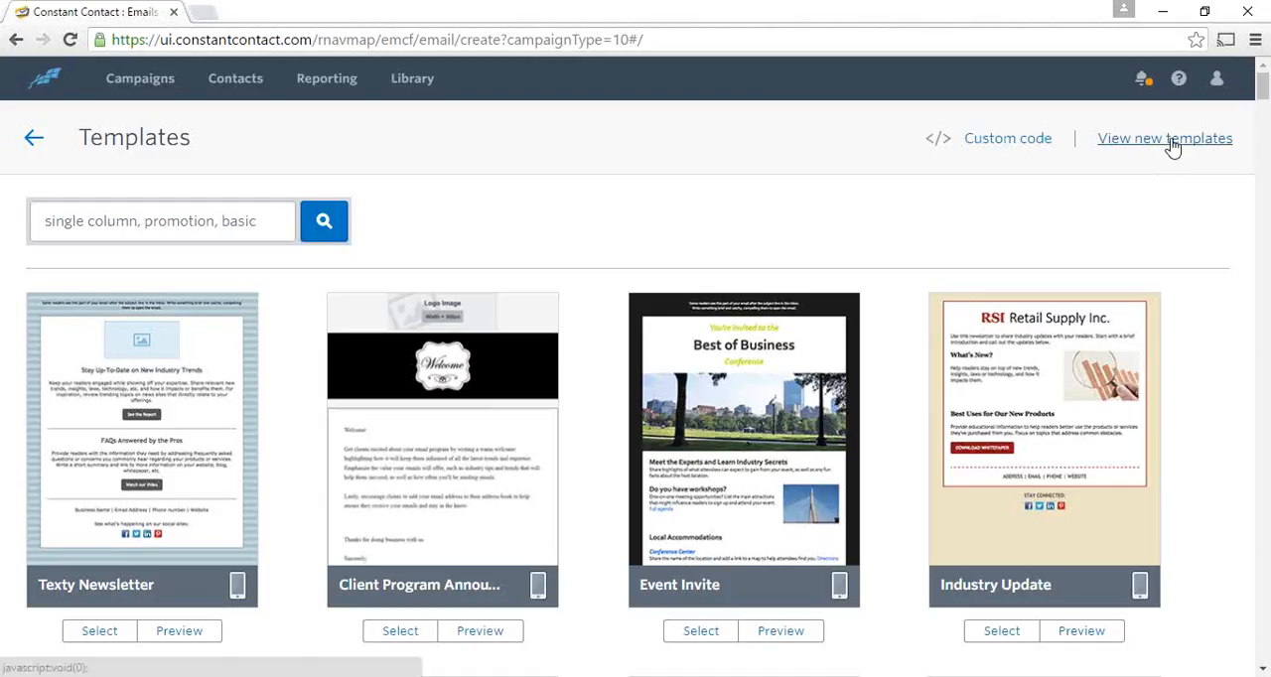
- Switch to the new email templates and look through the designs as far as Product Promotion and School News
{"action": "left_click", "coordinate": [1174, 144]}
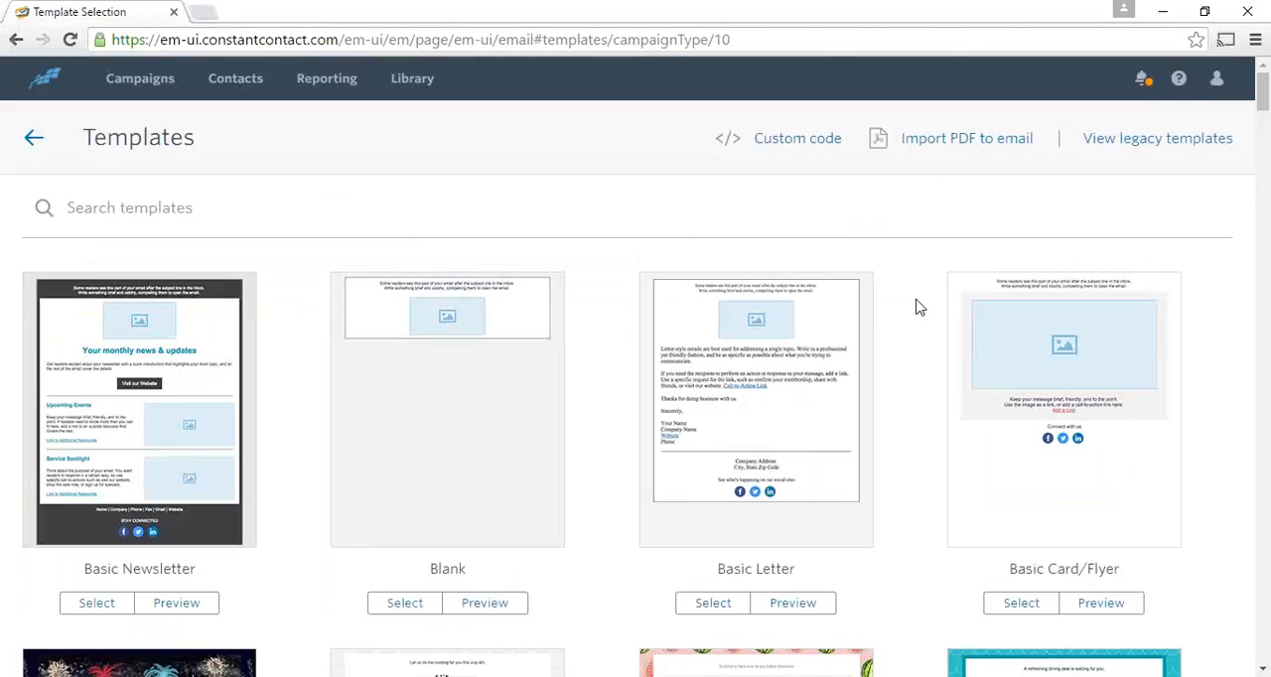
{"action": "scroll", "coordinate": [920, 308], "scroll_direction": "down", "scroll_amount": 5}
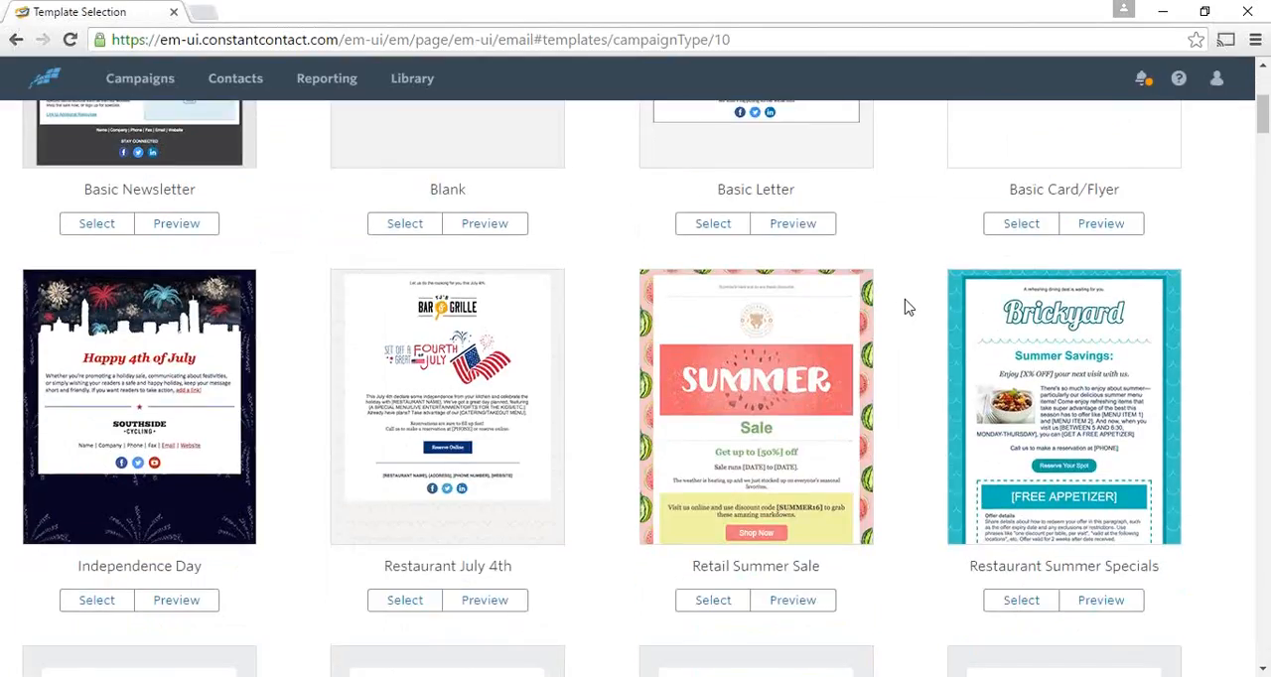
{"action": "scroll", "coordinate": [905, 306], "scroll_direction": "down", "scroll_amount": 5}
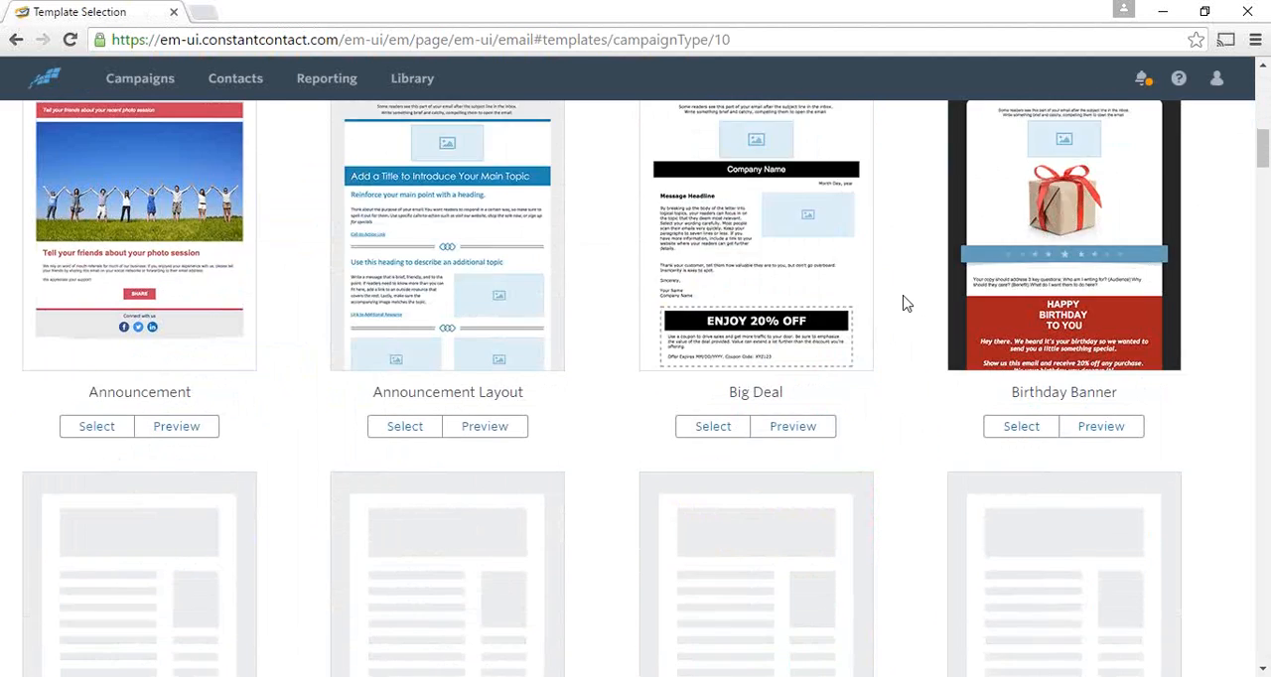
{"action": "scroll", "coordinate": [905, 304], "scroll_direction": "down", "scroll_amount": 3}
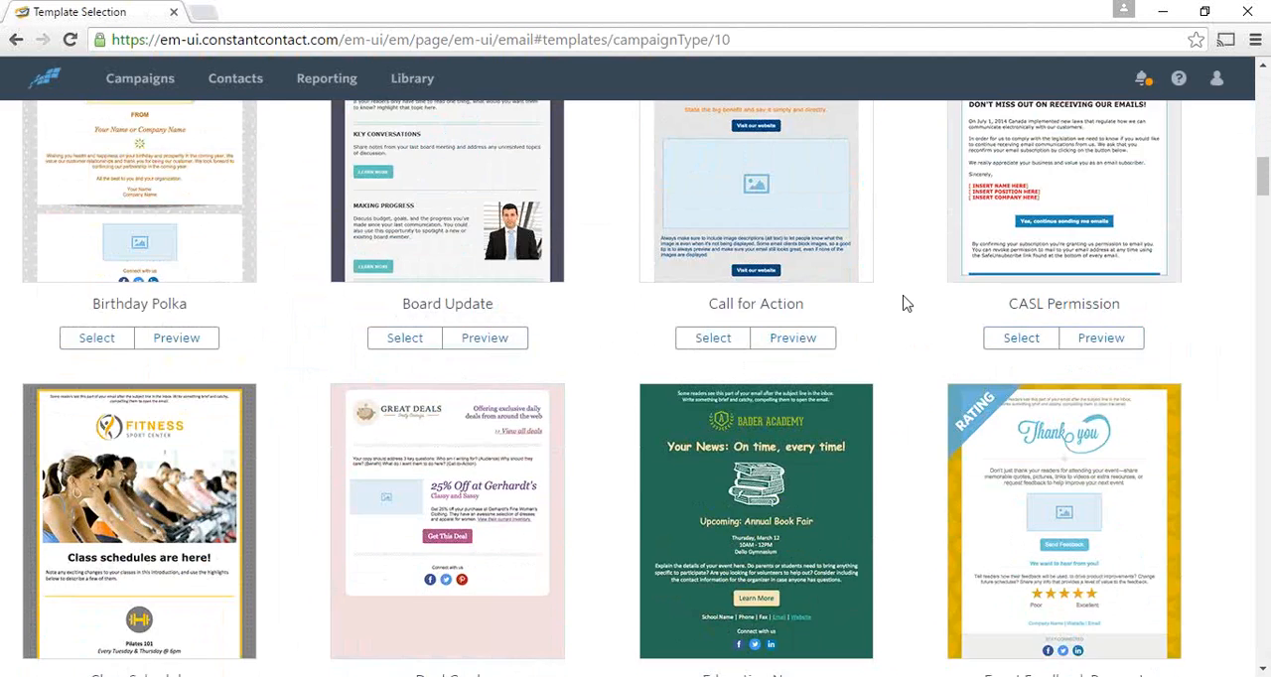
{"action": "scroll", "coordinate": [905, 304], "scroll_direction": "down", "scroll_amount": 12}
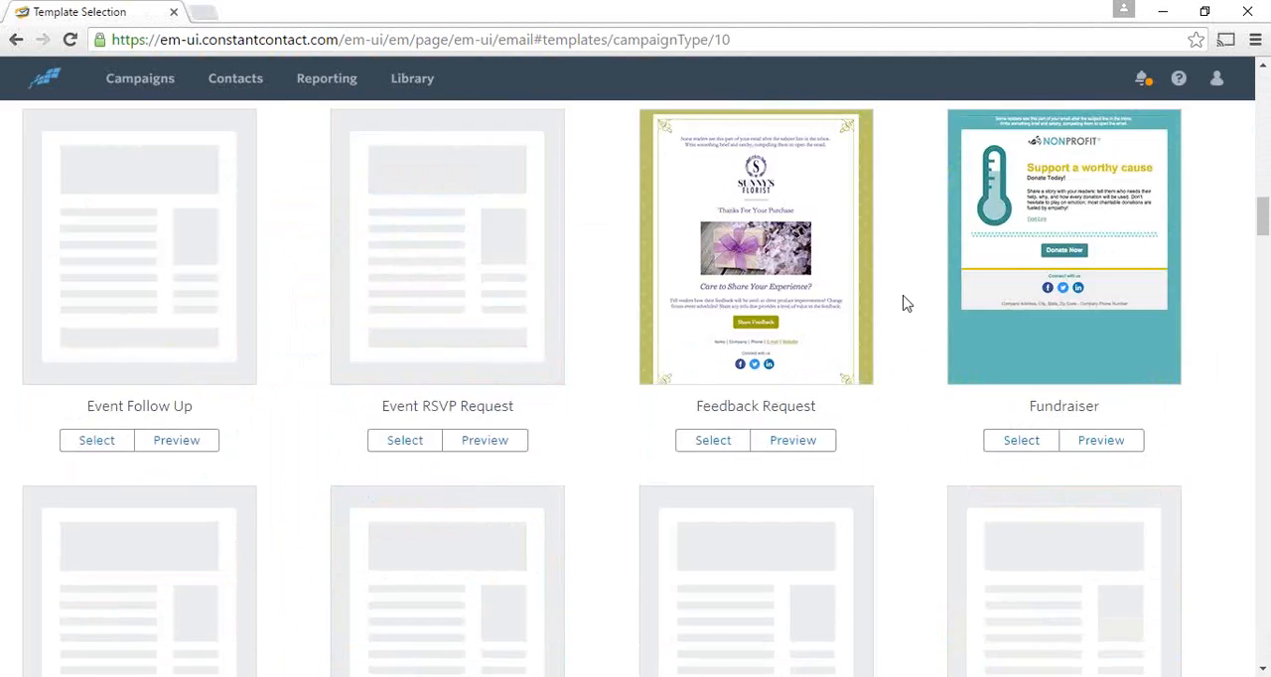
{"action": "scroll", "coordinate": [906, 304], "scroll_direction": "down", "scroll_amount": 5}
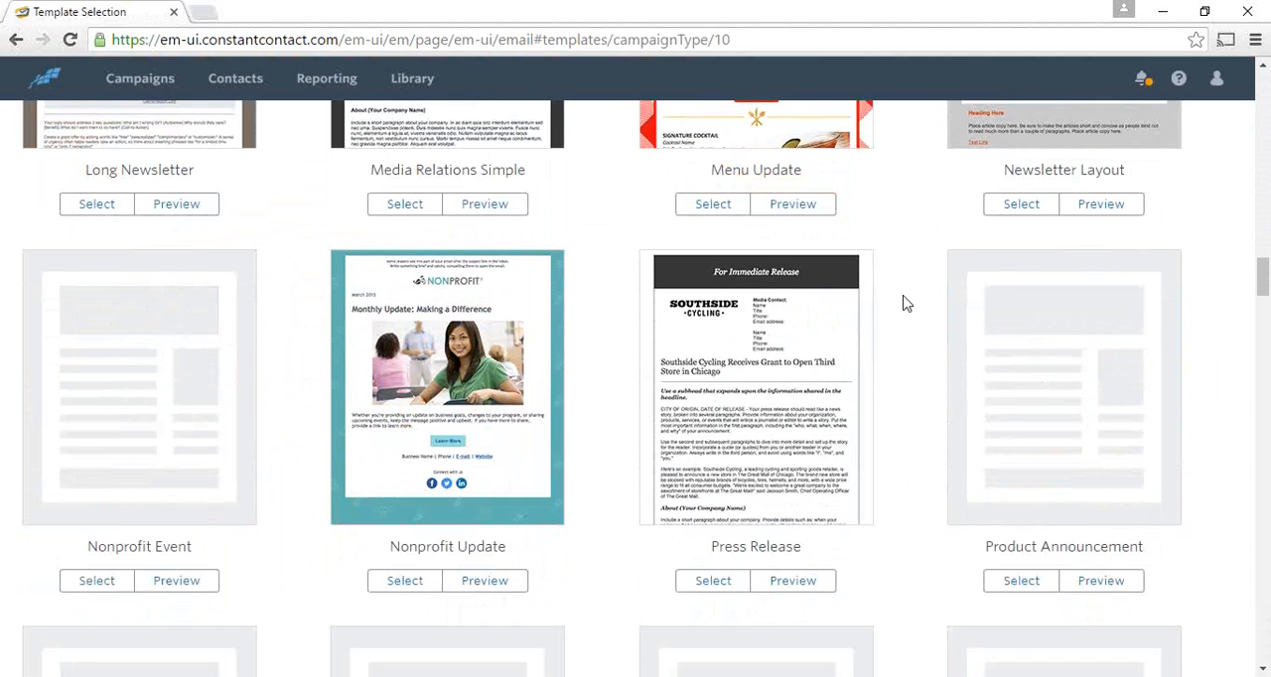
{"action": "scroll", "coordinate": [906, 304], "scroll_direction": "down", "scroll_amount": 4}
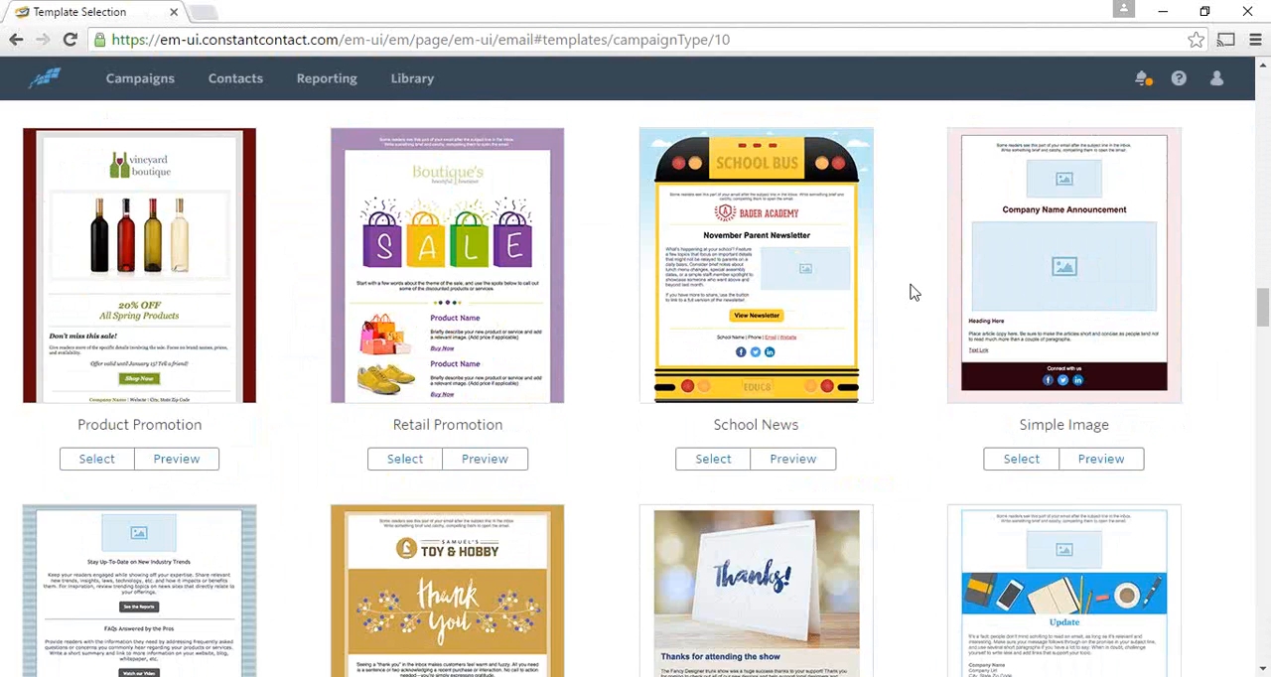
- Review the new templates in reverse, from the nonprofit and event designs back to the basic layouts and gallery options
{"action": "scroll", "coordinate": [915, 291], "scroll_direction": "up", "scroll_amount": 4}
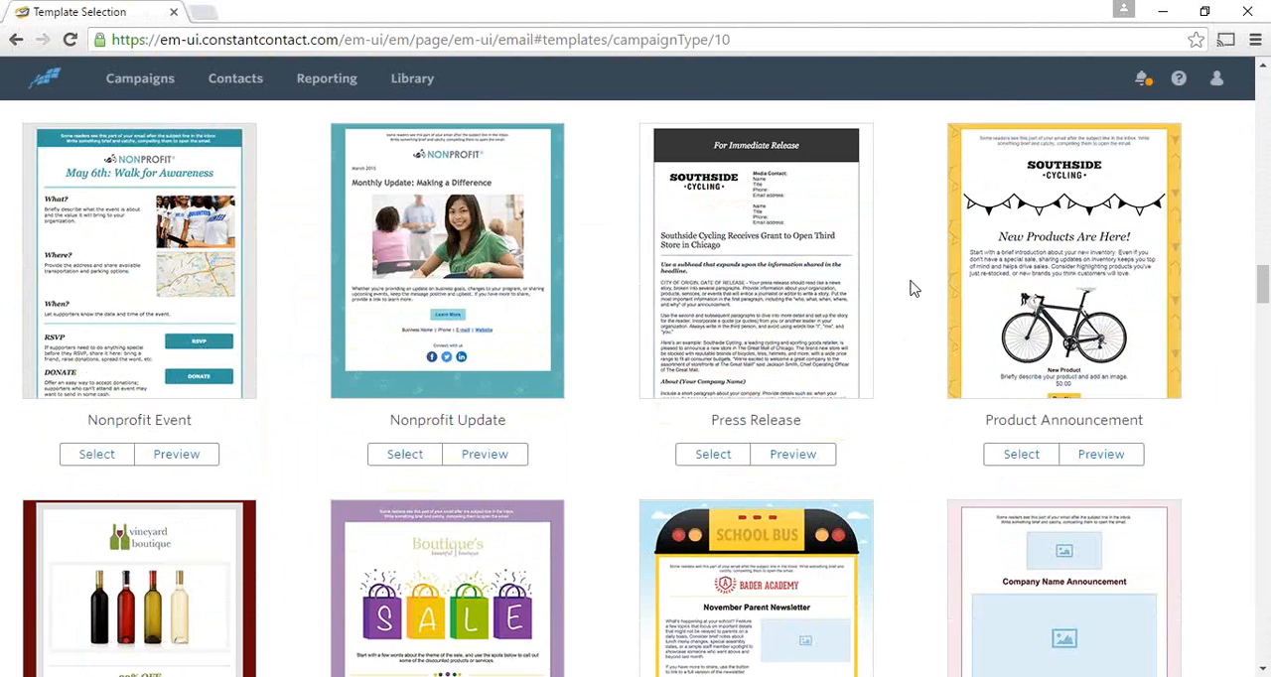
{"action": "scroll", "coordinate": [914, 289], "scroll_direction": "up", "scroll_amount": 4}
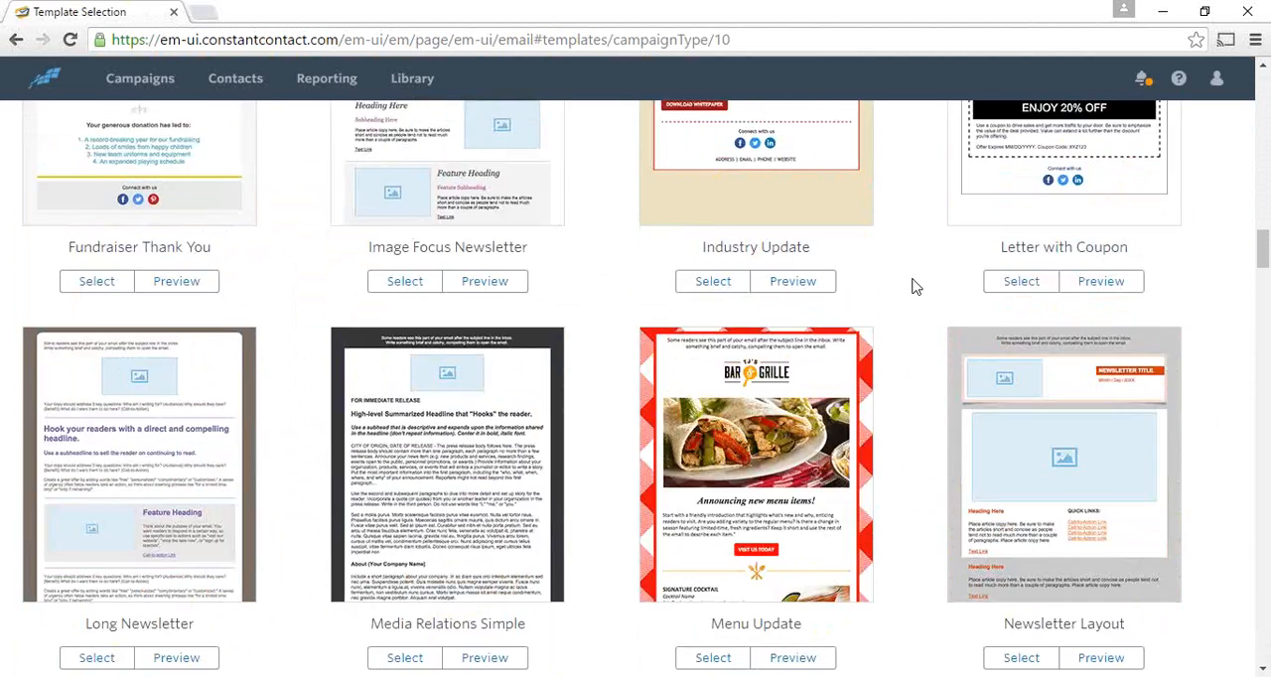
{"action": "scroll", "coordinate": [914, 287], "scroll_direction": "up", "scroll_amount": 7}
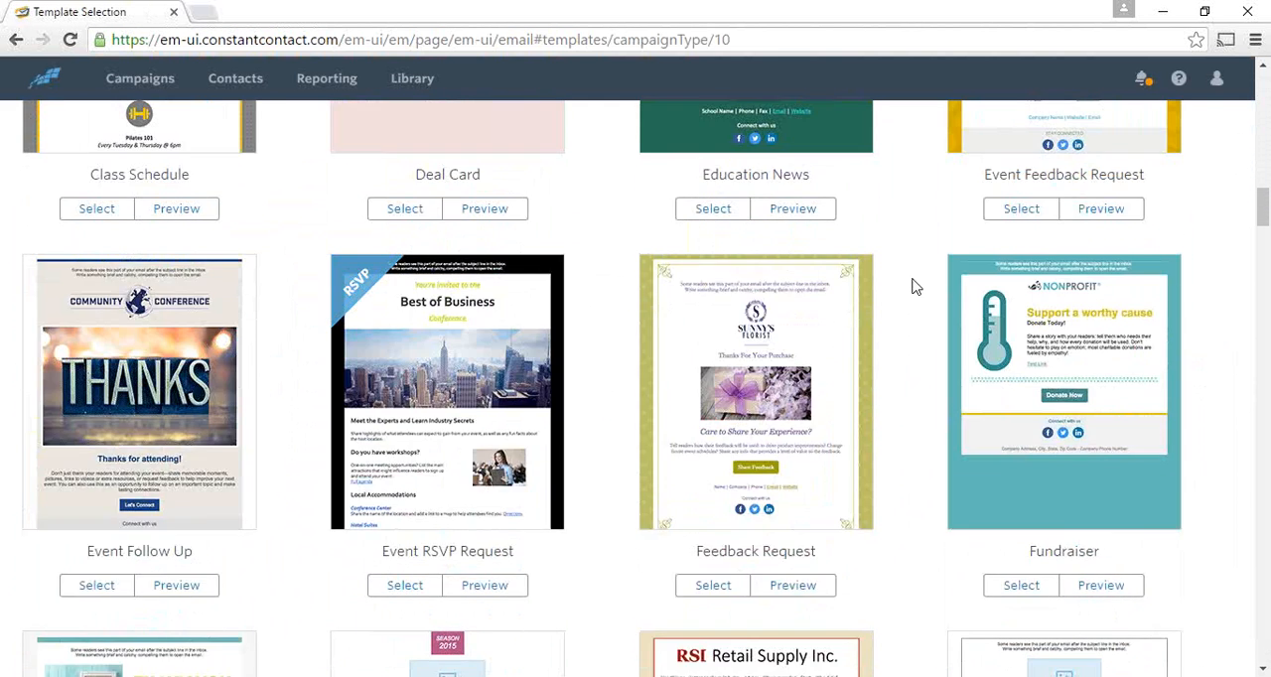
{"action": "scroll", "coordinate": [913, 286], "scroll_direction": "up", "scroll_amount": 3}
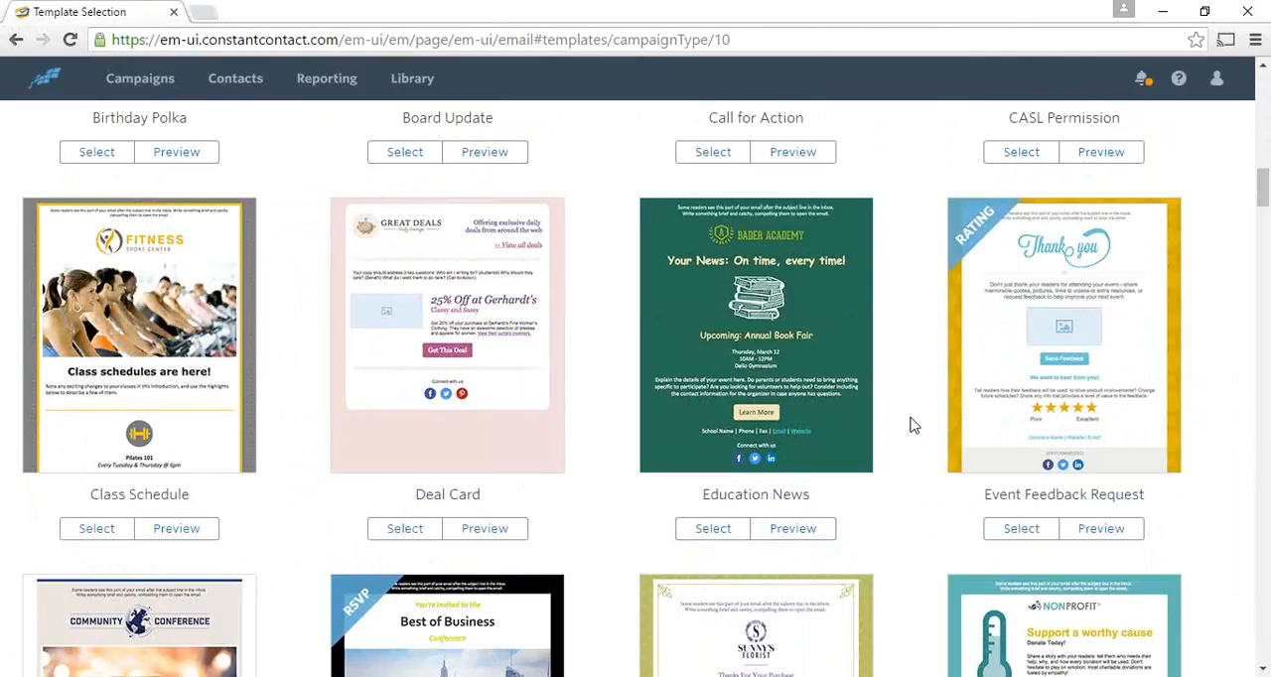
{"action": "scroll", "coordinate": [913, 425], "scroll_direction": "up", "scroll_amount": 1}
{"action": "scroll", "coordinate": [913, 425], "scroll_direction": "up", "scroll_amount": 4}
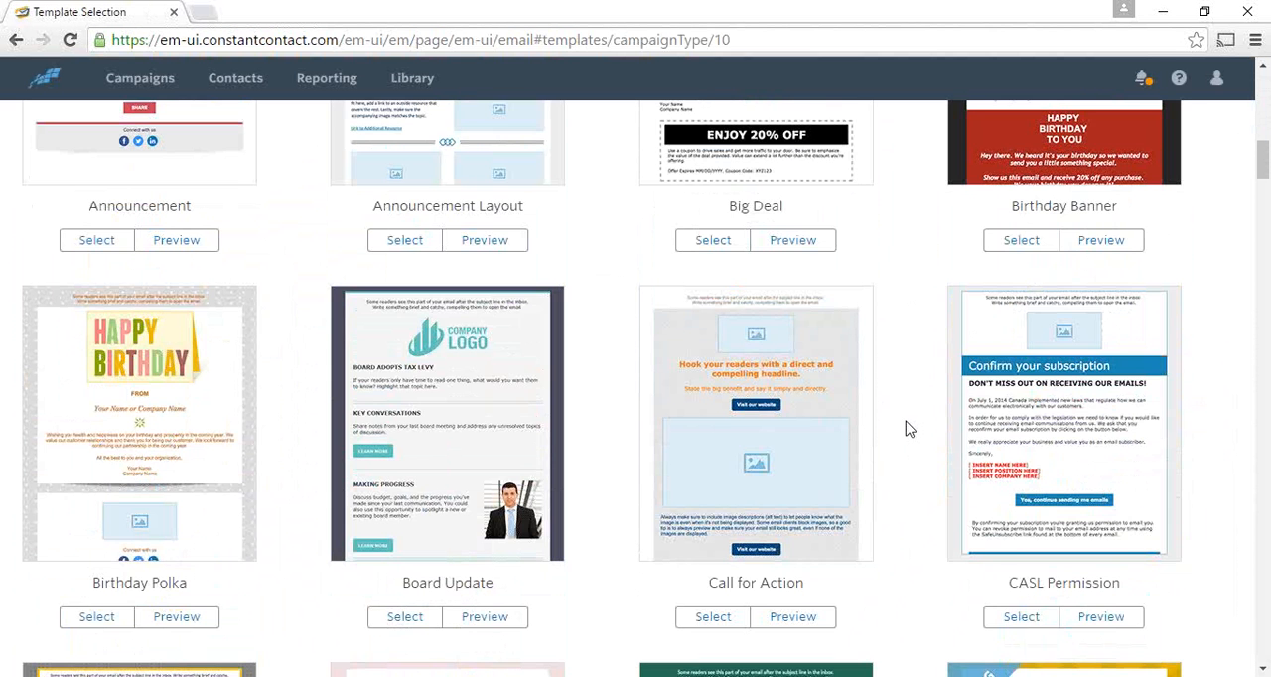
{"action": "scroll", "coordinate": [899, 434], "scroll_direction": "up", "scroll_amount": 3}
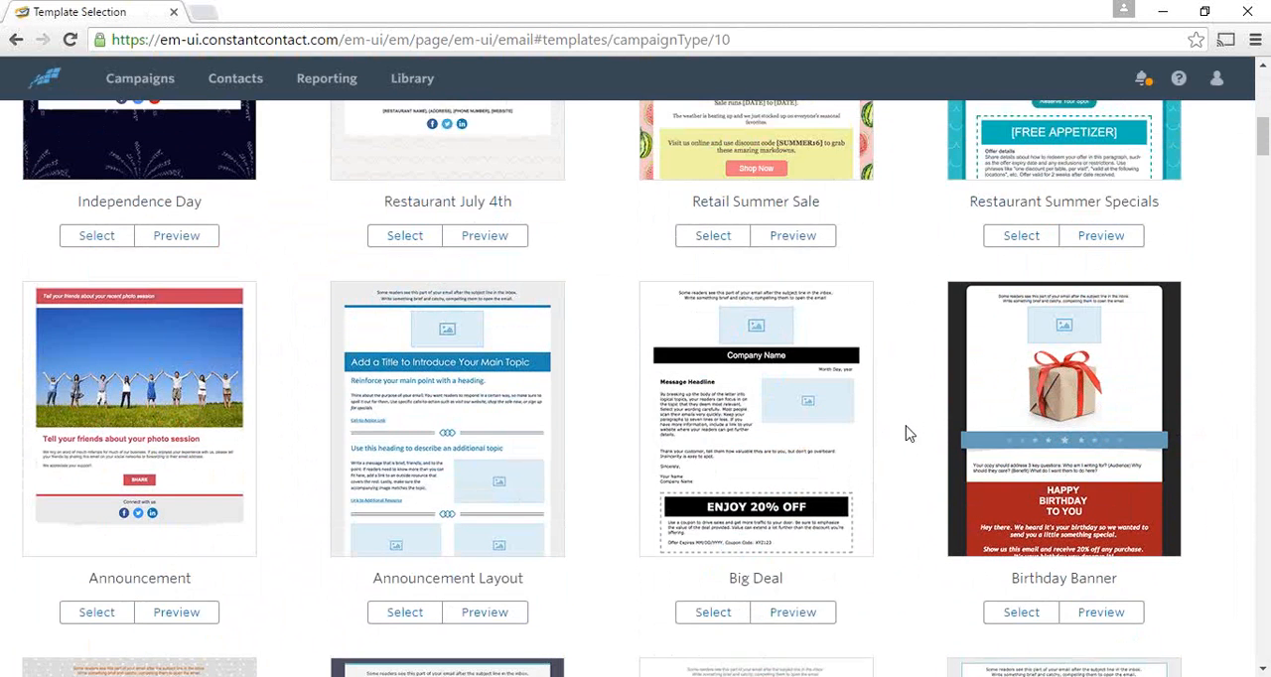
{"action": "scroll", "coordinate": [909, 434], "scroll_direction": "up", "scroll_amount": 3}
{"action": "scroll", "coordinate": [909, 429], "scroll_direction": "up", "scroll_amount": 4}
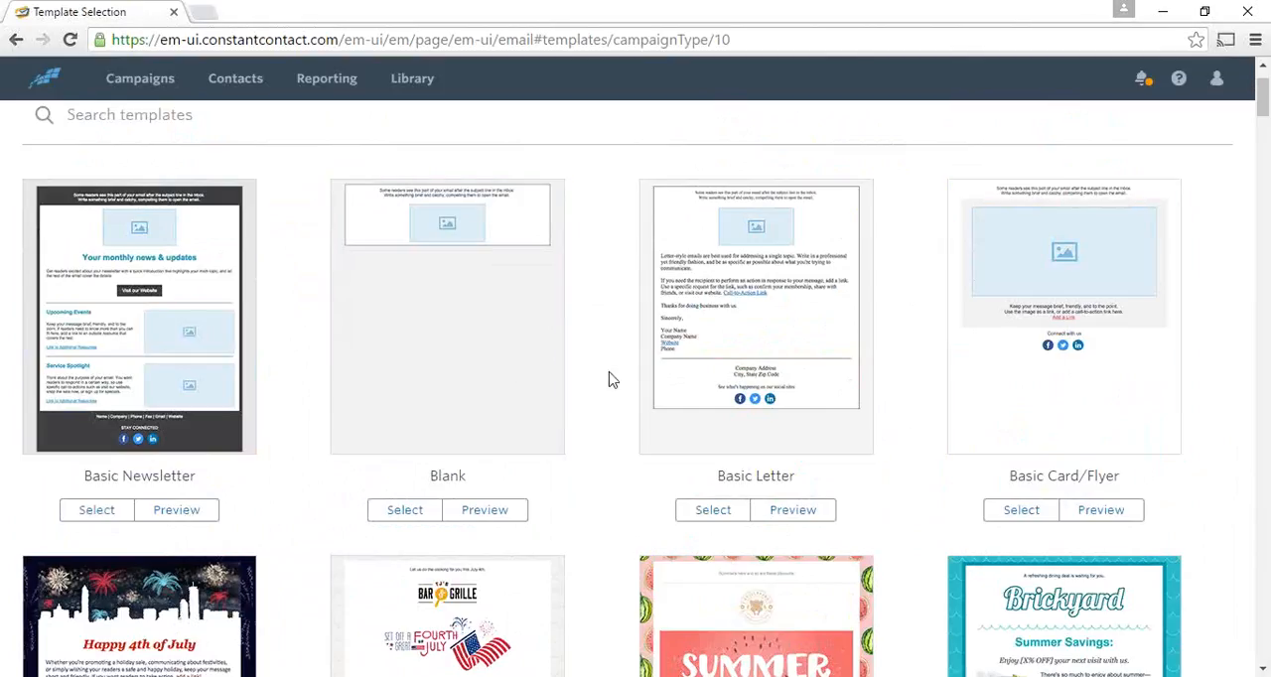
{"action": "scroll", "coordinate": [614, 380], "scroll_direction": "down", "scroll_amount": 1}
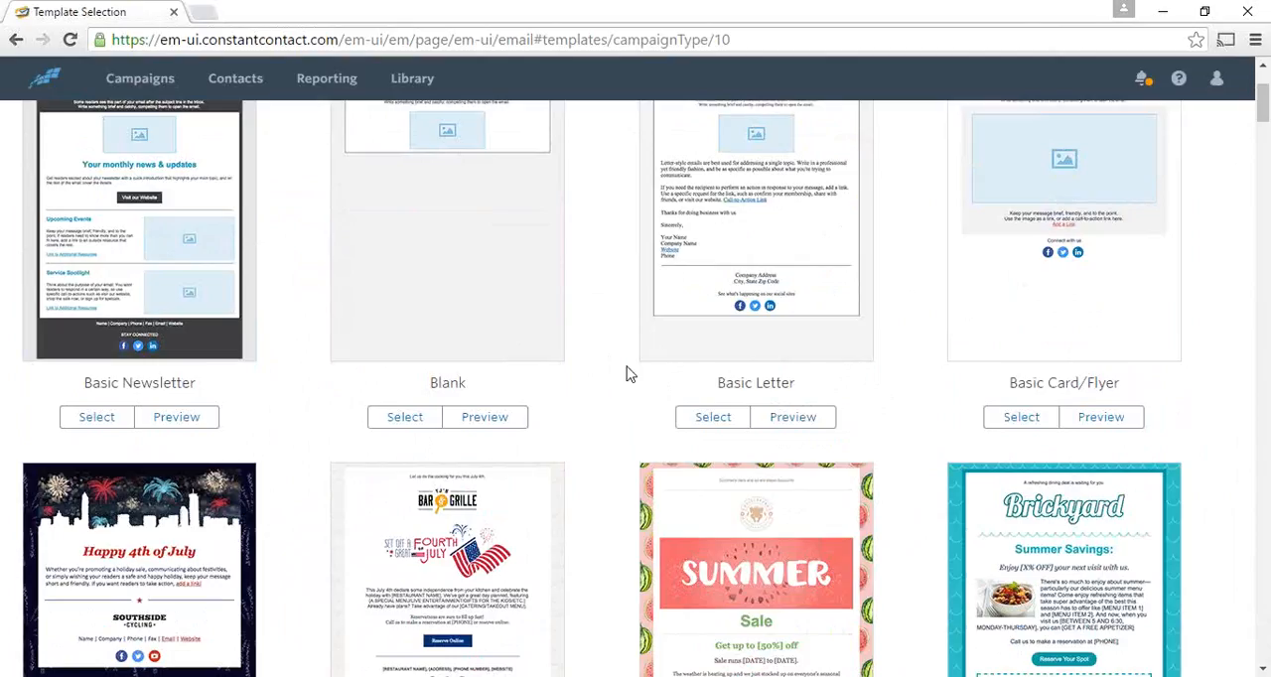
{"action": "scroll", "coordinate": [625, 376], "scroll_direction": "up", "scroll_amount": 2}
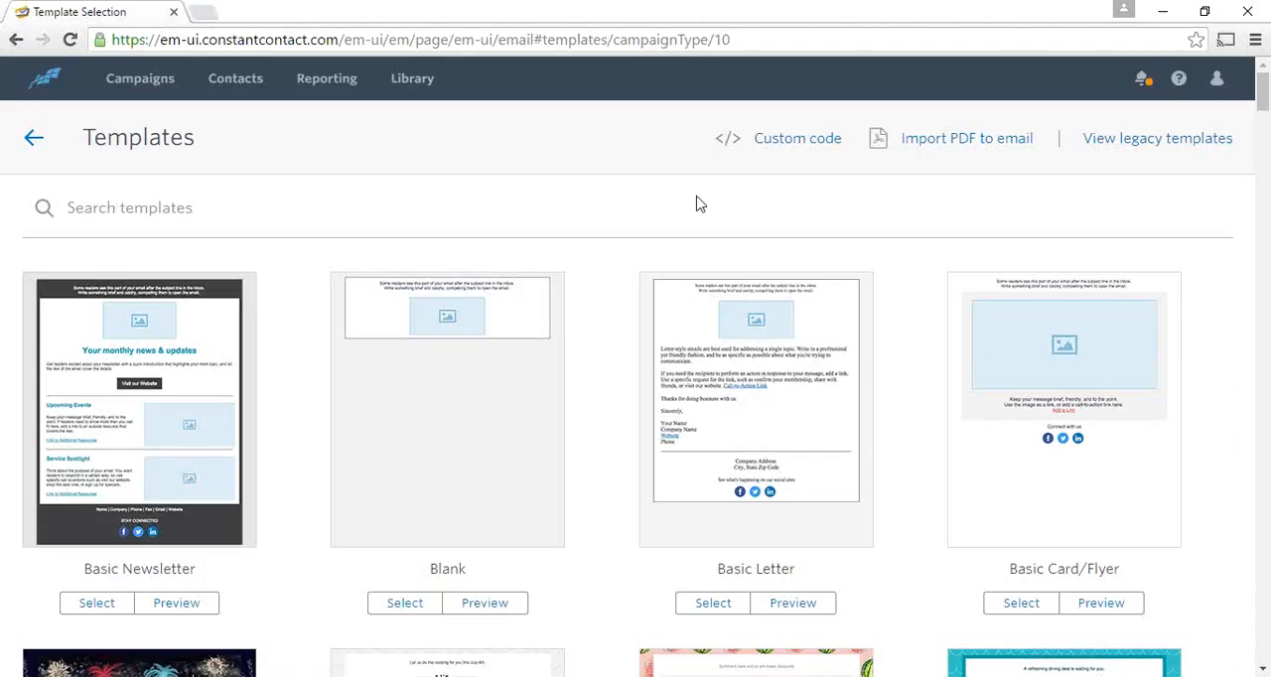
- Look over the seasonal, announcement, birthday and event designs among the new templates once more
{"action": "scroll", "coordinate": [603, 292], "scroll_direction": "down", "scroll_amount": 2}
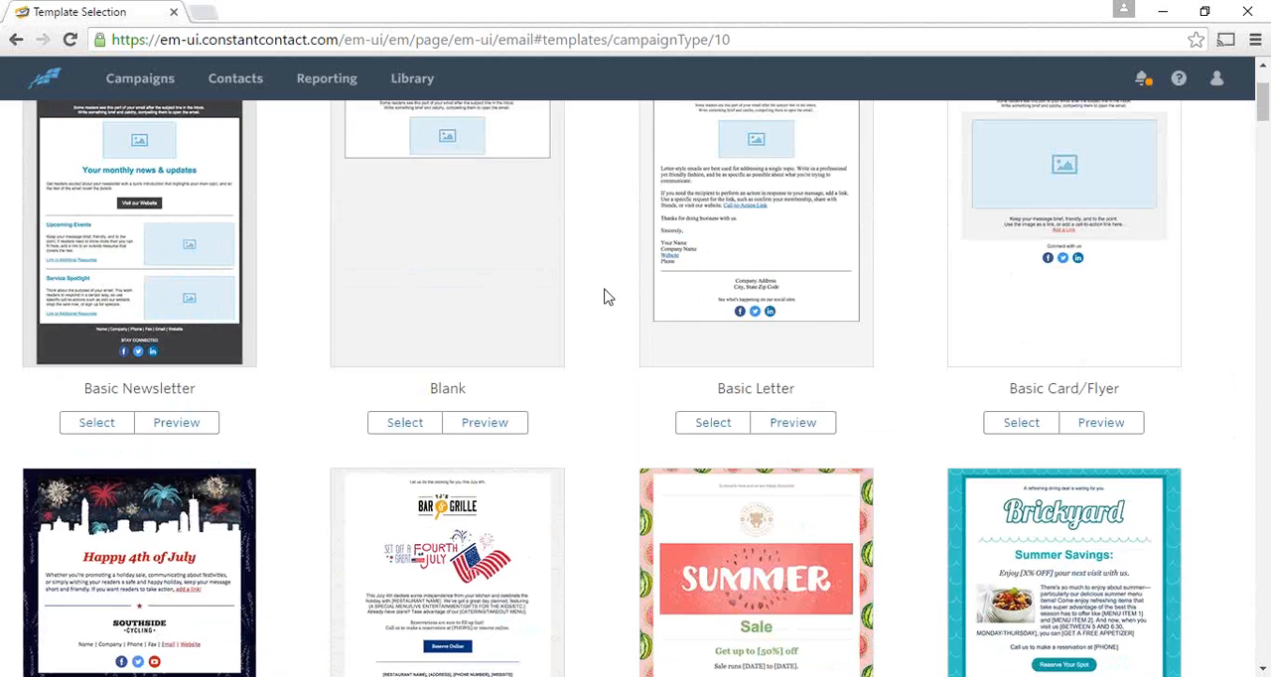
{"action": "scroll", "coordinate": [608, 296], "scroll_direction": "down", "scroll_amount": 5}
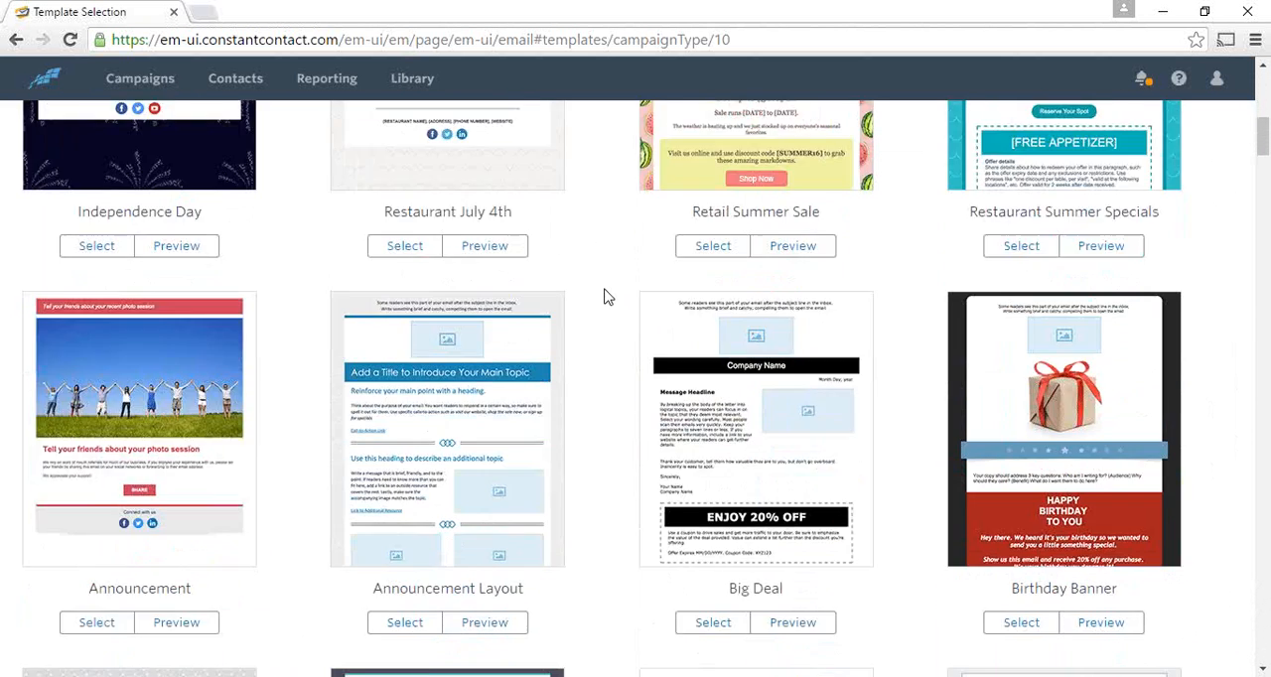
{"action": "scroll", "coordinate": [608, 296], "scroll_direction": "down", "scroll_amount": 6}
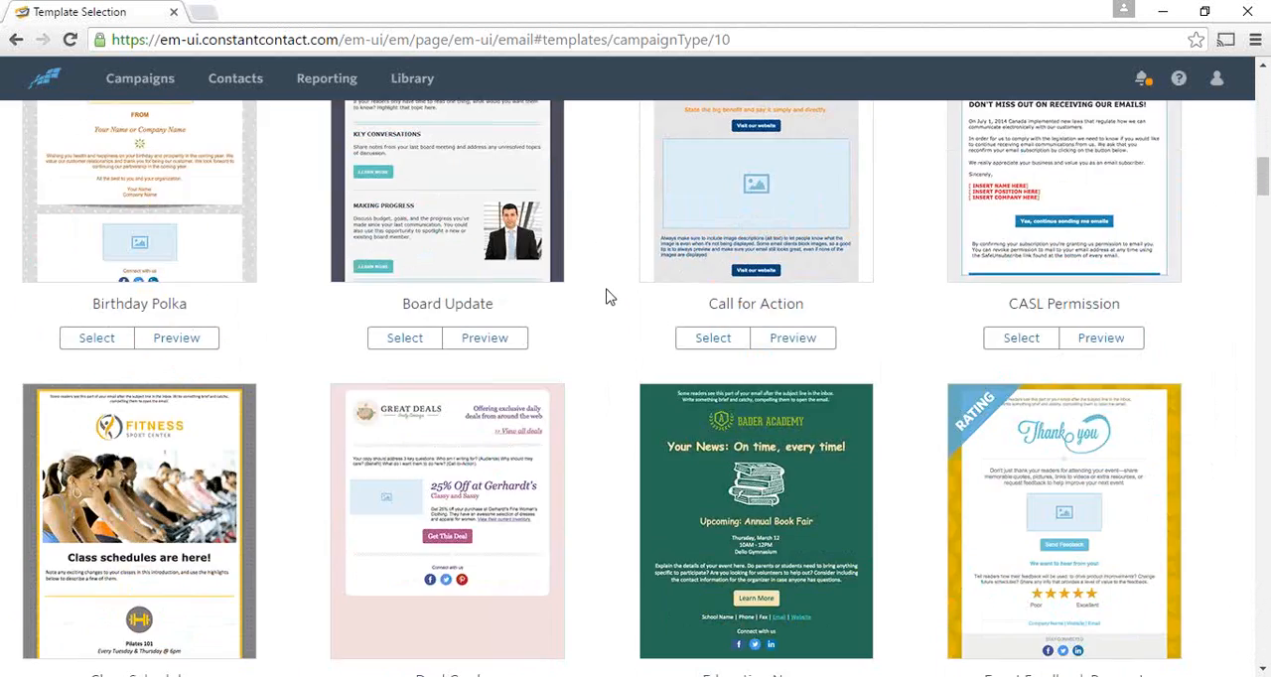
{"action": "scroll", "coordinate": [608, 296], "scroll_direction": "down", "scroll_amount": 5}
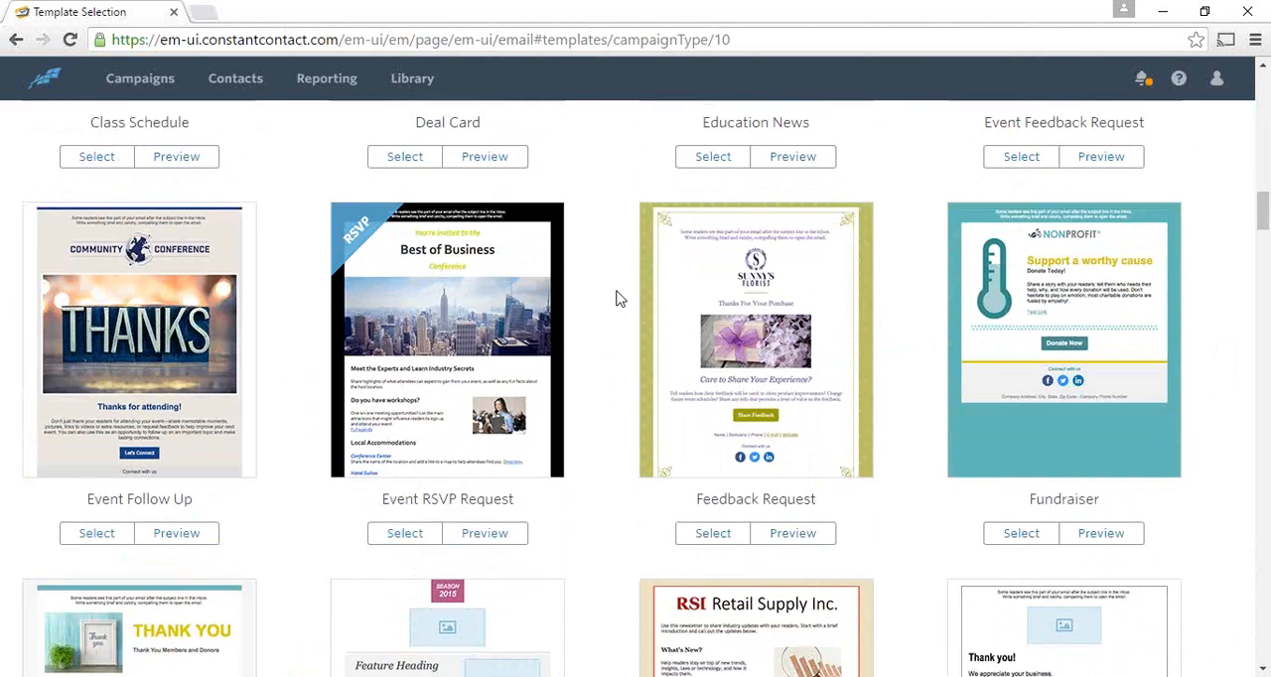
{"action": "scroll", "coordinate": [616, 298], "scroll_direction": "up", "scroll_amount": 15}
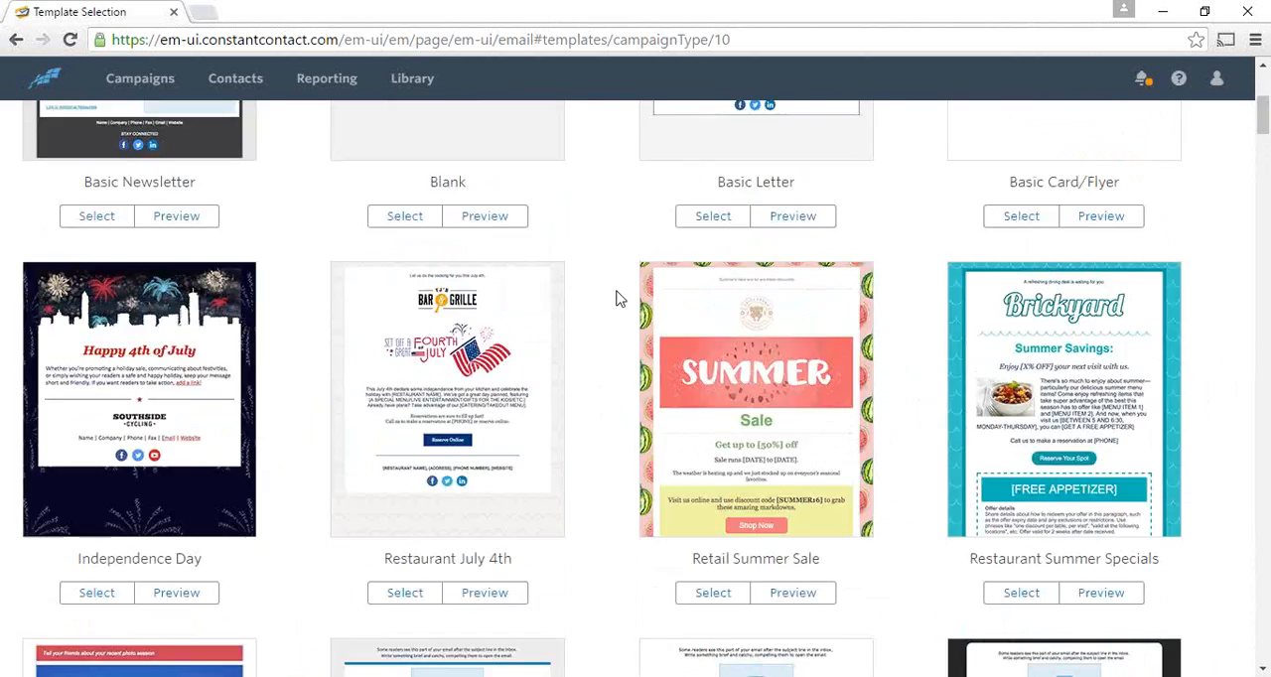
- Find the Menu Update design among the new templates and open its preview
{"action": "scroll", "coordinate": [617, 296], "scroll_direction": "up", "scroll_amount": 3}
{"action": "scroll", "coordinate": [615, 298], "scroll_direction": "down", "scroll_amount": 10}
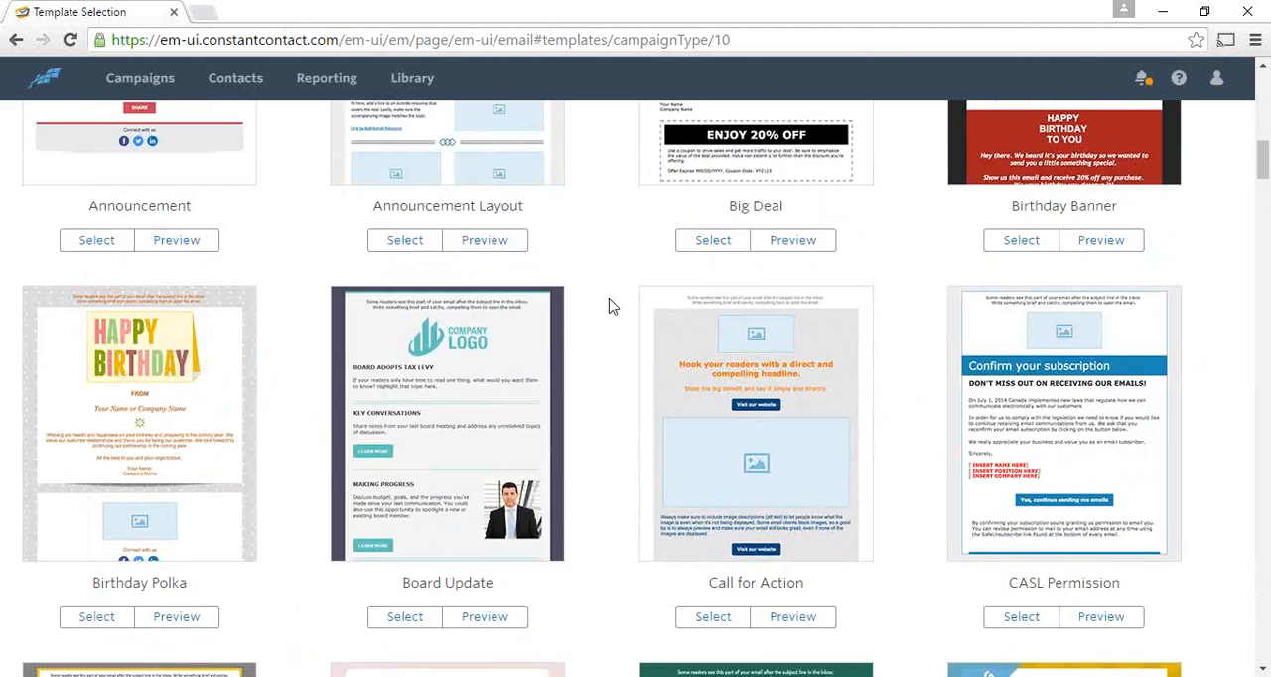
{"action": "scroll", "coordinate": [611, 307], "scroll_direction": "down", "scroll_amount": 11}
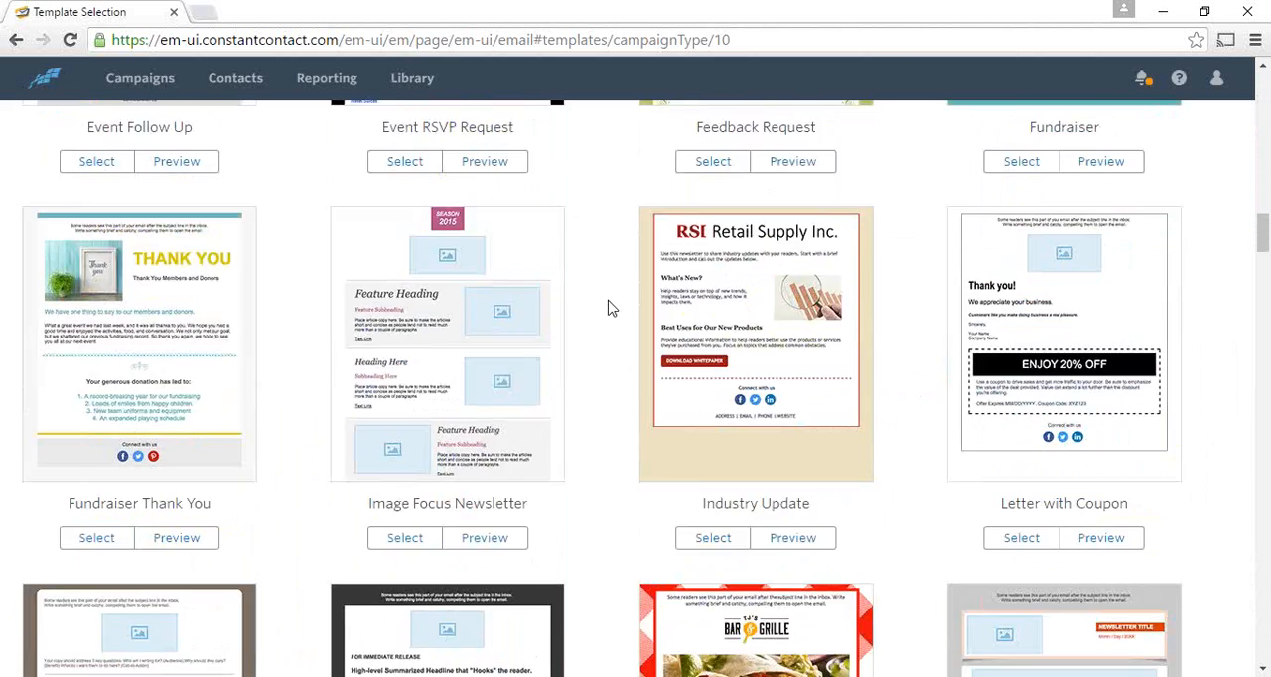
{"action": "scroll", "coordinate": [610, 307], "scroll_direction": "down", "scroll_amount": 4}
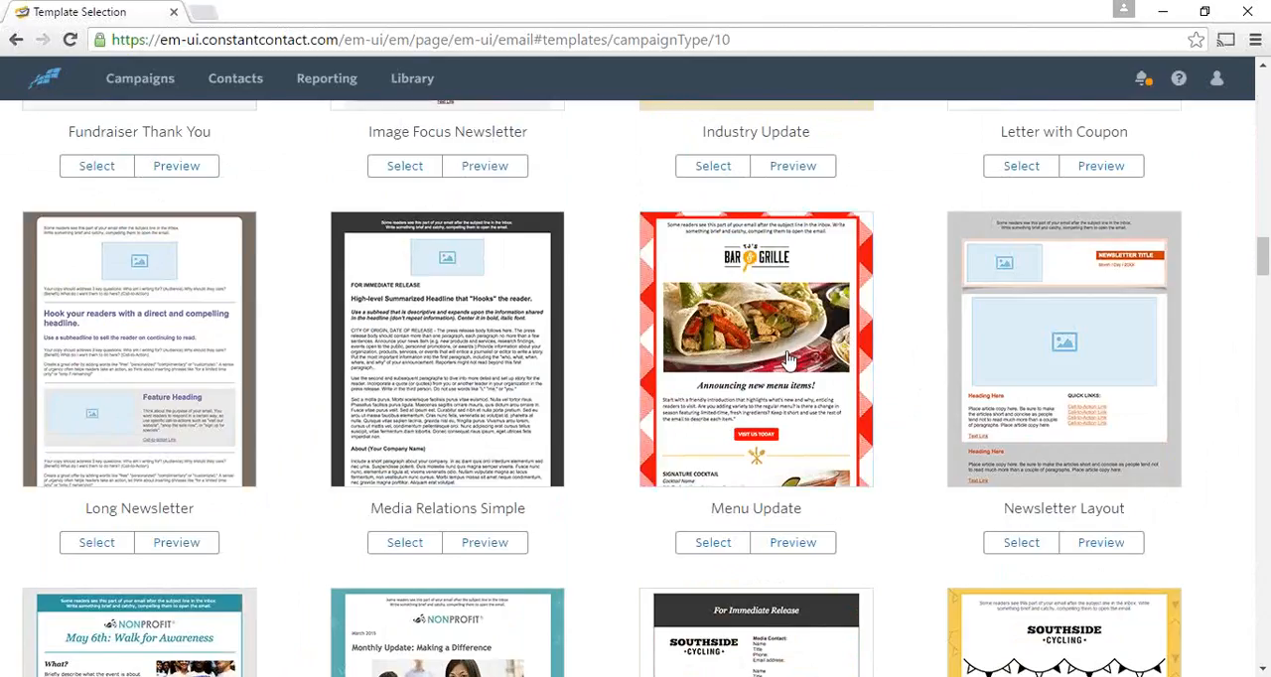
{"action": "left_click", "coordinate": [795, 546]}
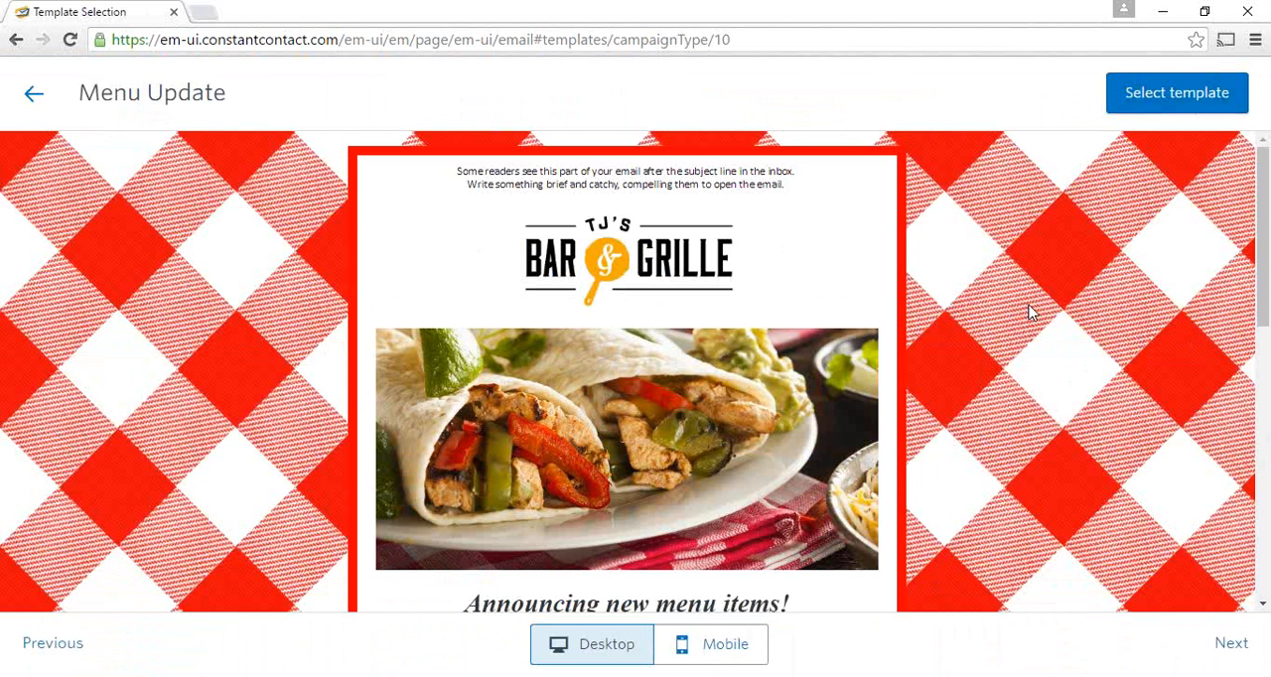
- Review the Menu Update layout down to its footer and choose it as the template for the new email
{"action": "scroll", "coordinate": [1032, 313], "scroll_direction": "down", "scroll_amount": 8}
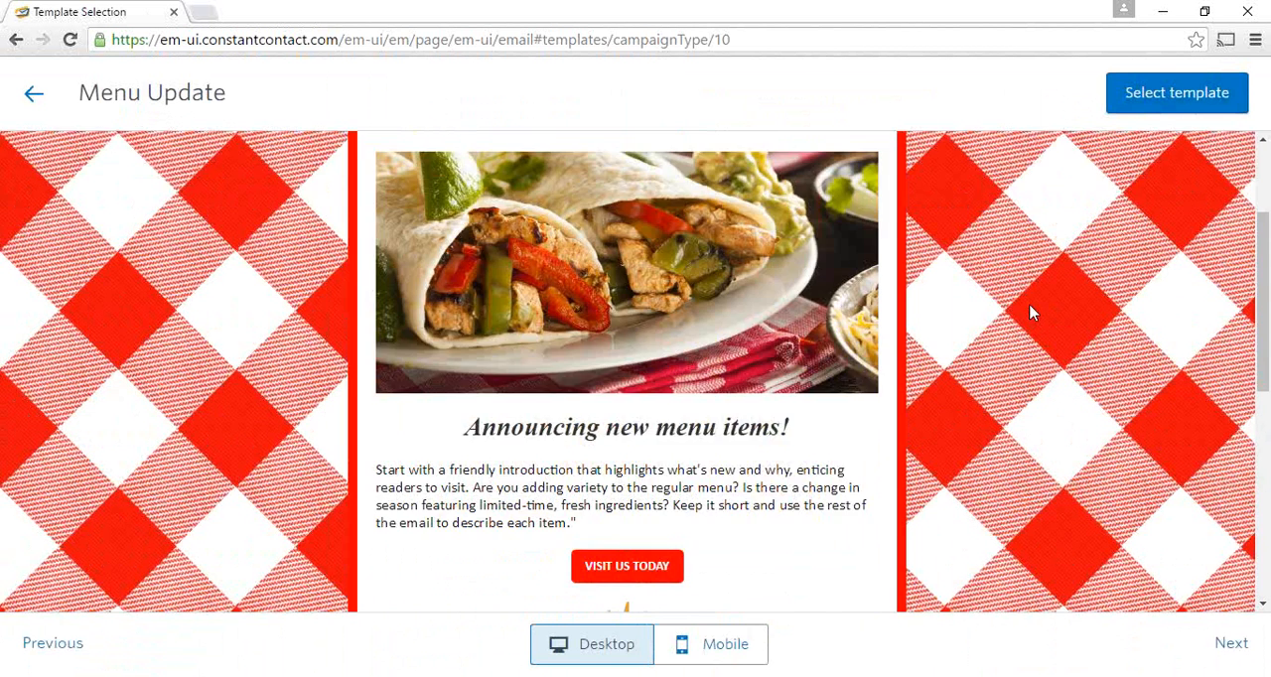
{"action": "scroll", "coordinate": [1033, 313], "scroll_direction": "up", "scroll_amount": 4}
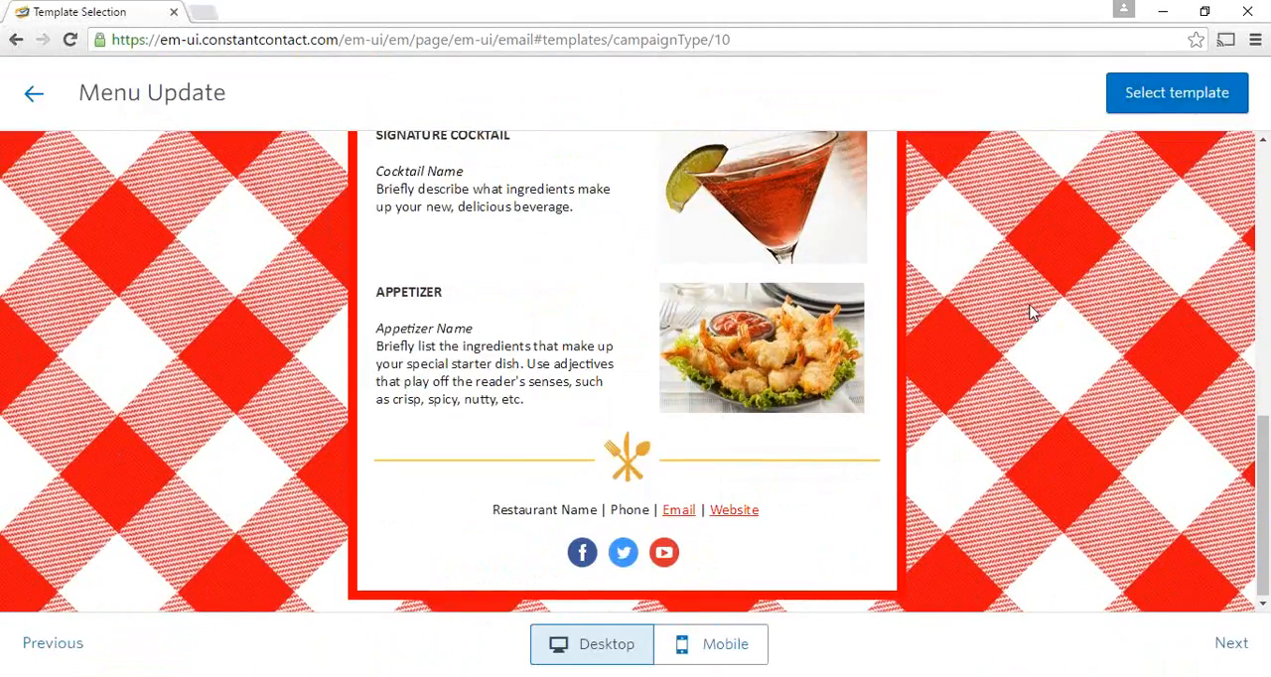
{"action": "left_click", "coordinate": [1171, 105]}
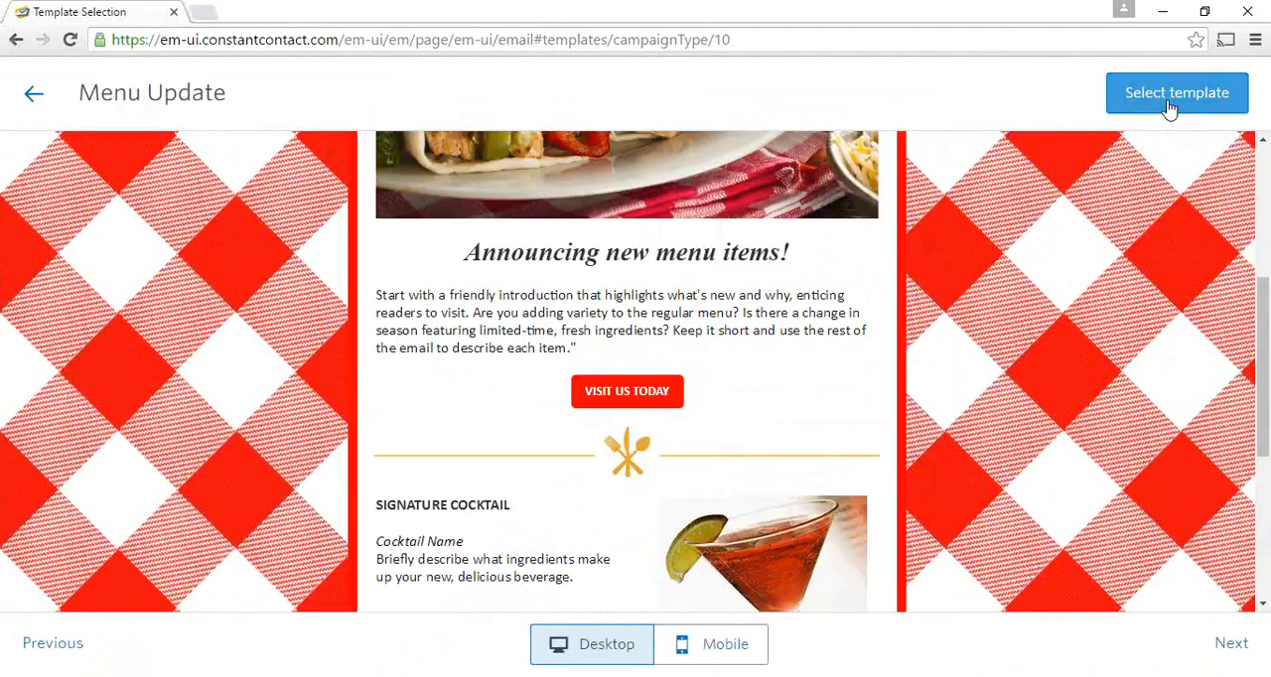
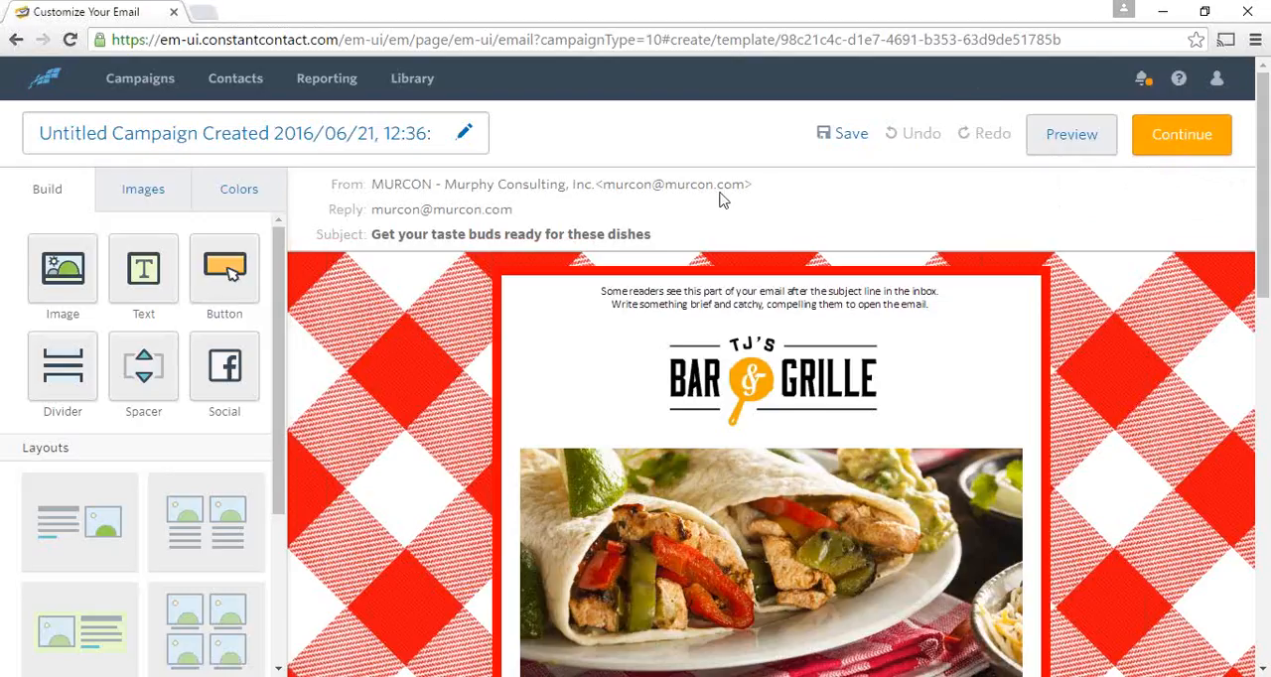
- Review the Menu Update email from the header through the menu items to the footer, and return to its beginning
{"action": "scroll", "coordinate": [751, 206], "scroll_direction": "down", "scroll_amount": 1}
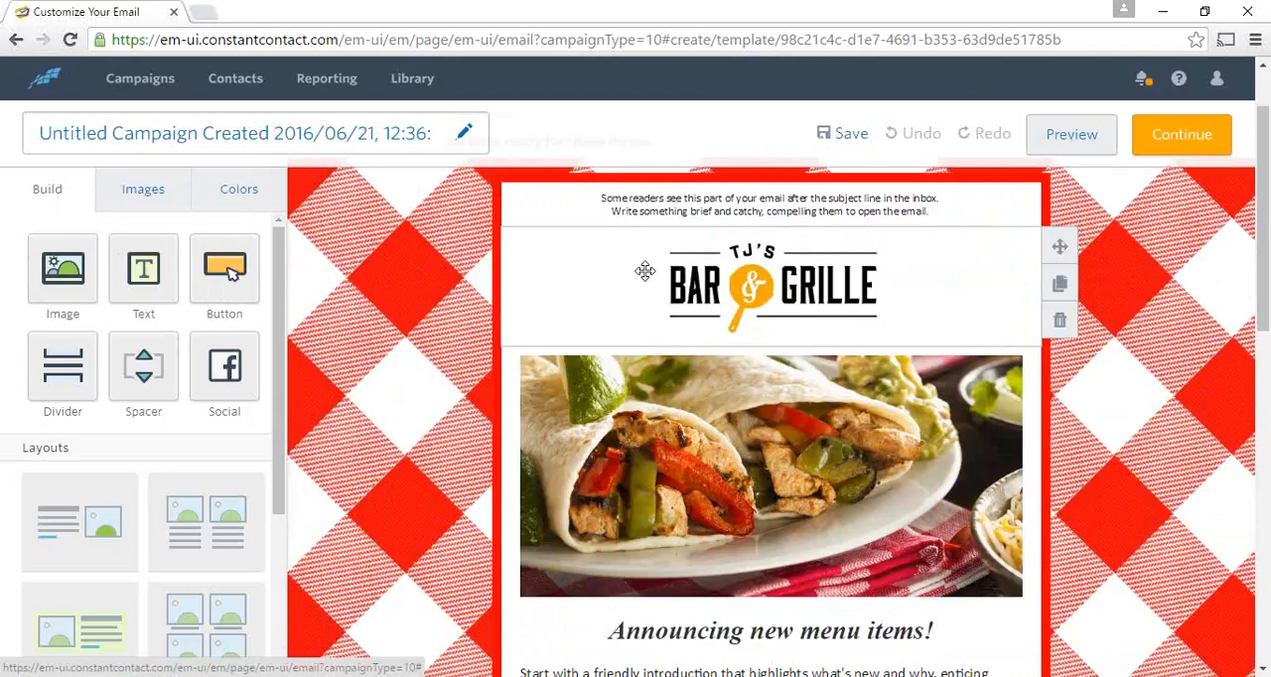
{"action": "scroll", "coordinate": [601, 286], "scroll_direction": "down", "scroll_amount": 1}
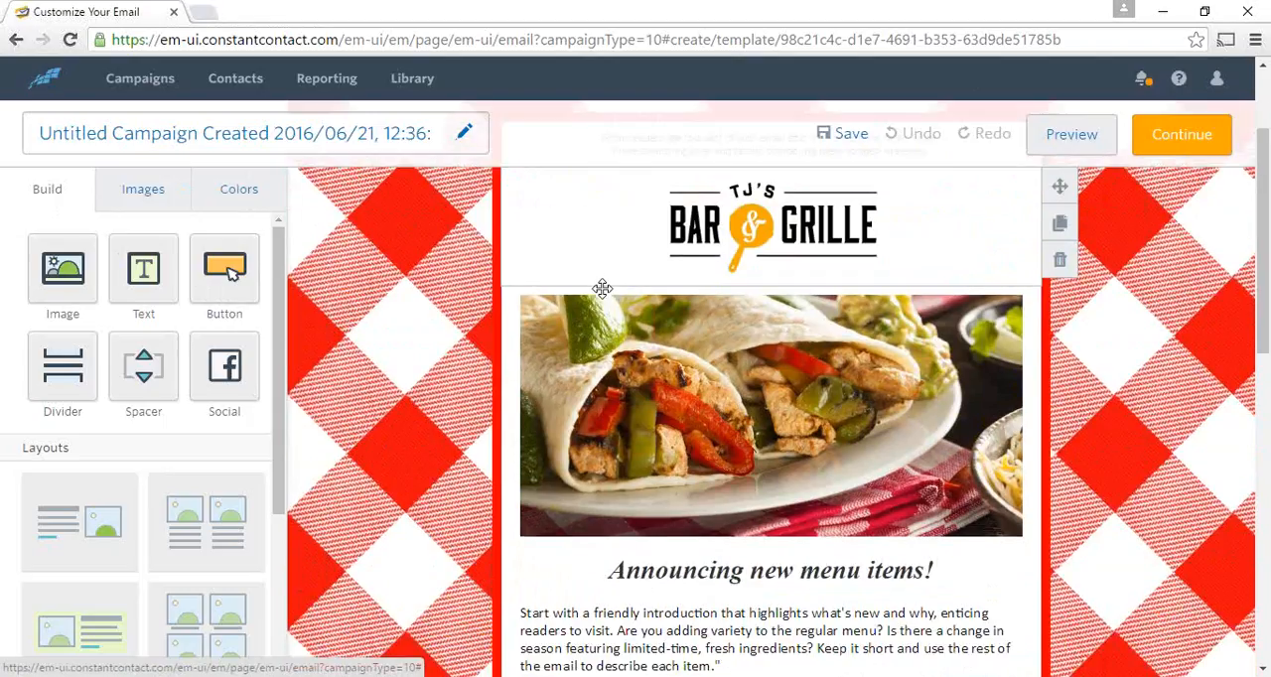
{"action": "scroll", "coordinate": [602, 288], "scroll_direction": "down", "scroll_amount": 4}
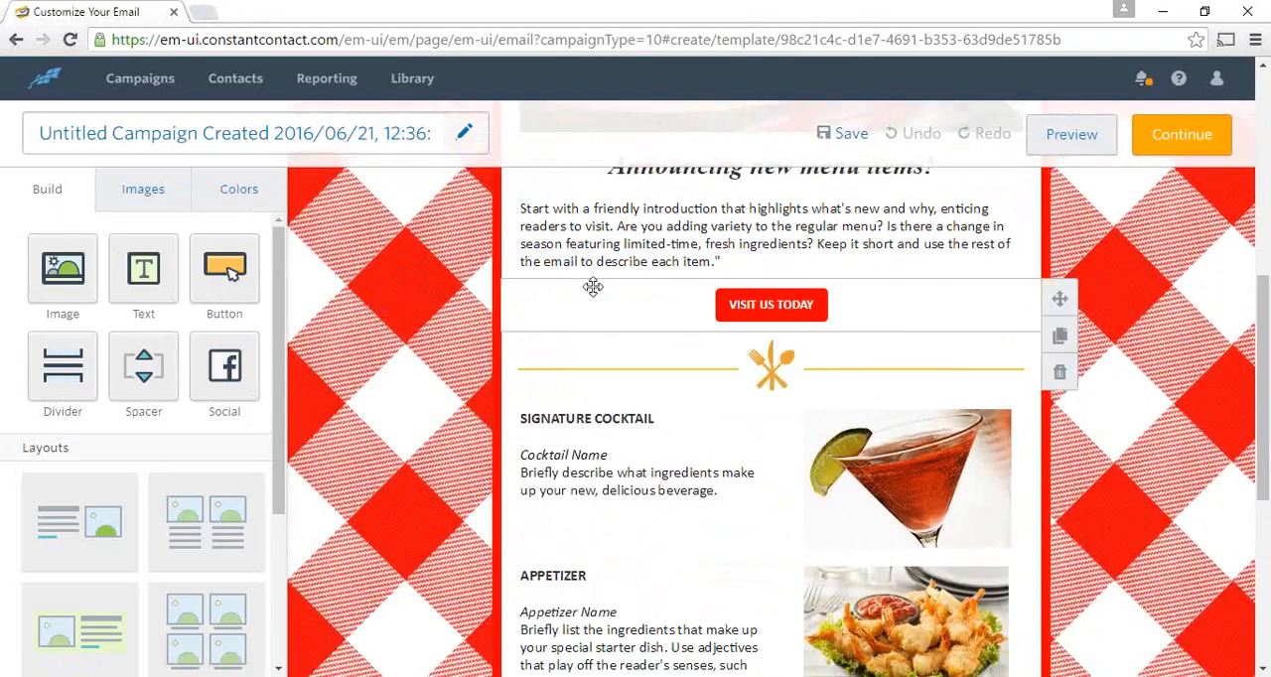
{"action": "scroll", "coordinate": [593, 287], "scroll_direction": "down", "scroll_amount": 1}
{"action": "scroll", "coordinate": [596, 293], "scroll_direction": "down", "scroll_amount": 2}
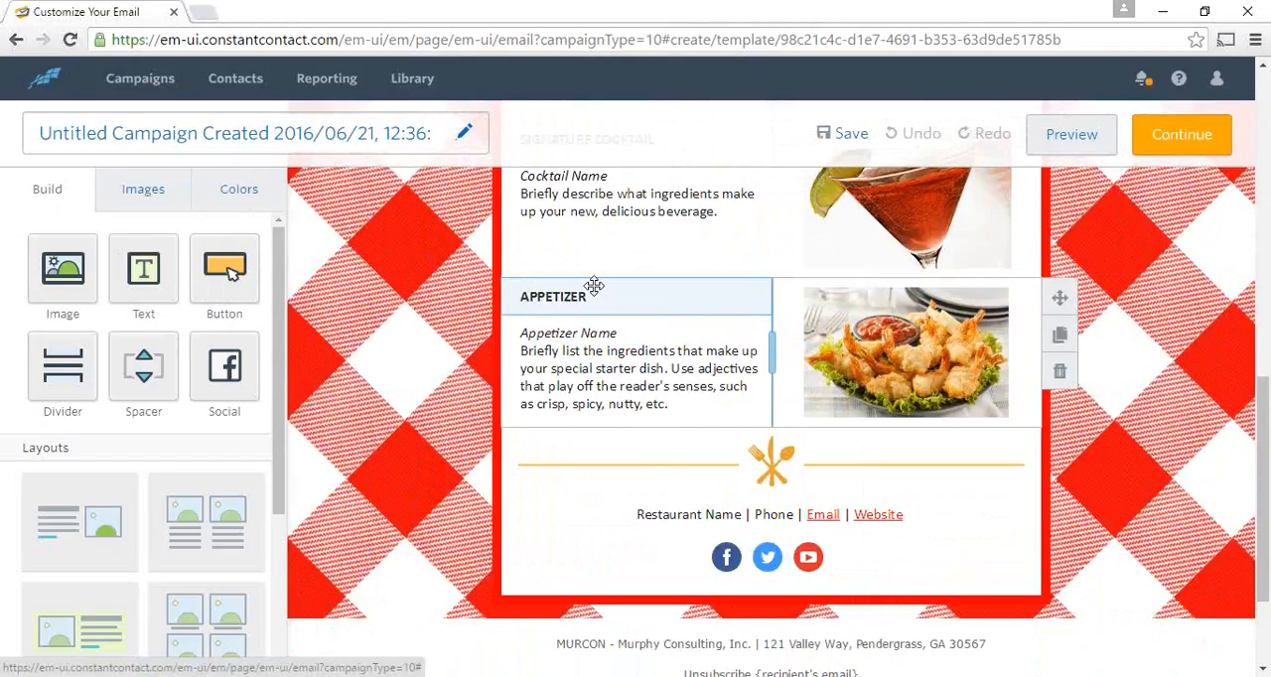
{"action": "scroll", "coordinate": [594, 288], "scroll_direction": "down", "scroll_amount": 2}
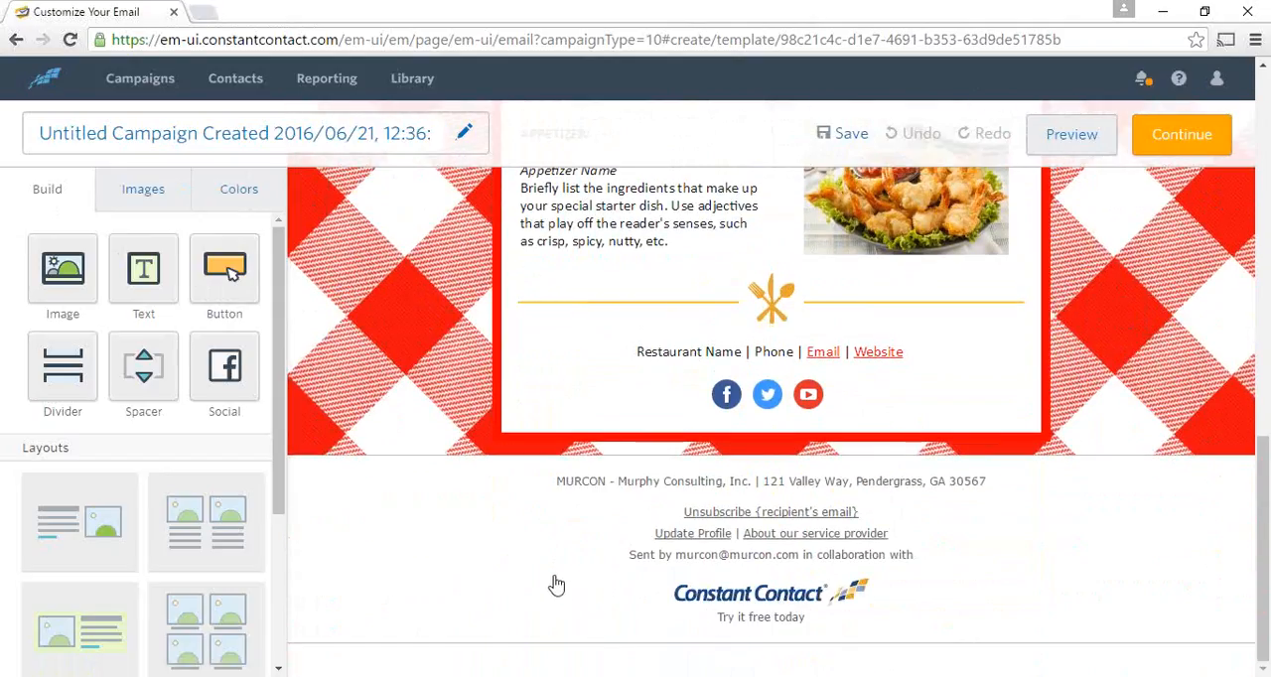
{"action": "scroll", "coordinate": [648, 382], "scroll_direction": "up", "scroll_amount": 5}
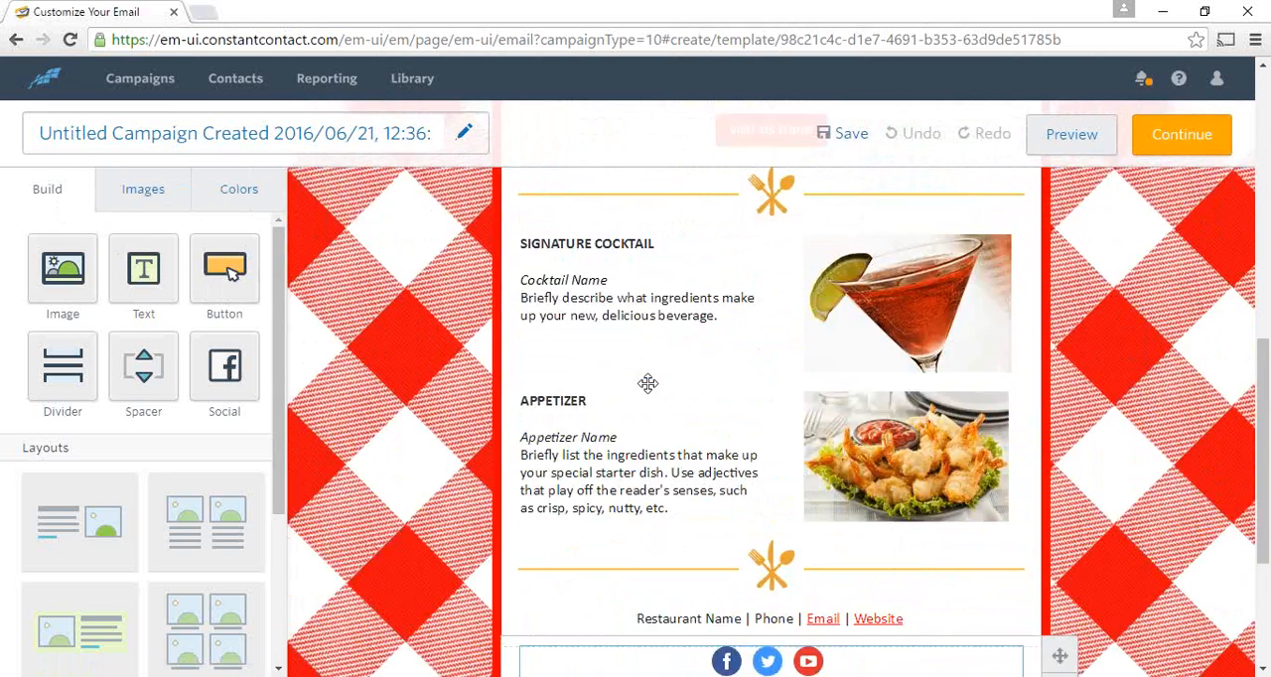
{"action": "scroll", "coordinate": [649, 384], "scroll_direction": "up", "scroll_amount": 5}
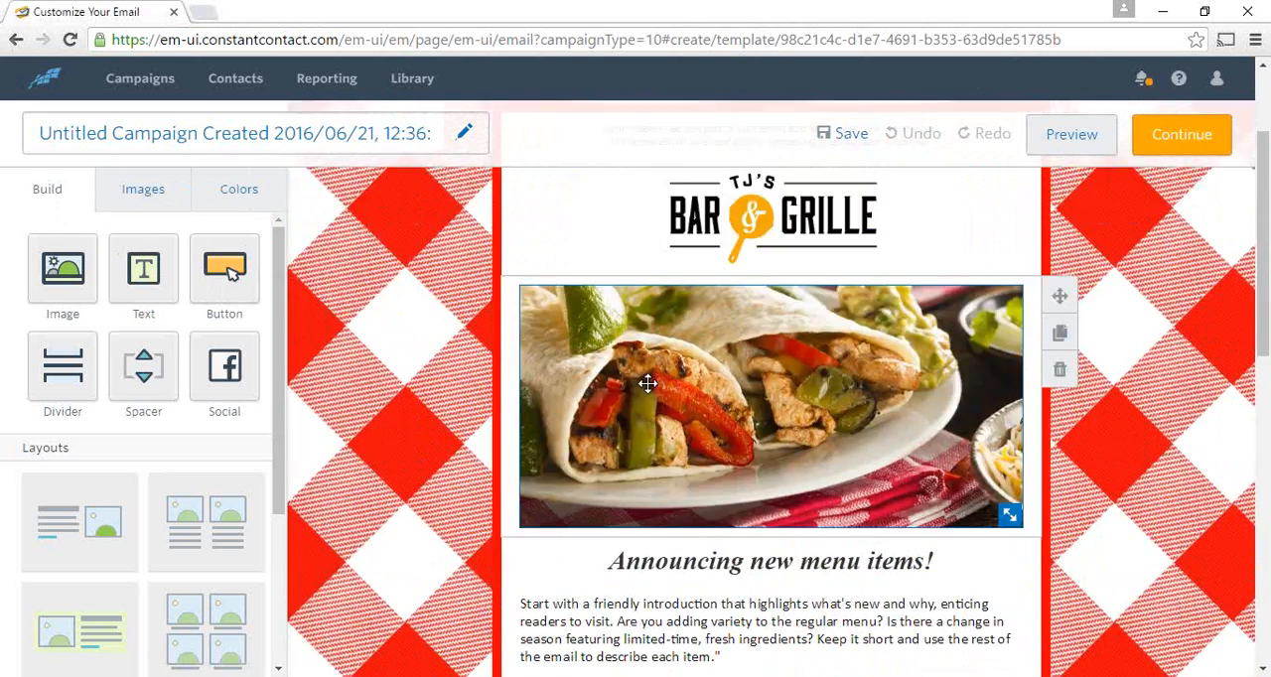
{"action": "scroll", "coordinate": [648, 382], "scroll_direction": "up", "scroll_amount": 1}
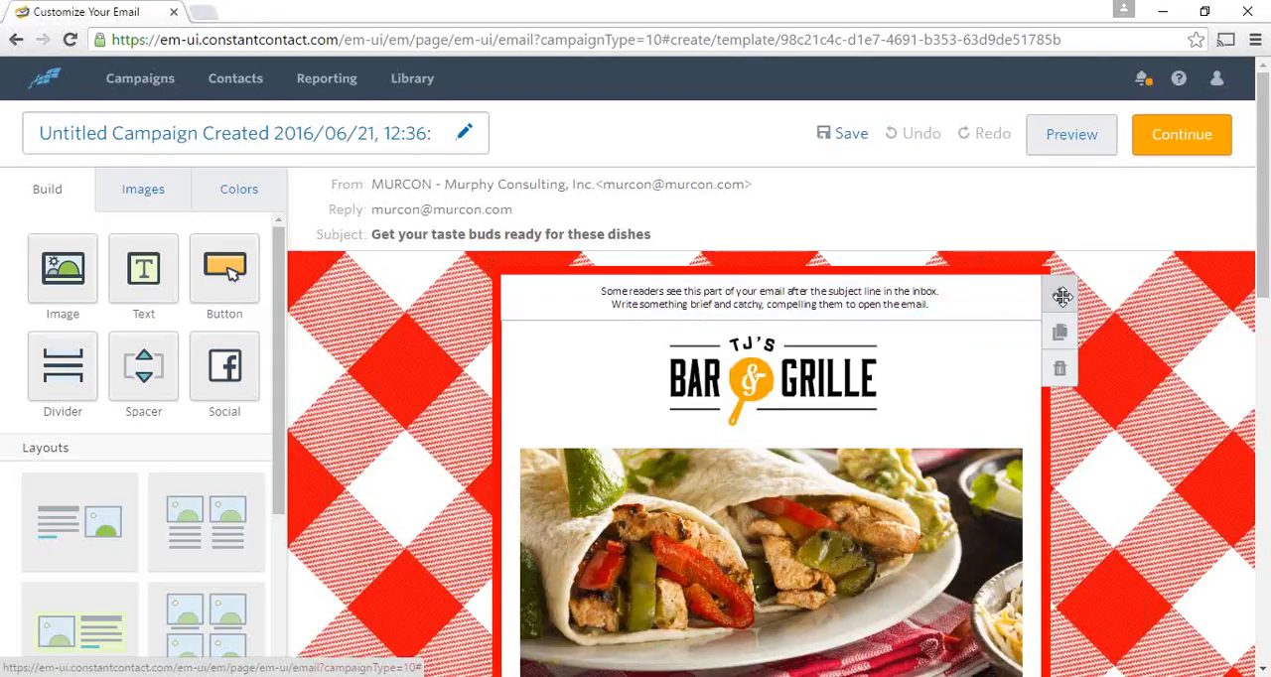
- Move the preheader text block below the restaurant logo and back above it
{"action": "left_click_drag", "start_coordinate": [1061, 296], "coordinate": [999, 422]}
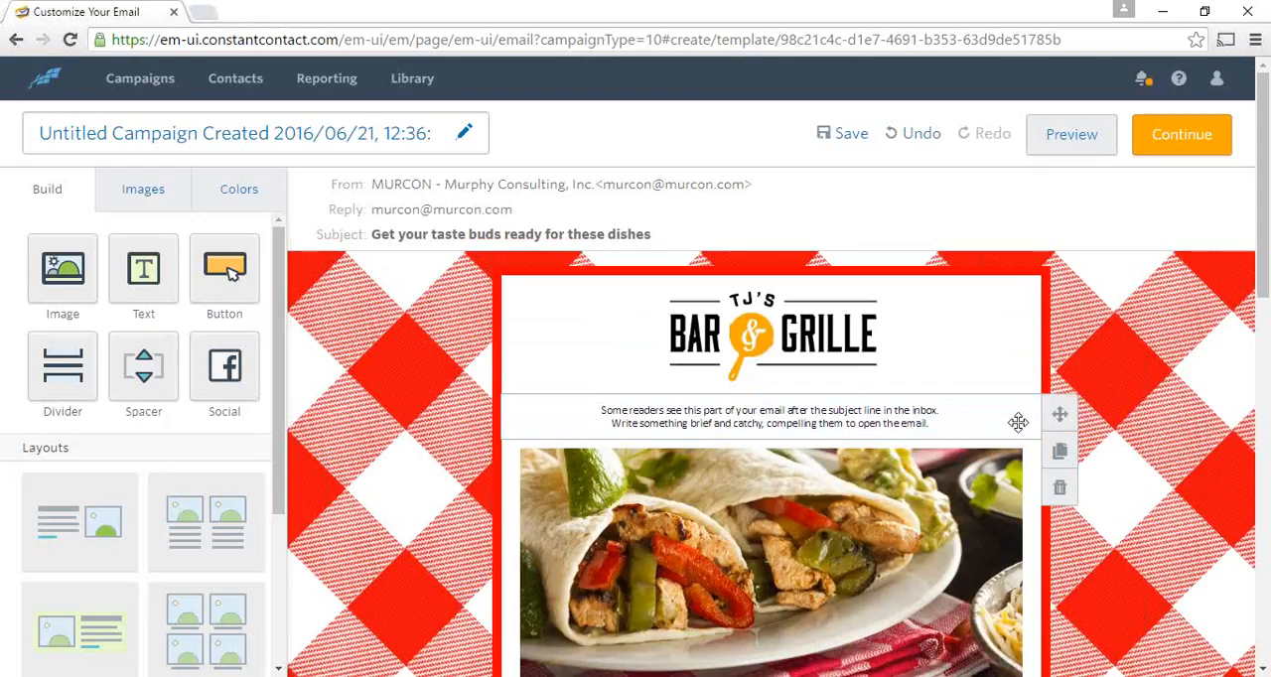
{"action": "left_click_drag", "start_coordinate": [1059, 411], "coordinate": [1040, 298]}
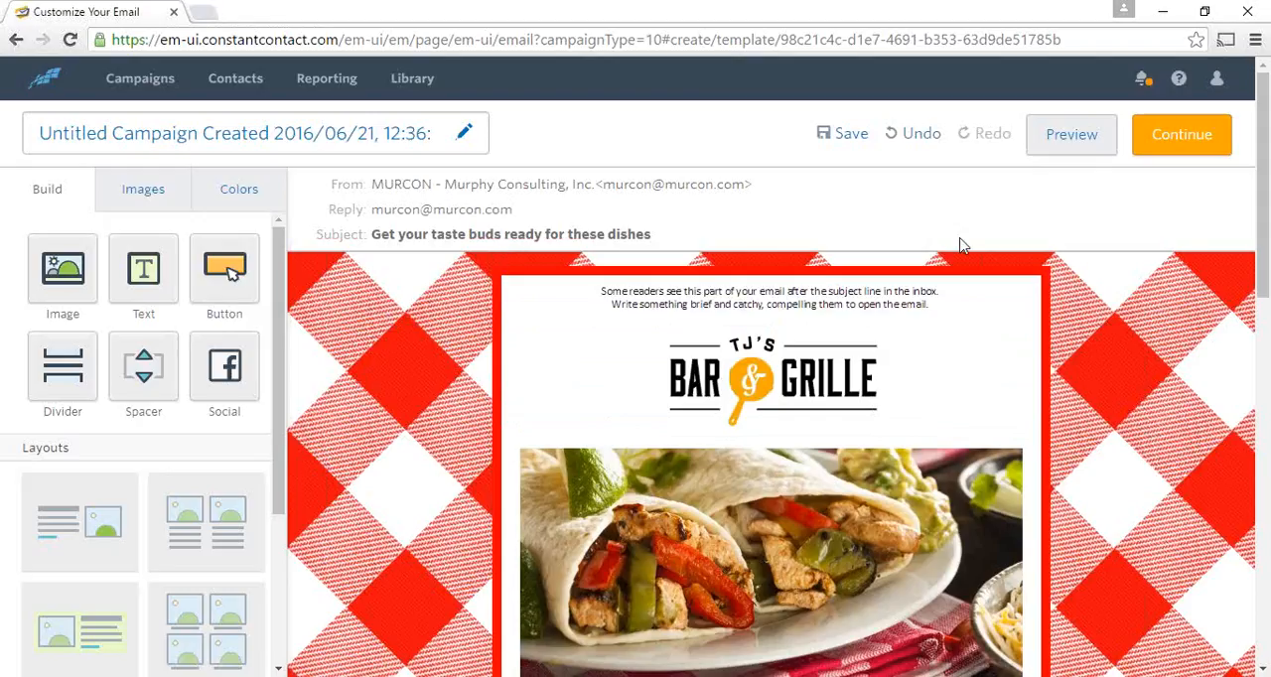
- Insert the sender's full name in front of the company name in the email's From Name field
{"action": "left_click", "coordinate": [832, 207]}
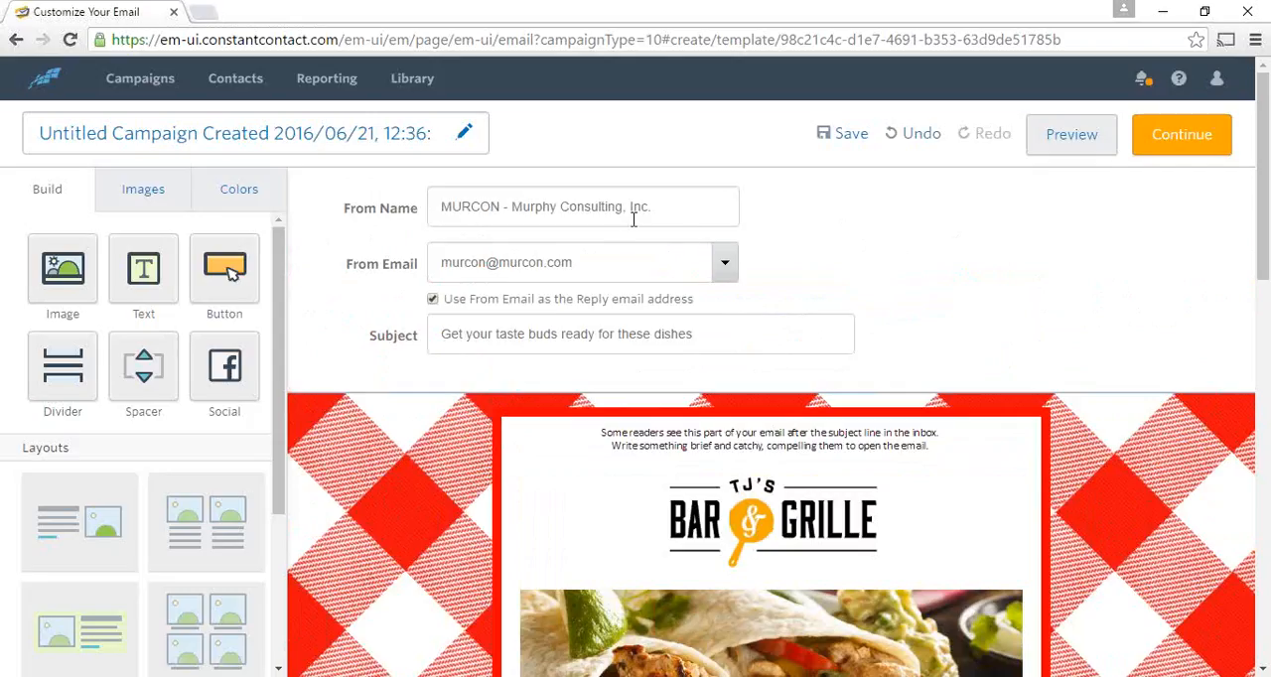
{"action": "left_click", "coordinate": [449, 209]}
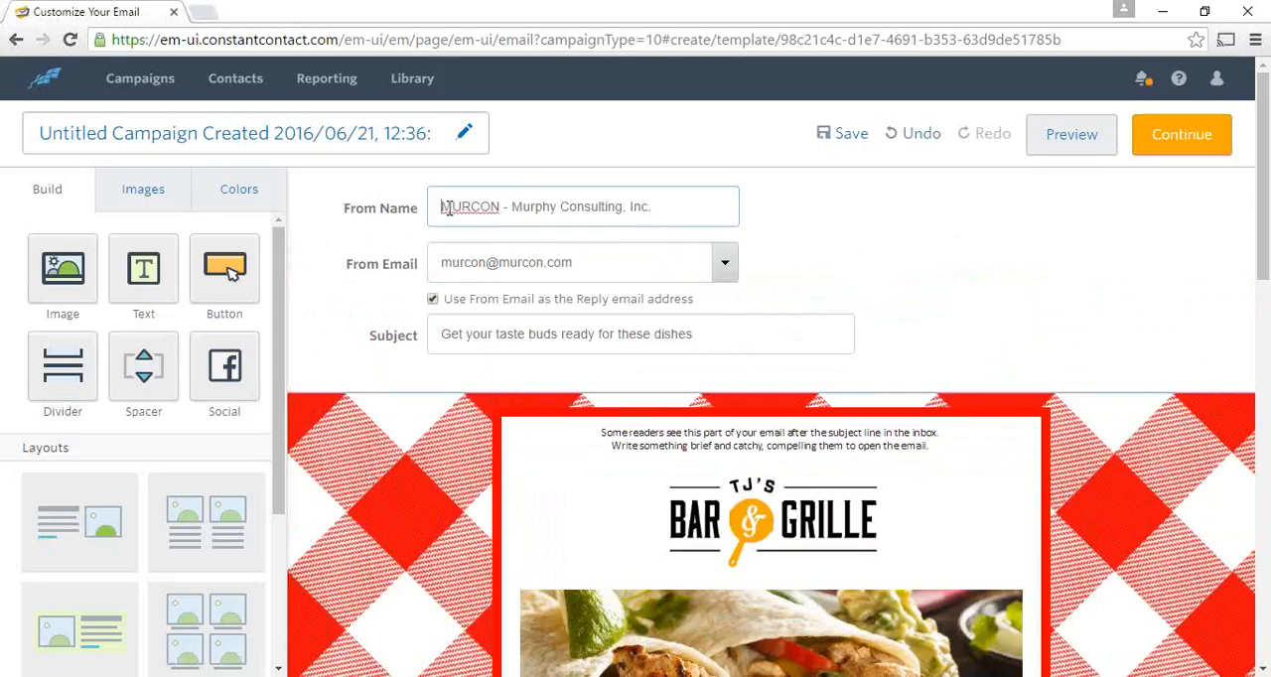
{"action": "type", "text": "Tom"}
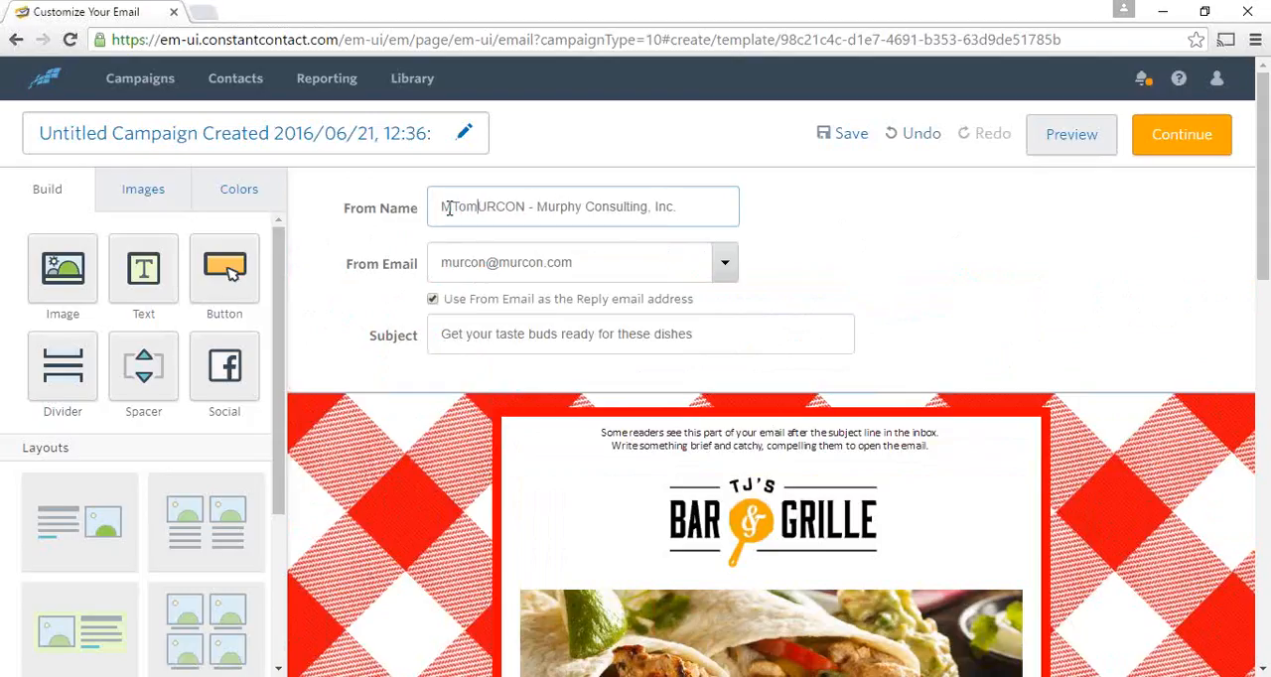
{"action": "key", "text": "BackSpace"}
{"action": "key", "text": "BackSpace"}
{"action": "key", "text": "BackSpace"}
{"action": "key", "text": "BackSpace"}
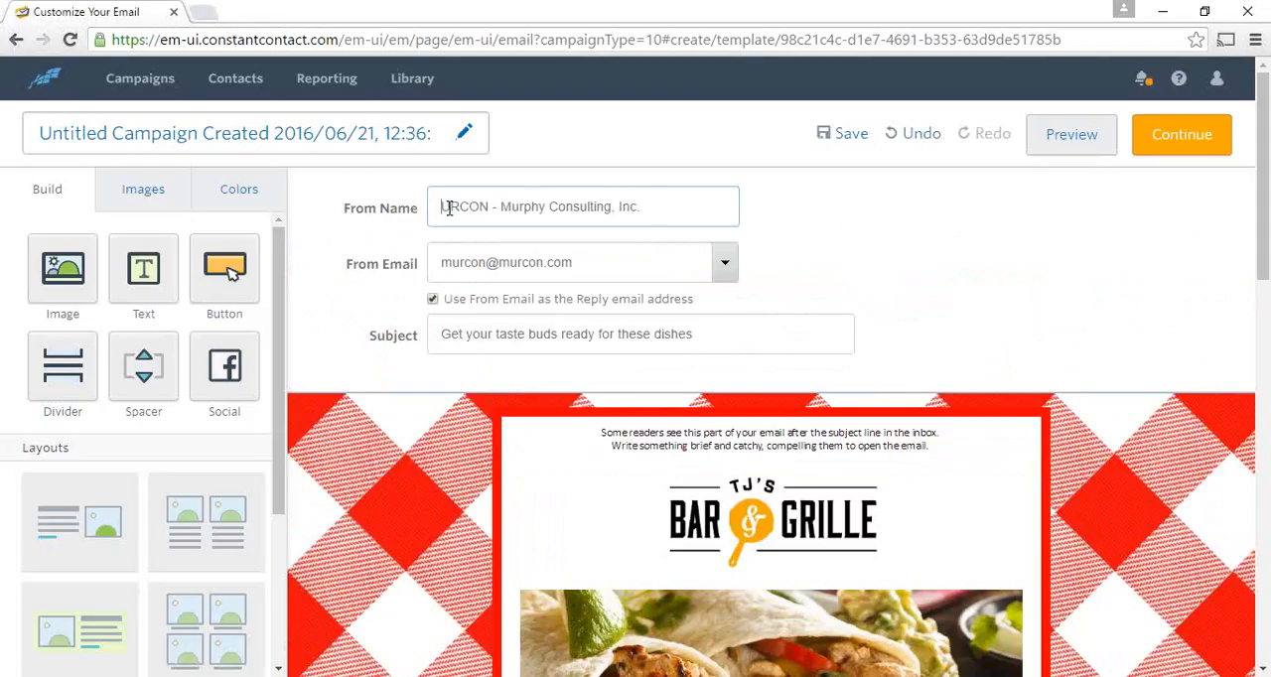
{"action": "type", "text": "Tom Mur"}
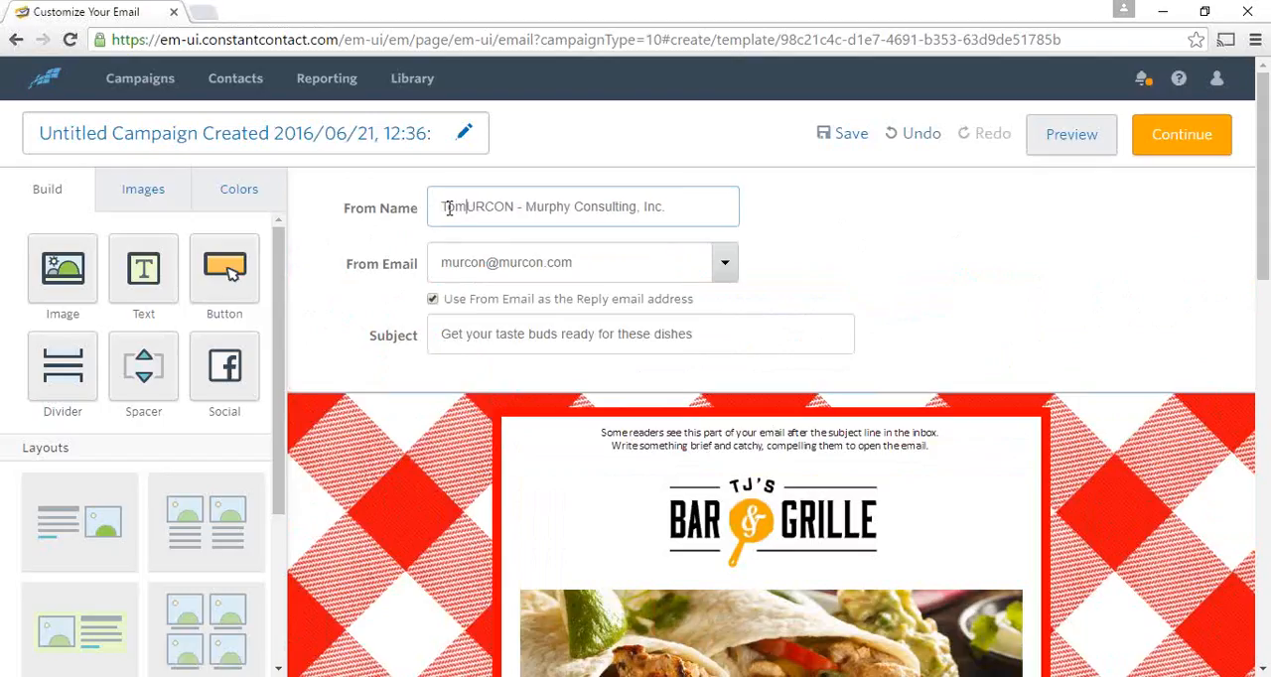
{"action": "type", "text": "phy M"}
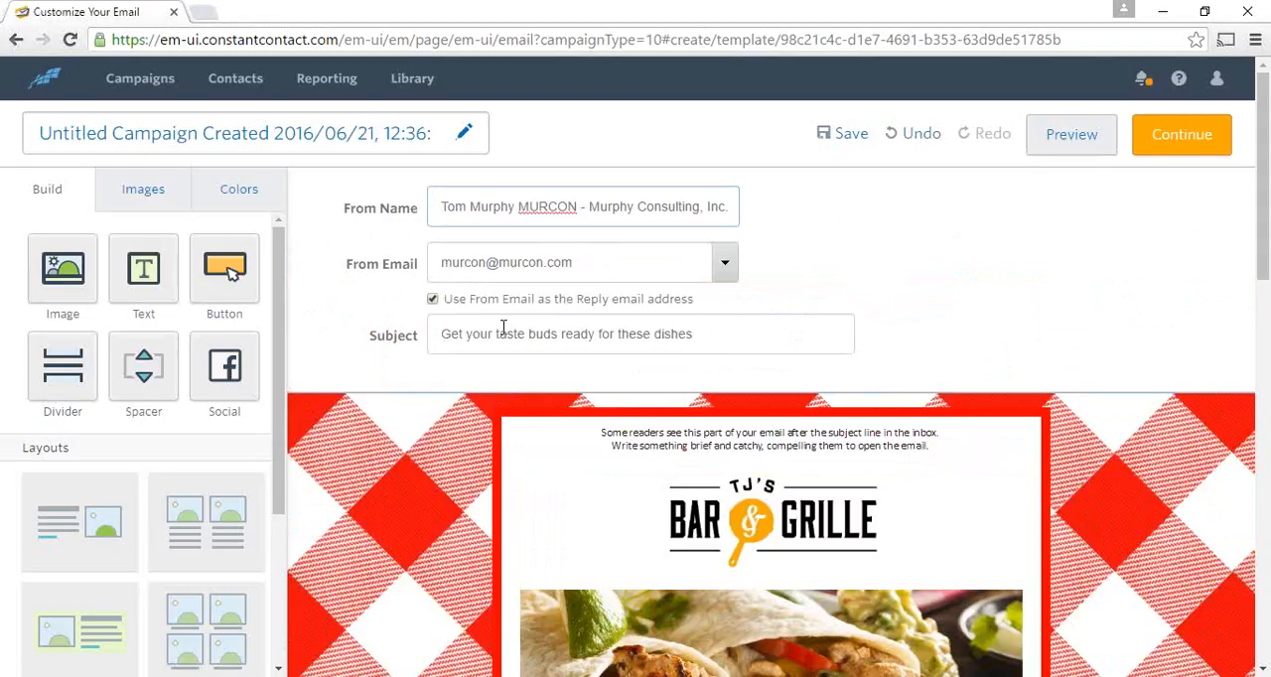
- Put "HOT SAUCES!!" in front of the existing wording of the email's subject line
{"action": "left_click", "coordinate": [442, 333]}
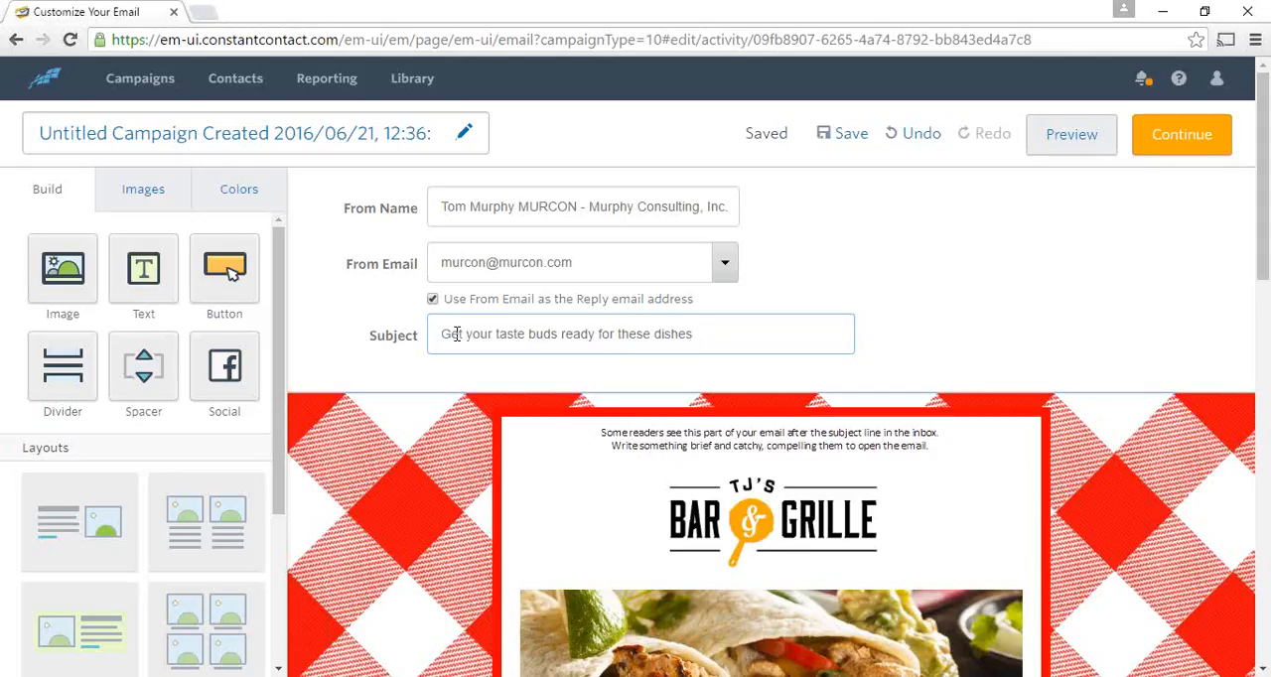
{"action": "type", "text": "HOT "}
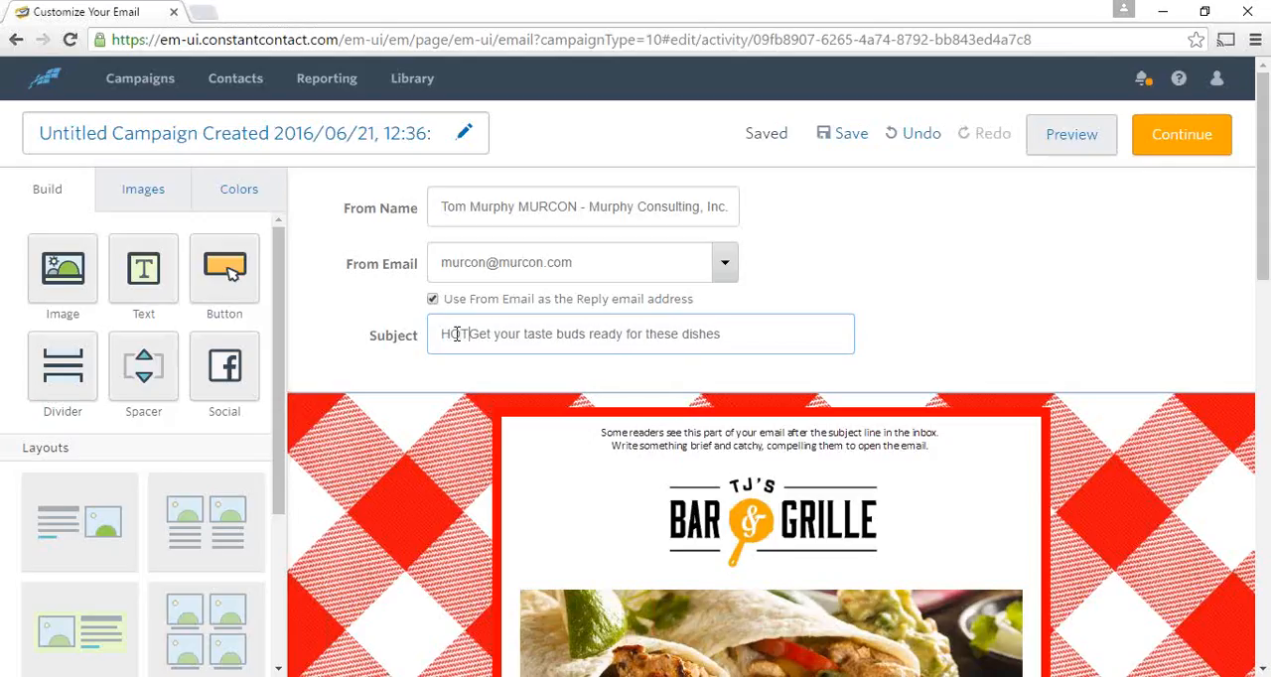
{"action": "type", "text": "SAUC"}
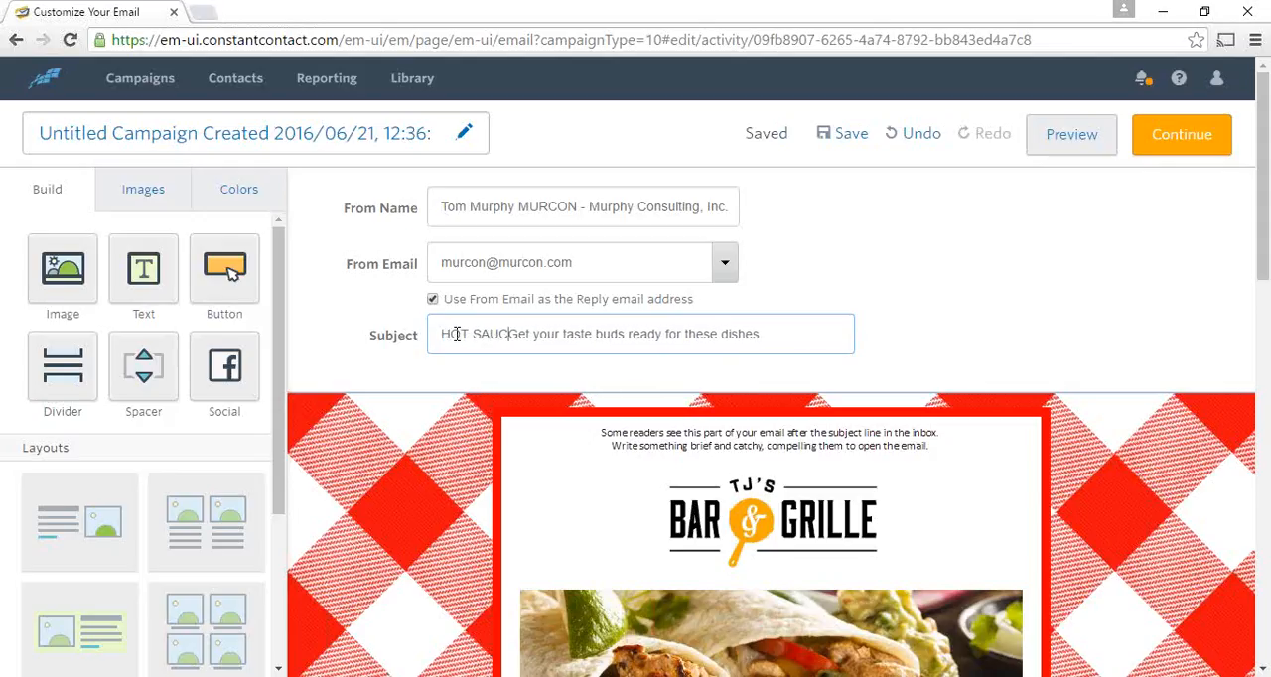
{"action": "type", "text": "ES"}
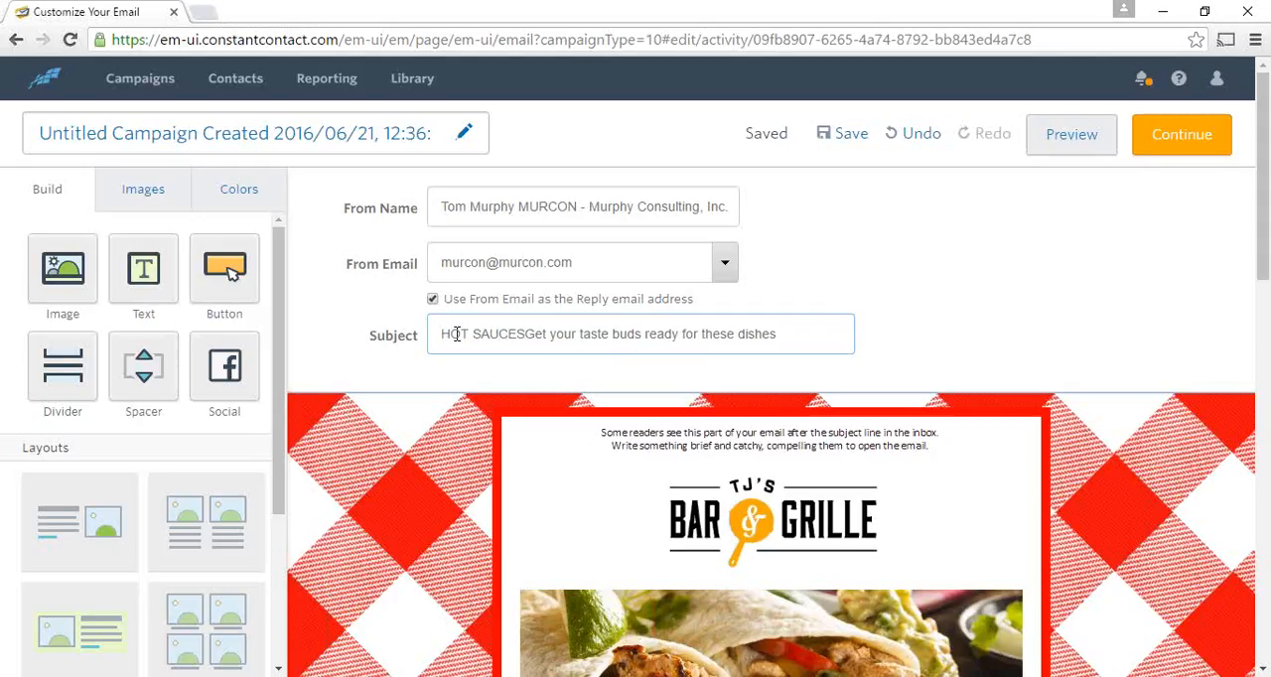
{"action": "key", "text": "BackSpace"}
{"action": "key", "text": "BackSpace"}
{"action": "key", "text": "BackSpace"}
{"action": "type", "text": "SES"}
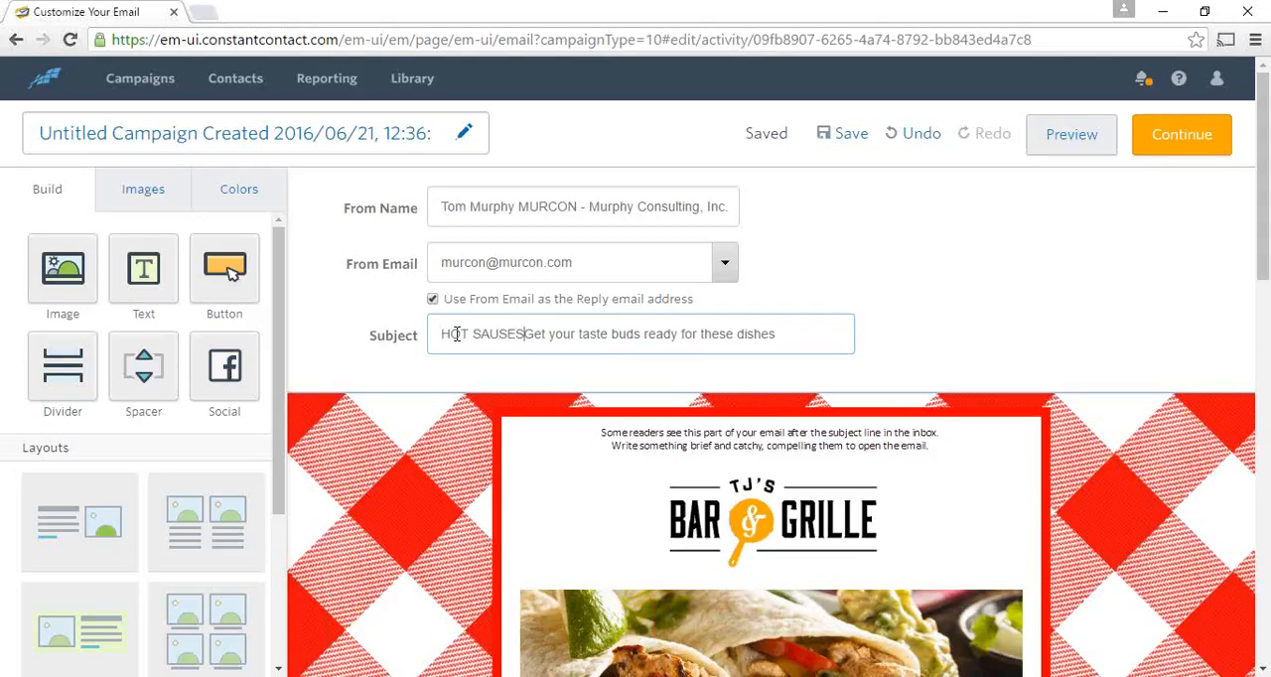
{"action": "key", "text": "BackSpace"}
{"action": "key", "text": "BackSpace"}
{"action": "key", "text": "BackSpace"}
{"action": "type", "text": "C"}
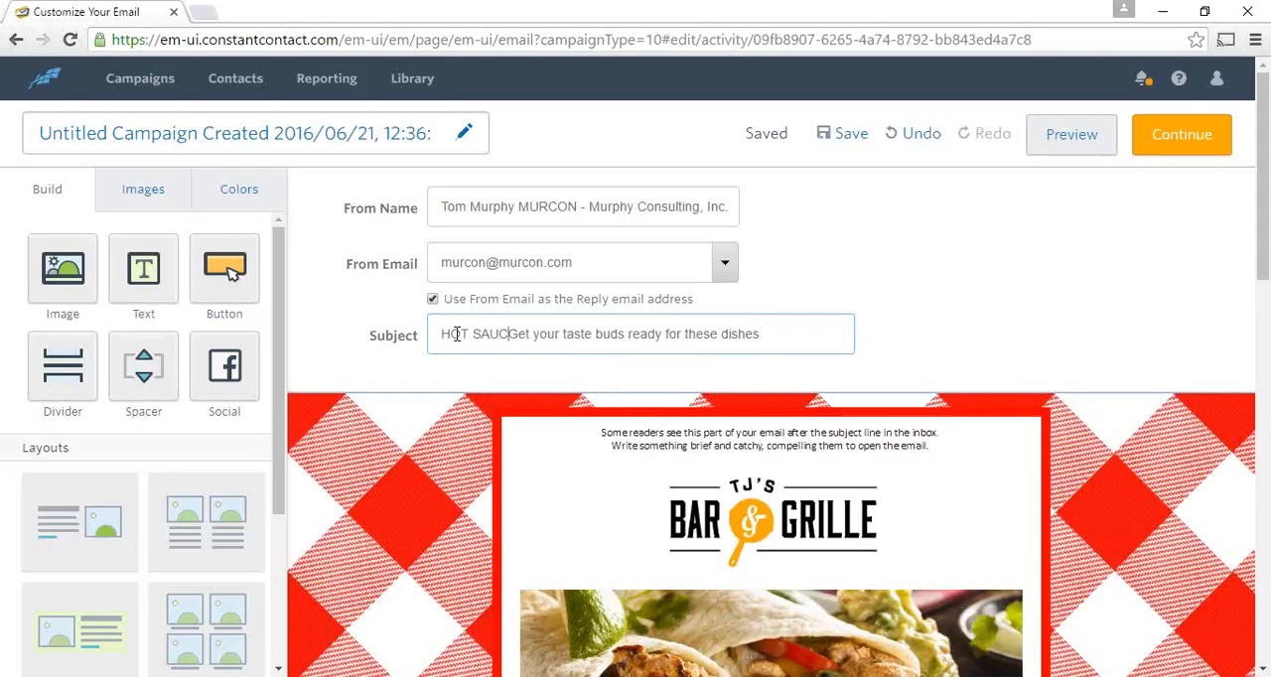
{"action": "type", "text": "ES!!"}
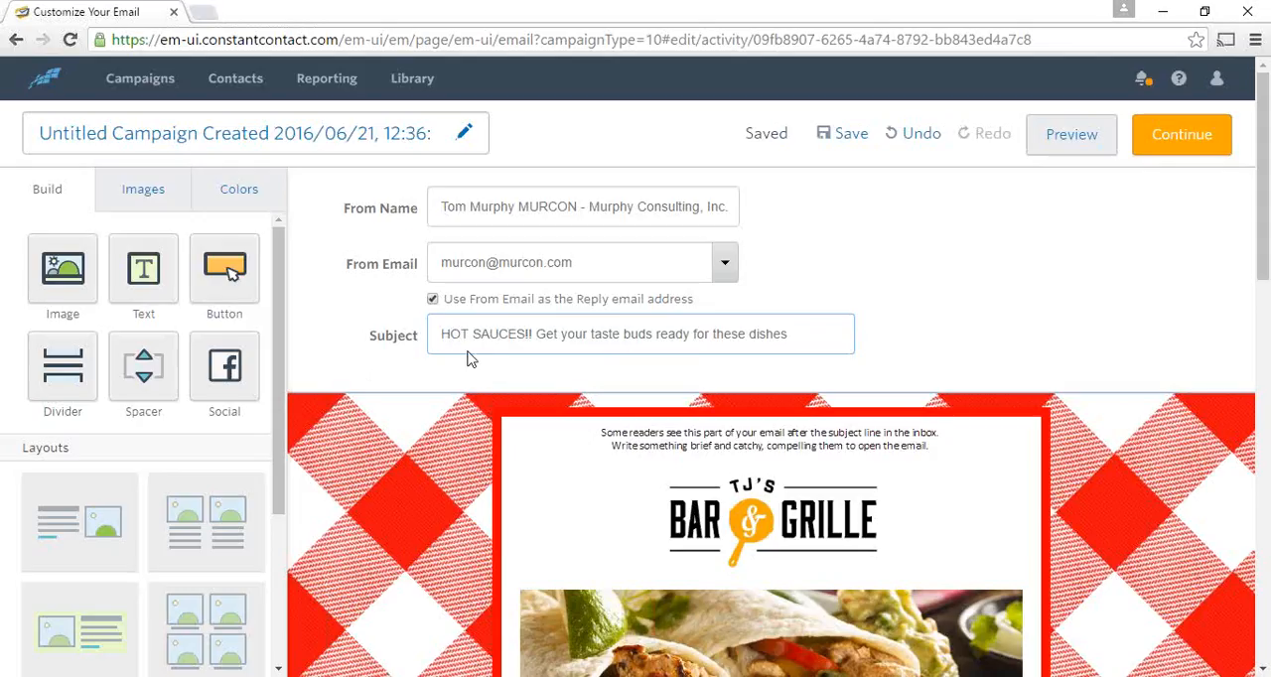
- Add a text block beside the TJ's Bar & Grille logo, to its right in the same row
{"action": "scroll", "coordinate": [917, 312], "scroll_direction": "down", "scroll_amount": 1}
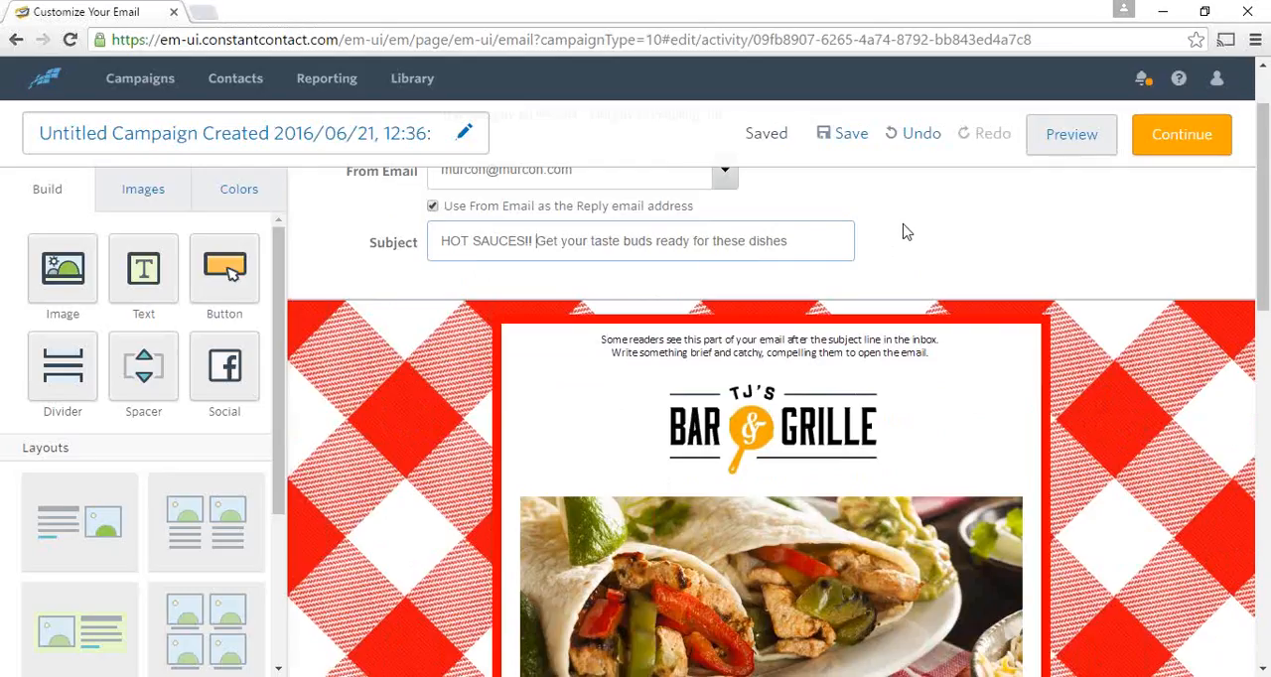
{"action": "scroll", "coordinate": [906, 230], "scroll_direction": "down", "scroll_amount": 1}
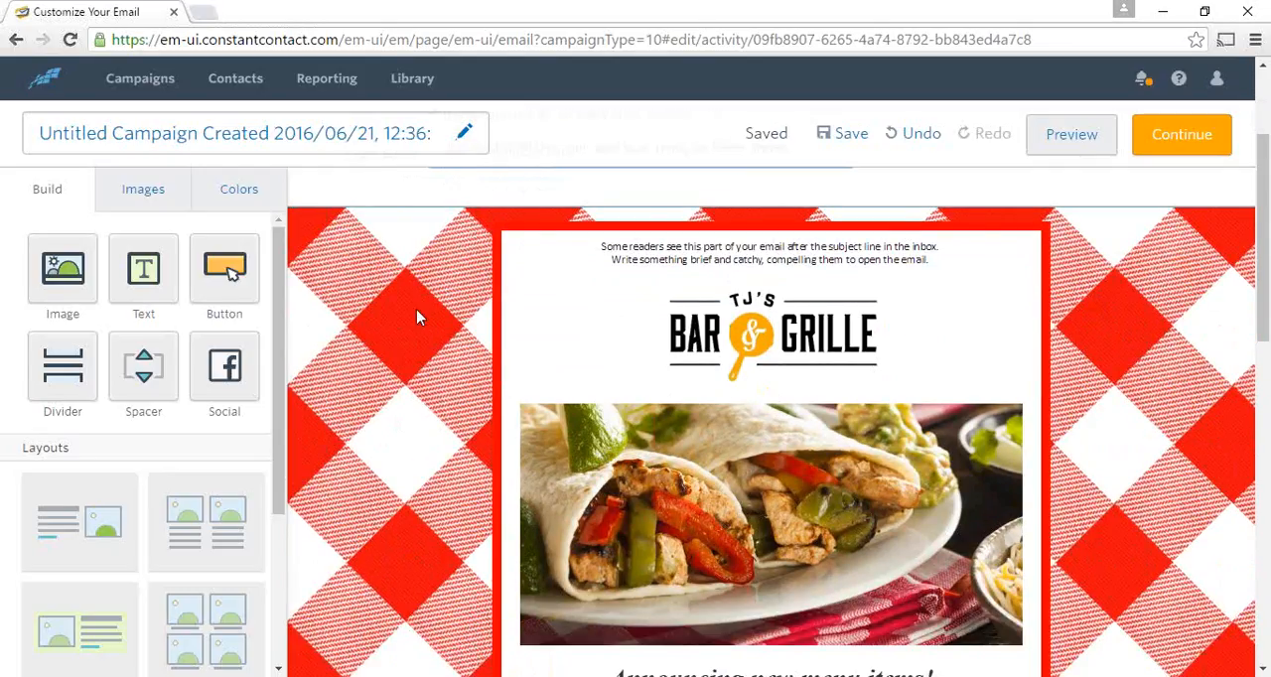
{"action": "left_click", "coordinate": [668, 274]}
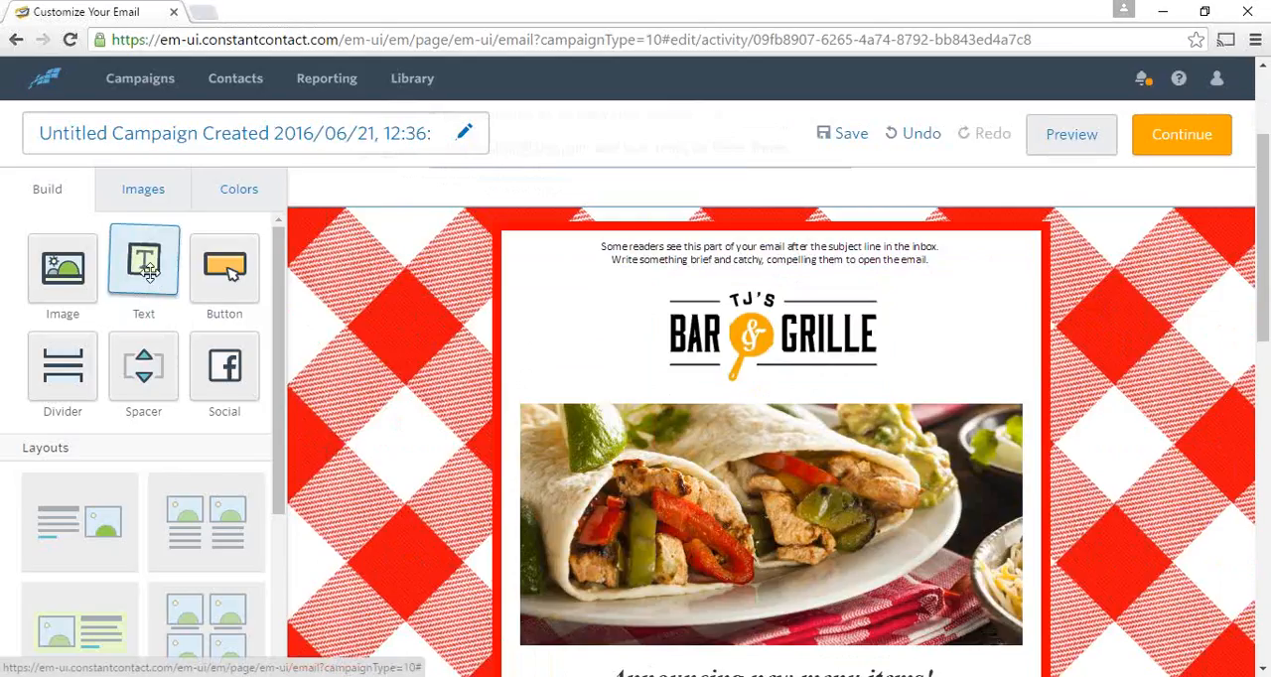
{"action": "left_click_drag", "start_coordinate": [147, 274], "coordinate": [834, 286]}
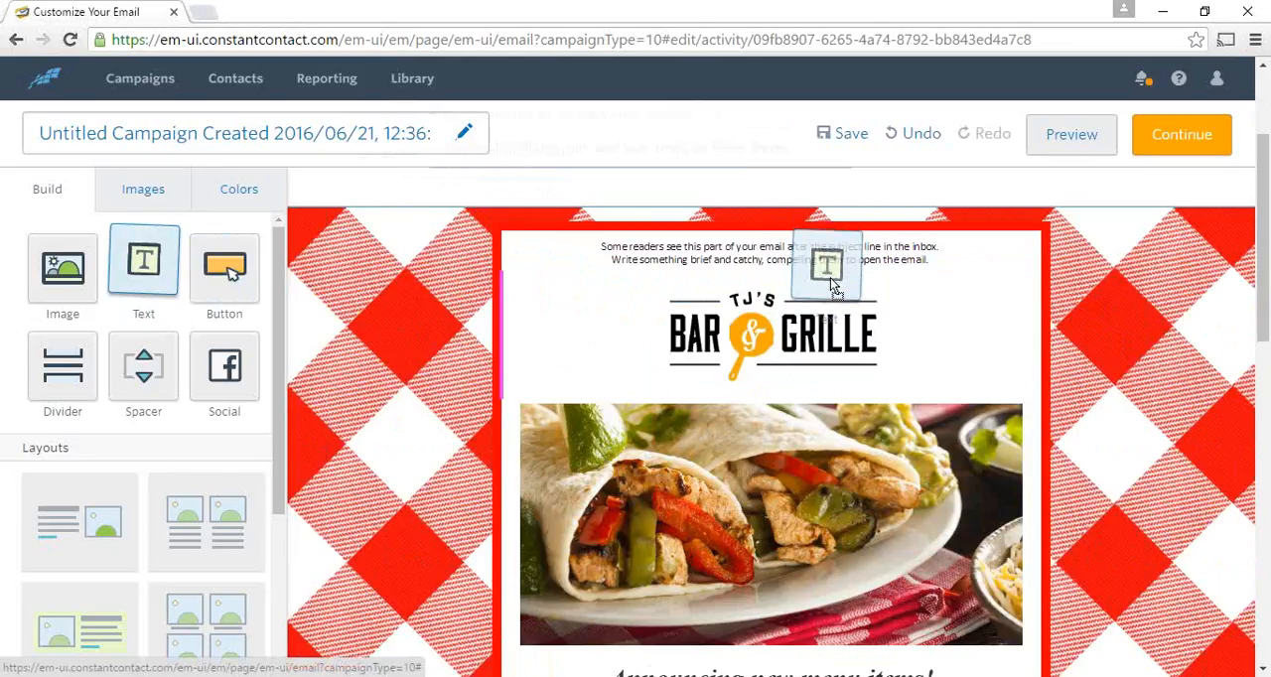
{"action": "left_click_drag", "start_coordinate": [834, 286], "coordinate": [931, 297]}
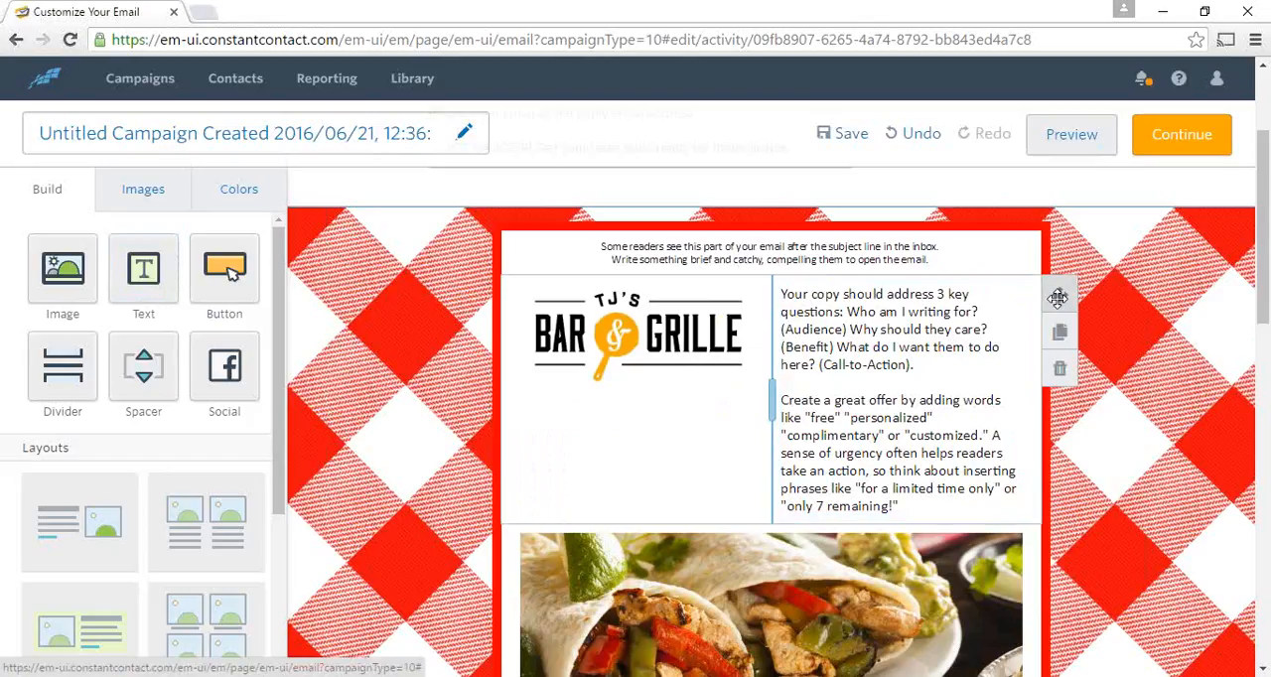
- Move the row holding the logo and the new text block above the preheader text, and delete that row
{"action": "left_click_drag", "start_coordinate": [1057, 298], "coordinate": [926, 192]}
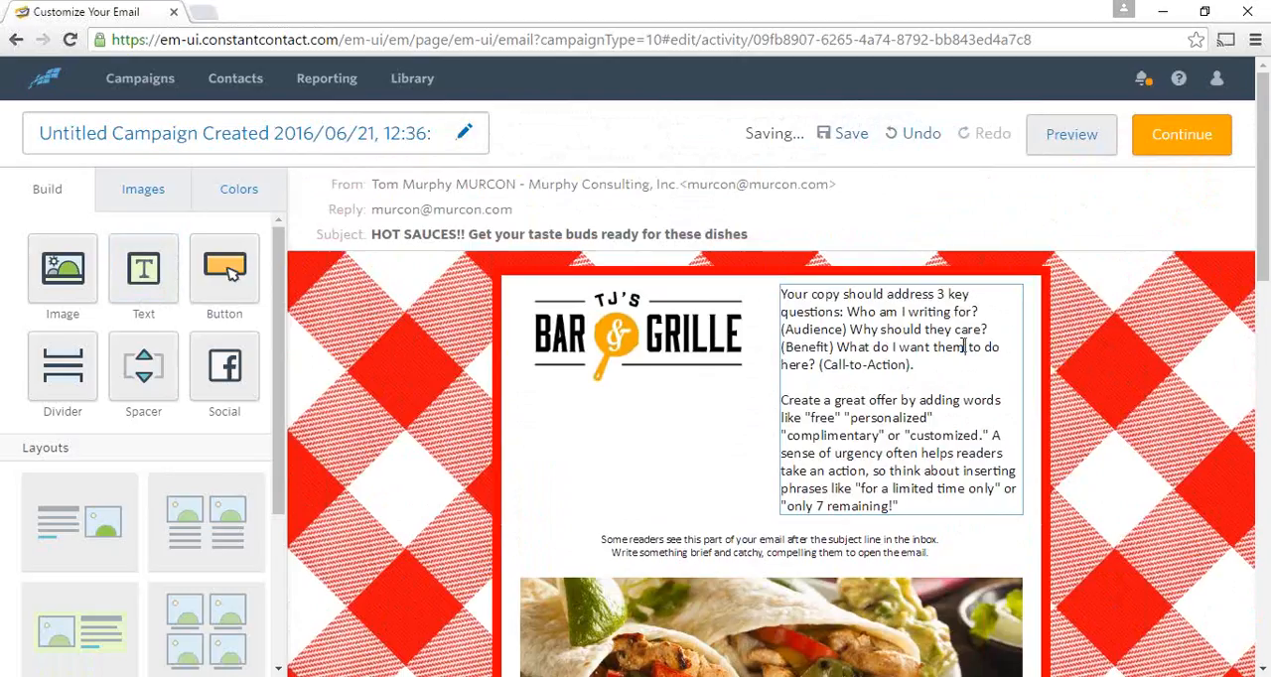
{"action": "left_click", "coordinate": [963, 346]}
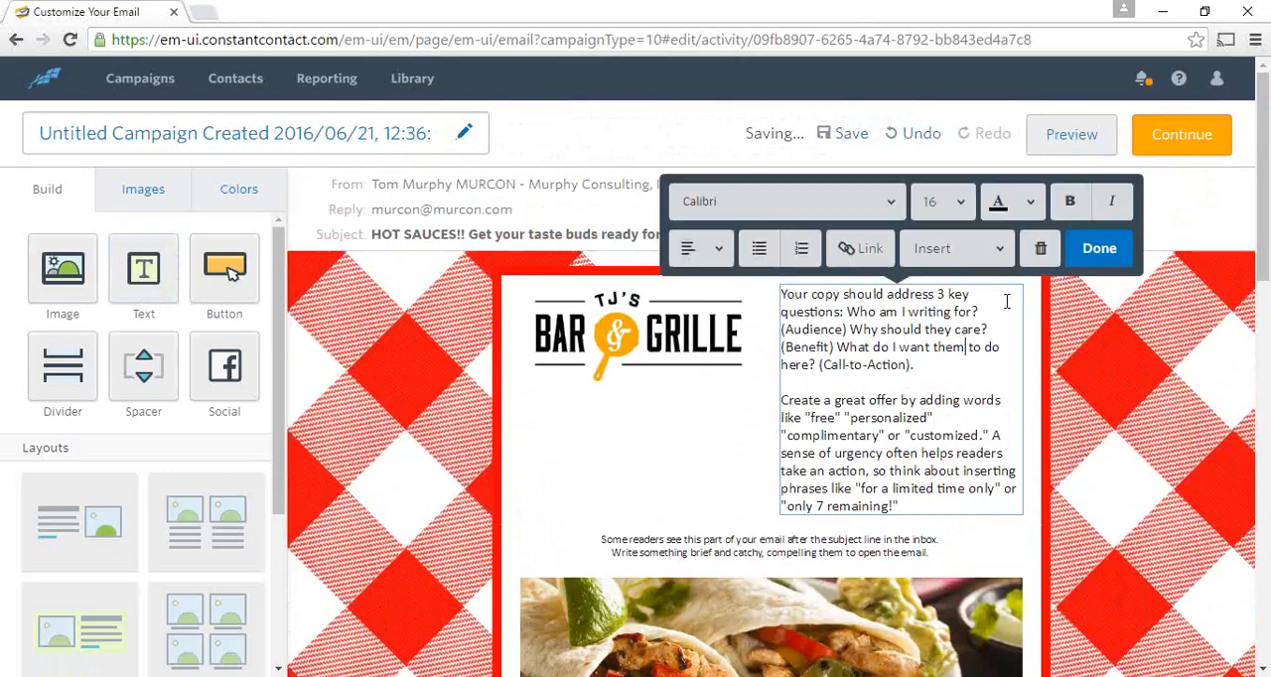
{"action": "left_click", "coordinate": [1086, 252]}
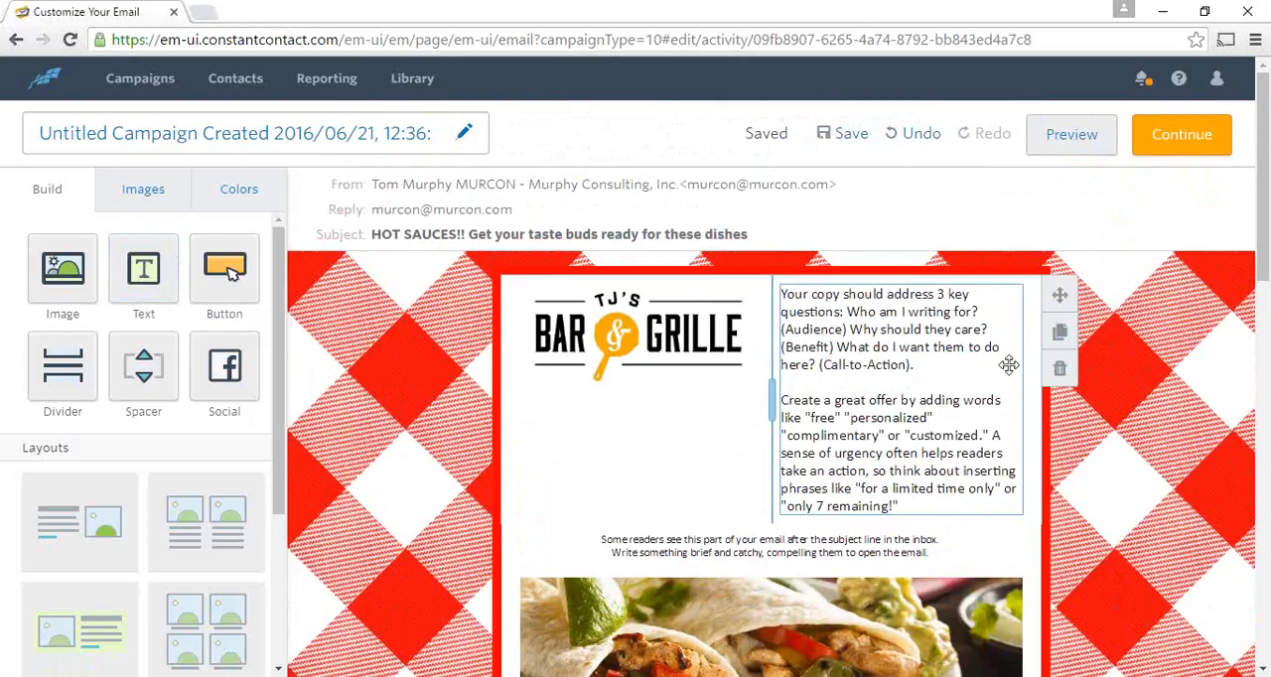
{"action": "left_click", "coordinate": [1060, 373]}
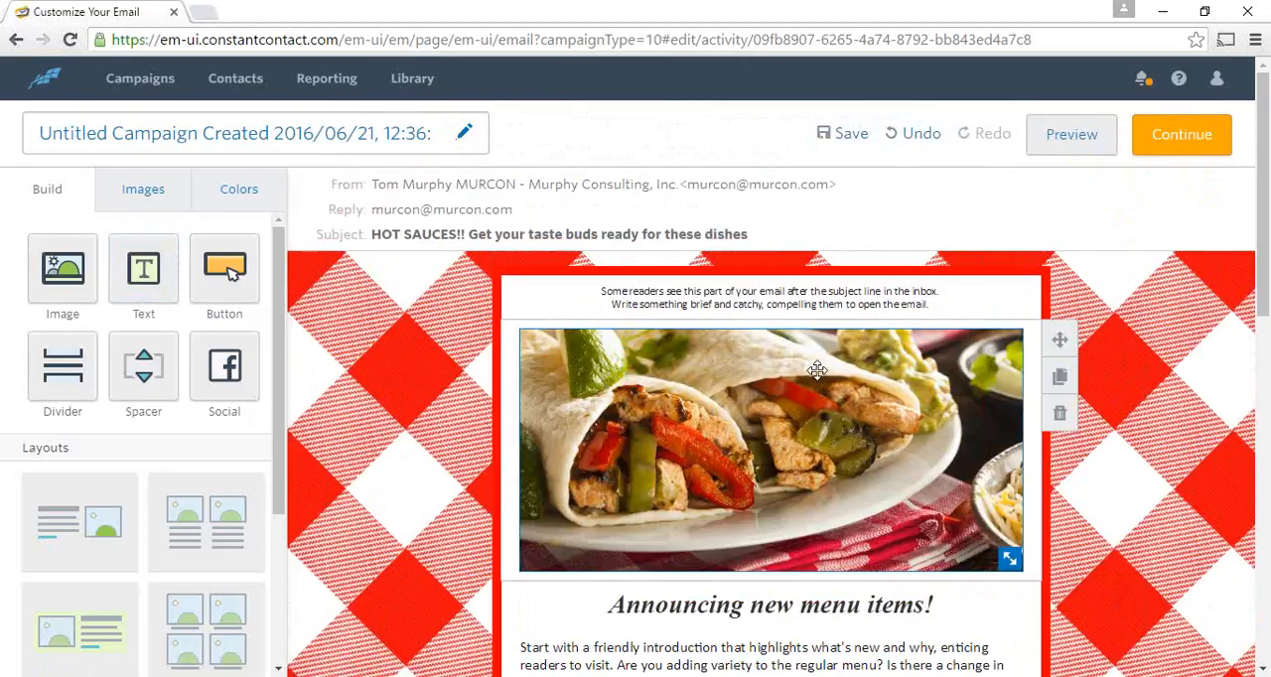
- Add a text block between the large food photo and the "Announcing new menu items!" heading, keeping its placeholder copy
{"action": "scroll", "coordinate": [817, 369], "scroll_direction": "down", "scroll_amount": 2}
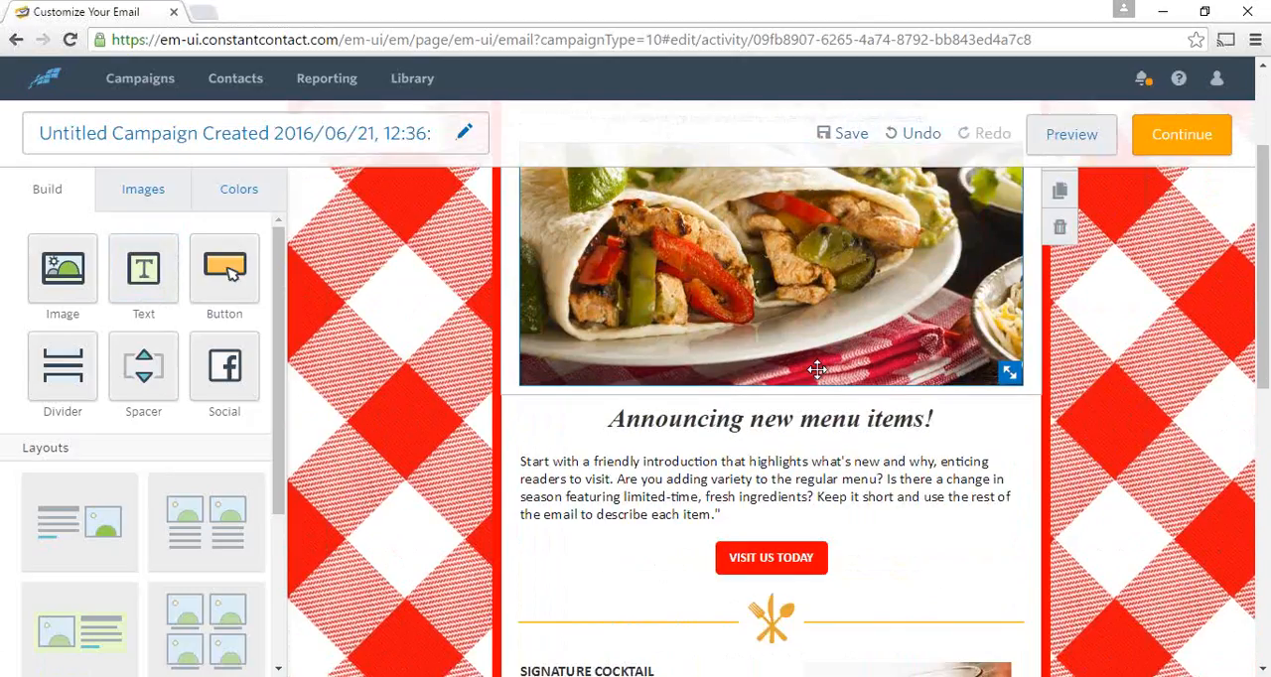
{"action": "scroll", "coordinate": [817, 370], "scroll_direction": "up", "scroll_amount": 2}
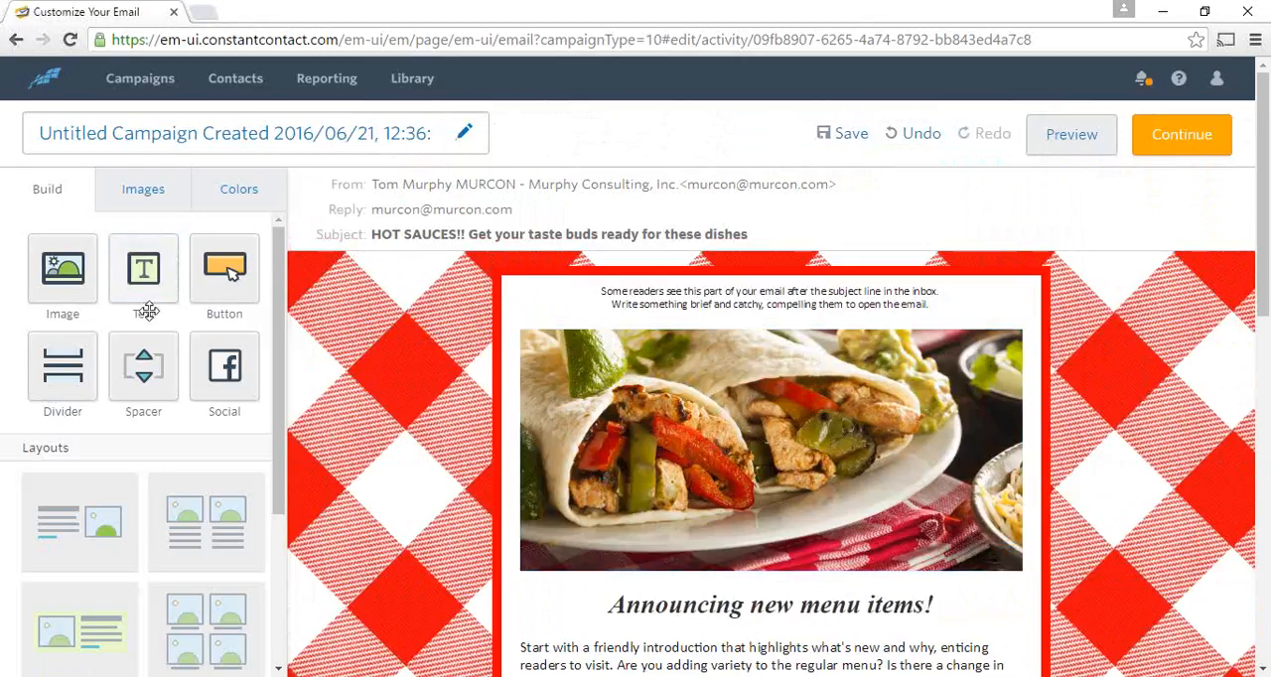
{"action": "mouse_move", "coordinate": [141, 266]}
{"action": "left_mouse_down"}
{"action": "mouse_move", "coordinate": [417, 500]}
{"action": "mouse_move", "coordinate": [778, 587]}
{"action": "mouse_move", "coordinate": [862, 583]}
{"action": "mouse_move", "coordinate": [885, 618]}
{"action": "mouse_move", "coordinate": [892, 588]}
{"action": "mouse_move", "coordinate": [733, 570]}
{"action": "mouse_move", "coordinate": [518, 526]}
{"action": "mouse_move", "coordinate": [509, 512]}
{"action": "mouse_move", "coordinate": [539, 501]}
{"action": "mouse_move", "coordinate": [556, 445]}
{"action": "mouse_move", "coordinate": [739, 452]}
{"action": "mouse_move", "coordinate": [710, 215]}
{"action": "left_mouse_up"}
{"action": "scroll", "coordinate": [519, 502], "scroll_direction": "down", "scroll_amount": 2}
{"action": "scroll", "coordinate": [740, 452], "scroll_direction": "down", "scroll_amount": 2}
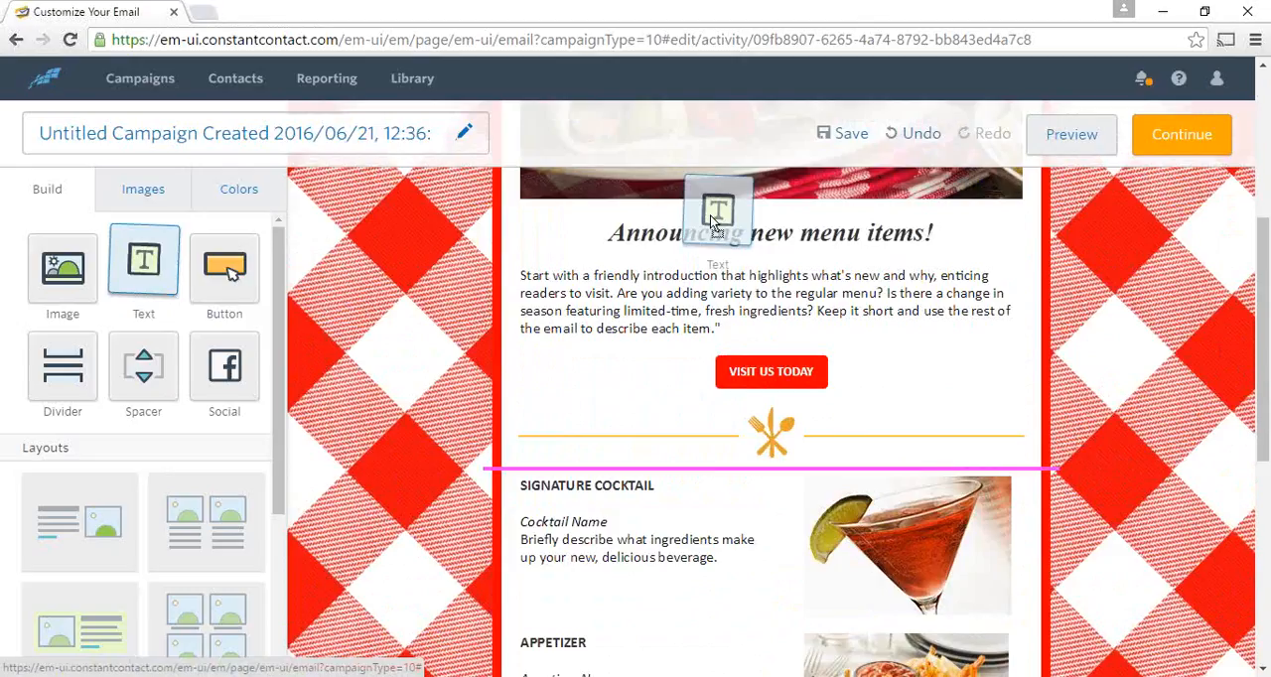
{"action": "left_click_drag", "start_coordinate": [710, 215], "coordinate": [710, 216]}
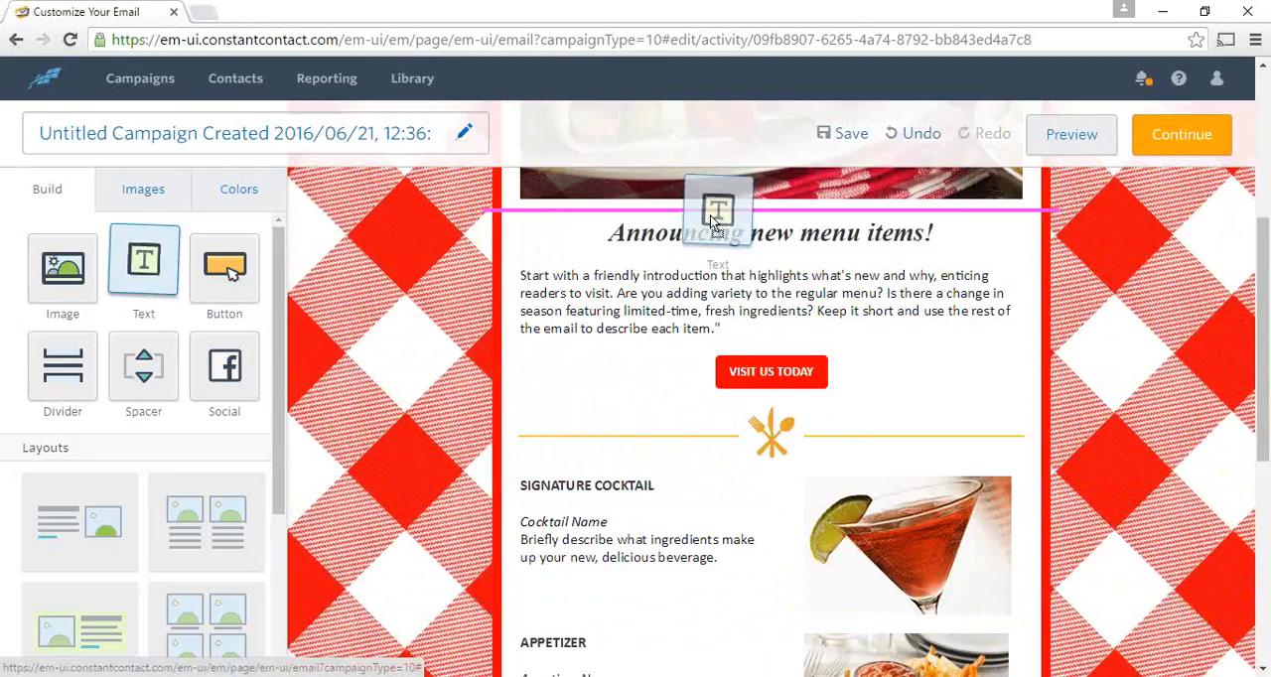
{"action": "left_click_drag", "start_coordinate": [710, 216], "coordinate": [710, 216]}
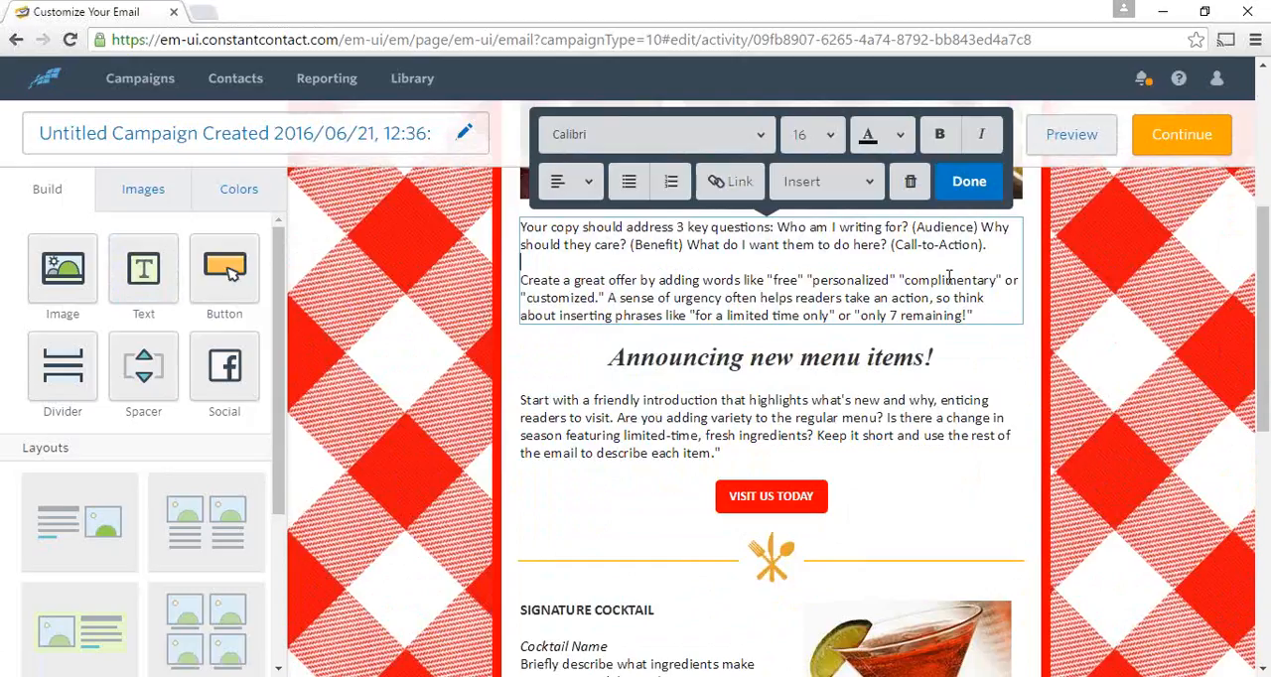
{"action": "left_click", "coordinate": [978, 183]}
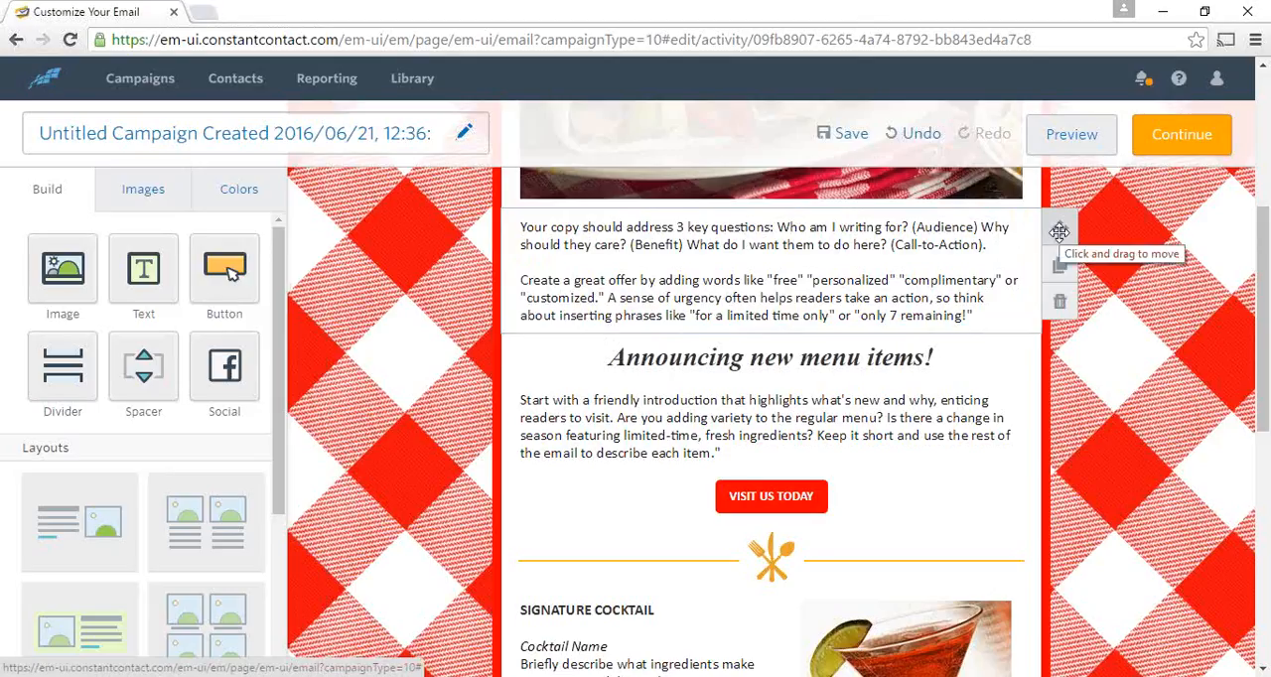
- Try moving the new text block below the introduction paragraph, and return it to its place above the heading
{"action": "left_click_drag", "start_coordinate": [1059, 231], "coordinate": [492, 467]}
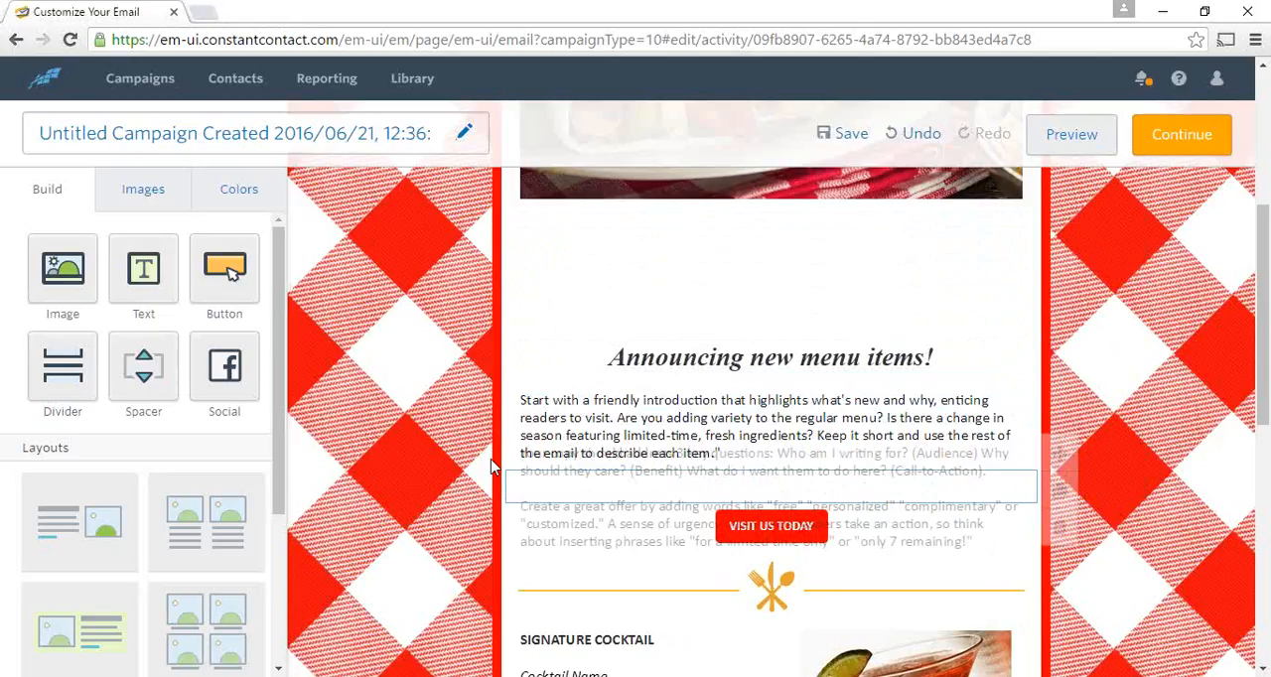
{"action": "left_click_drag", "start_coordinate": [492, 467], "coordinate": [529, 235]}
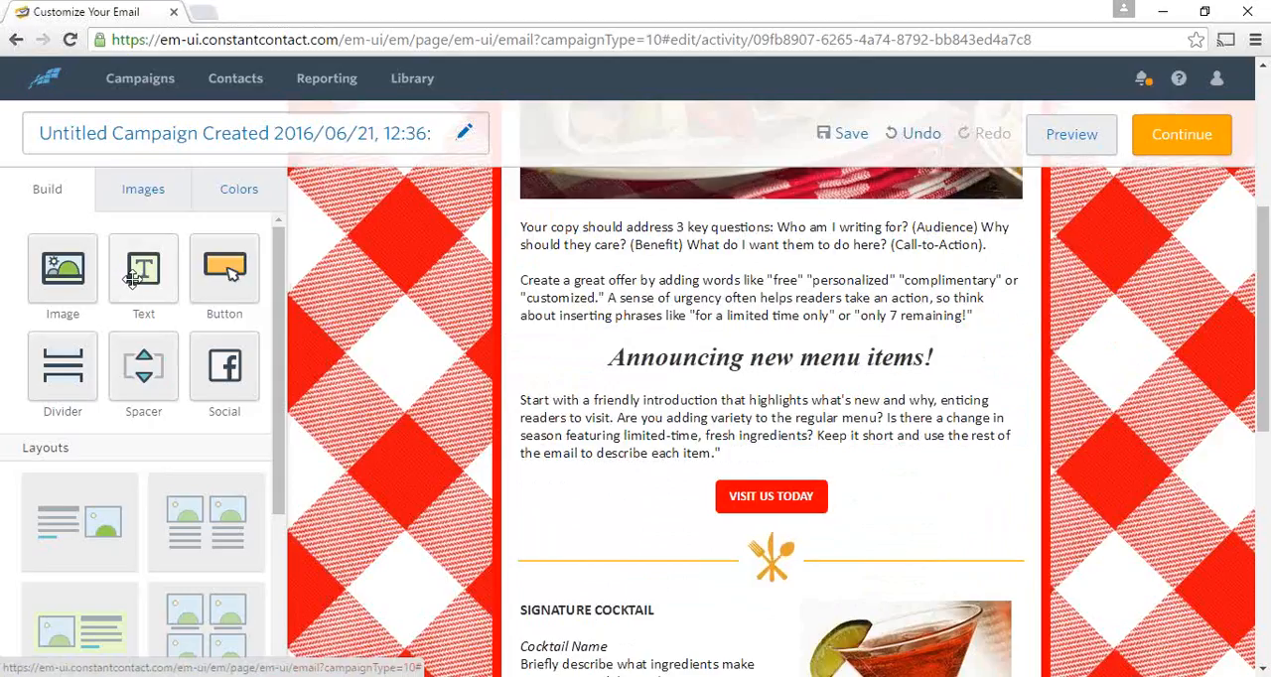
- Place an image block at the left of the introduction paragraph and fill it with jack.png from the image library
{"action": "left_click_drag", "start_coordinate": [70, 266], "coordinate": [557, 418]}
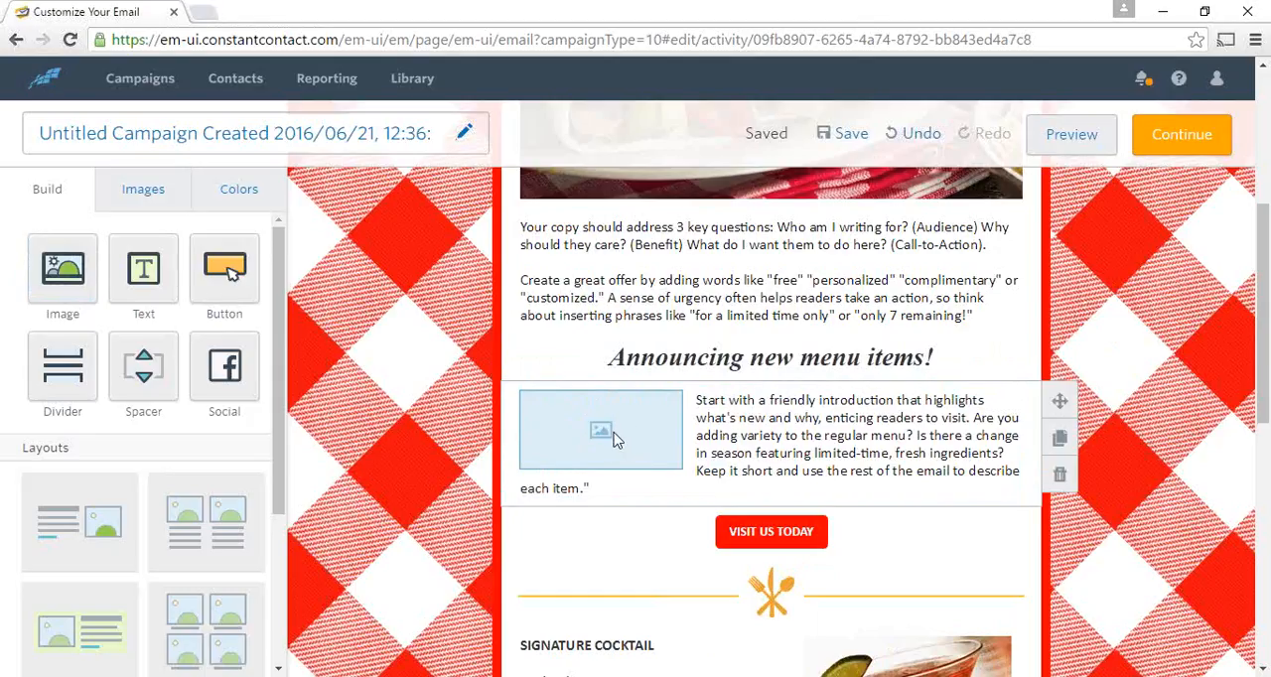
{"action": "left_click", "coordinate": [615, 431]}
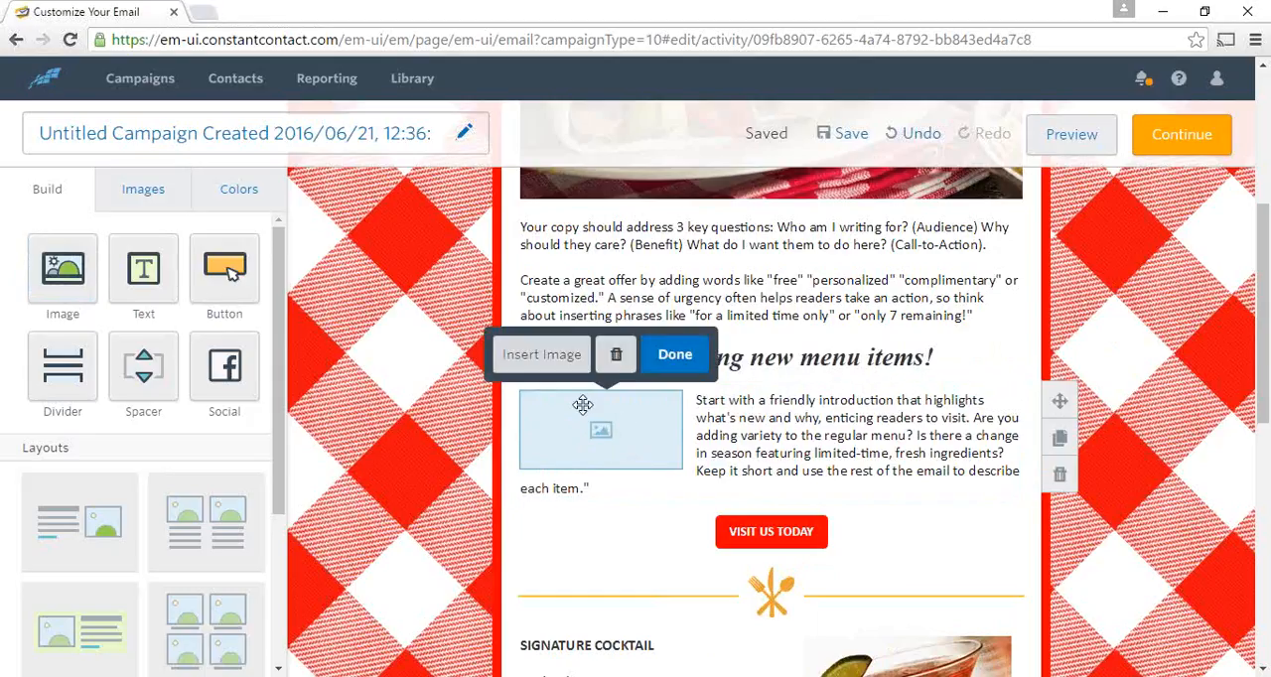
{"action": "left_click", "coordinate": [548, 356]}
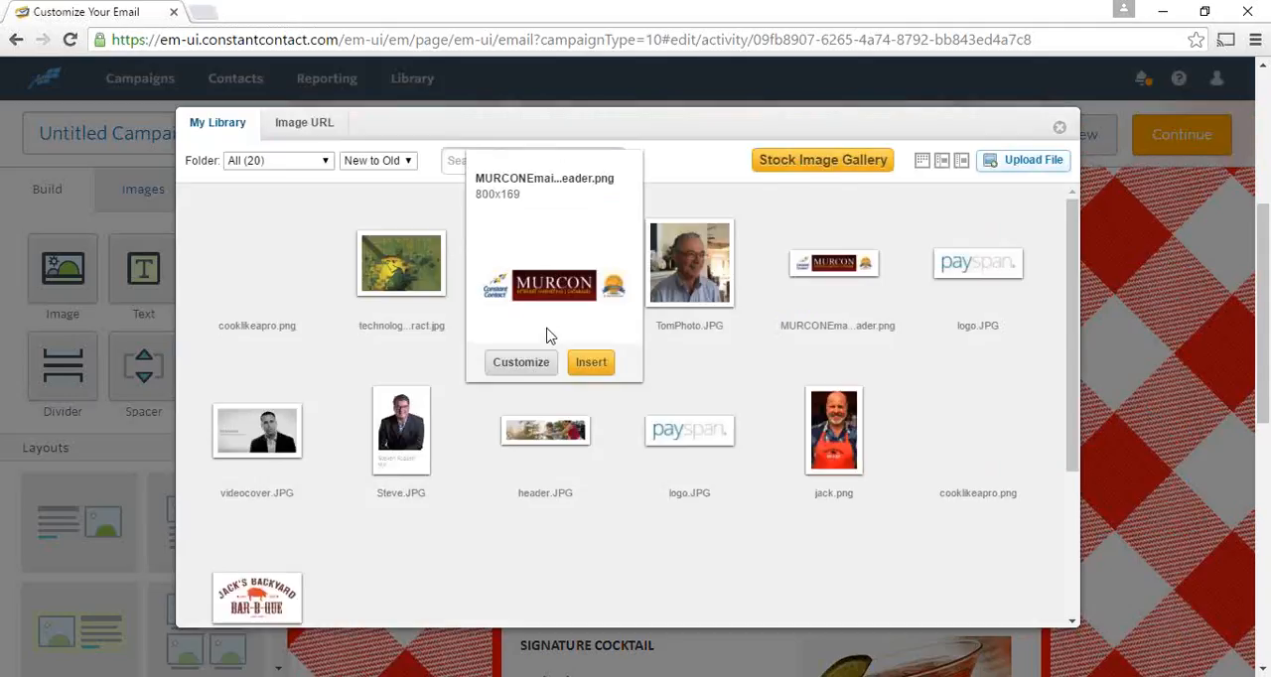
{"action": "mouse_move", "coordinate": [830, 444]}
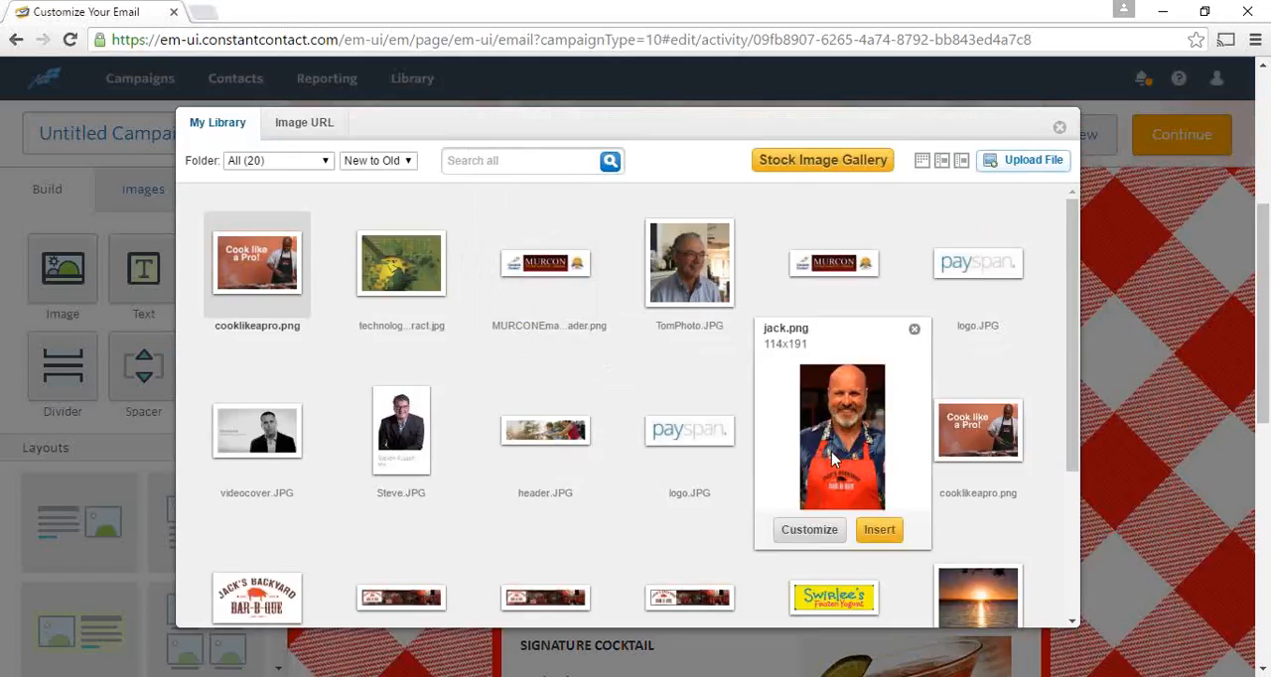
{"action": "left_click", "coordinate": [880, 533]}
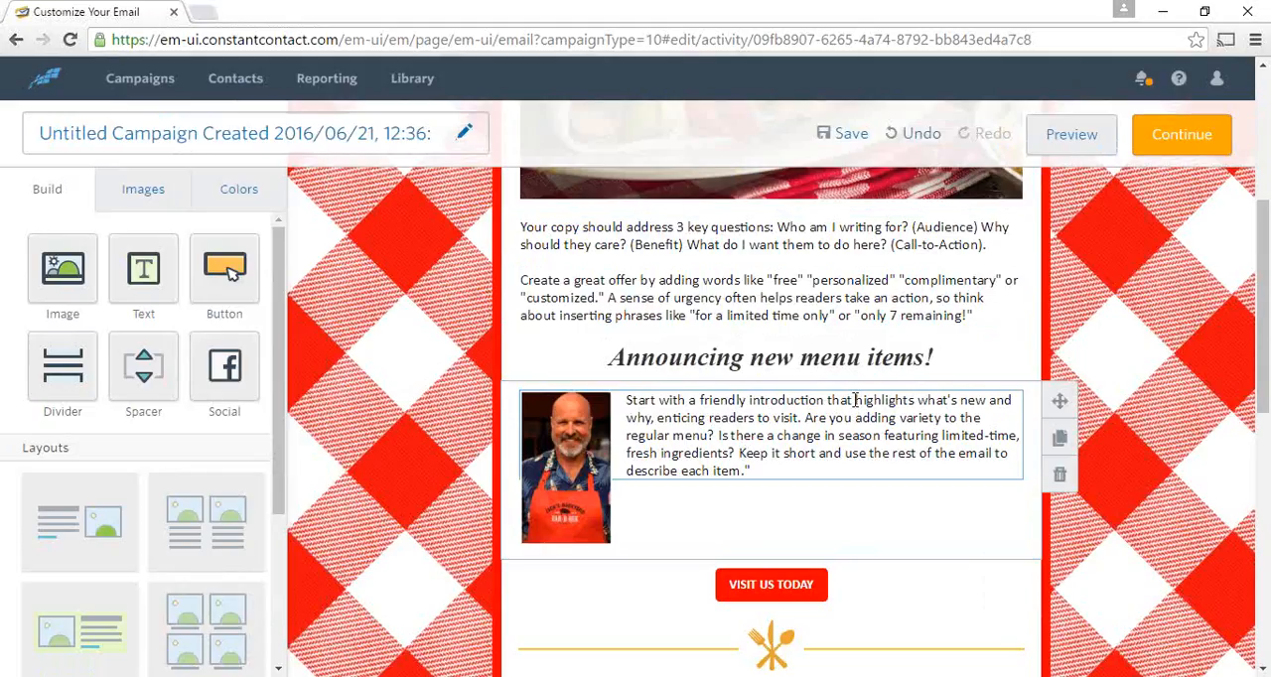
- Widen the text column of the SIGNATURE COCKTAIL row by shifting its column divider toward the cocktail photo
{"action": "scroll", "coordinate": [856, 395], "scroll_direction": "down", "scroll_amount": 3}
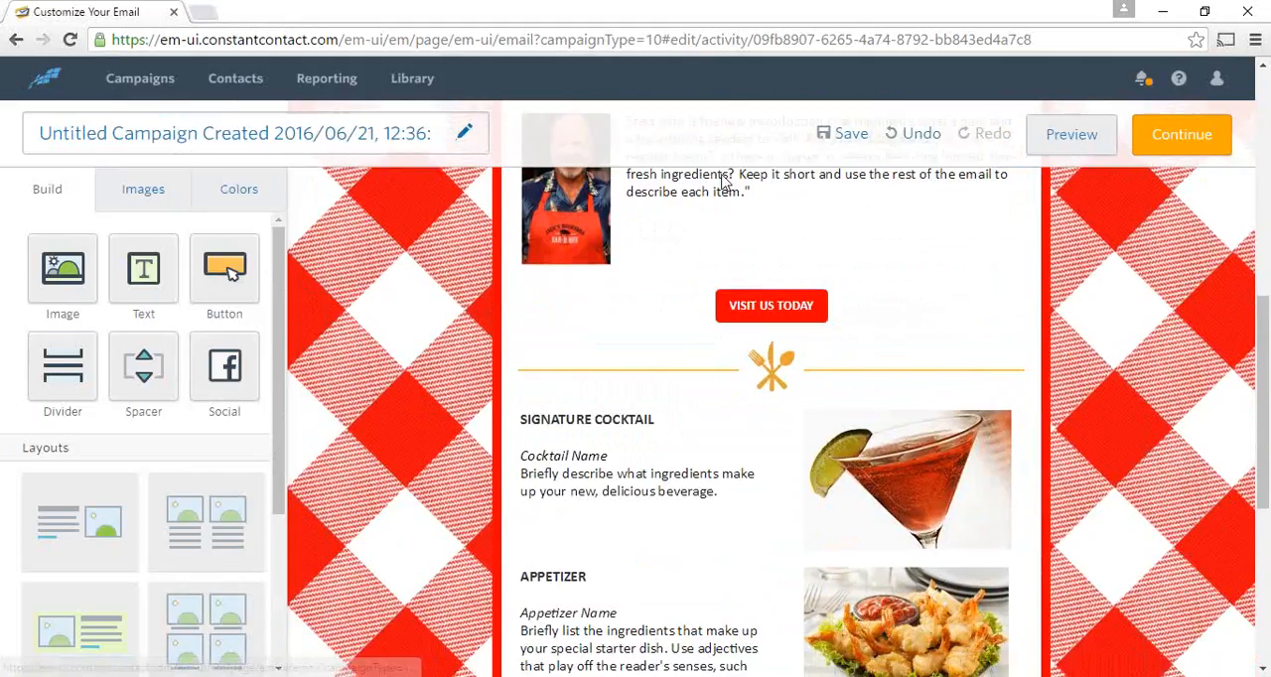
{"action": "scroll", "coordinate": [636, 440], "scroll_direction": "down", "scroll_amount": 1}
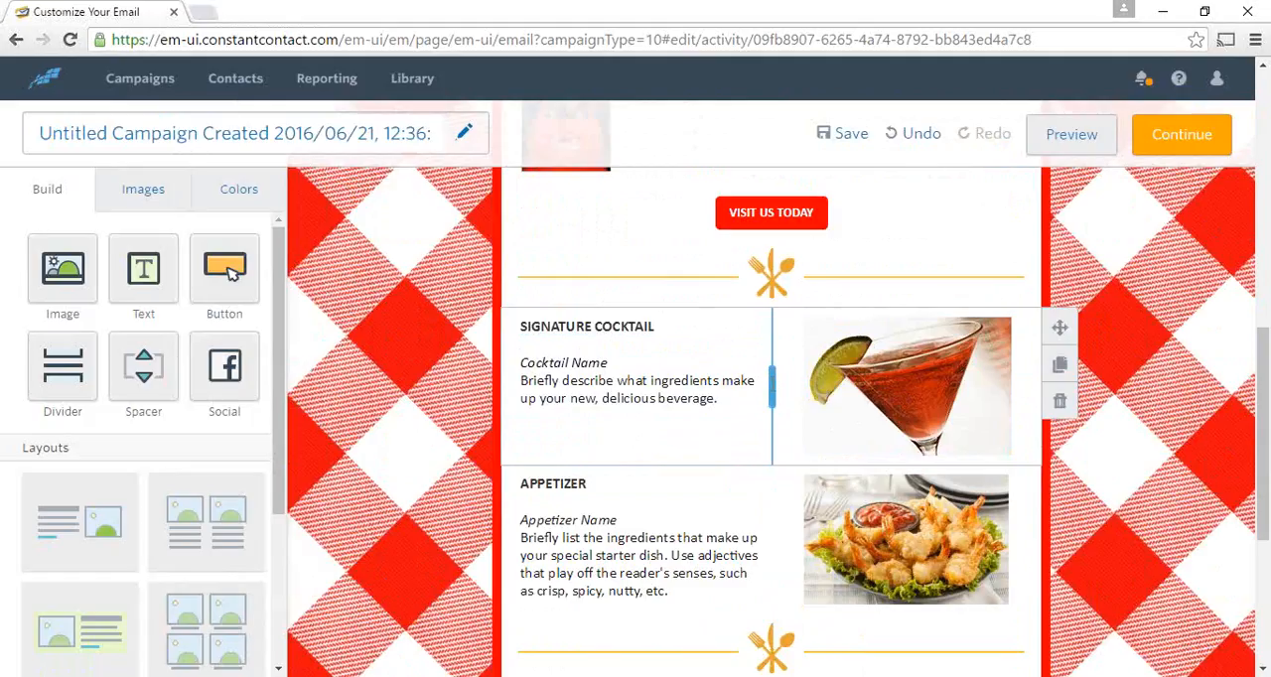
{"action": "left_click_drag", "start_coordinate": [772, 385], "coordinate": [837, 367]}
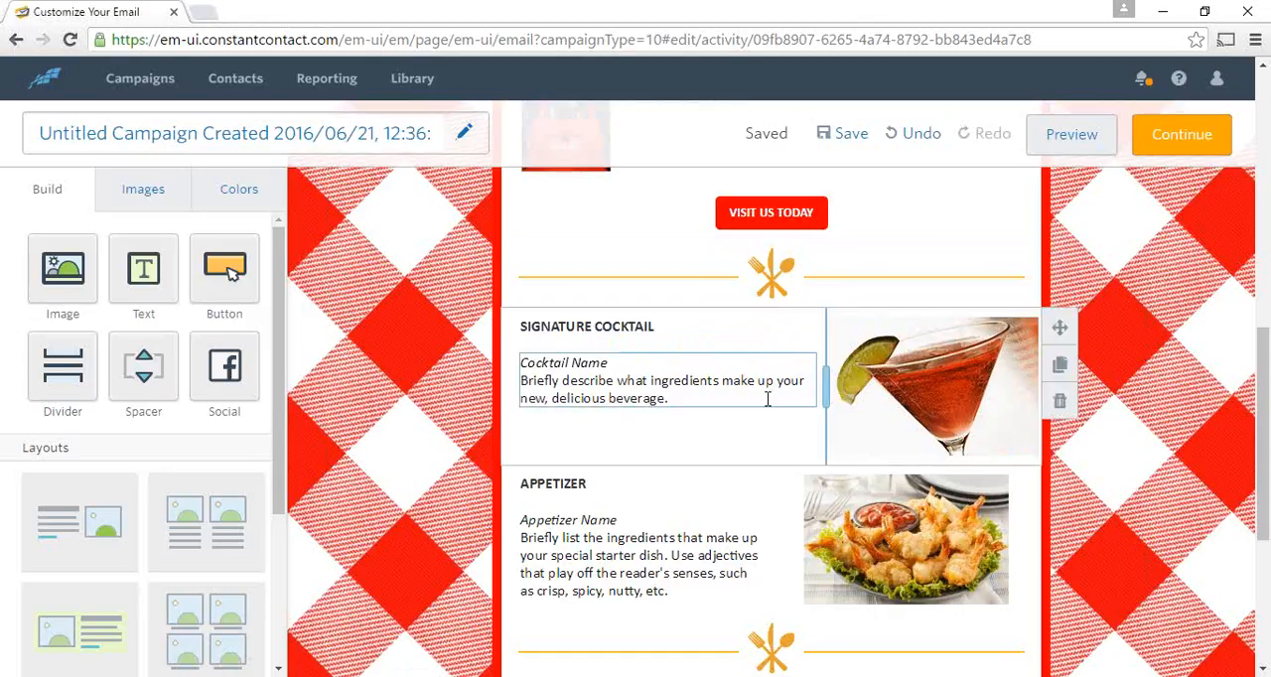
- Delete the VISIT US TODAY button row and add a new button in a column to the right of the introduction paragraph
{"action": "scroll", "coordinate": [740, 330], "scroll_direction": "down", "scroll_amount": 2}
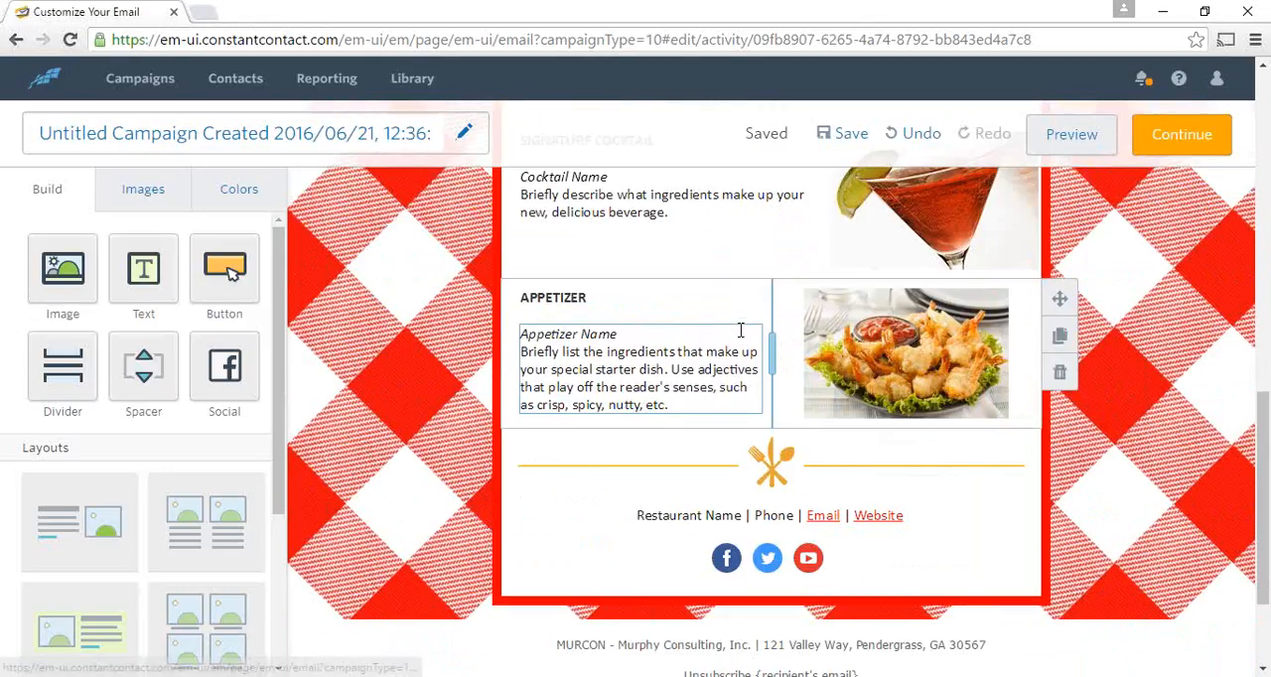
{"action": "scroll", "coordinate": [731, 315], "scroll_direction": "down", "scroll_amount": 1}
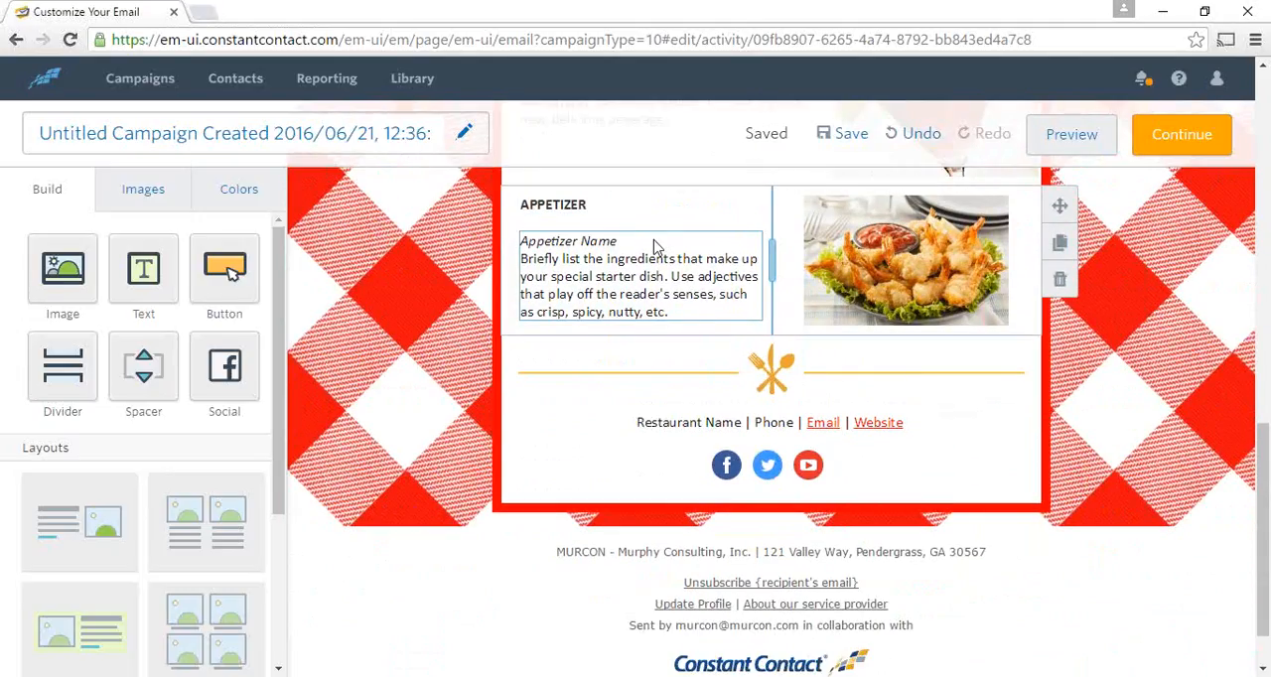
{"action": "scroll", "coordinate": [654, 239], "scroll_direction": "up", "scroll_amount": 4}
{"action": "scroll", "coordinate": [655, 239], "scroll_direction": "up", "scroll_amount": 1}
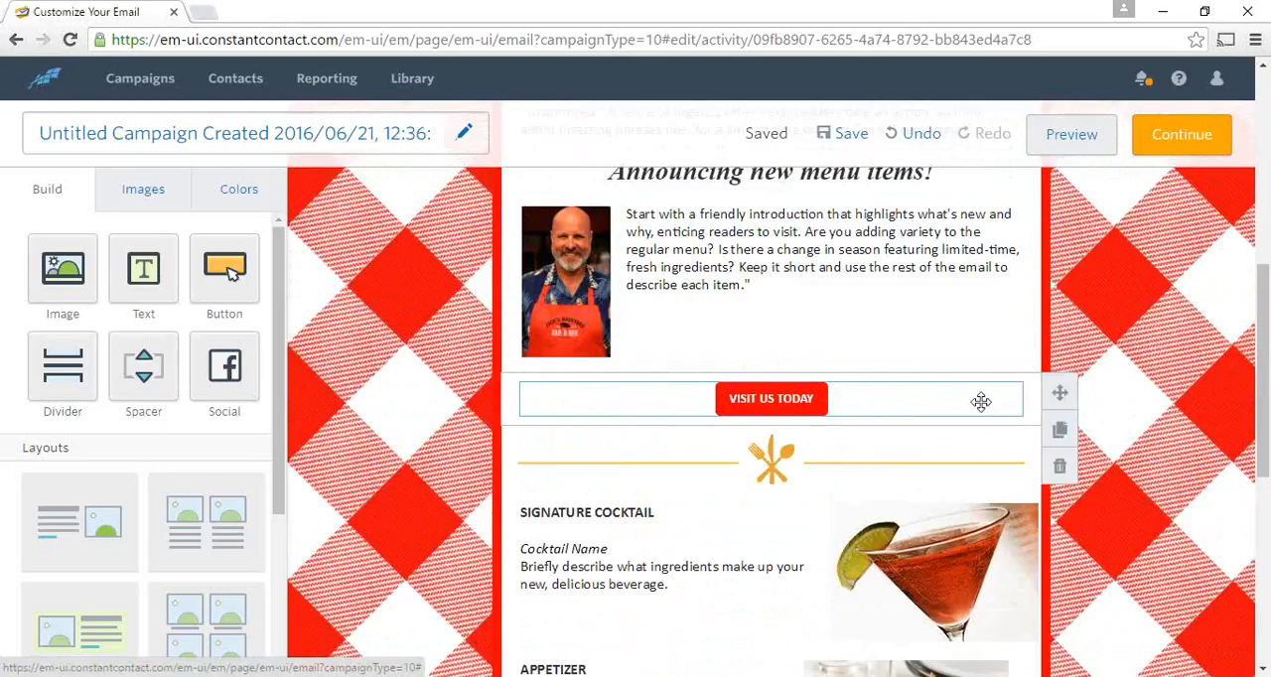
{"action": "scroll", "coordinate": [1056, 414], "scroll_direction": "down", "scroll_amount": 1}
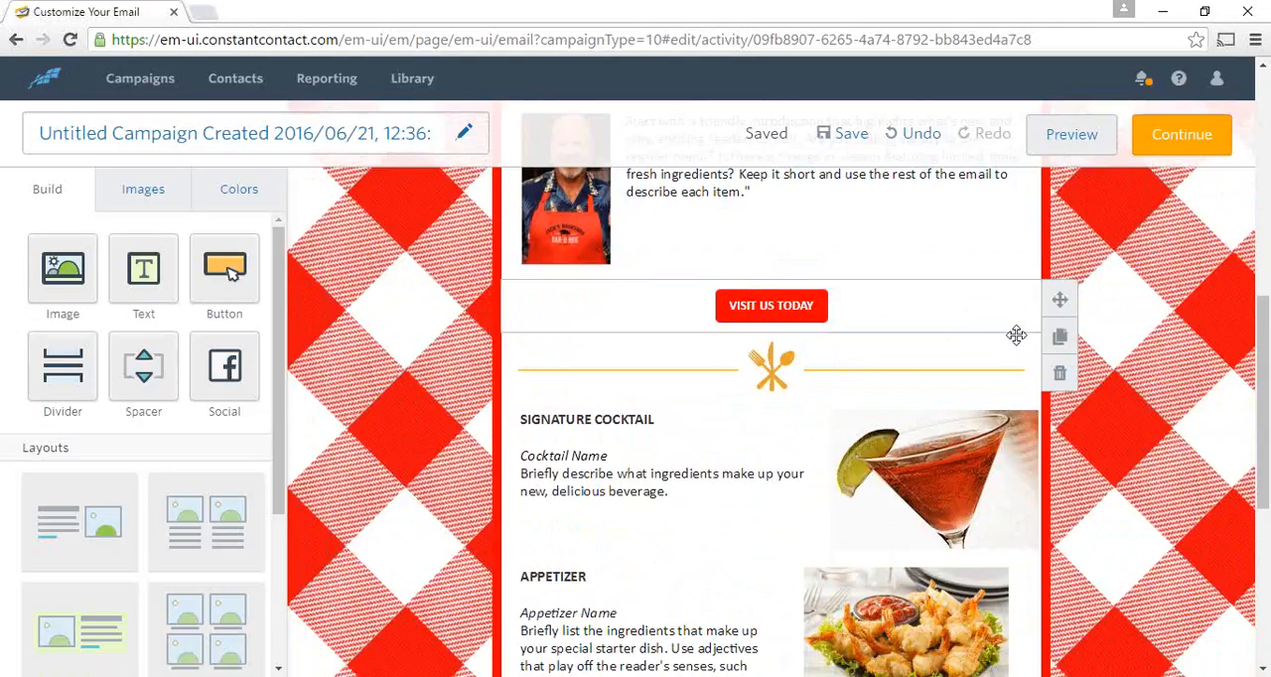
{"action": "left_click", "coordinate": [1060, 369]}
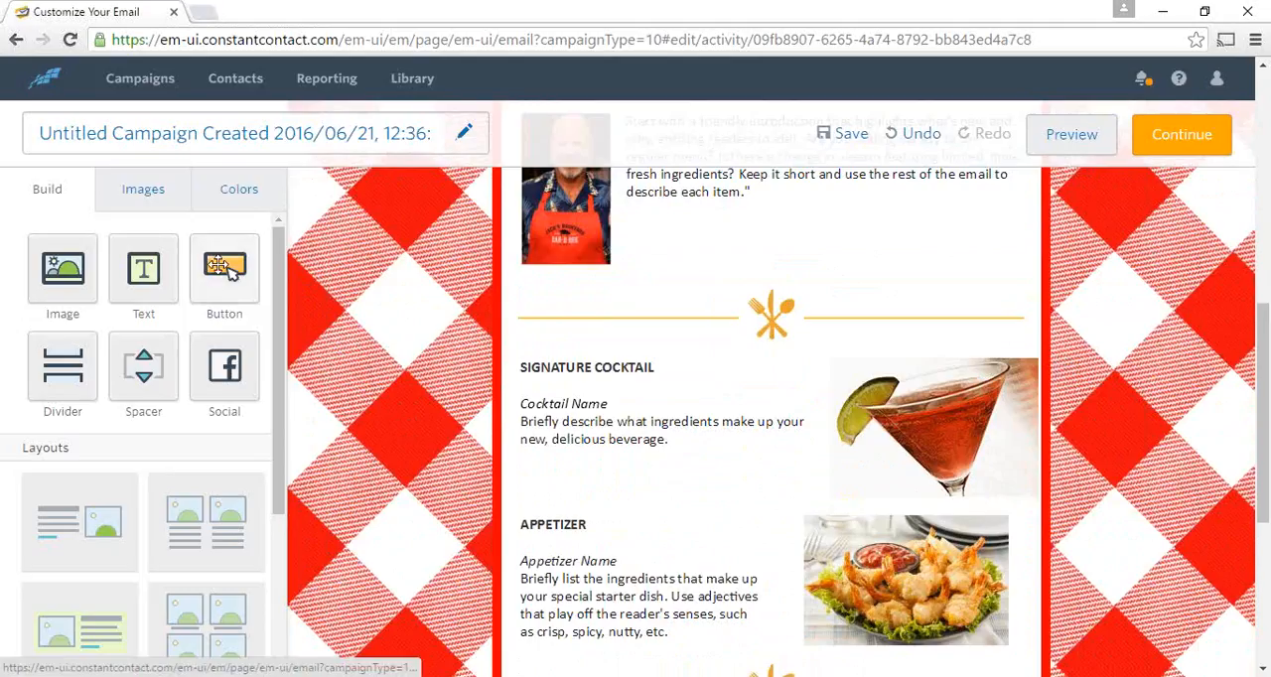
{"action": "left_click_drag", "start_coordinate": [224, 270], "coordinate": [840, 275]}
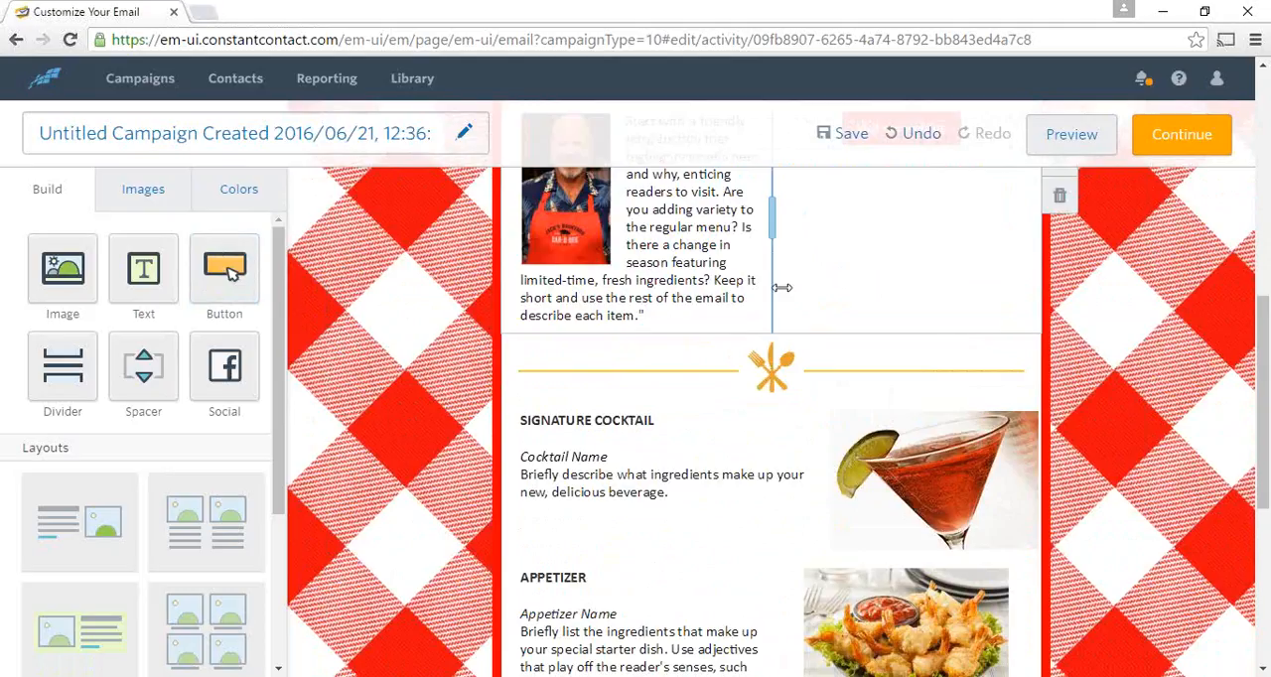
{"action": "scroll", "coordinate": [715, 506], "scroll_direction": "up", "scroll_amount": 2}
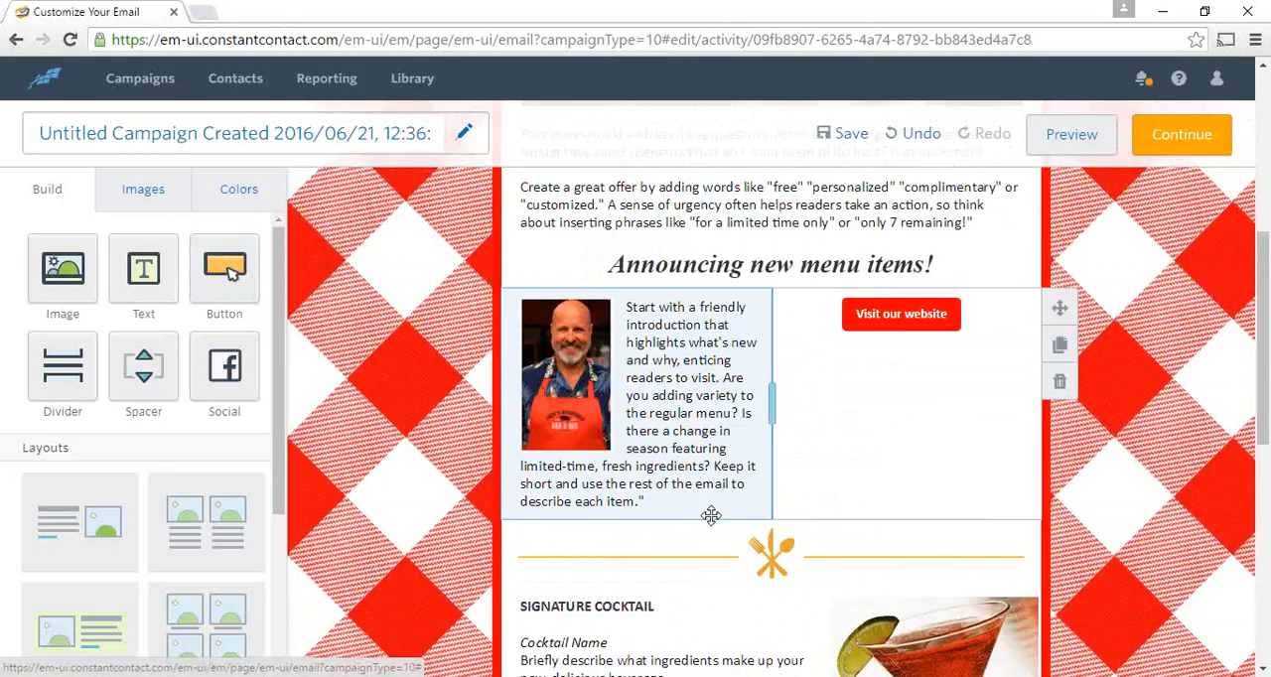
{"action": "left_click", "coordinate": [913, 315]}
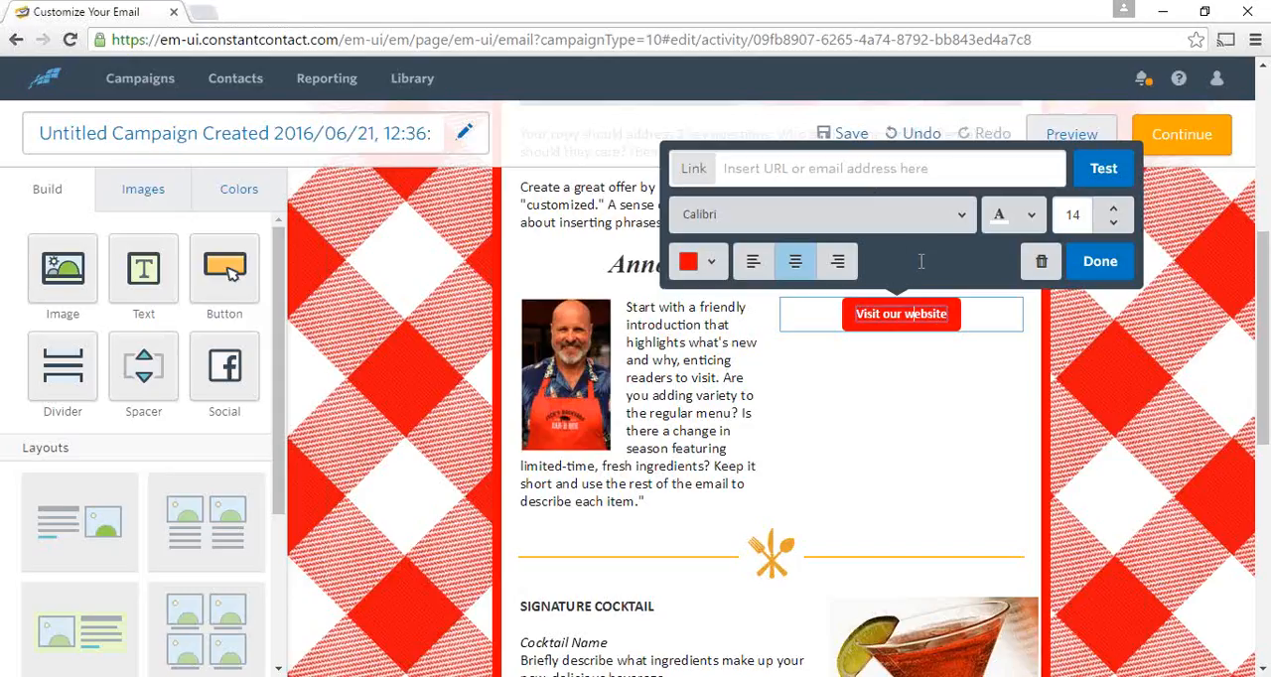
{"action": "left_click", "coordinate": [915, 165]}
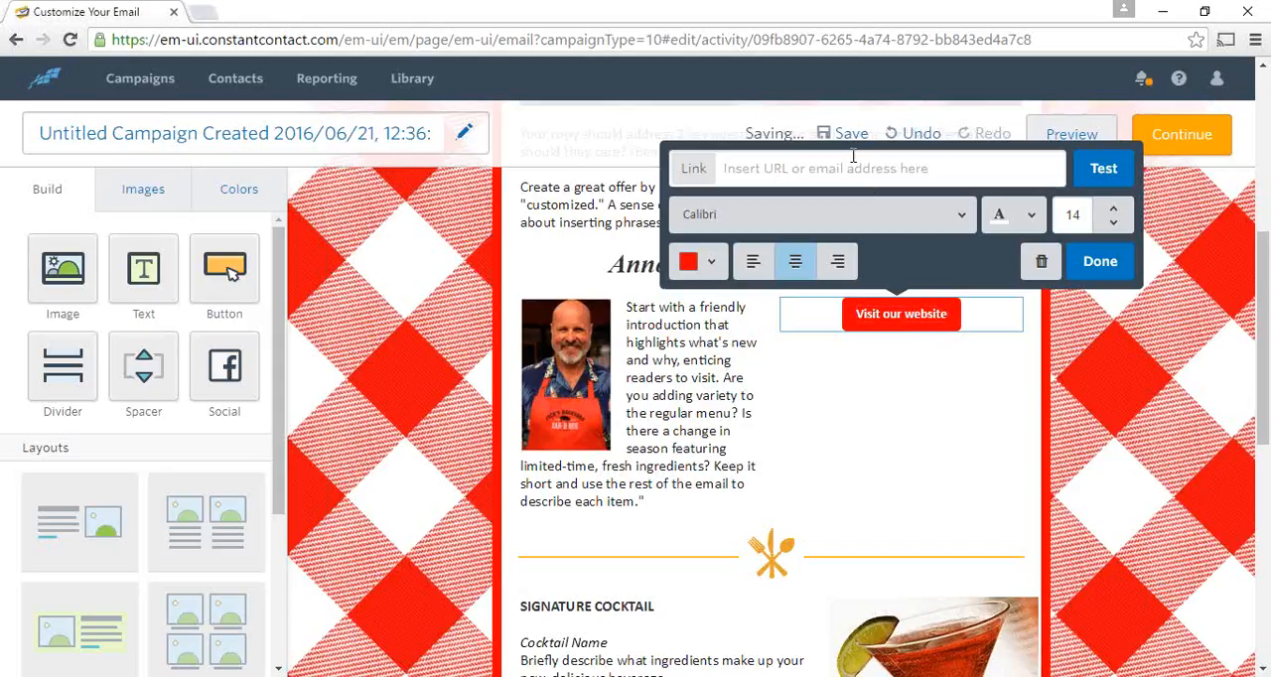
{"action": "type", "text": "http"}
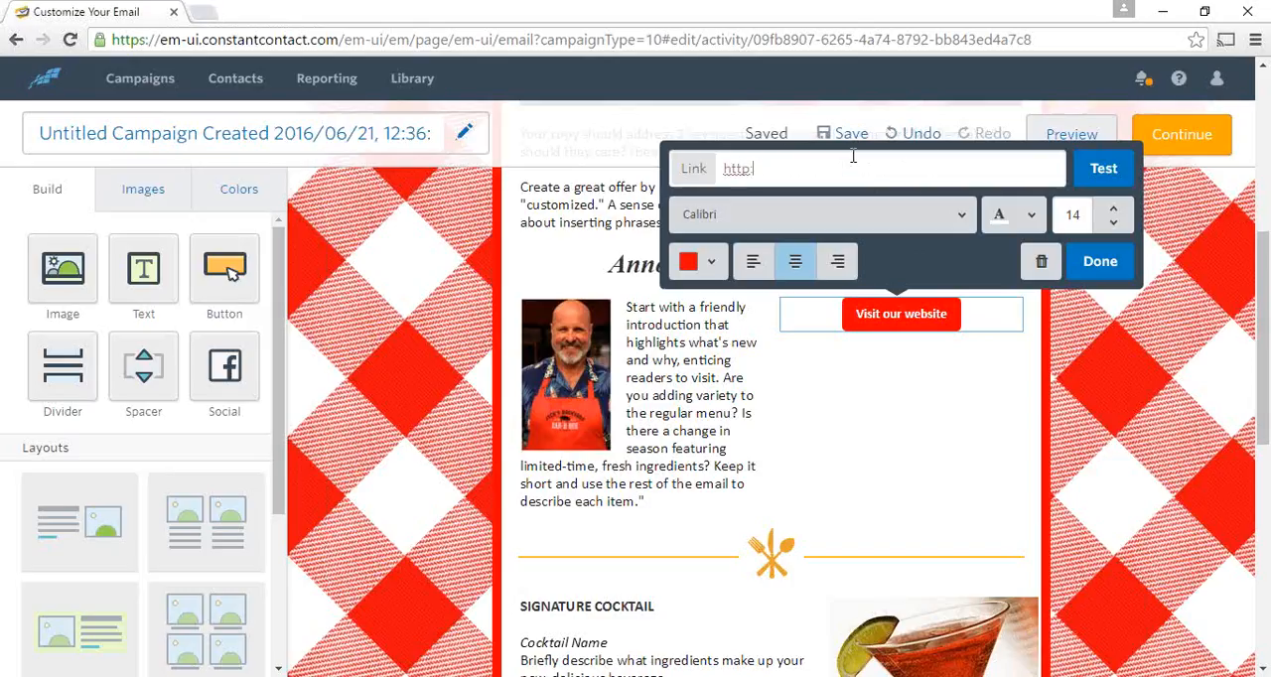
{"action": "type", "text": "://murcon.com"}
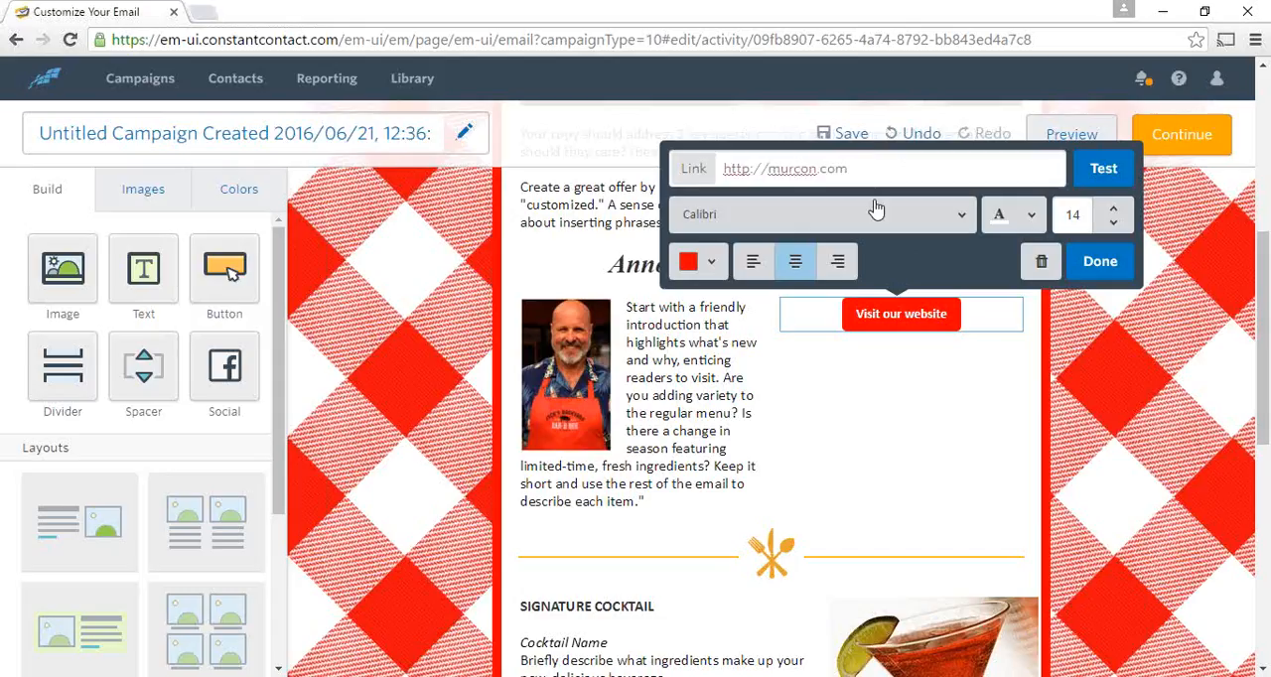
{"action": "left_click", "coordinate": [1107, 172]}
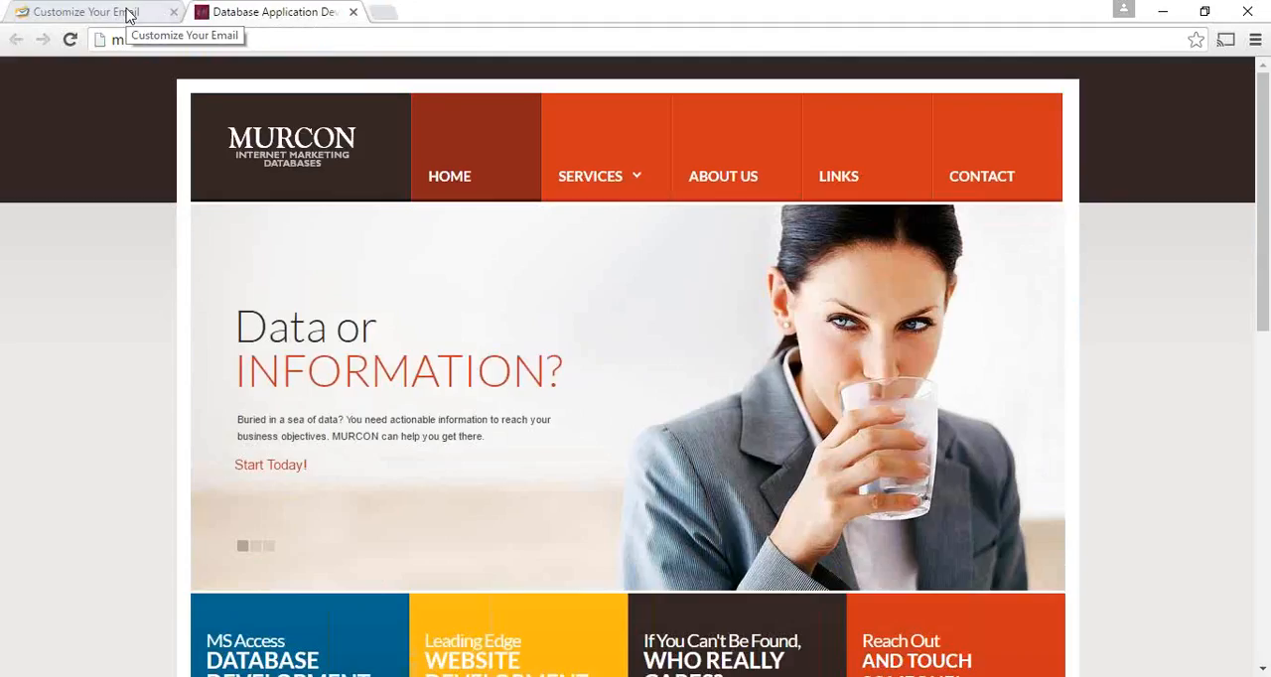
{"action": "left_click", "coordinate": [127, 14]}
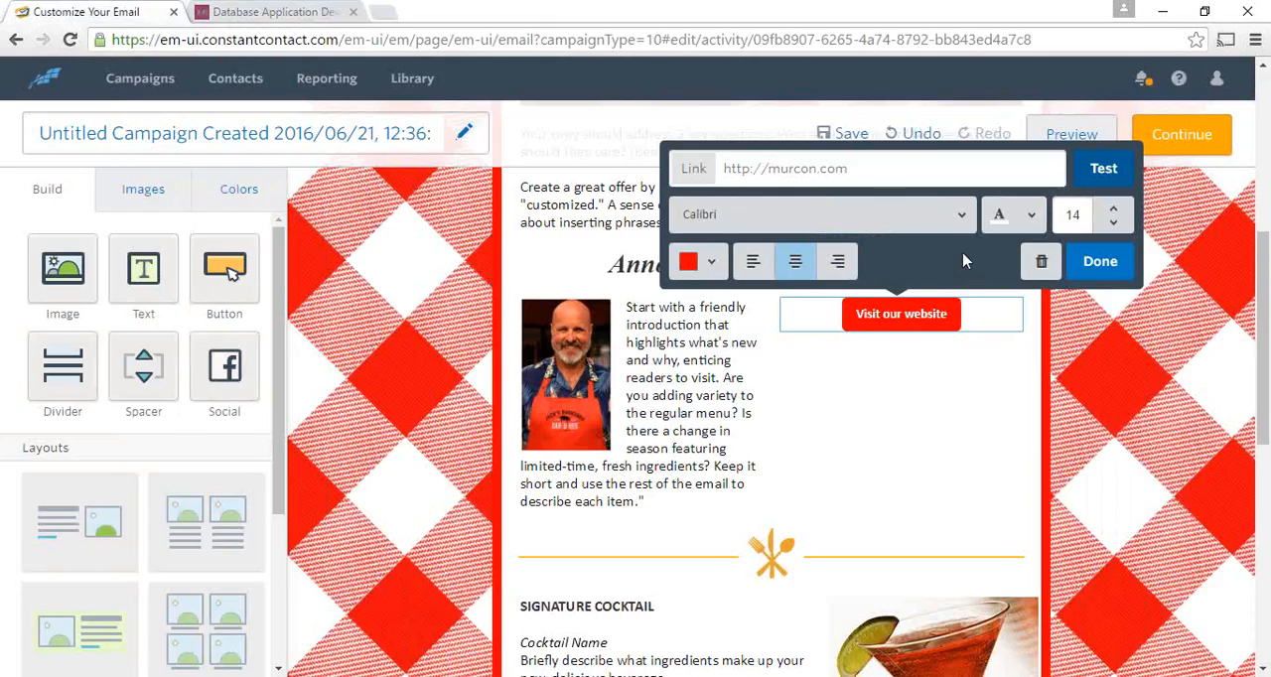
{"action": "left_click", "coordinate": [1104, 270]}
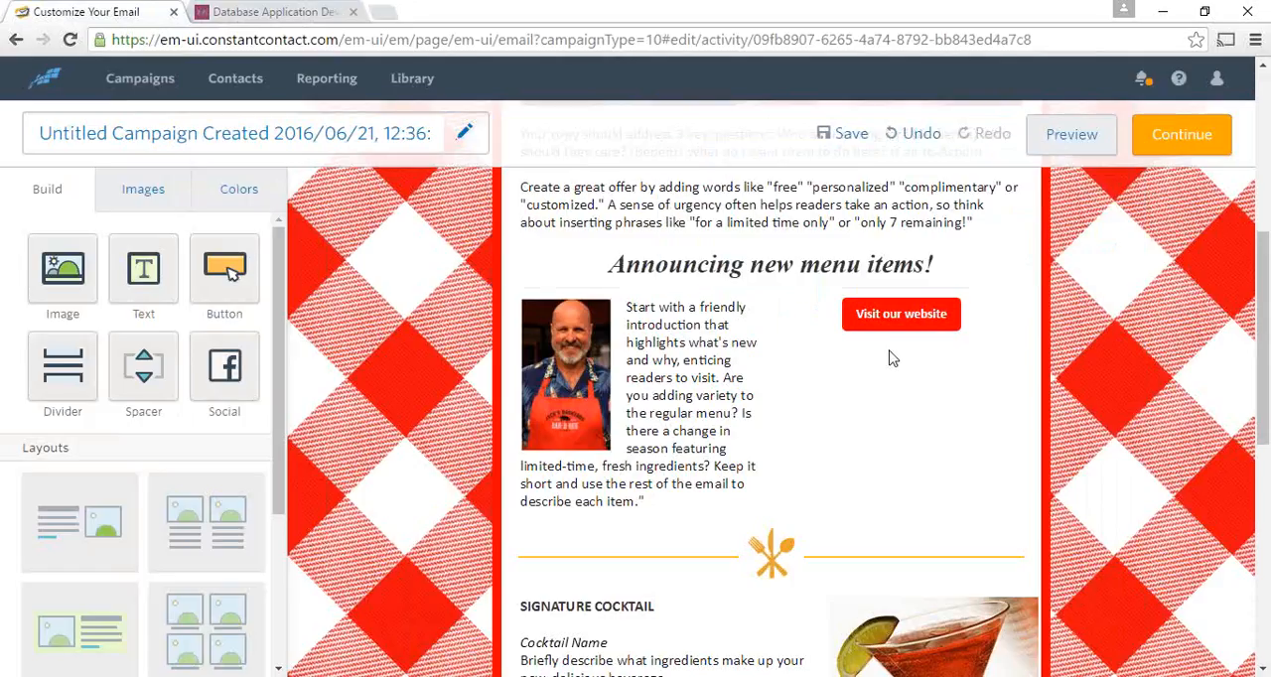
- Add a divider line across the full width above the SIGNATURE COCKTAIL row and open its formatting settings
{"action": "scroll", "coordinate": [899, 328], "scroll_direction": "down", "scroll_amount": 2}
{"action": "scroll", "coordinate": [914, 292], "scroll_direction": "up", "scroll_amount": 1}
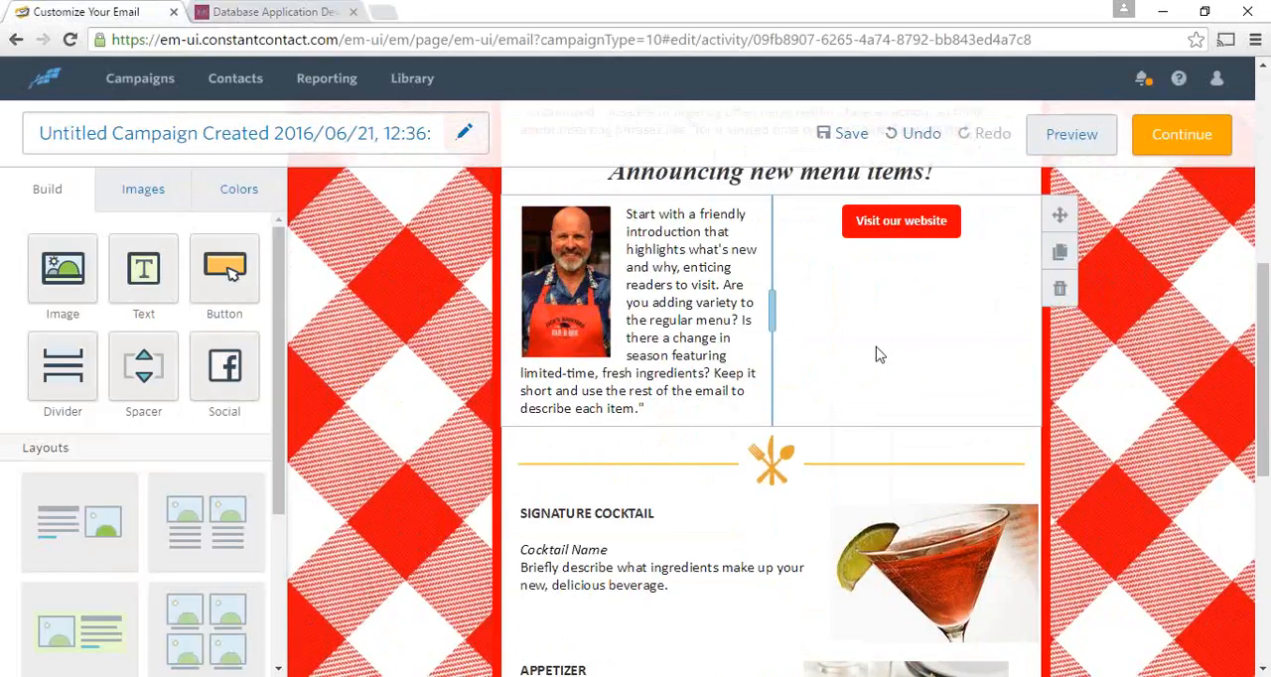
{"action": "scroll", "coordinate": [860, 364], "scroll_direction": "down", "scroll_amount": 2}
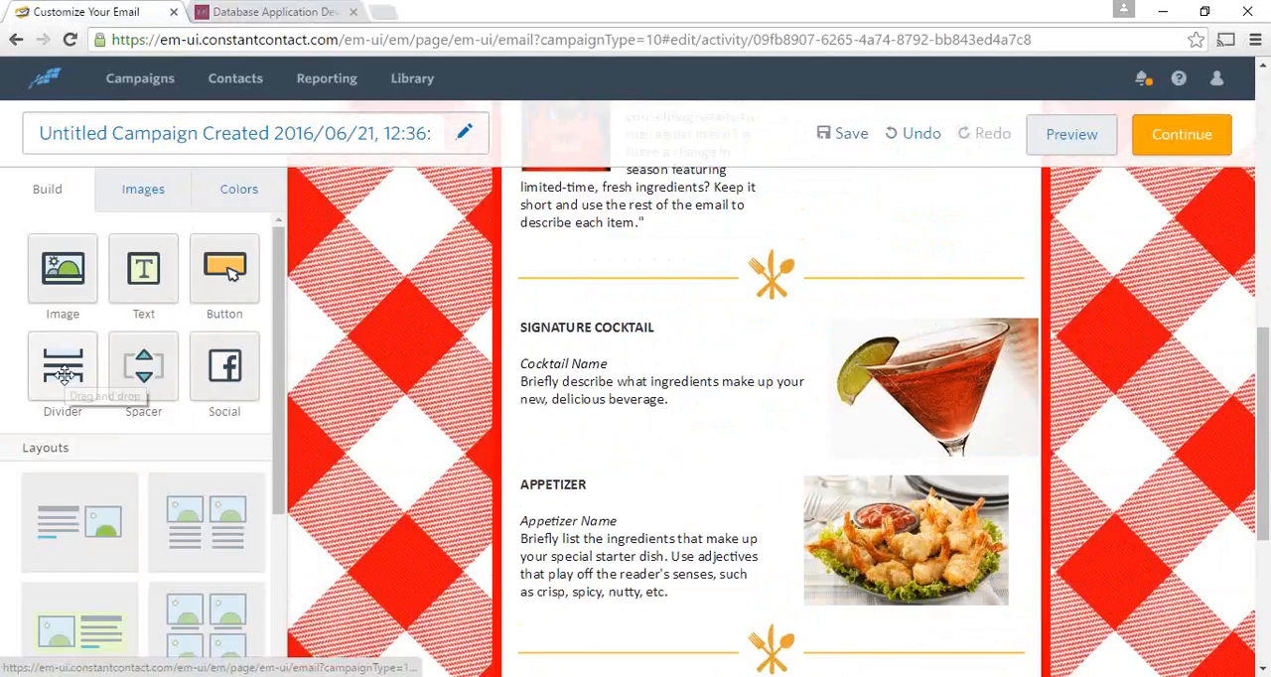
{"action": "mouse_move", "coordinate": [62, 374]}
{"action": "left_mouse_down"}
{"action": "mouse_move", "coordinate": [414, 306]}
{"action": "mouse_move", "coordinate": [750, 317]}
{"action": "left_mouse_up"}
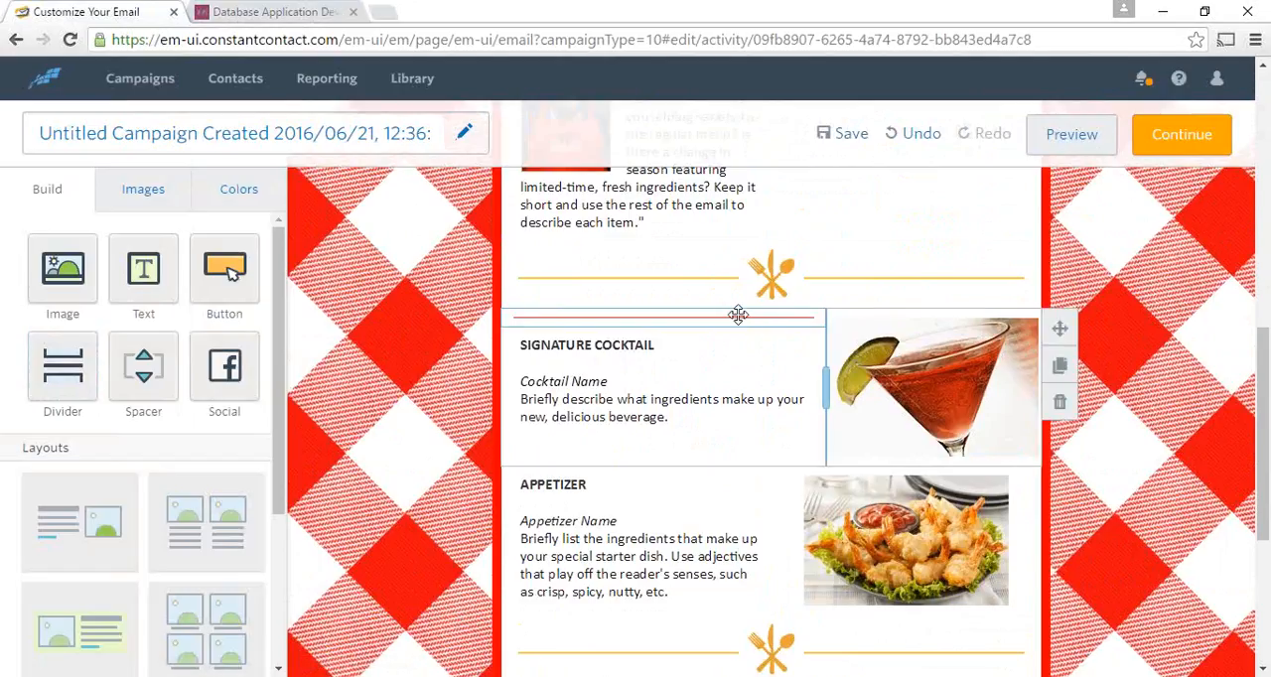
{"action": "mouse_move", "coordinate": [744, 314]}
{"action": "left_mouse_down"}
{"action": "mouse_move", "coordinate": [751, 287]}
{"action": "mouse_move", "coordinate": [837, 278]}
{"action": "left_mouse_up"}
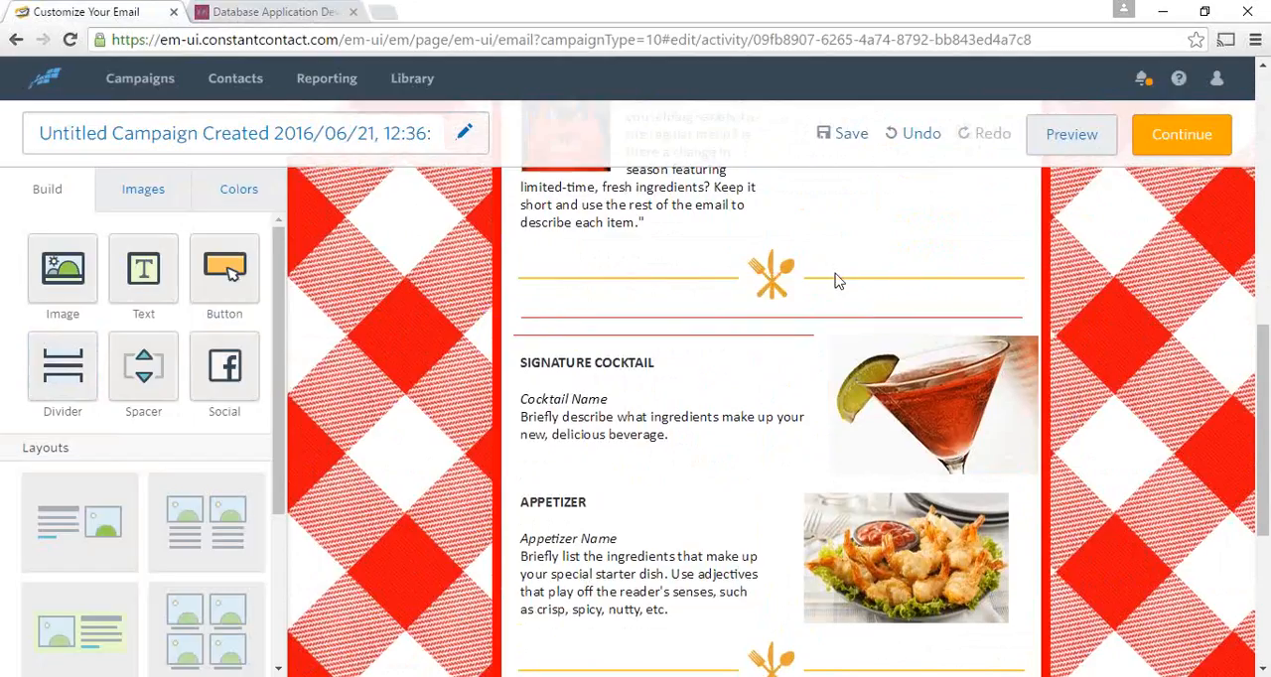
{"action": "left_click", "coordinate": [801, 315]}
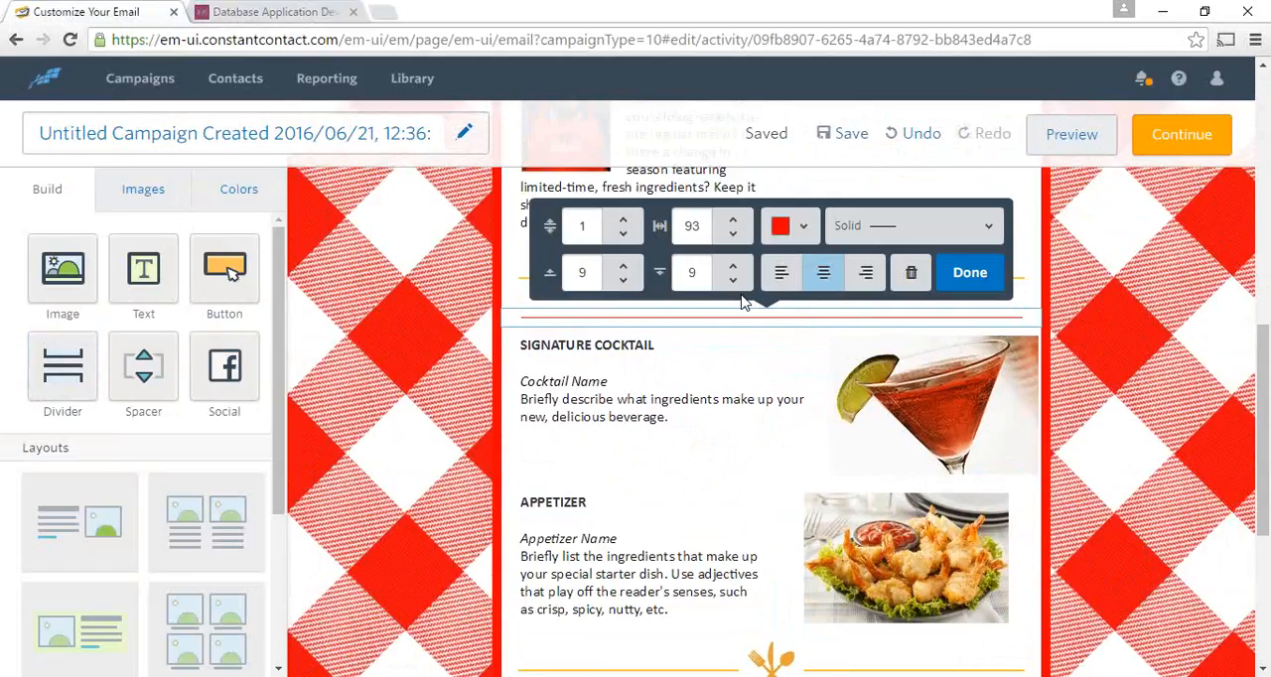
- Delete the new divider line above the SIGNATURE COCKTAIL row
{"action": "left_click", "coordinate": [913, 273]}
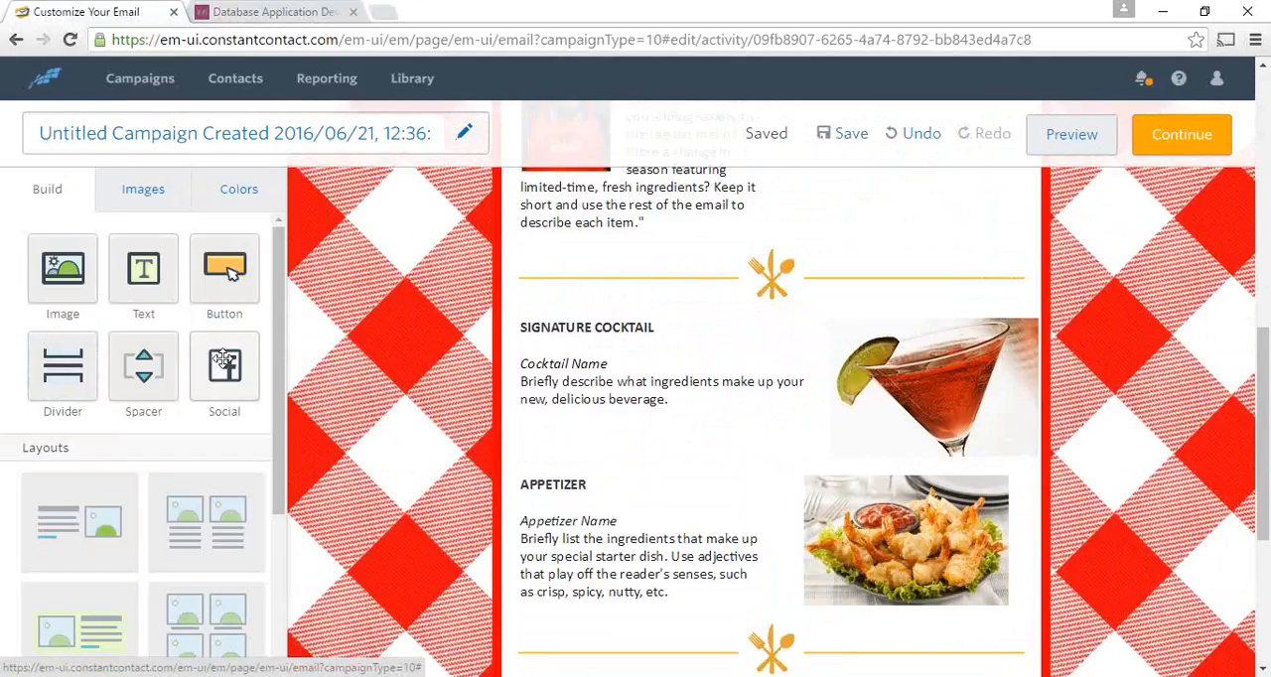
- Add a social block above the existing social icons and review its list of available networks, cancelling without changes
{"action": "scroll", "coordinate": [784, 477], "scroll_direction": "down", "scroll_amount": 1}
{"action": "scroll", "coordinate": [784, 477], "scroll_direction": "down", "scroll_amount": 5}
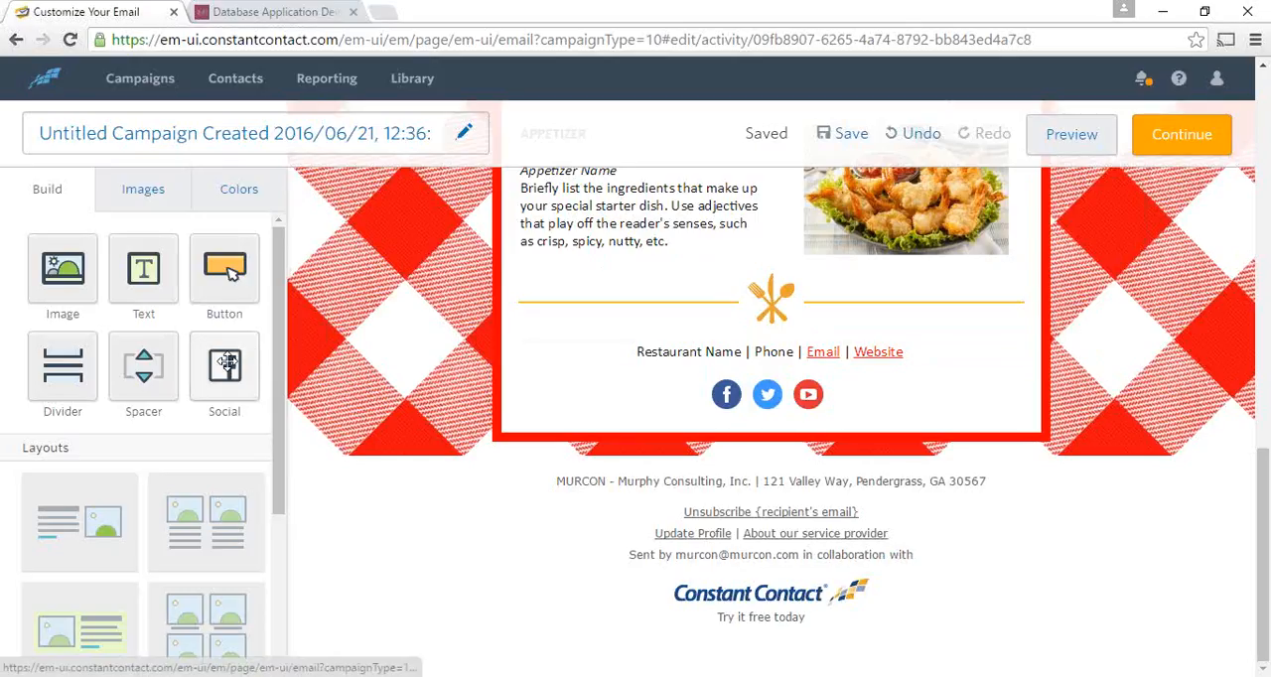
{"action": "left_click_drag", "start_coordinate": [225, 365], "coordinate": [795, 375]}
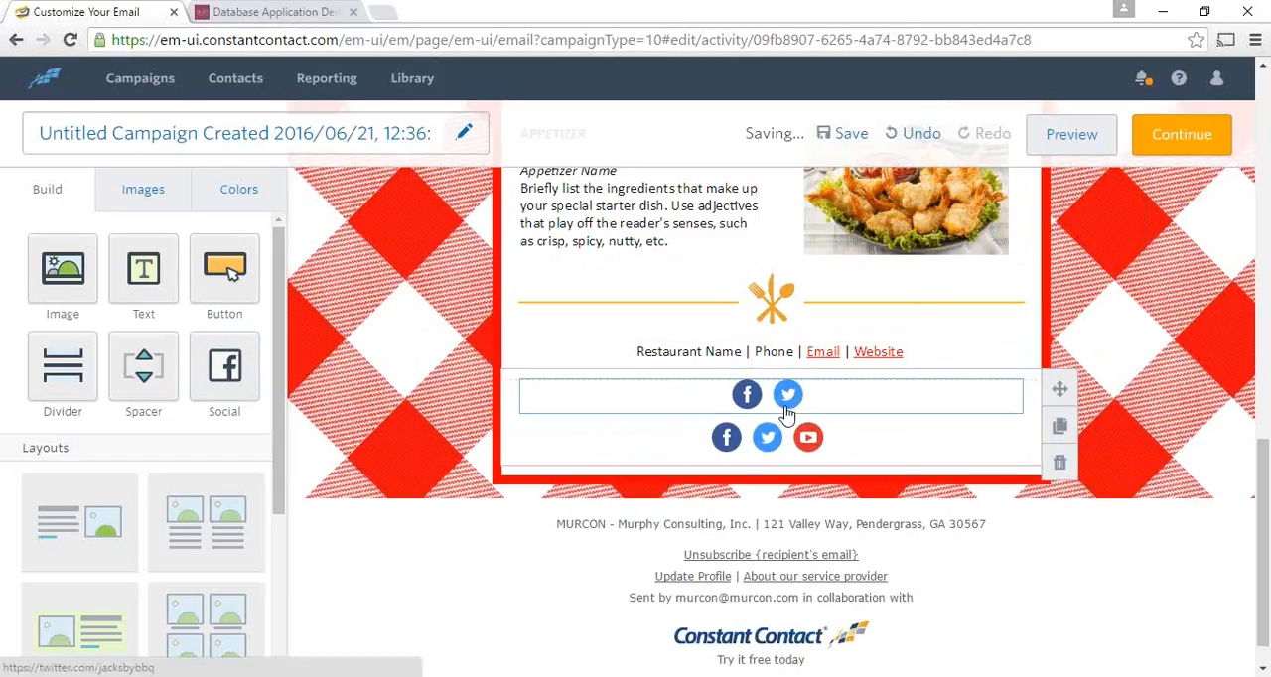
{"action": "left_click", "coordinate": [834, 415]}
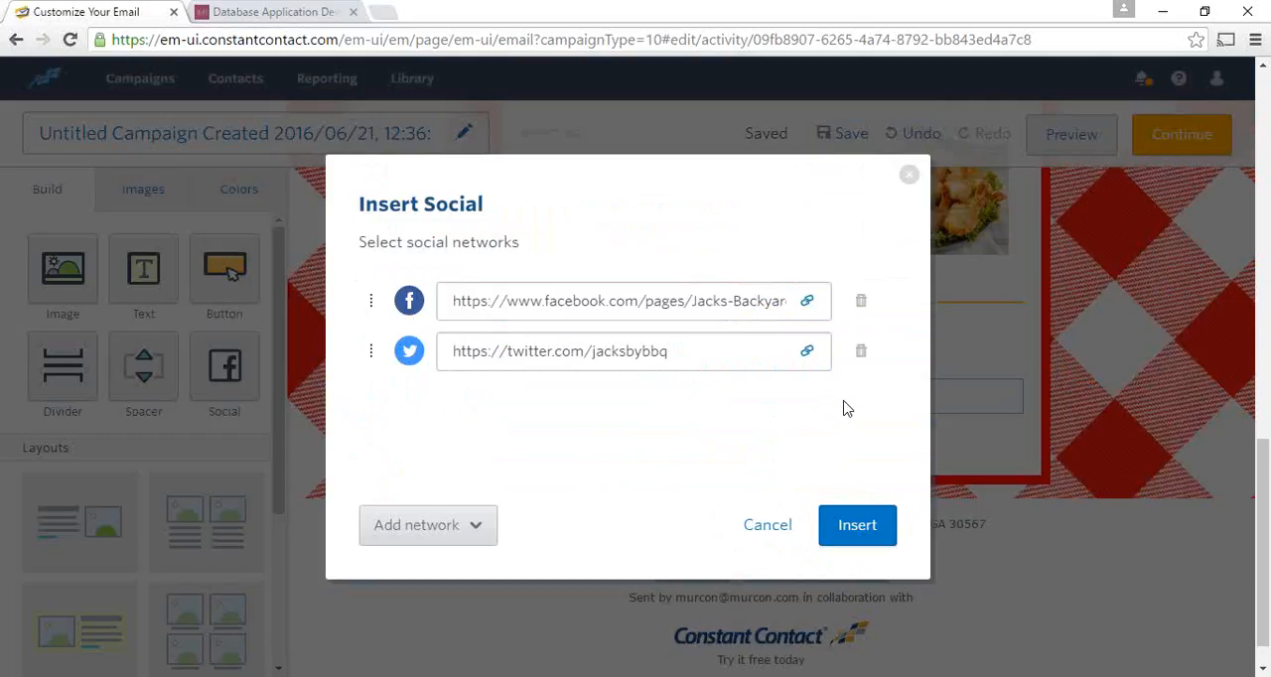
{"action": "left_click", "coordinate": [483, 529]}
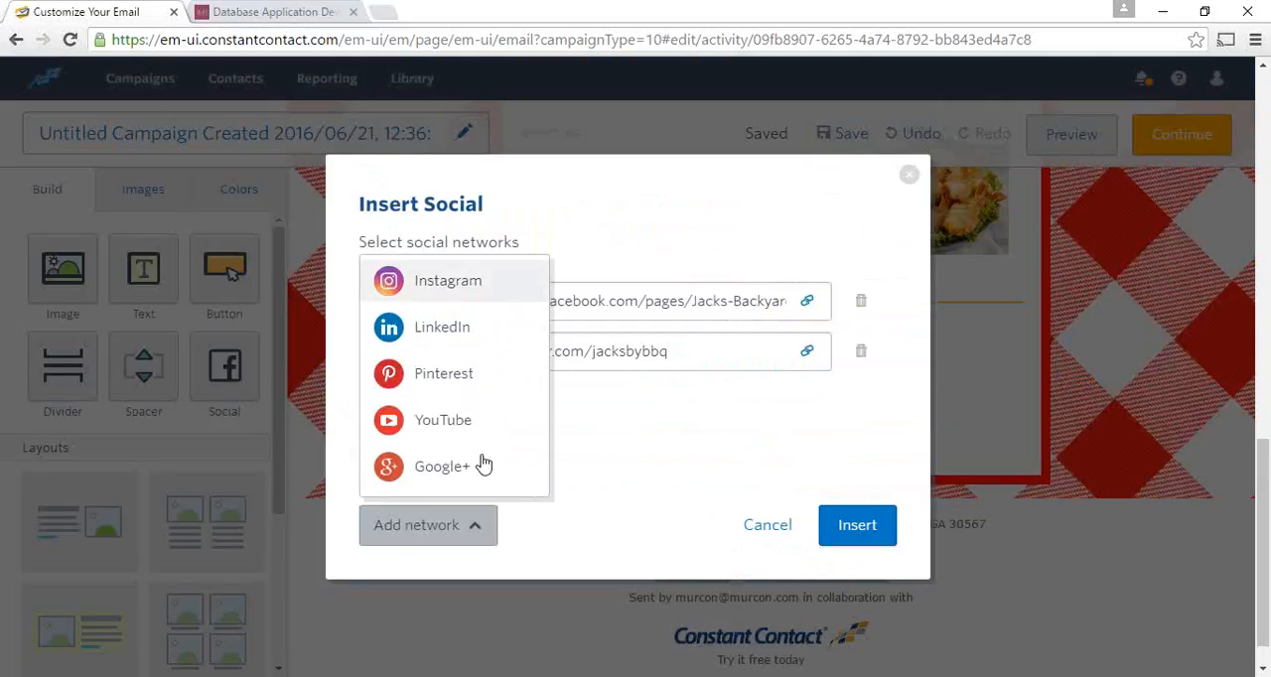
{"action": "left_click", "coordinate": [480, 529]}
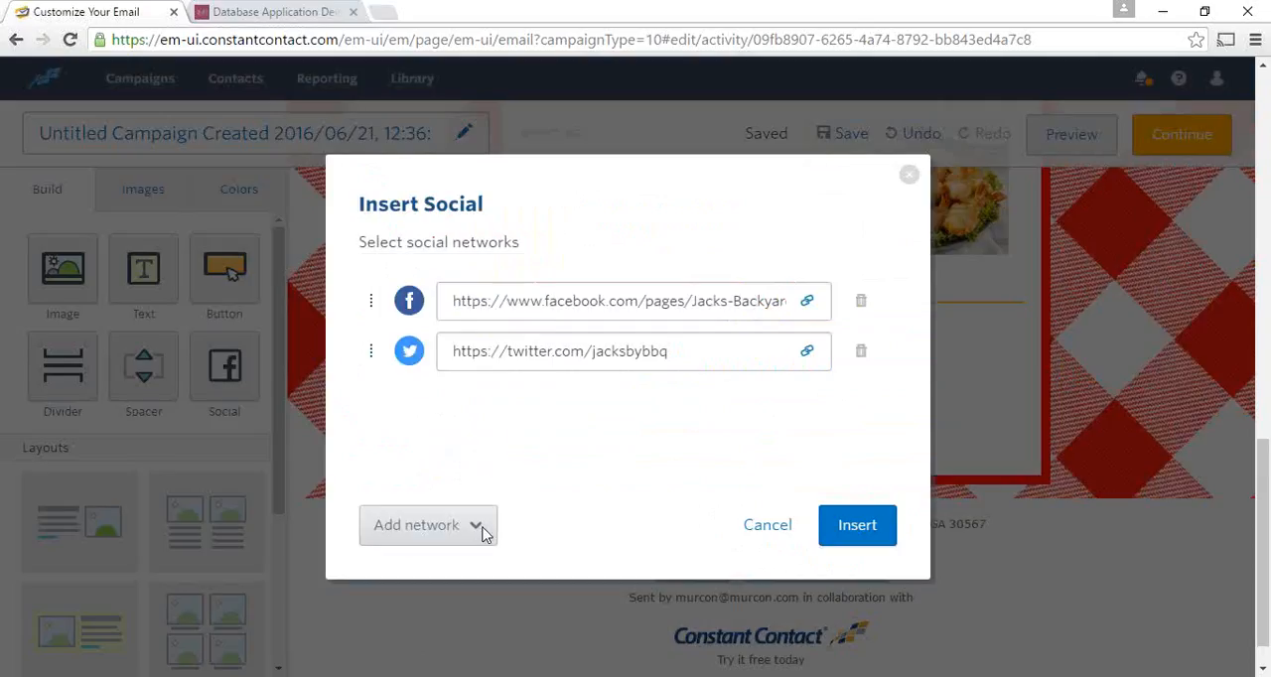
{"action": "left_click", "coordinate": [785, 531]}
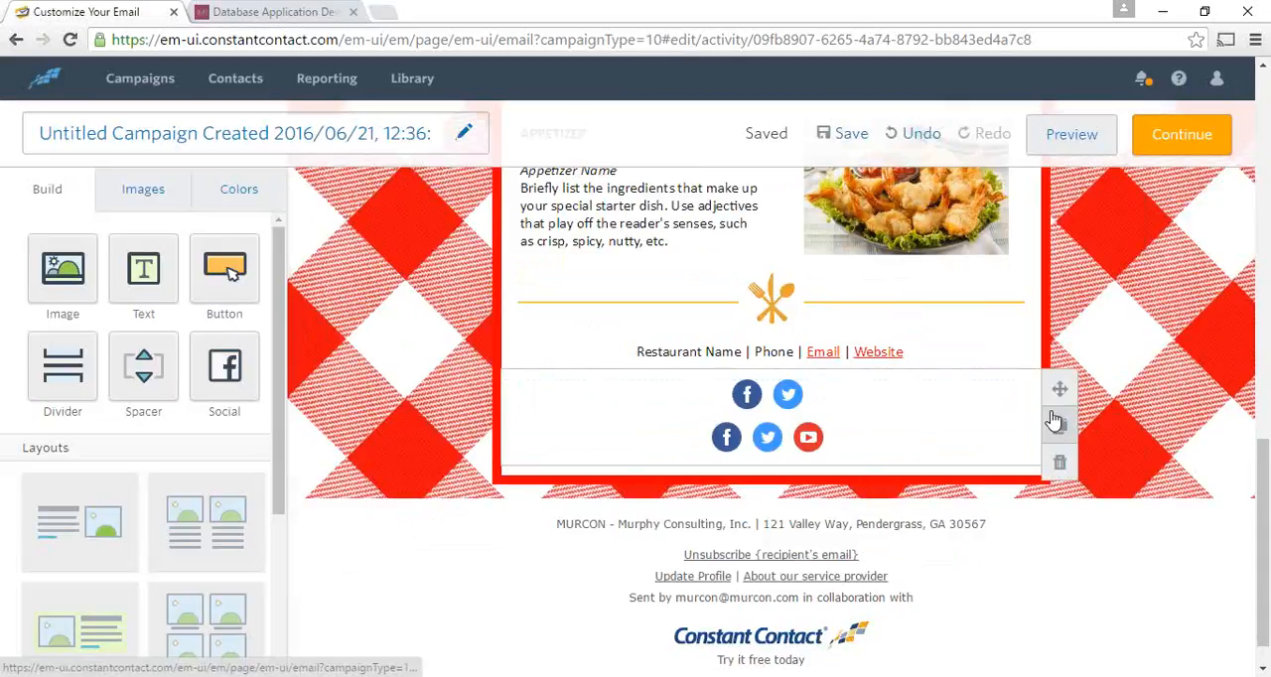
- Delete the row containing both sets of social icons below the restaurant contact line
{"action": "scroll", "coordinate": [993, 376], "scroll_direction": "down", "scroll_amount": 1}
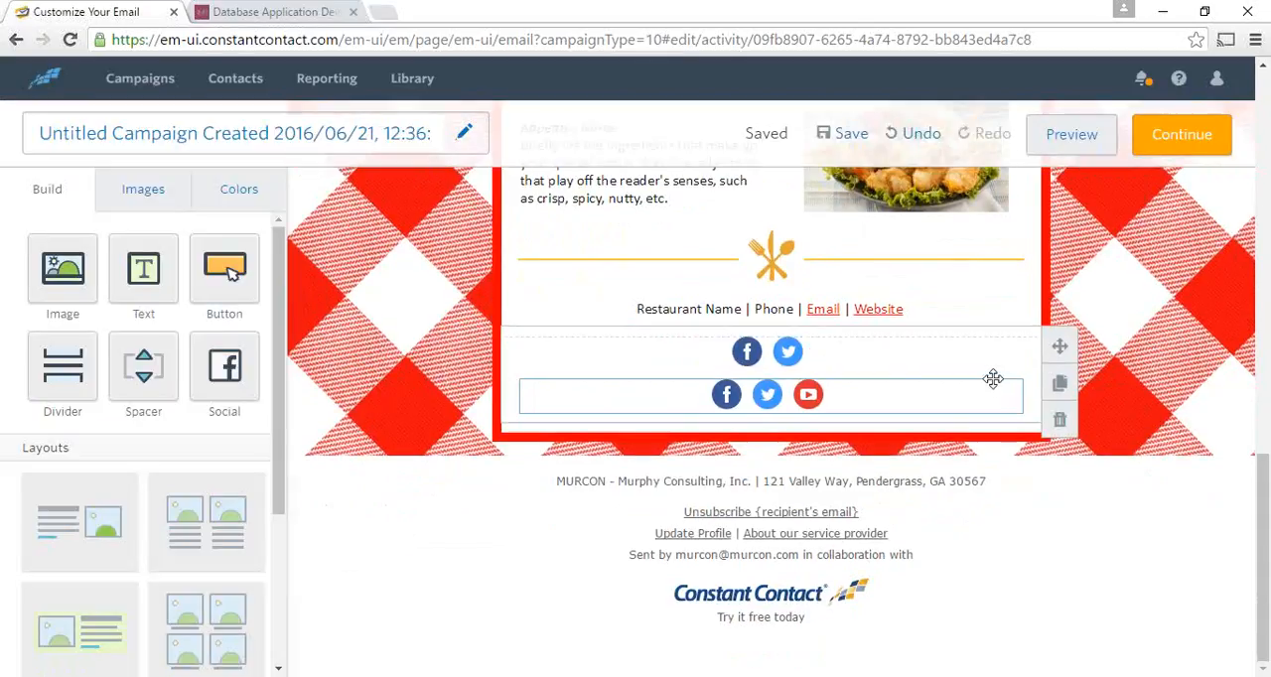
{"action": "left_click", "coordinate": [1060, 422]}
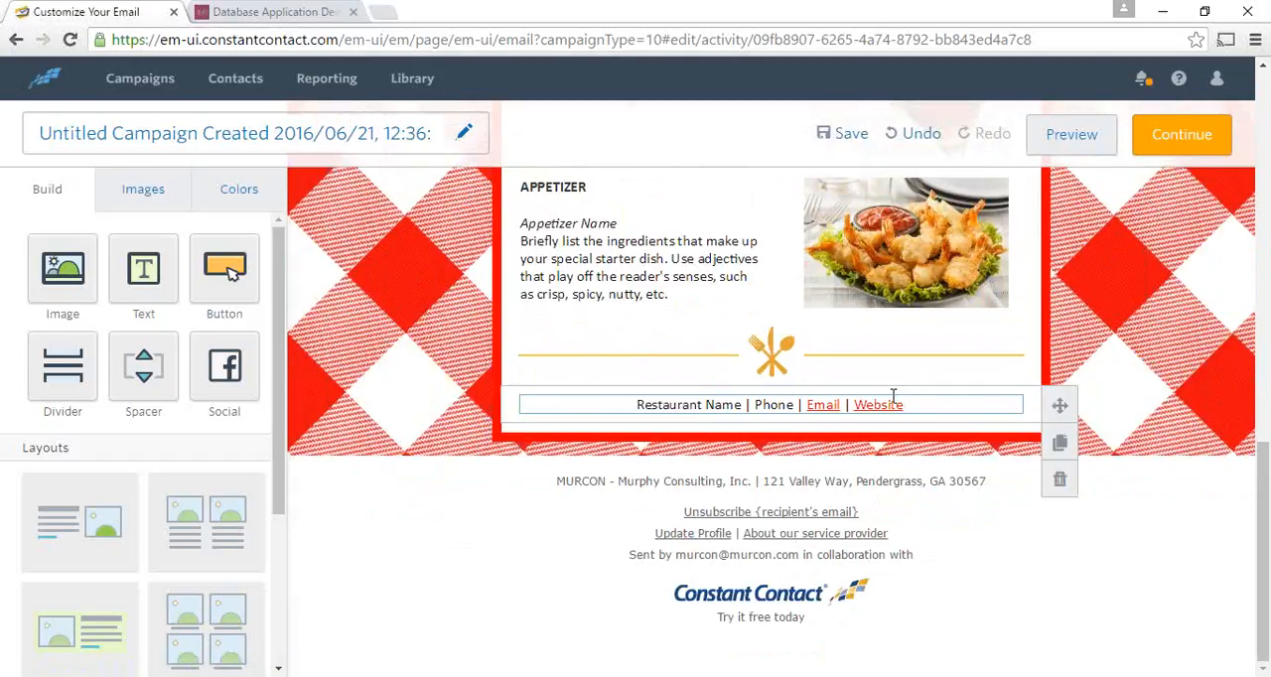
- Look at the restaurant contact line and the footer's physical address form, cancelling without changes
{"action": "left_click", "coordinate": [718, 399]}
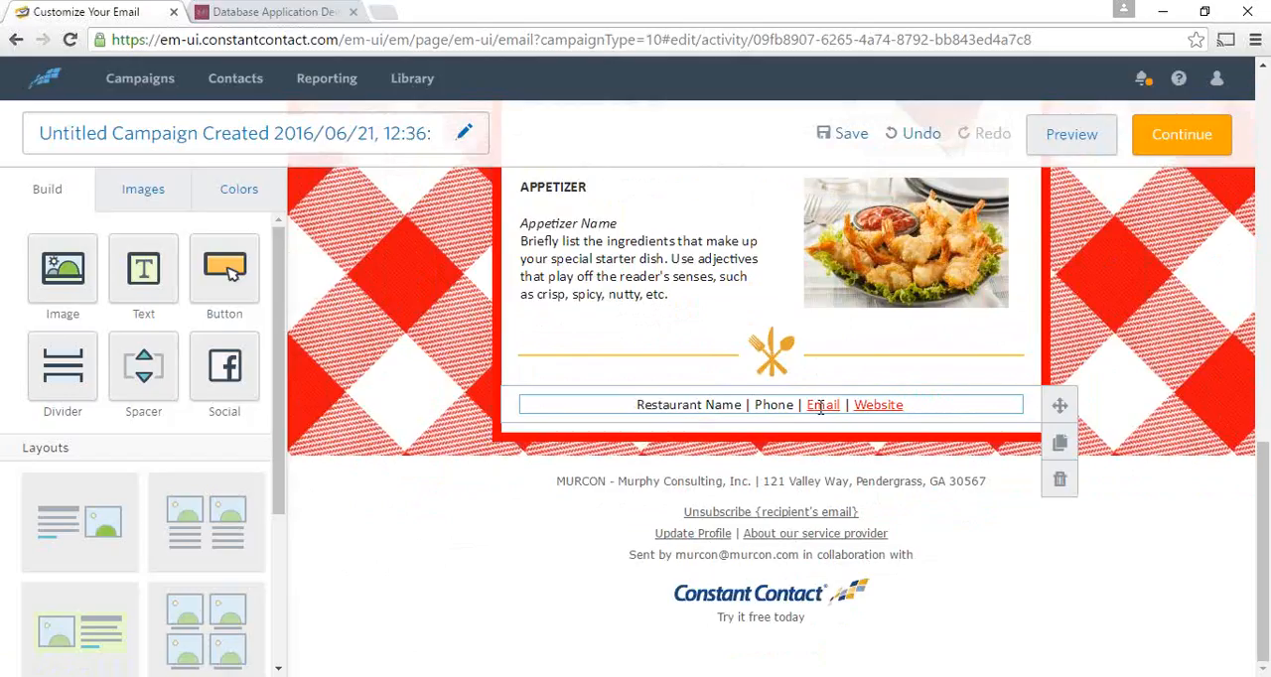
{"action": "left_click", "coordinate": [679, 482]}
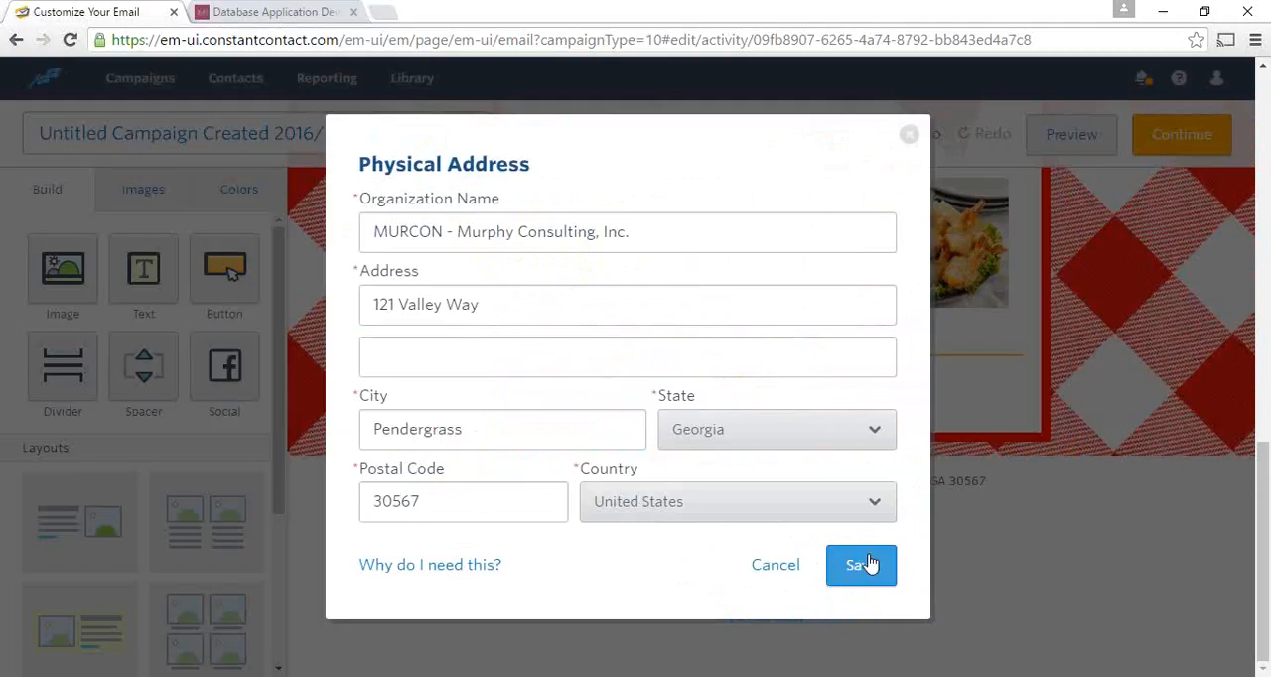
{"action": "left_click", "coordinate": [776, 566]}
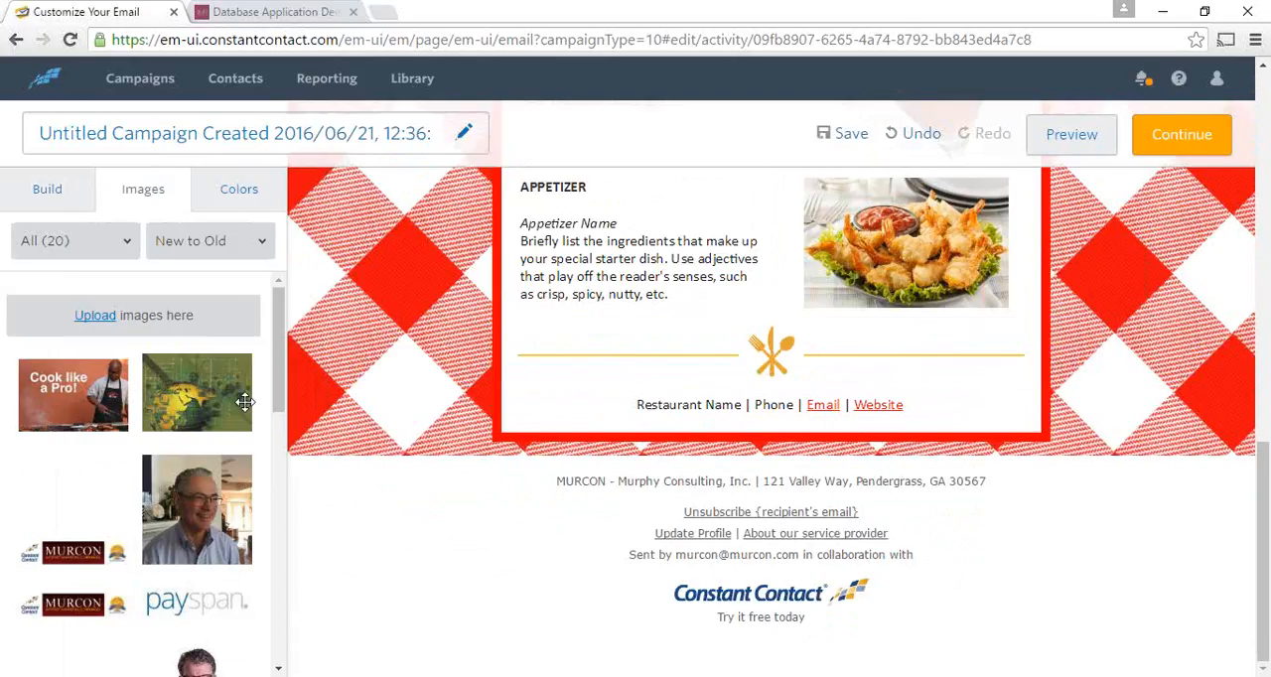
- Insert the globe image from the image library below the APPETIZER description
{"action": "left_click_drag", "start_coordinate": [199, 371], "coordinate": [594, 309]}
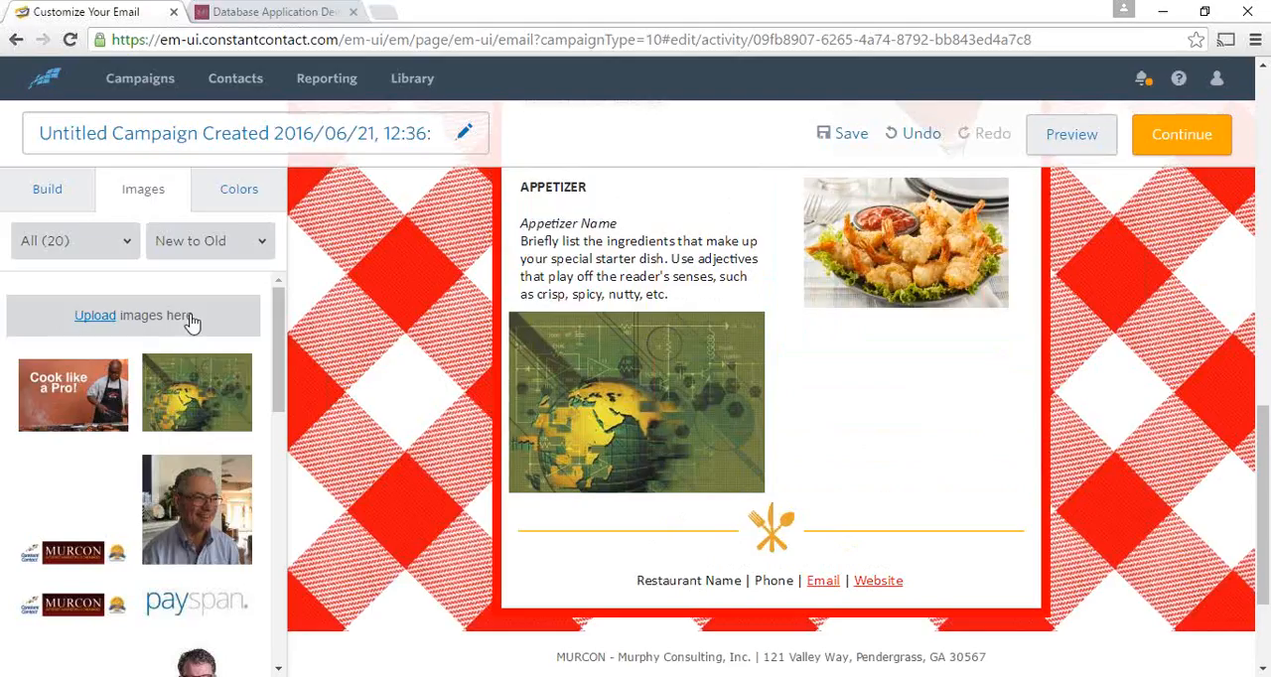
- Change the email's outer background color to black from the recent colors
{"action": "left_click", "coordinate": [257, 201]}
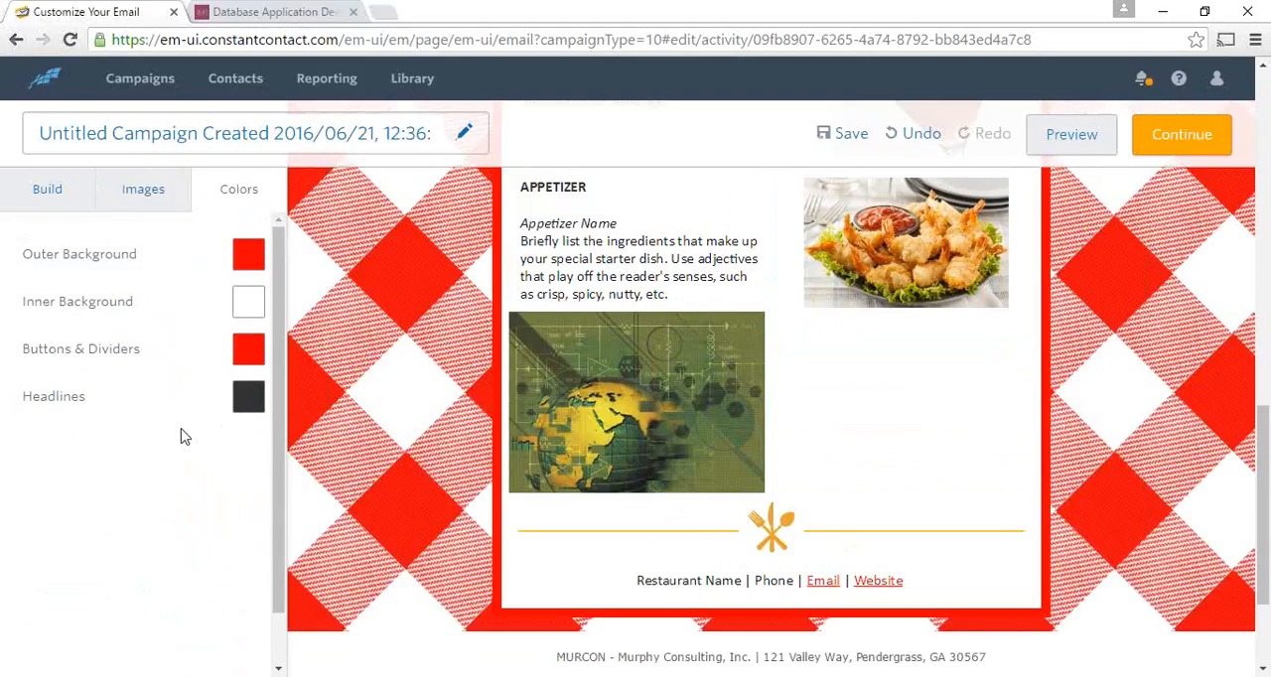
{"action": "left_click", "coordinate": [249, 257]}
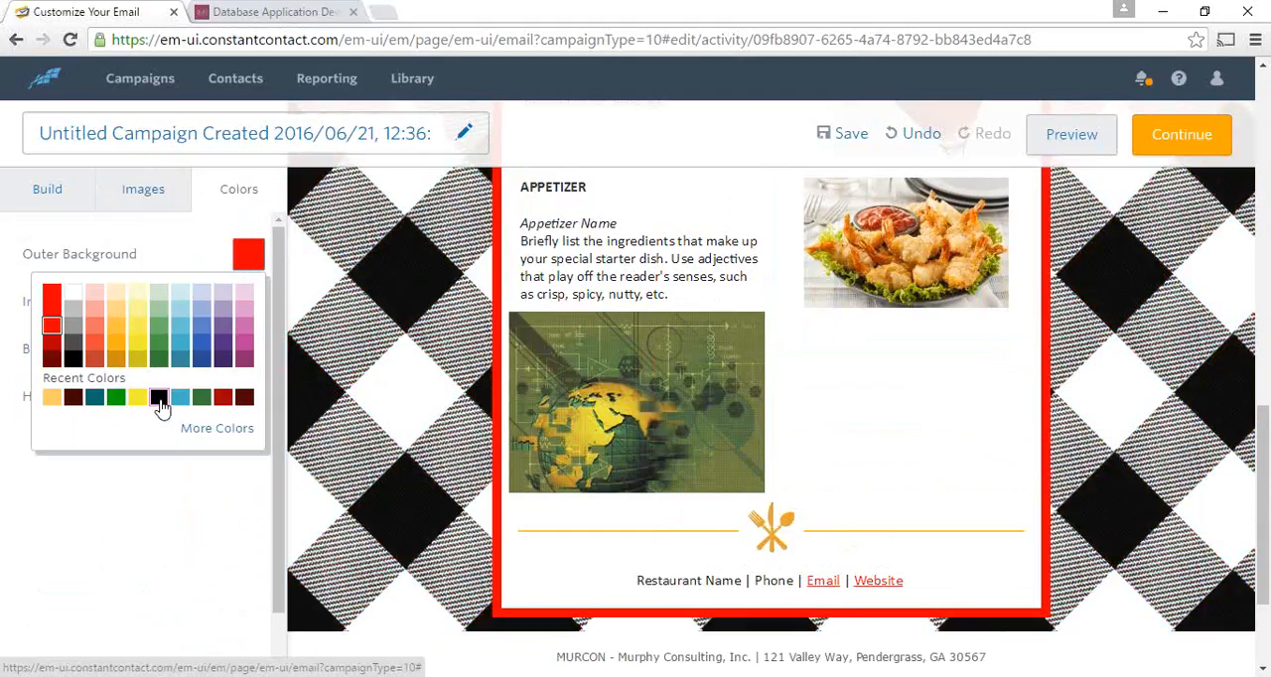
{"action": "left_click", "coordinate": [160, 401]}
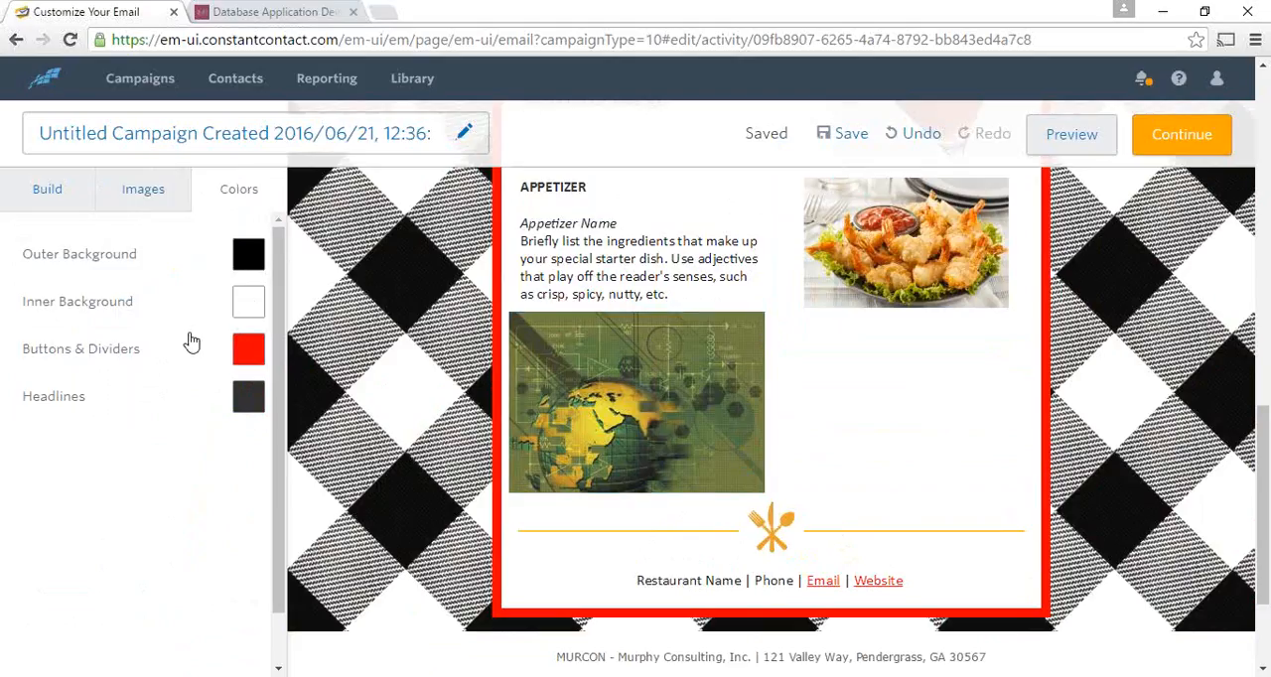
- Change the email's inner background color to light blue
{"action": "left_click", "coordinate": [249, 306]}
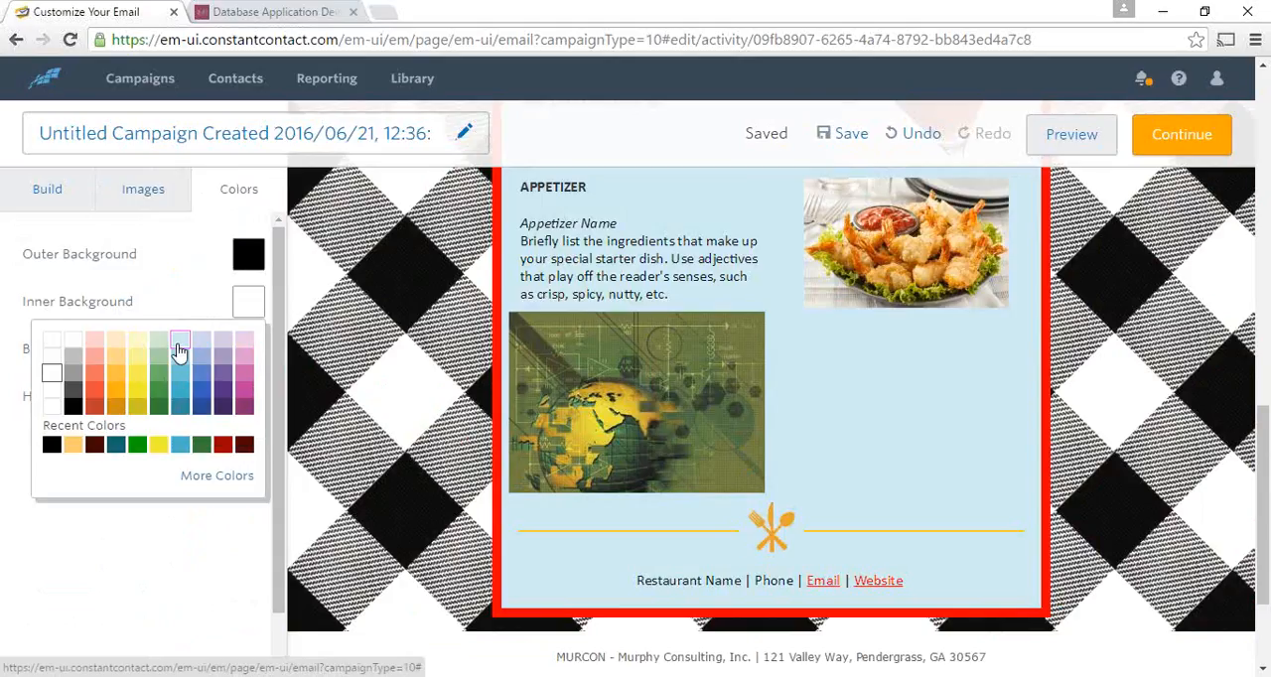
{"action": "left_click", "coordinate": [189, 398]}
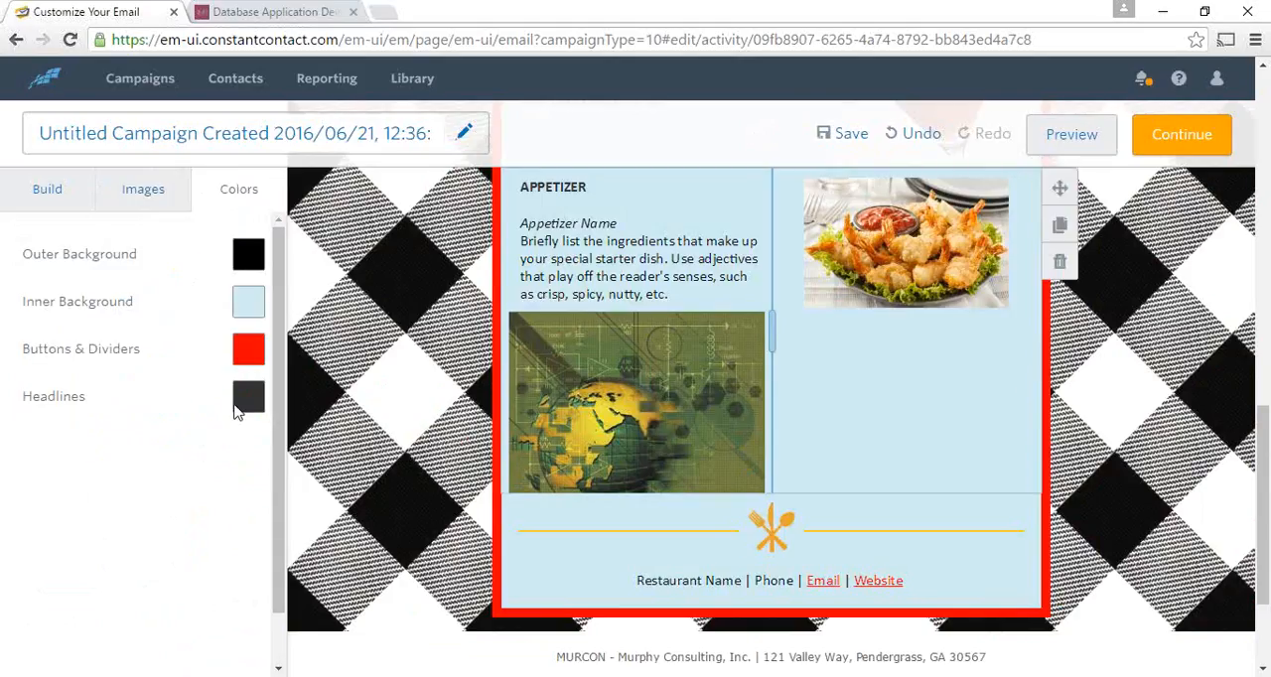
- Change the buttons and dividers color to black
{"action": "scroll", "coordinate": [236, 404], "scroll_direction": "up", "scroll_amount": 4}
{"action": "scroll", "coordinate": [235, 408], "scroll_direction": "up", "scroll_amount": 3}
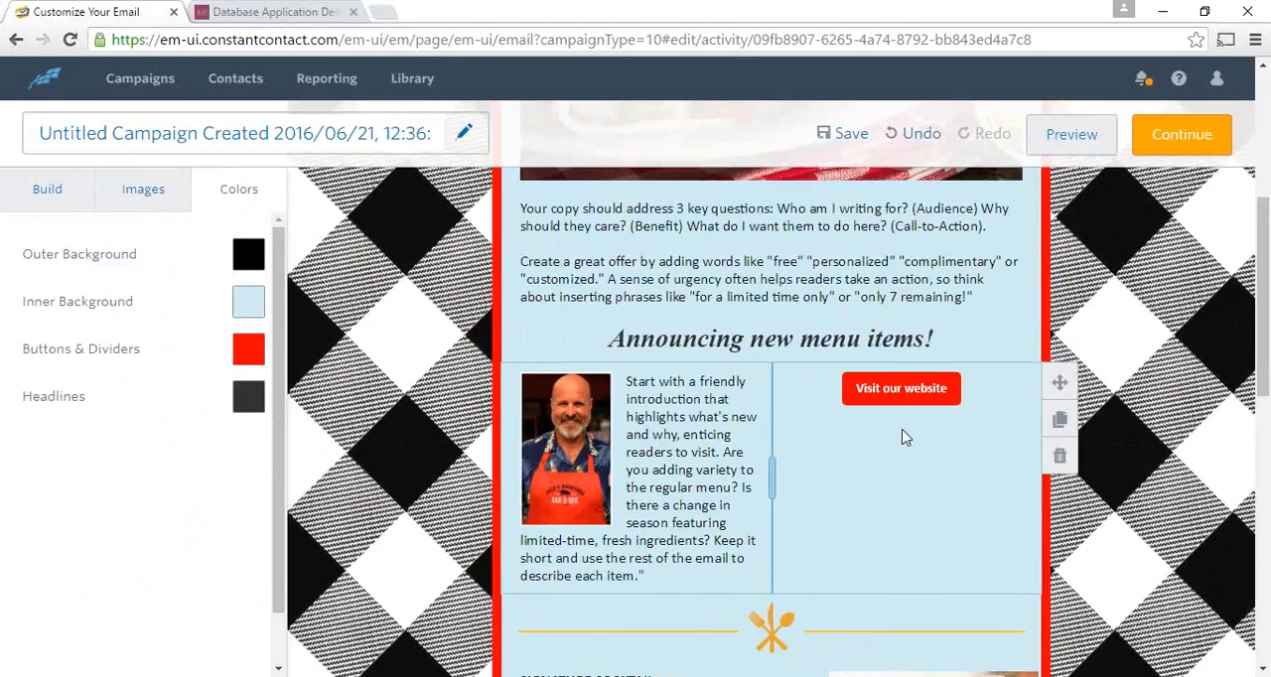
{"action": "left_click", "coordinate": [243, 353]}
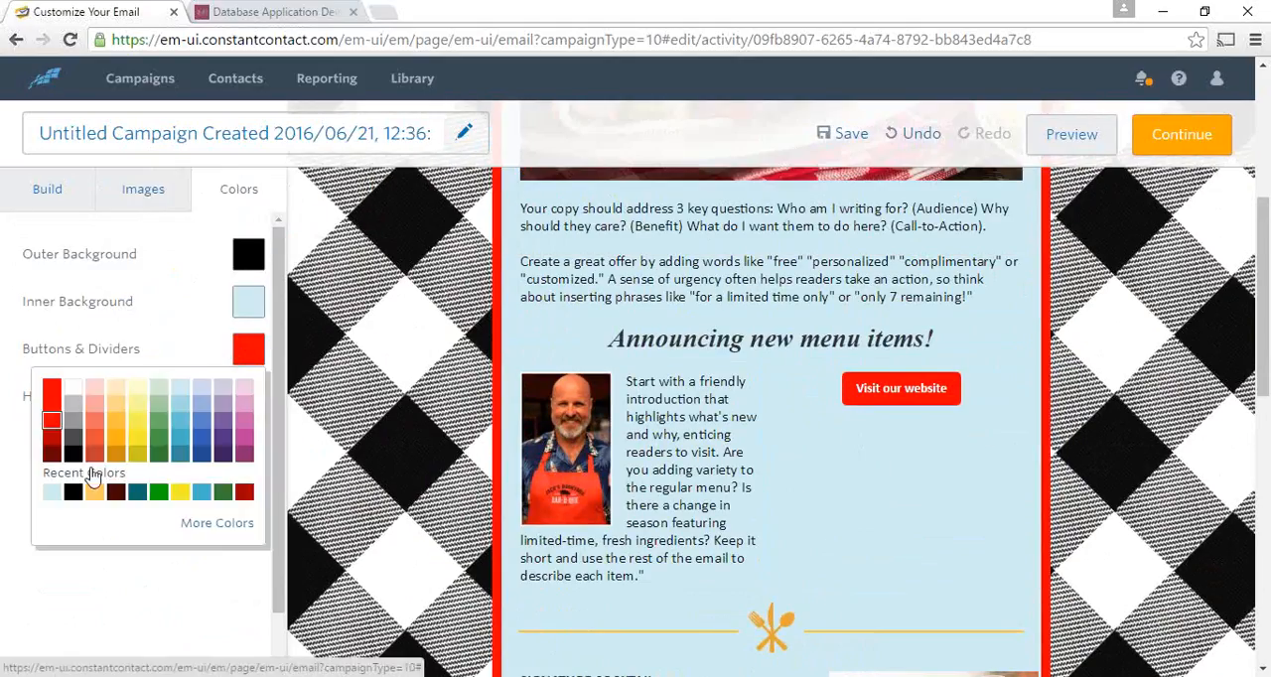
{"action": "left_click", "coordinate": [69, 454]}
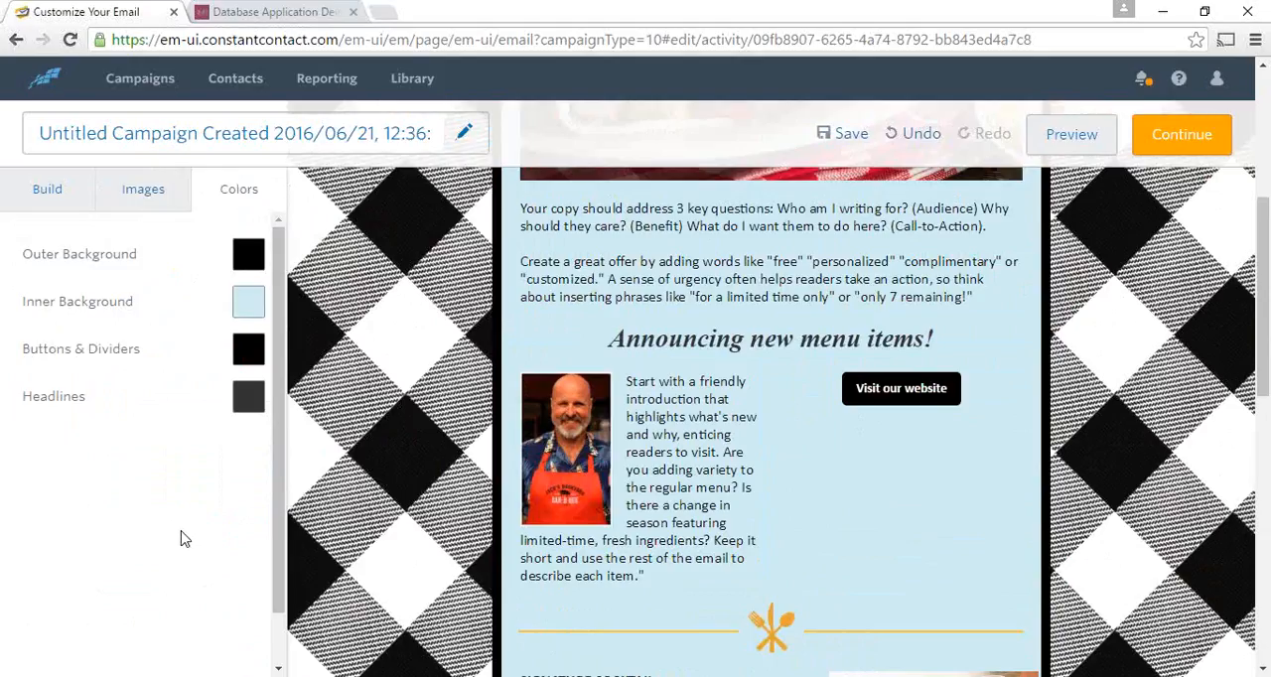
- Sample the olive green #666600 from the green pepper in the wrap photo with the color picker utility's eyedropper
{"action": "scroll", "coordinate": [794, 601], "scroll_direction": "up", "scroll_amount": 5}
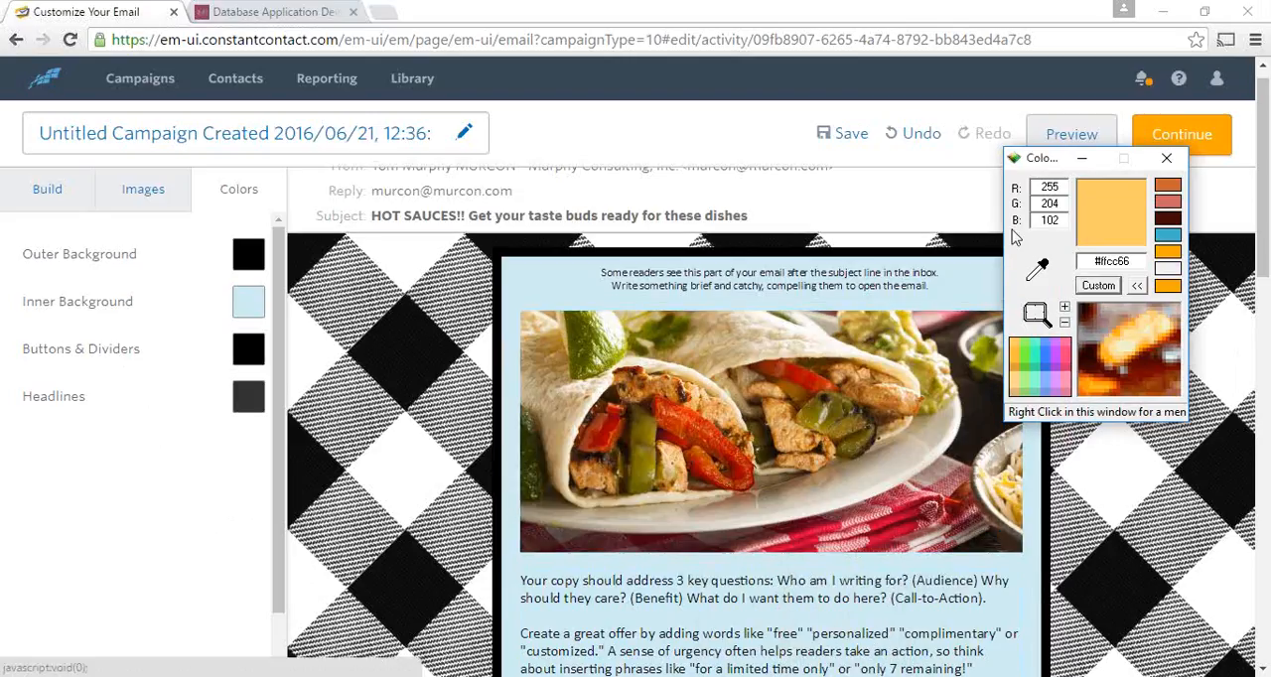
{"action": "left_click_drag", "start_coordinate": [1037, 270], "coordinate": [815, 415]}
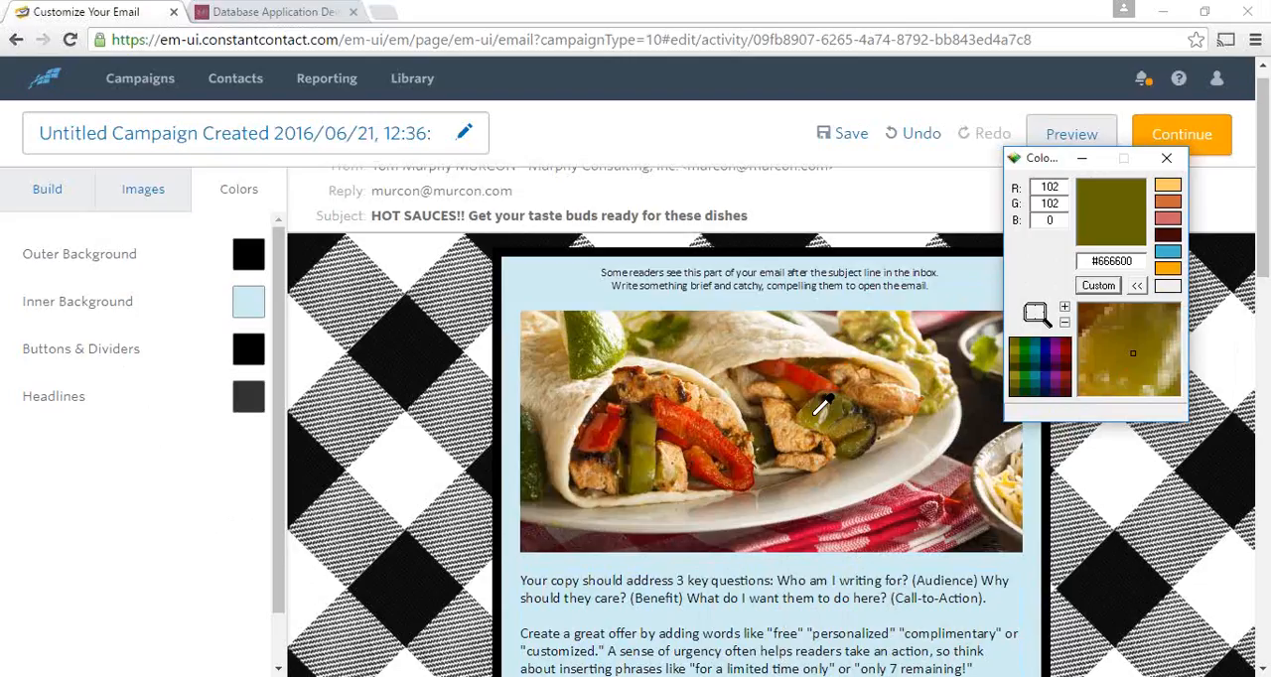
{"action": "left_click_drag", "start_coordinate": [817, 411], "coordinate": [812, 415]}
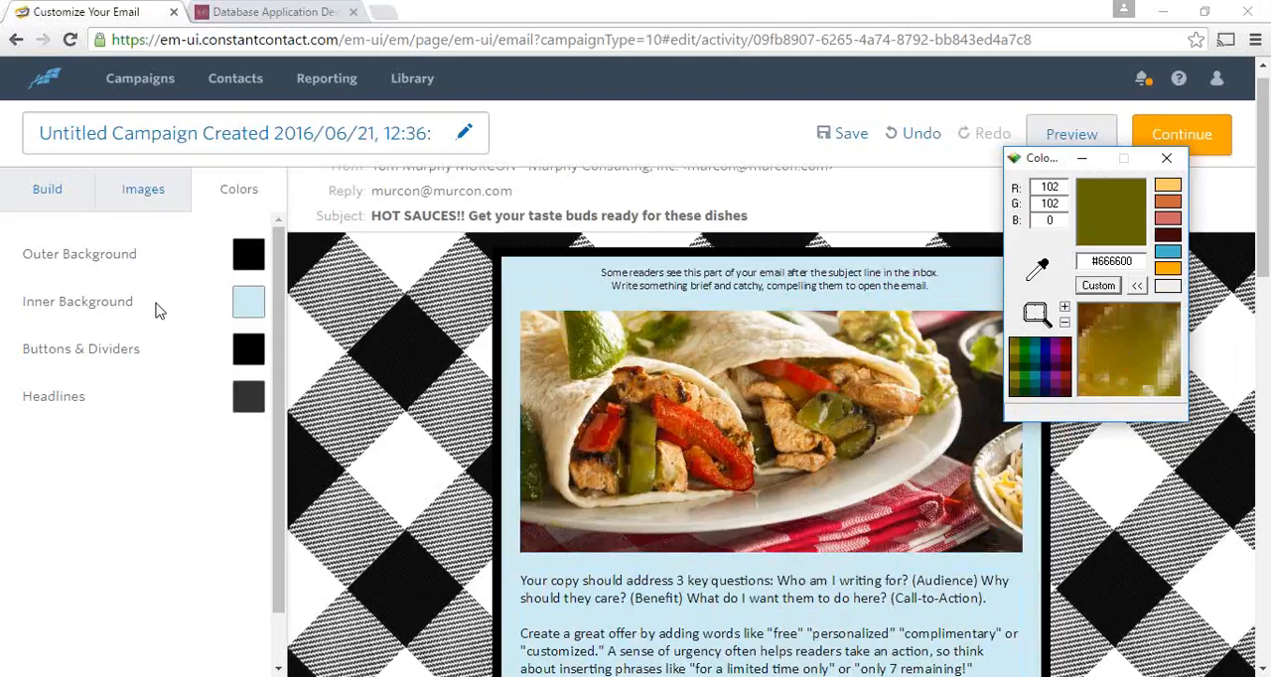
- Copy the sampled hex code 666600 and apply it as the email's custom inner background color
{"action": "left_click", "coordinate": [247, 306]}
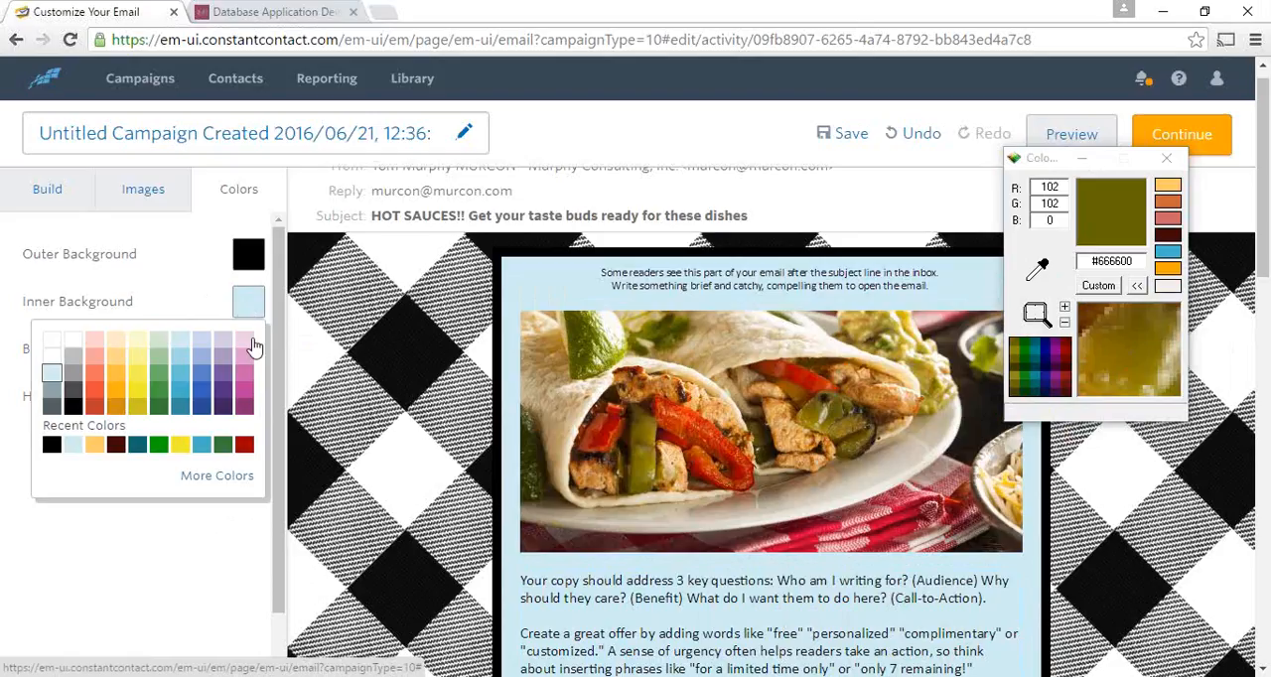
{"action": "left_click", "coordinate": [226, 481]}
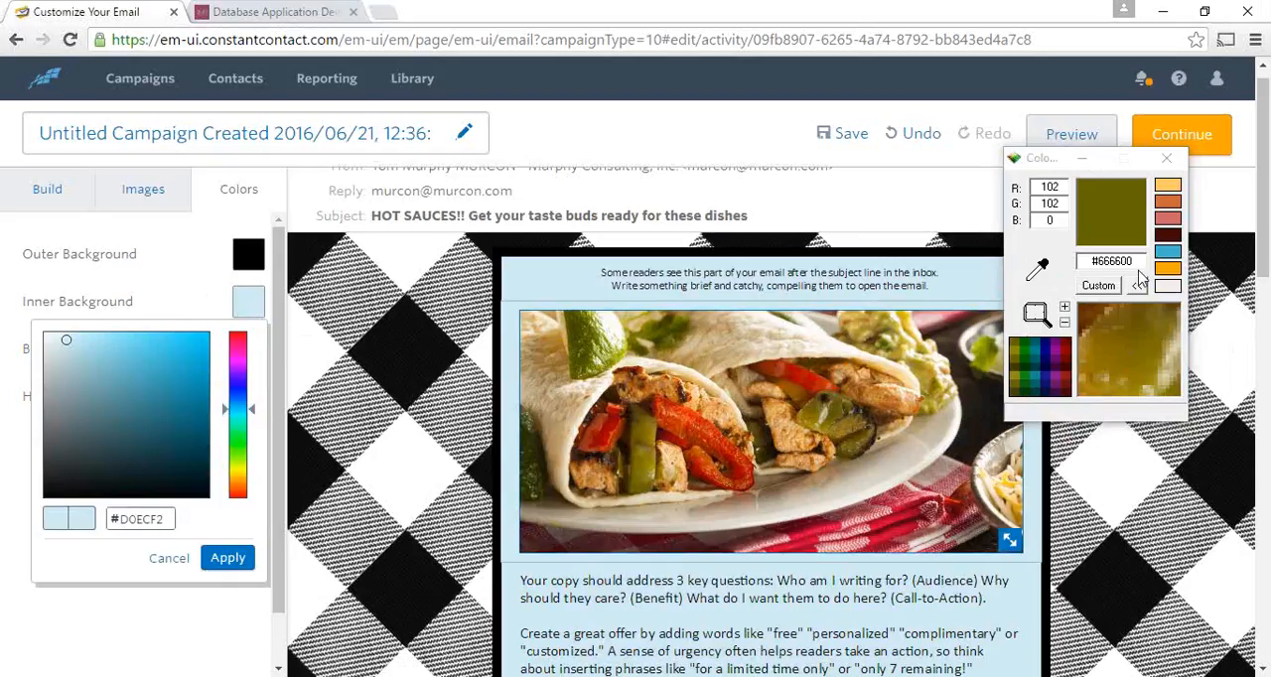
{"action": "left_click_drag", "start_coordinate": [1137, 261], "coordinate": [1099, 262]}
{"action": "key", "text": "ctrl+c"}
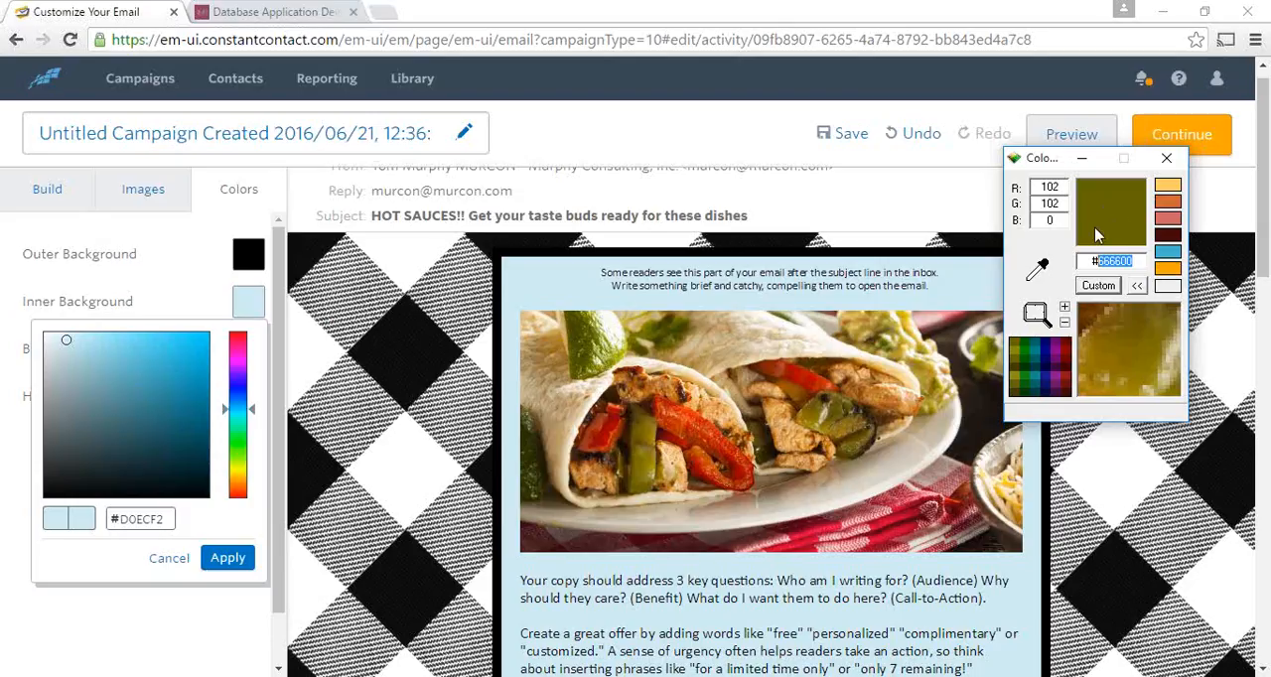
{"action": "double_click", "coordinate": [151, 524]}
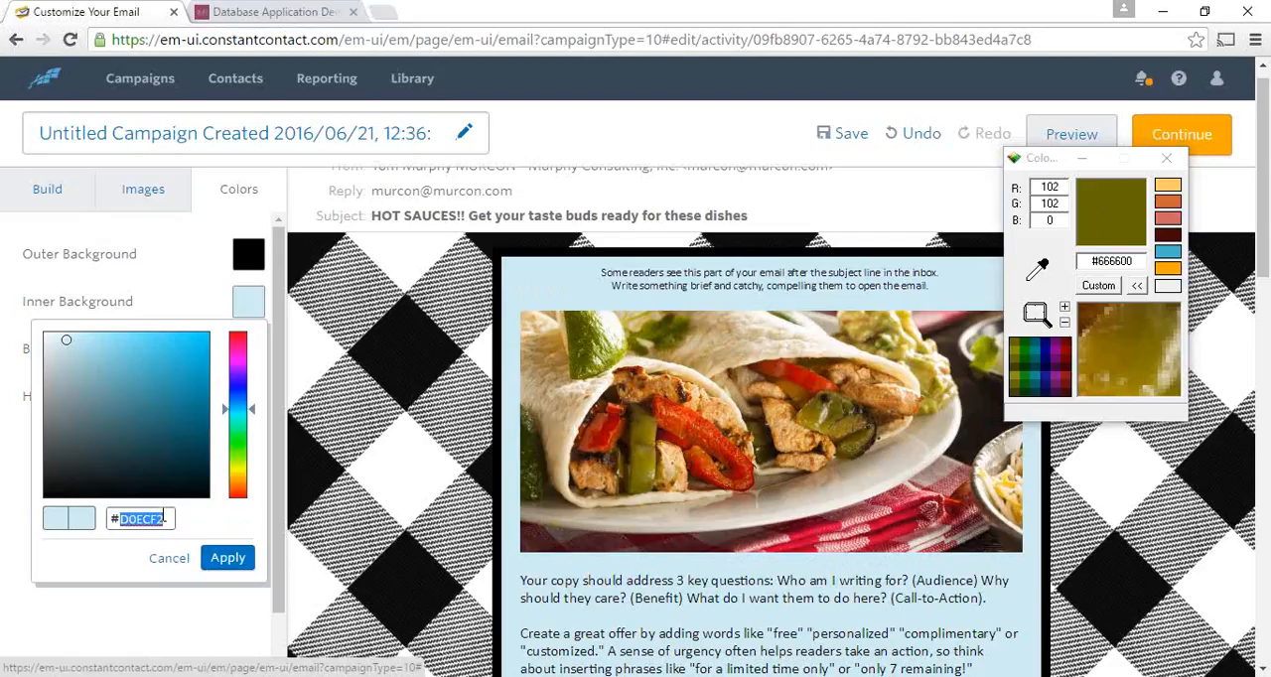
{"action": "key", "text": "ctrl+v"}
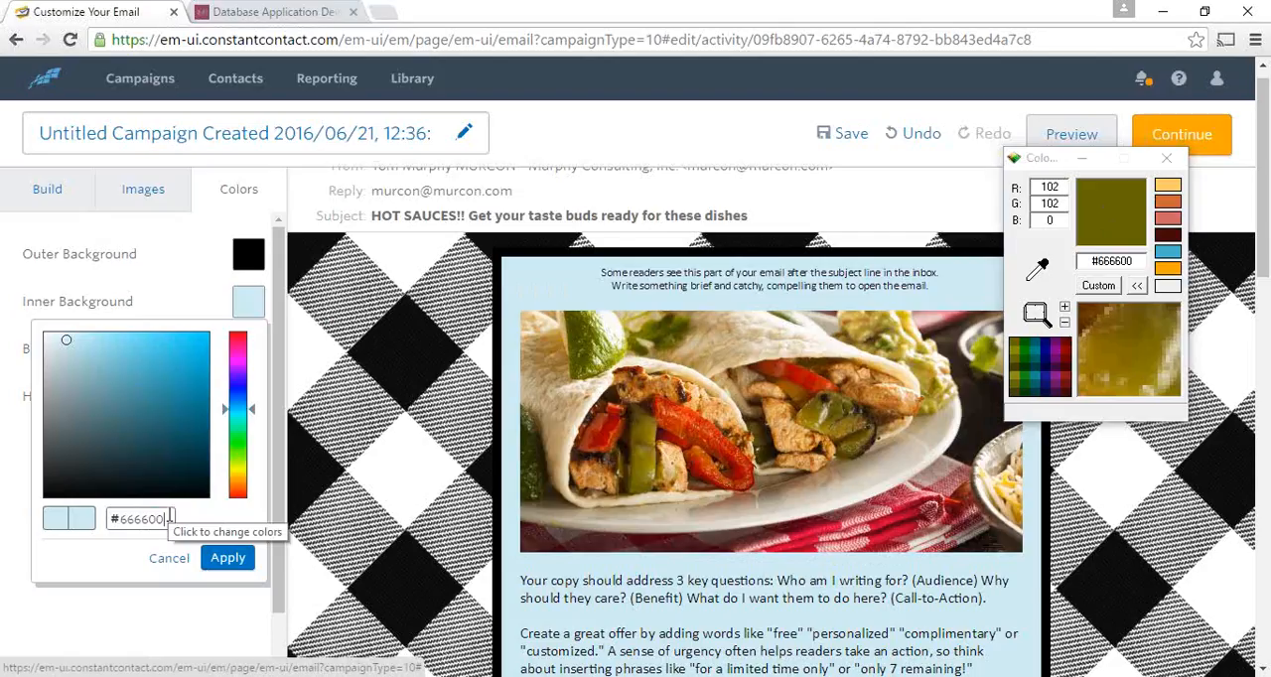
{"action": "left_click", "coordinate": [227, 559]}
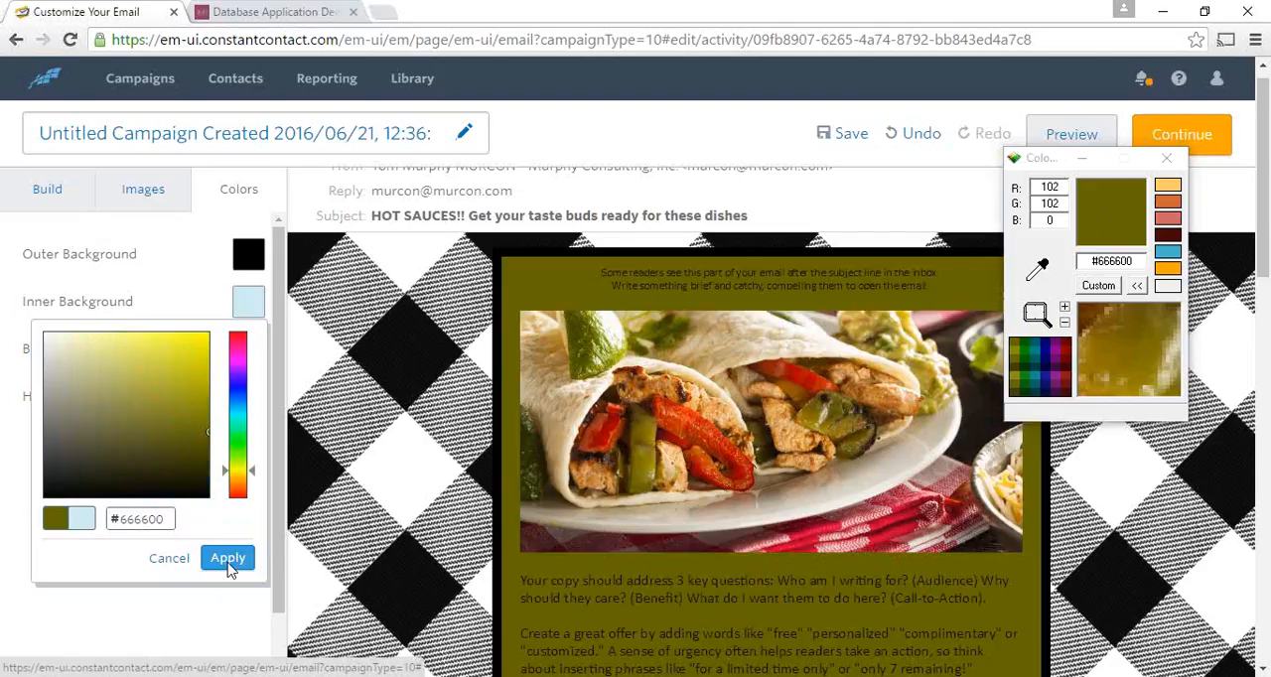
{"action": "left_click", "coordinate": [227, 561]}
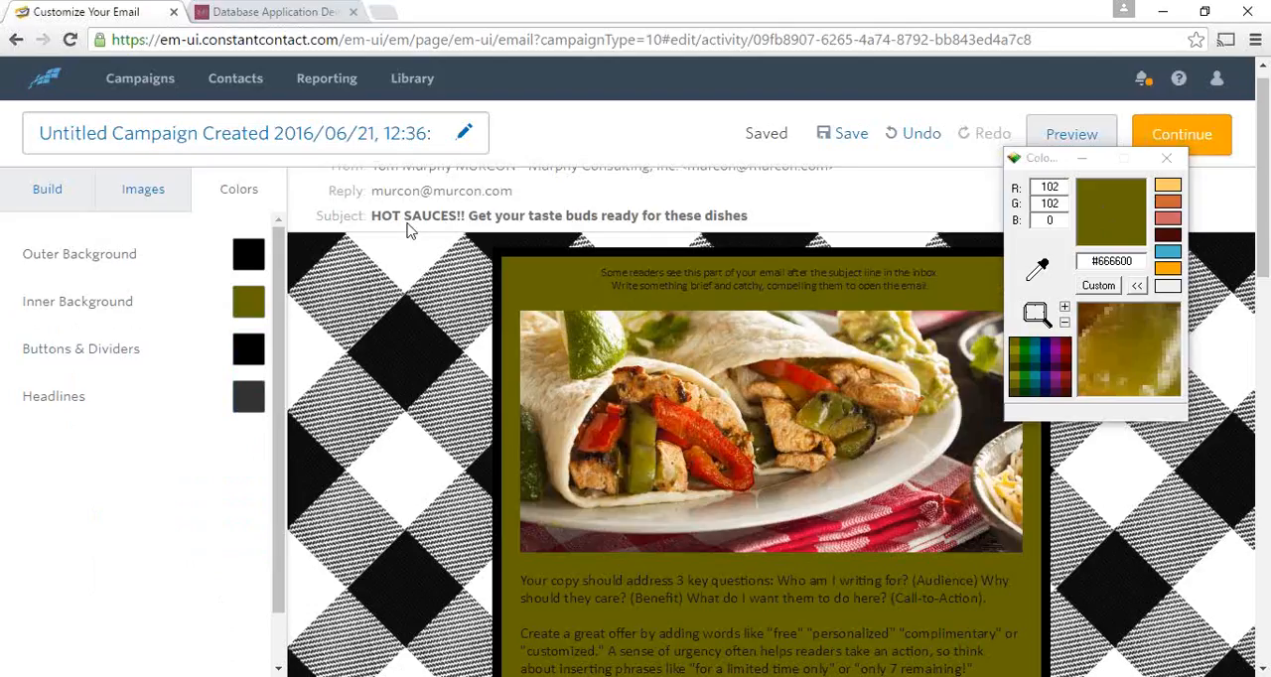
- Switch to the murcon.com page and capture the man's face in the banner with a new Snipping Tool snip
{"action": "left_click", "coordinate": [270, 13]}
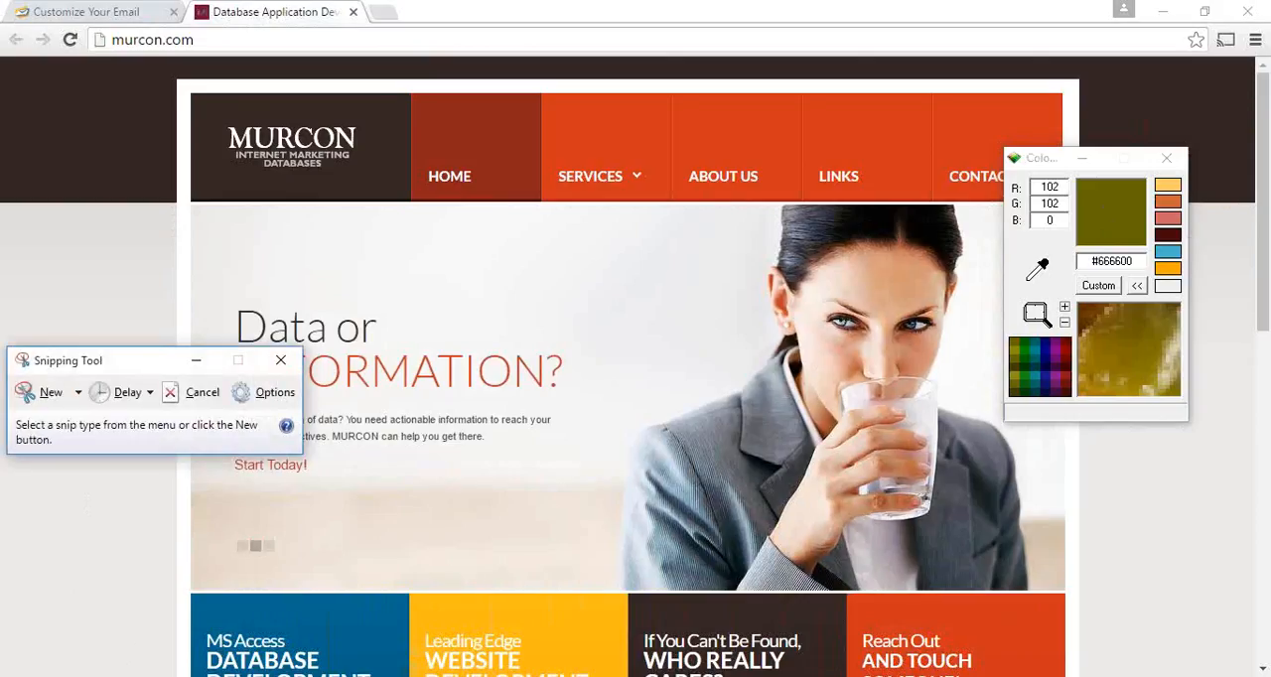
{"action": "mouse_move", "coordinate": [799, 676]}
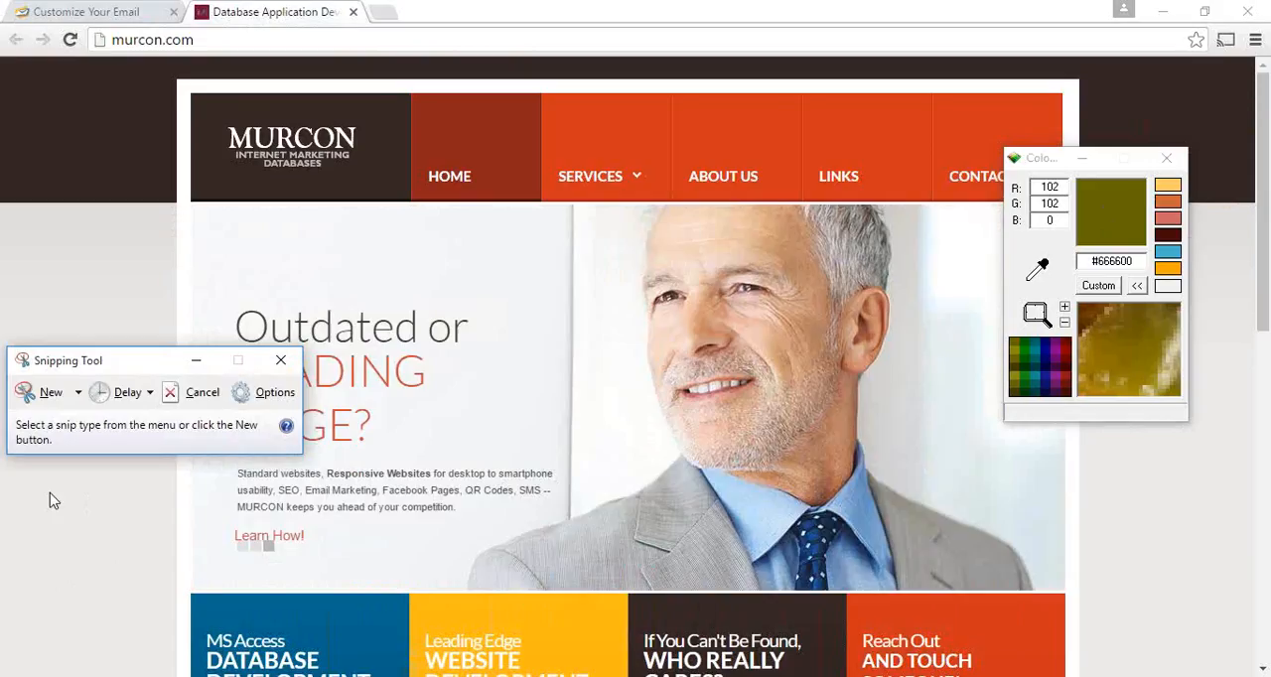
{"action": "left_click", "coordinate": [50, 393]}
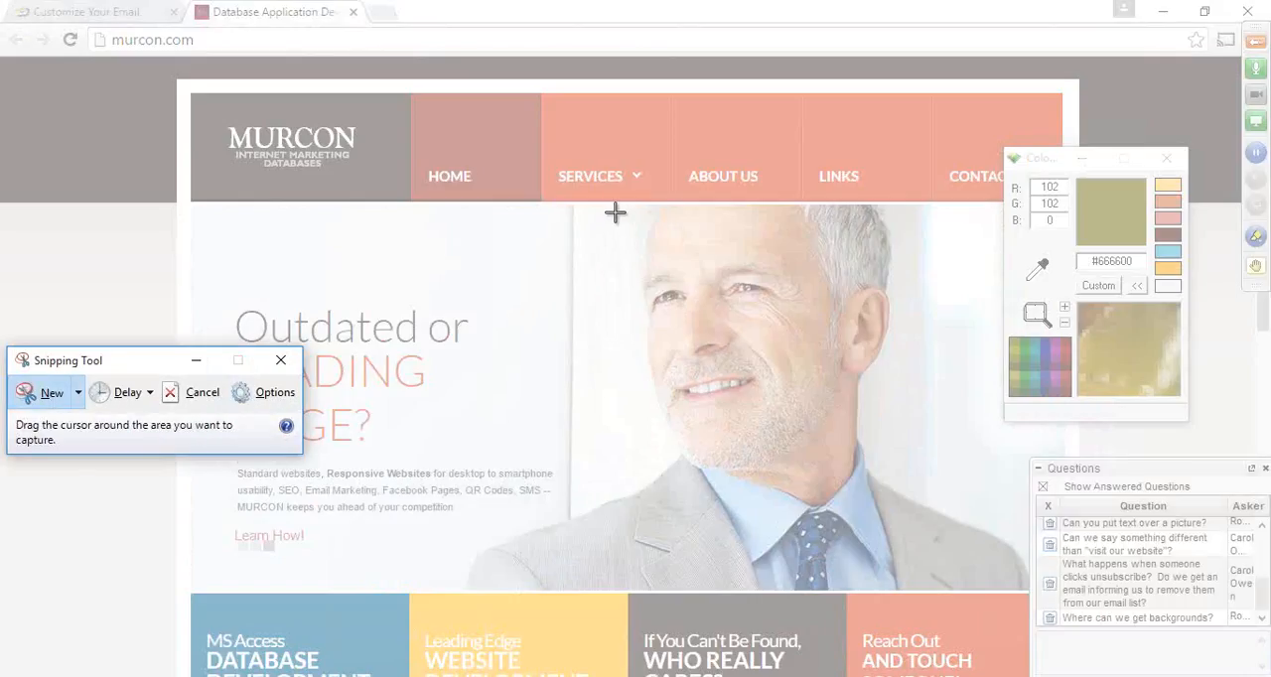
{"action": "left_click_drag", "start_coordinate": [614, 206], "coordinate": [898, 481]}
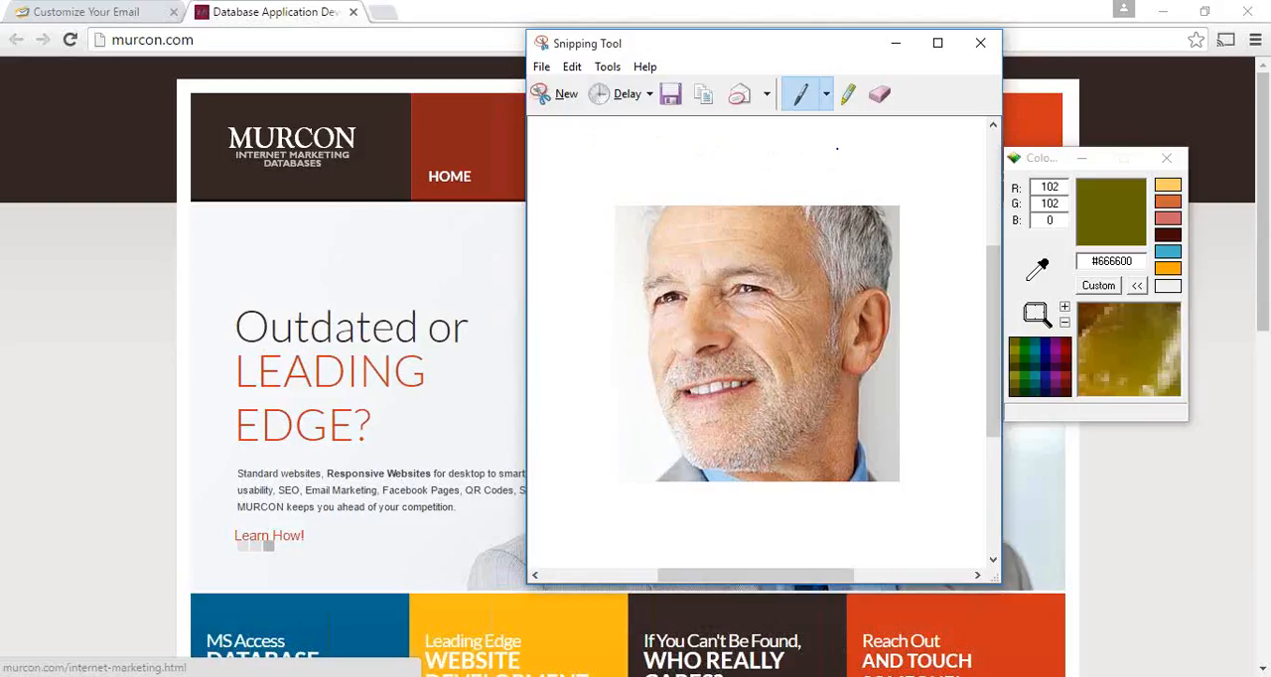
- Discard the face snip without saving, return to the Constant Contact email and close the color picker utility
{"action": "left_click", "coordinate": [981, 45]}
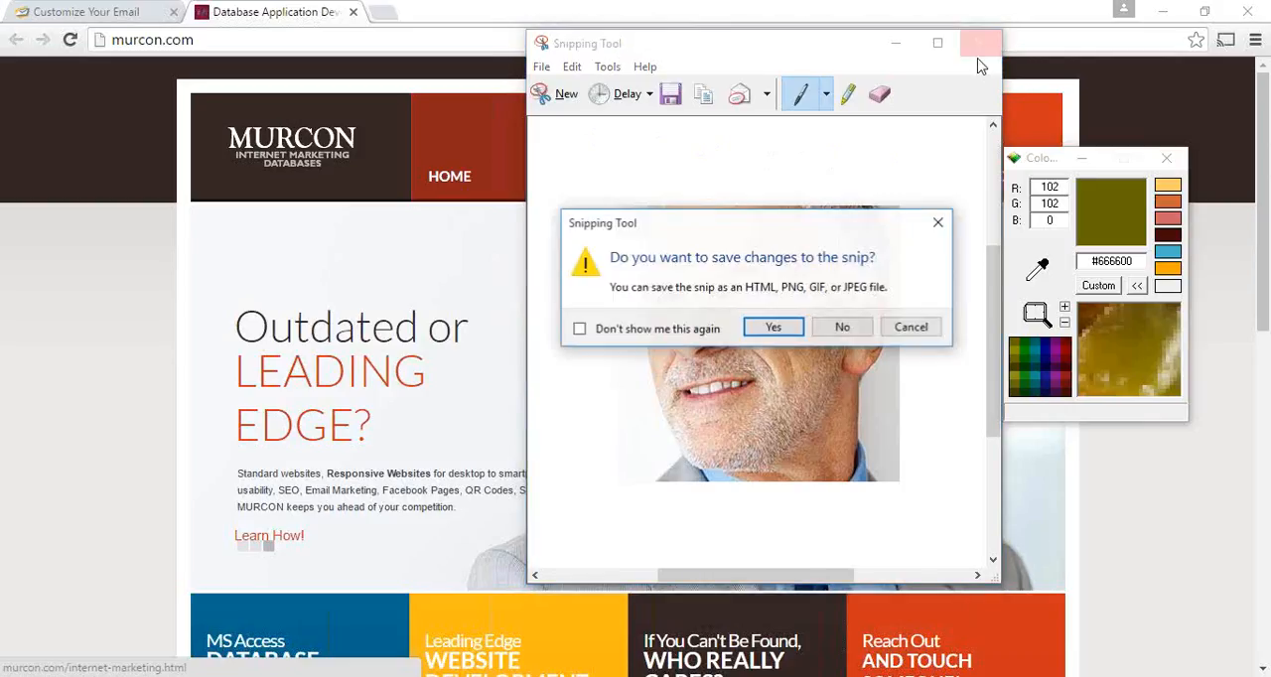
{"action": "left_click", "coordinate": [840, 326]}
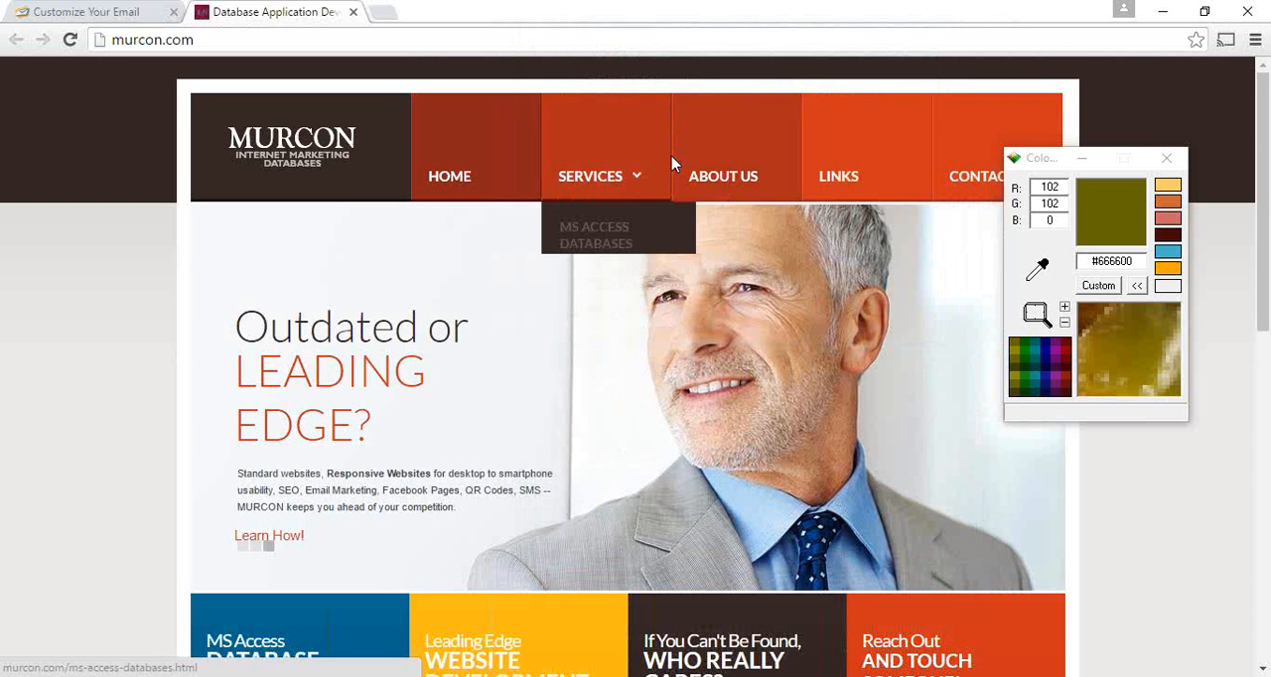
{"action": "left_click", "coordinate": [94, 20]}
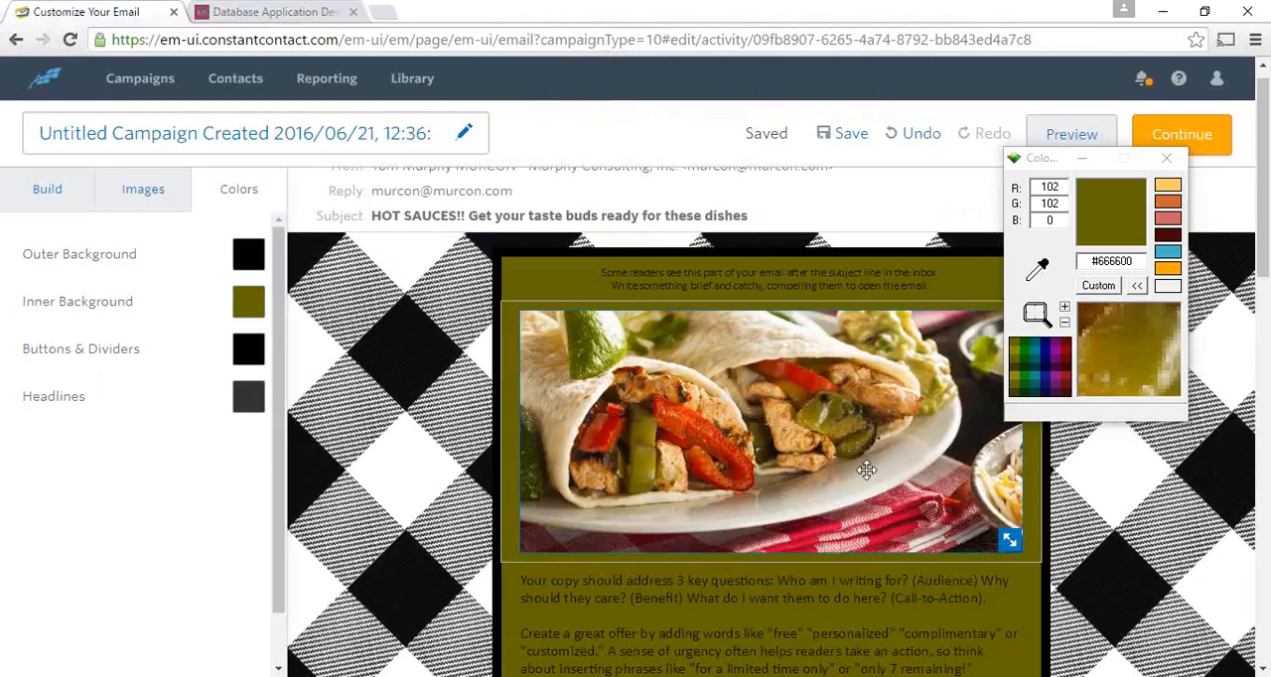
{"action": "left_click", "coordinate": [1167, 162]}
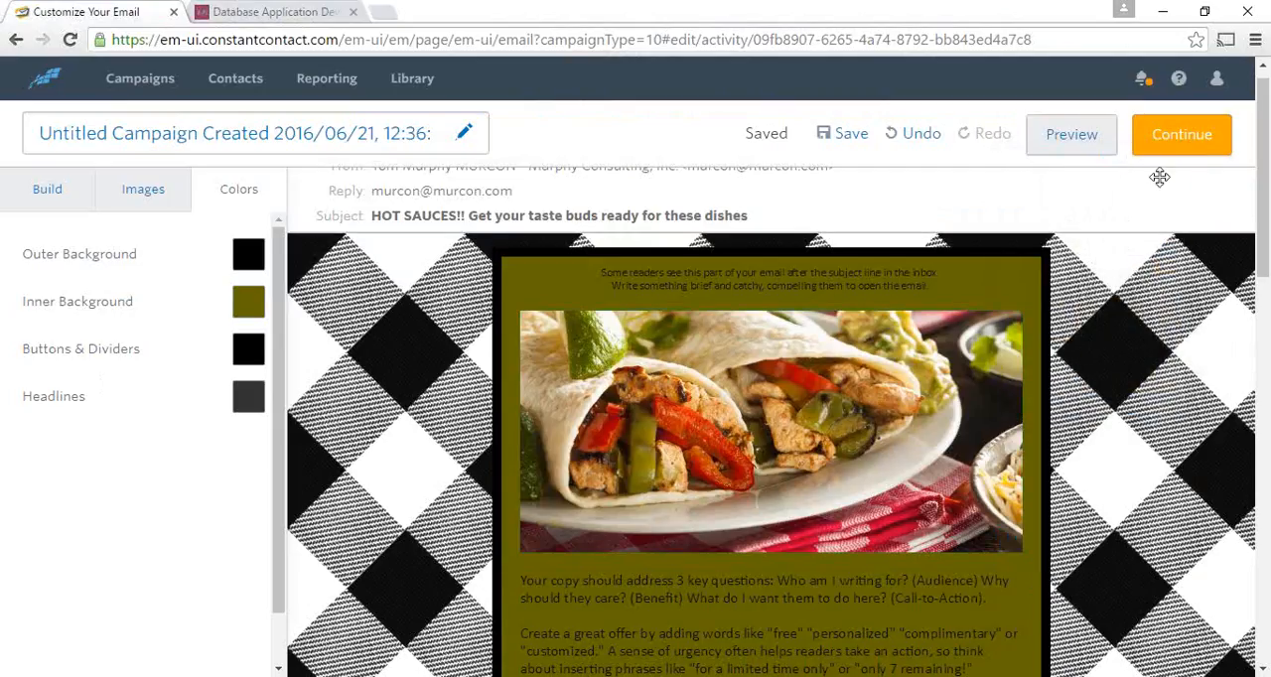
- Set the email's inner background color to white
{"action": "scroll", "coordinate": [681, 416], "scroll_direction": "down", "scroll_amount": 3}
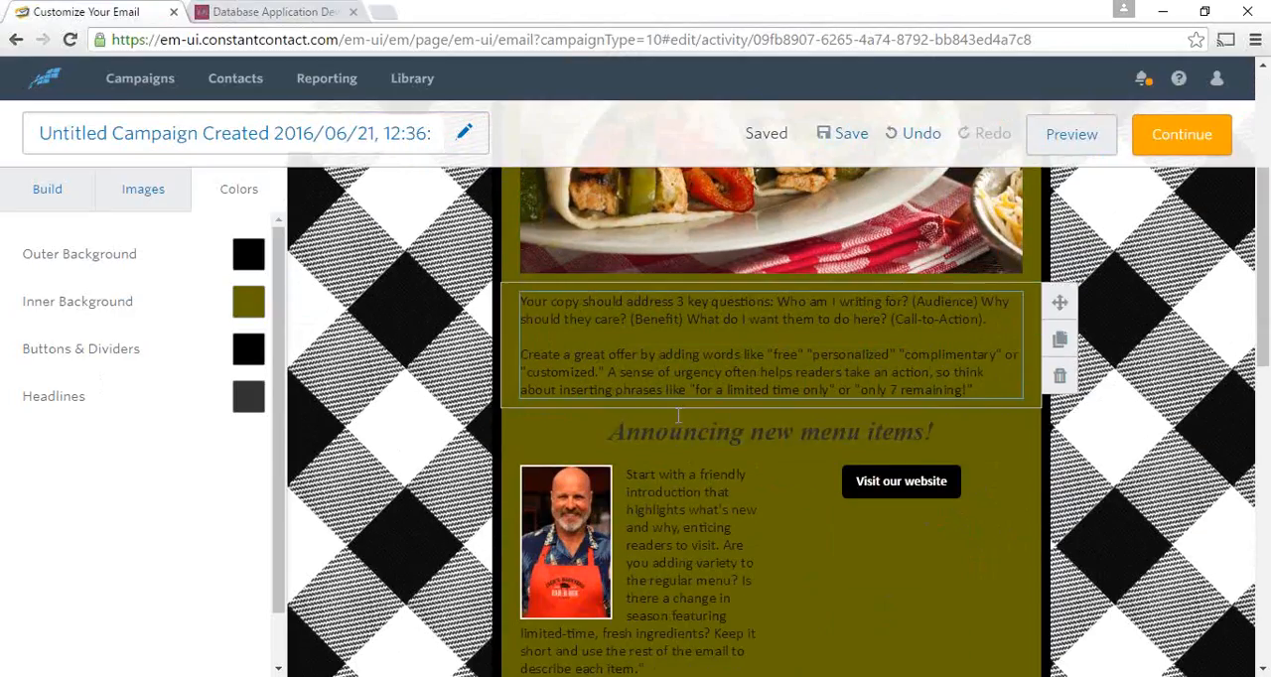
{"action": "left_click", "coordinate": [245, 312]}
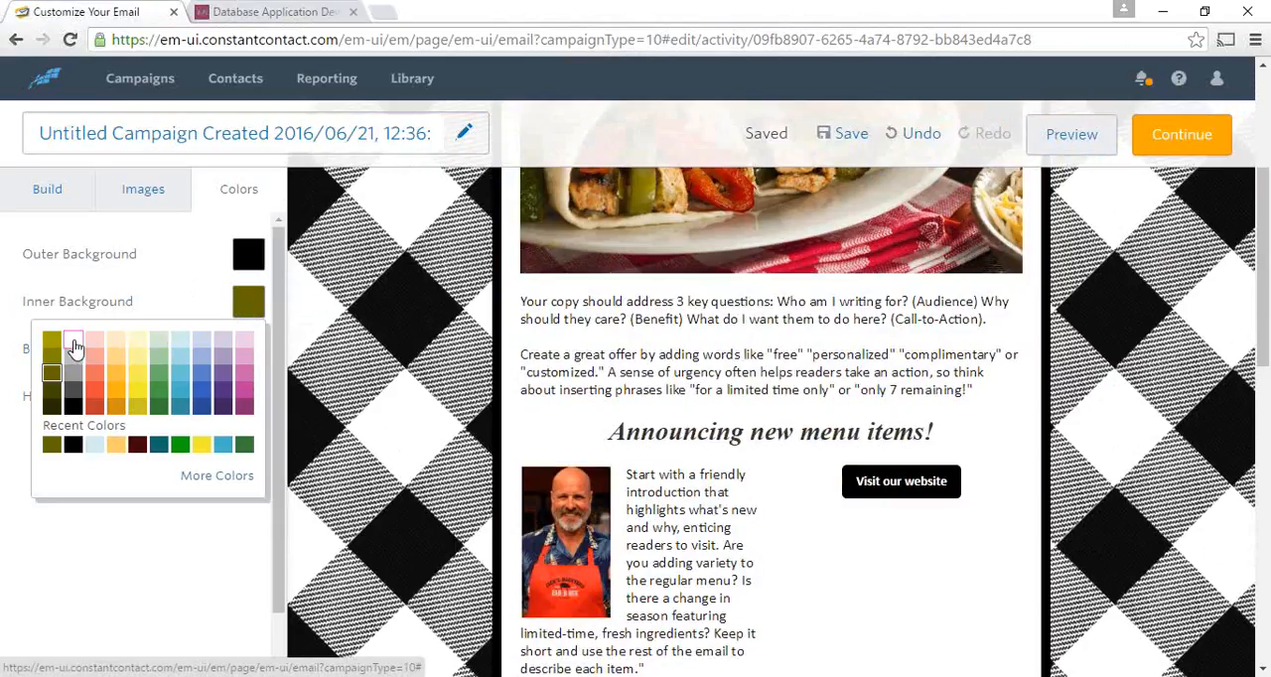
{"action": "left_click", "coordinate": [75, 345]}
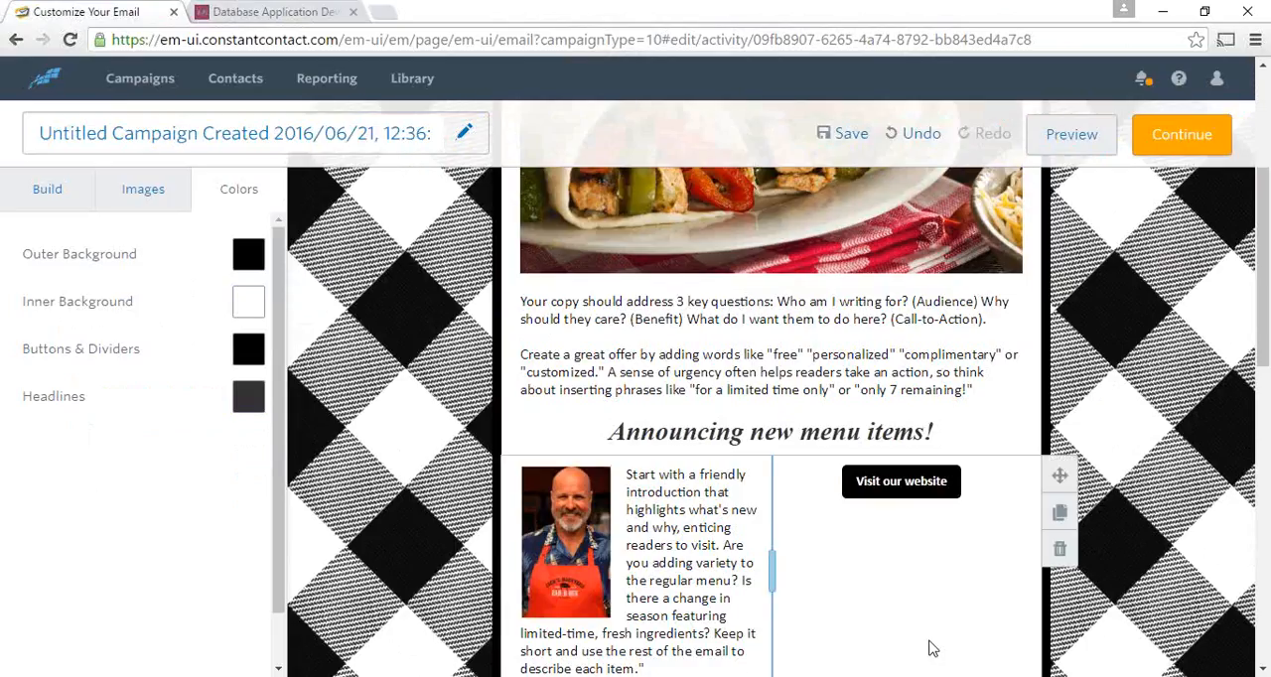
- Open the email preview and examine the desktop layout from the header text down to the footer
{"action": "scroll", "coordinate": [932, 648], "scroll_direction": "up", "scroll_amount": 3}
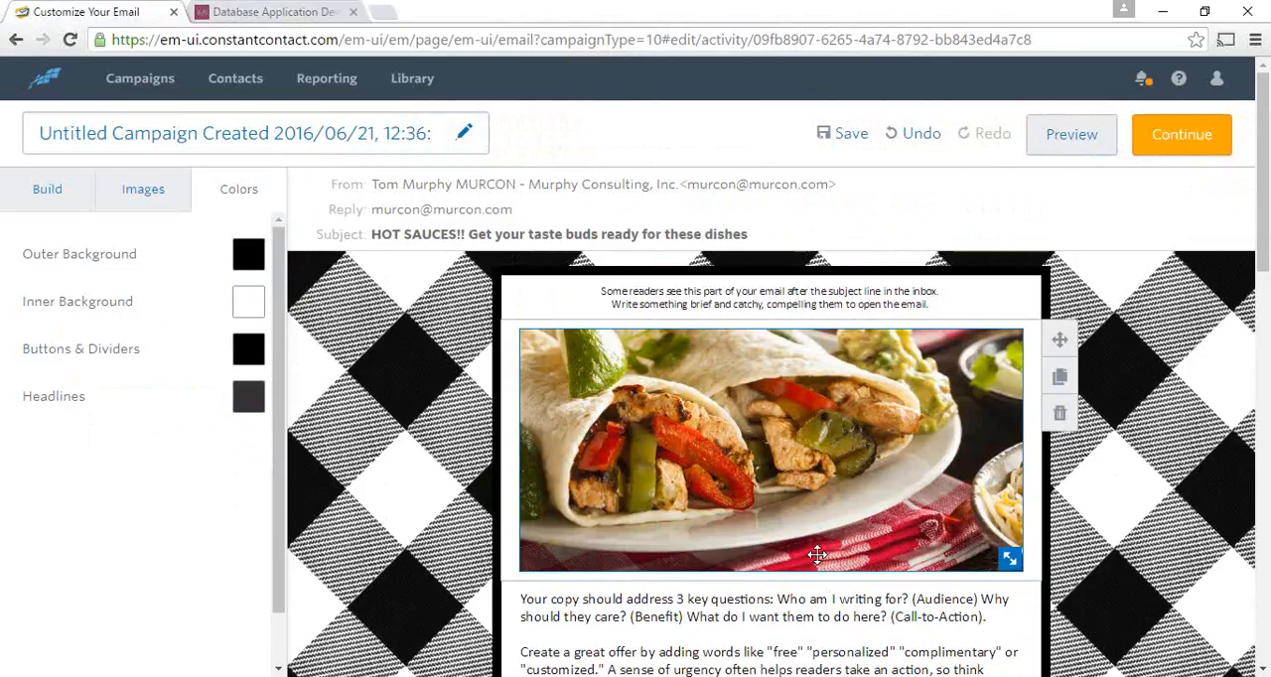
{"action": "scroll", "coordinate": [808, 553], "scroll_direction": "down", "scroll_amount": 1}
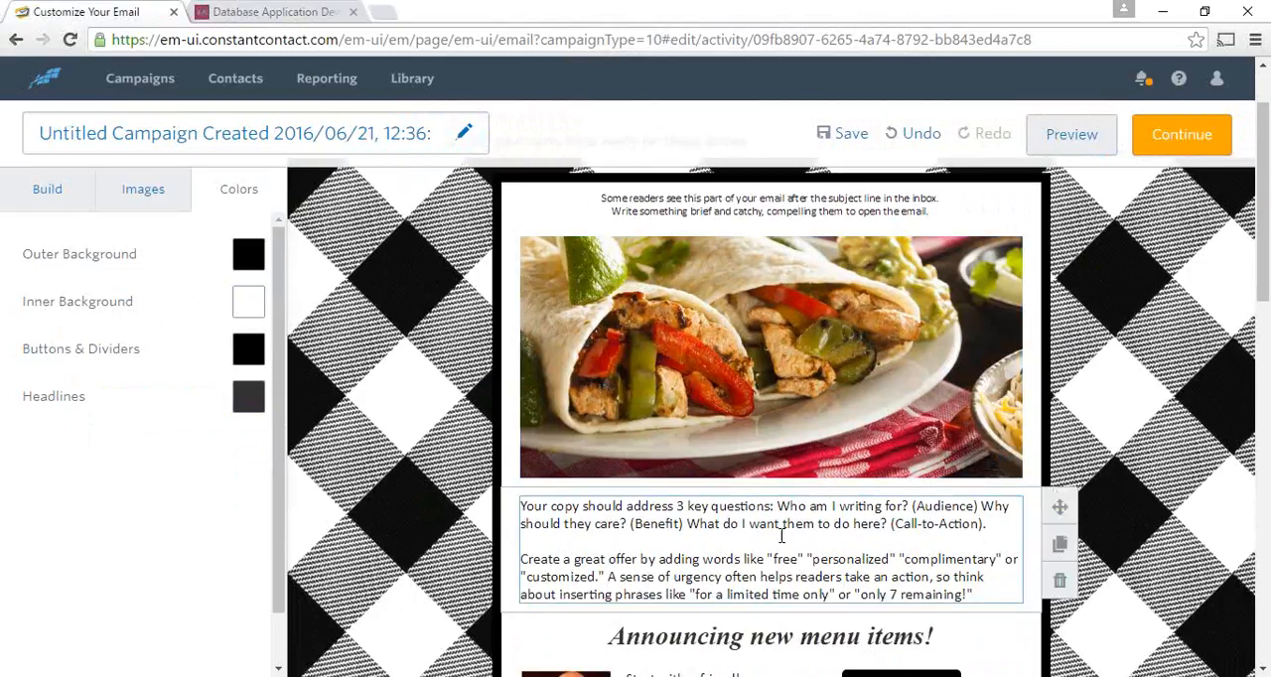
{"action": "left_click", "coordinate": [1087, 142]}
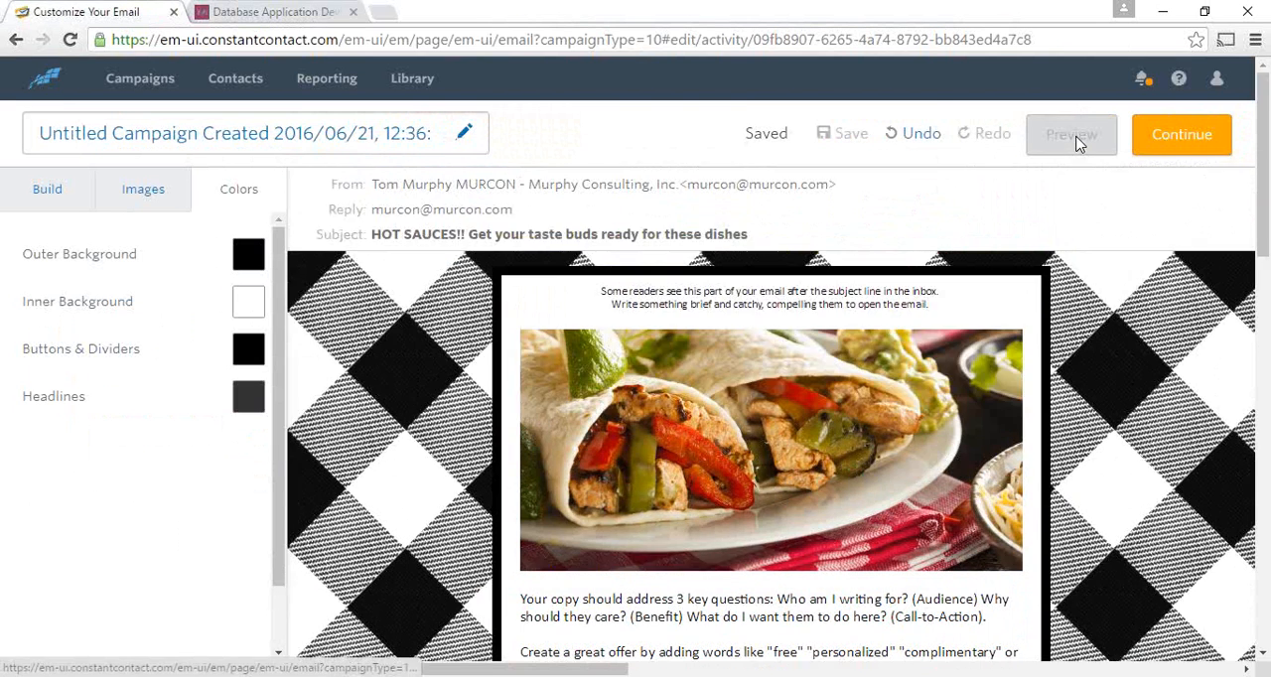
{"action": "left_click", "coordinate": [1078, 139]}
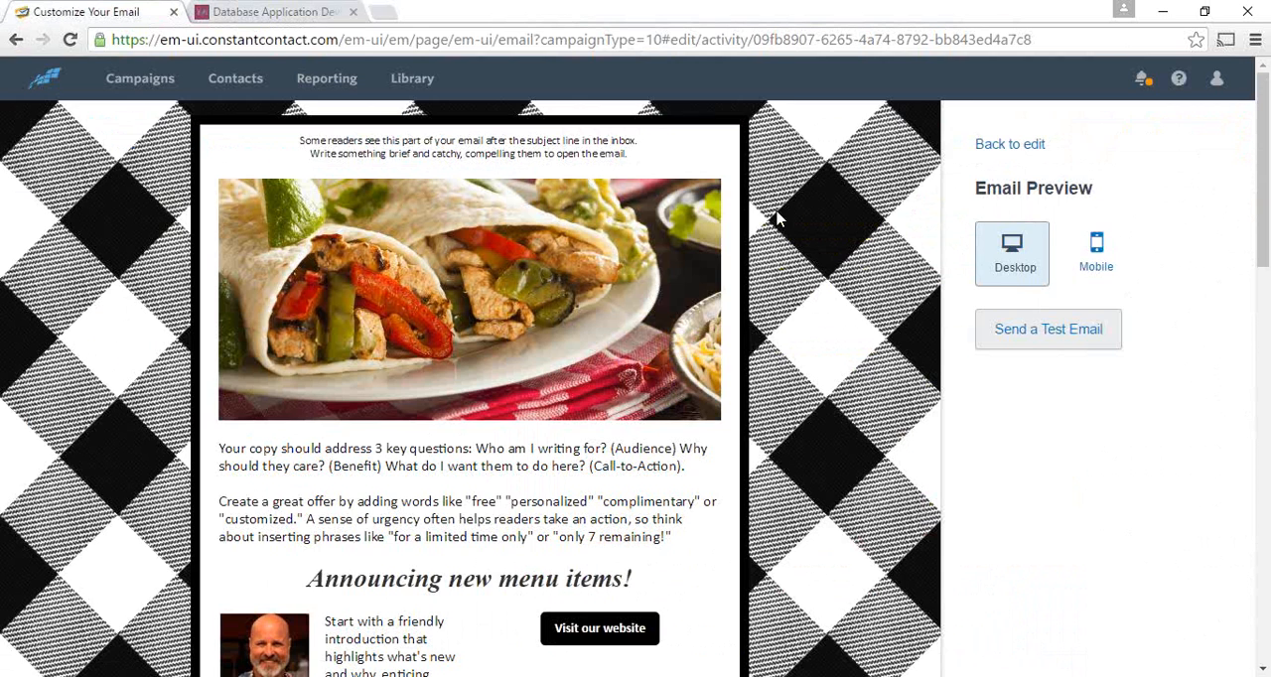
{"action": "scroll", "coordinate": [842, 187], "scroll_direction": "down", "scroll_amount": 5}
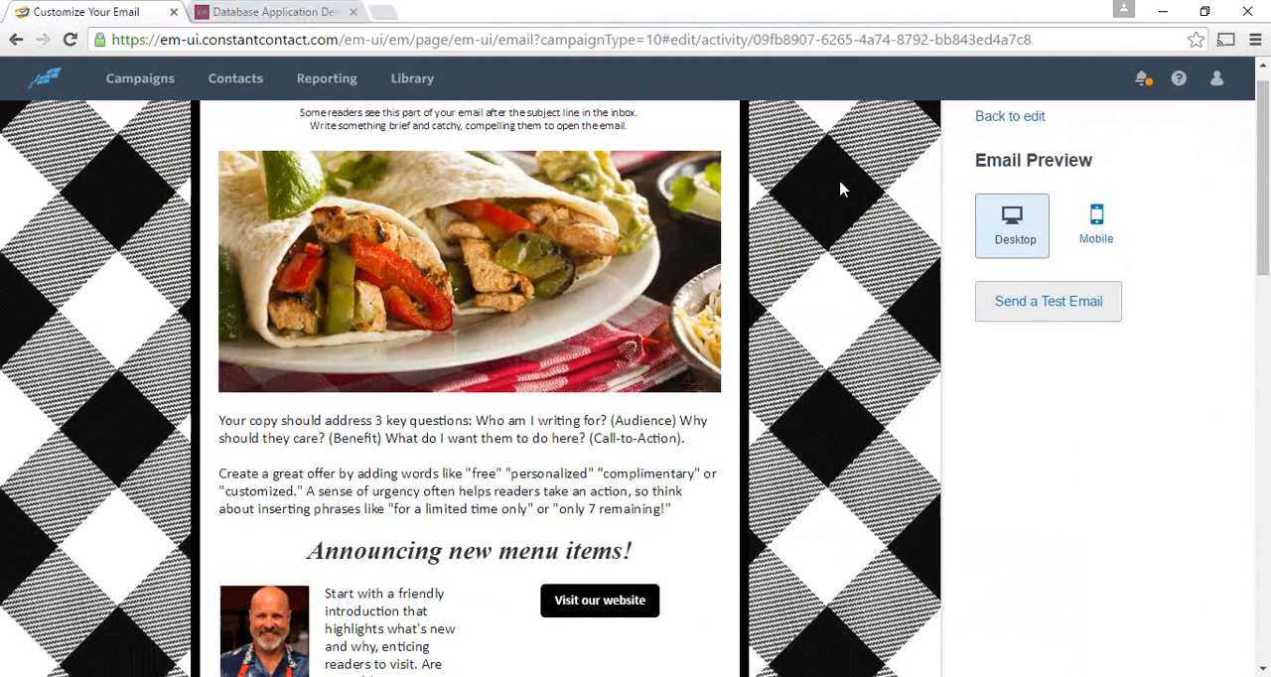
{"action": "scroll", "coordinate": [877, 185], "scroll_direction": "down", "scroll_amount": 1}
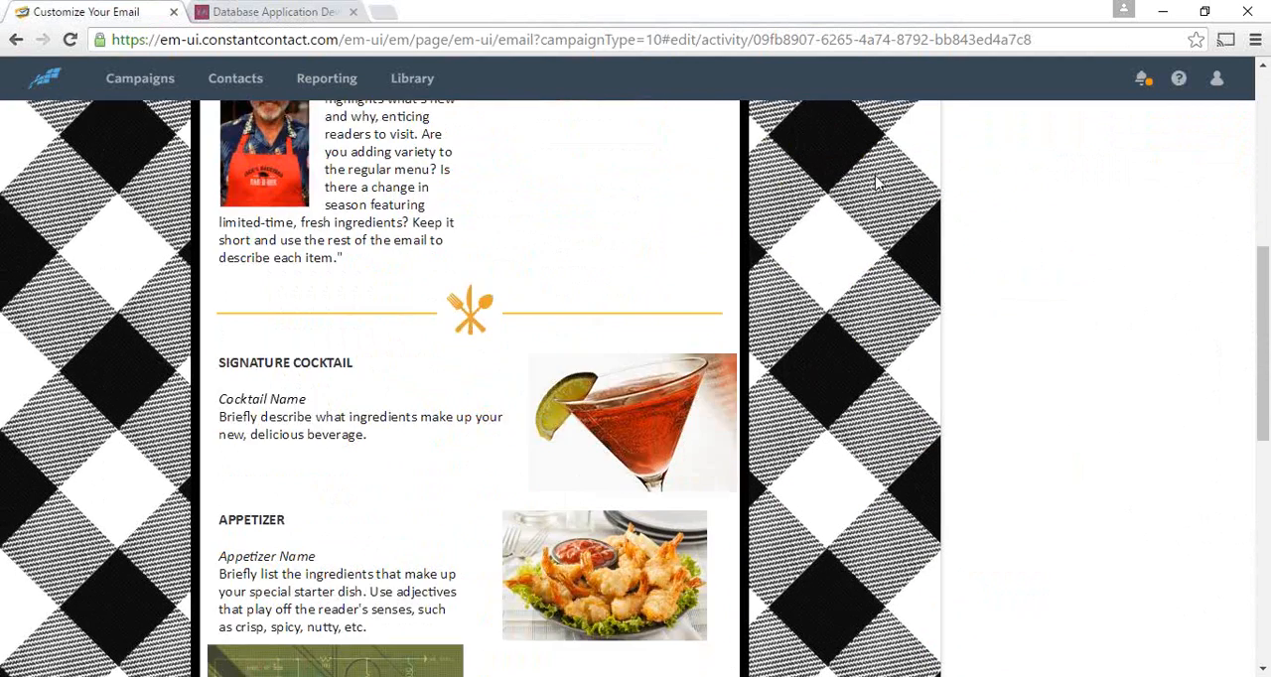
{"action": "scroll", "coordinate": [879, 220], "scroll_direction": "down", "scroll_amount": 3}
{"action": "scroll", "coordinate": [879, 222], "scroll_direction": "down", "scroll_amount": 2}
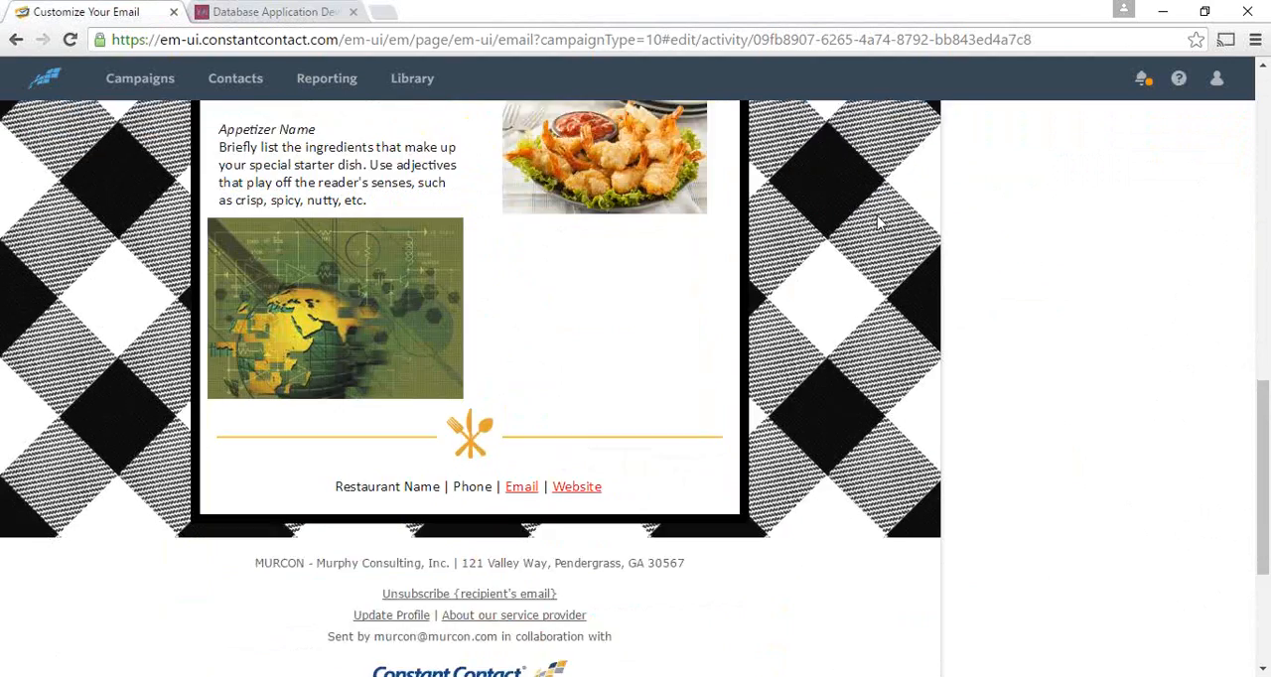
{"action": "scroll", "coordinate": [879, 223], "scroll_direction": "up", "scroll_amount": 10}
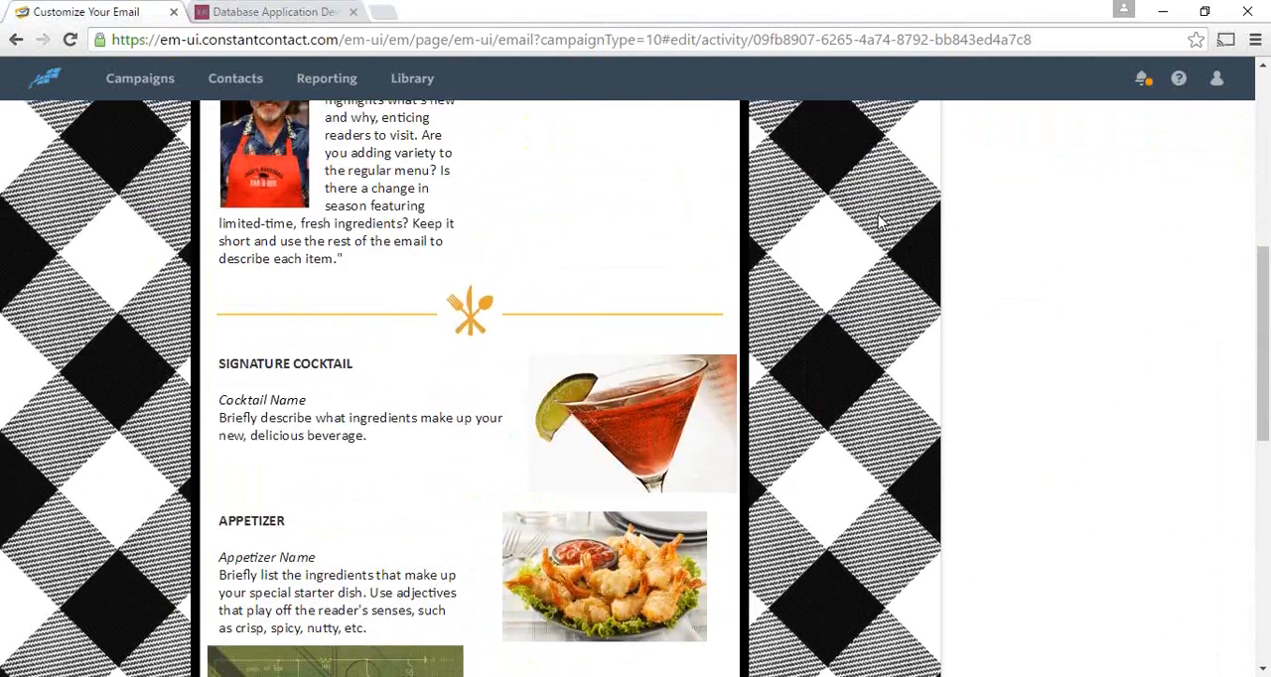
{"action": "scroll", "coordinate": [879, 222], "scroll_direction": "up", "scroll_amount": 2}
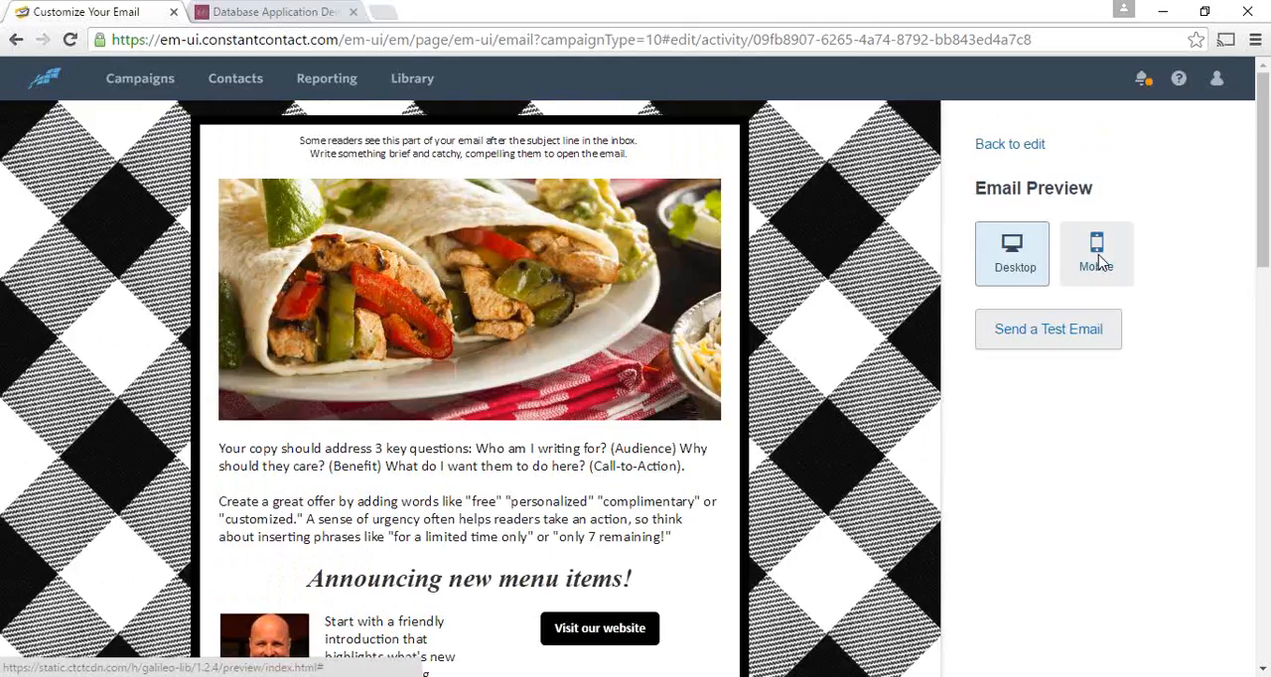
- Show the mobile preview and examine how the introduction, chef photo and website button stack
{"action": "left_click", "coordinate": [1100, 261]}
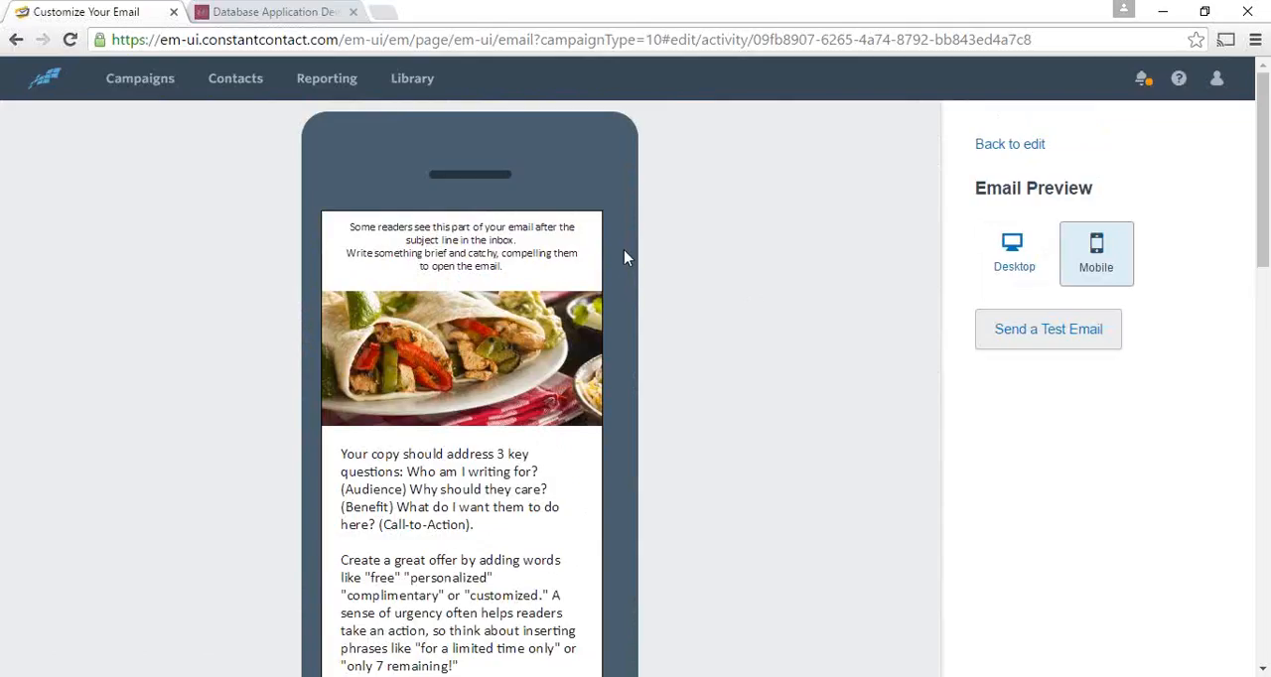
{"action": "scroll", "coordinate": [623, 250], "scroll_direction": "down", "scroll_amount": 3}
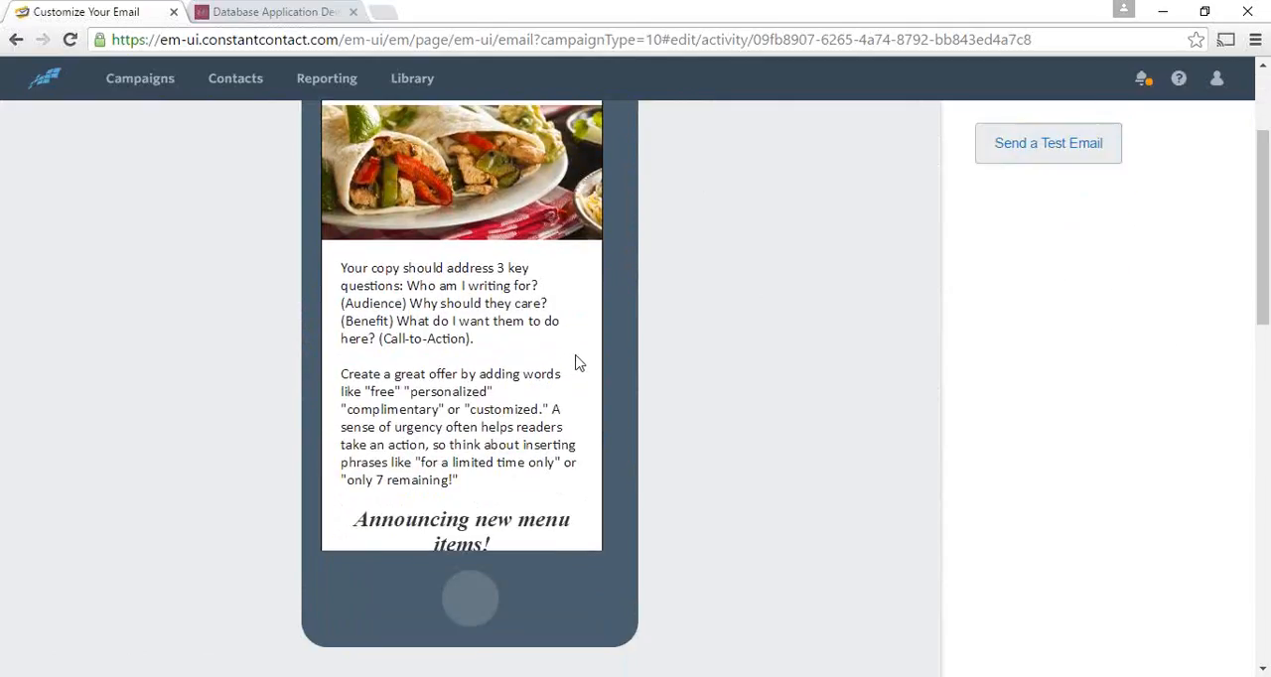
{"action": "scroll", "coordinate": [590, 364], "scroll_direction": "down", "scroll_amount": 3}
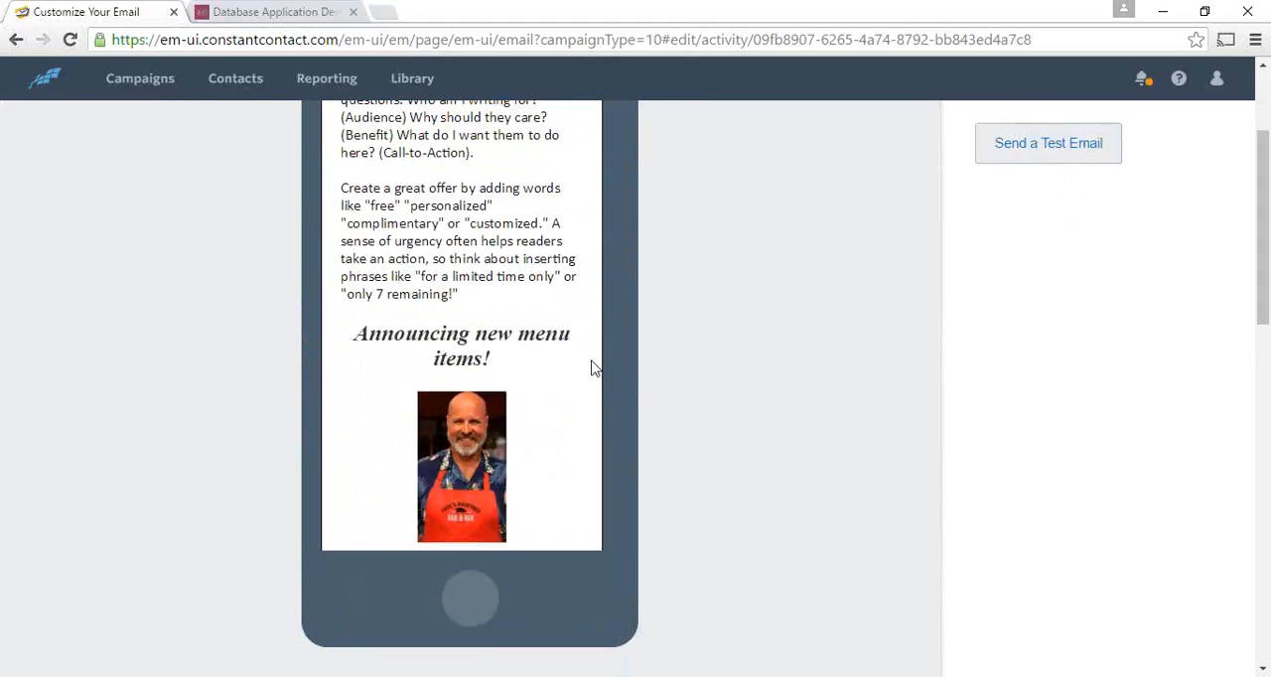
{"action": "scroll", "coordinate": [591, 367], "scroll_direction": "down", "scroll_amount": 2}
{"action": "scroll", "coordinate": [592, 368], "scroll_direction": "down", "scroll_amount": 2}
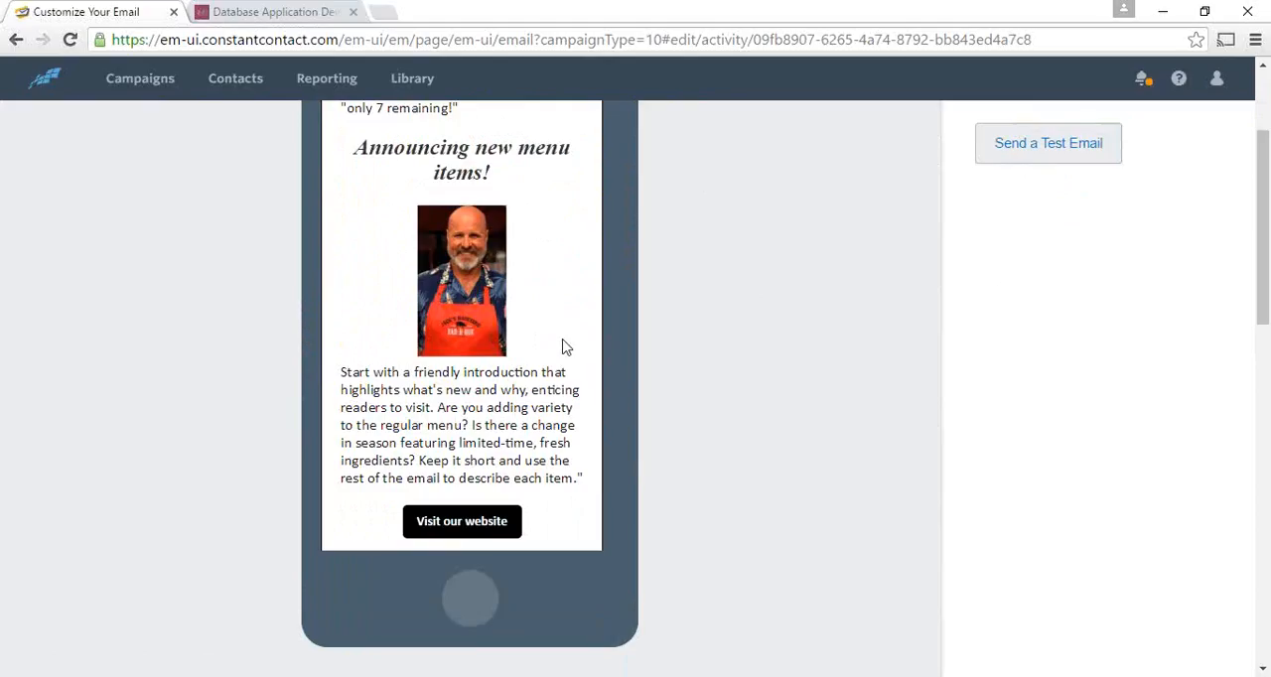
{"action": "scroll", "coordinate": [1026, 303], "scroll_direction": "up", "scroll_amount": 2}
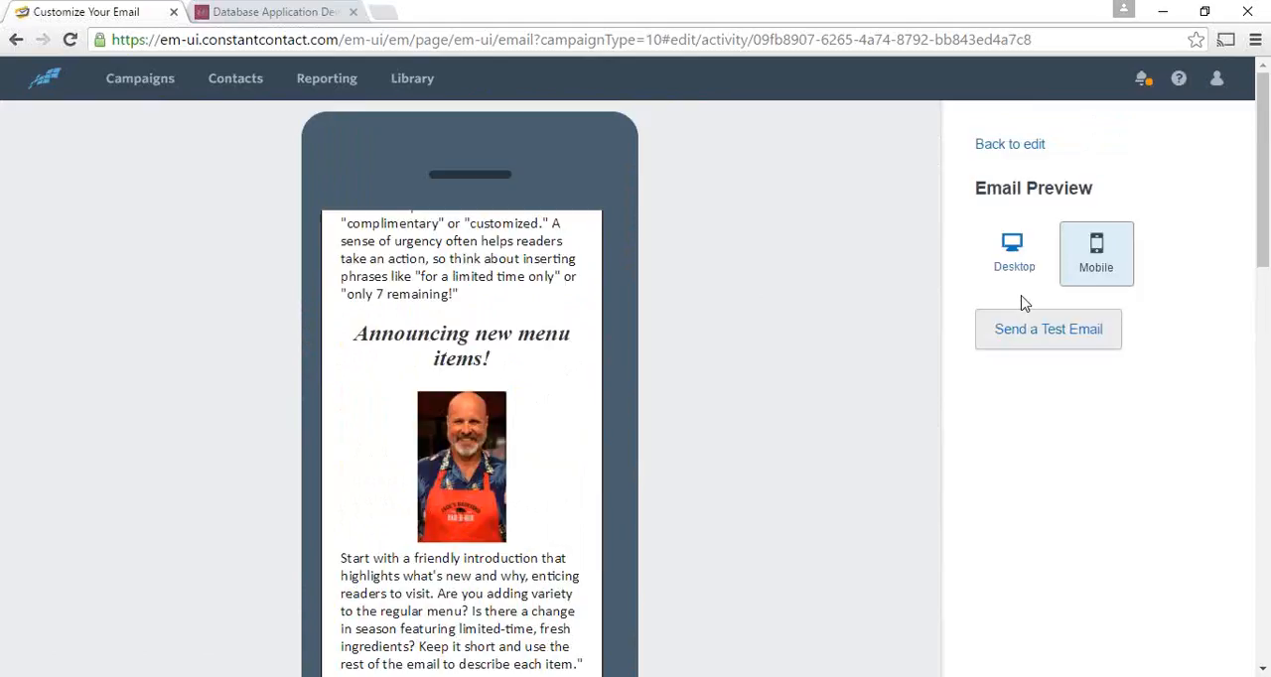
- Return to the desktop preview and compare the placement of the chef photo, text and website button
{"action": "left_click", "coordinate": [1005, 275]}
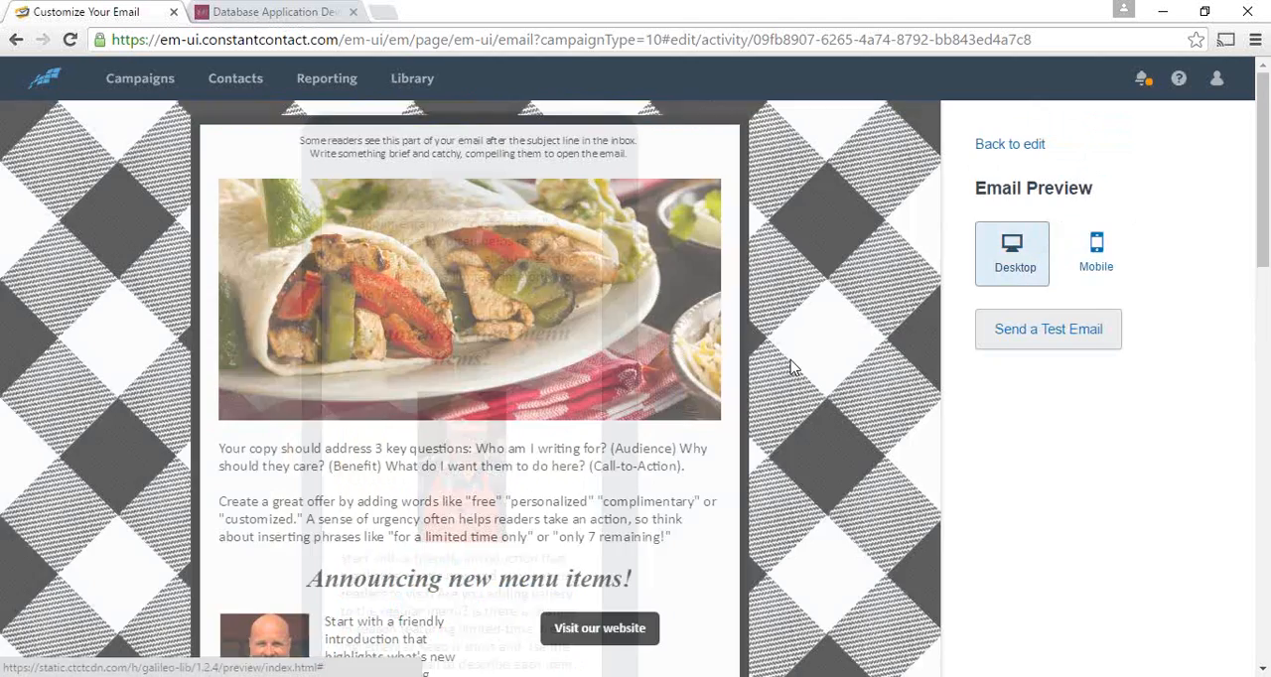
{"action": "scroll", "coordinate": [476, 447], "scroll_direction": "down", "scroll_amount": 2}
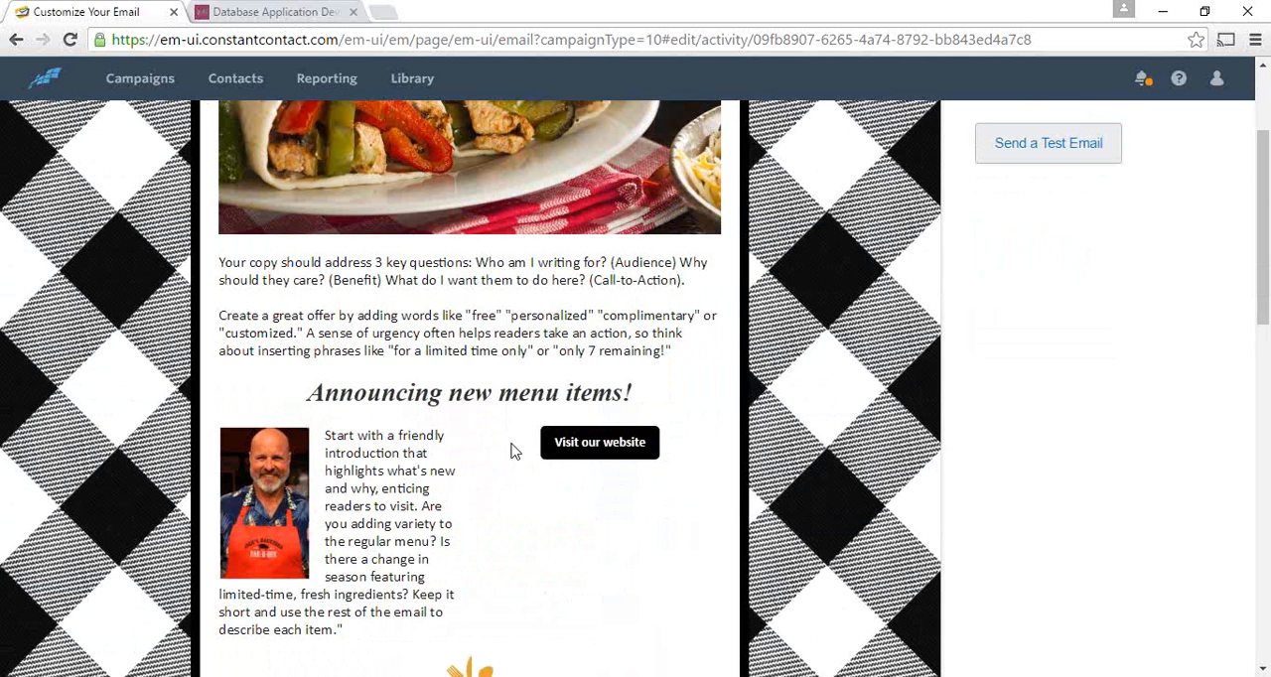
{"action": "scroll", "coordinate": [1016, 318], "scroll_direction": "up", "scroll_amount": 2}
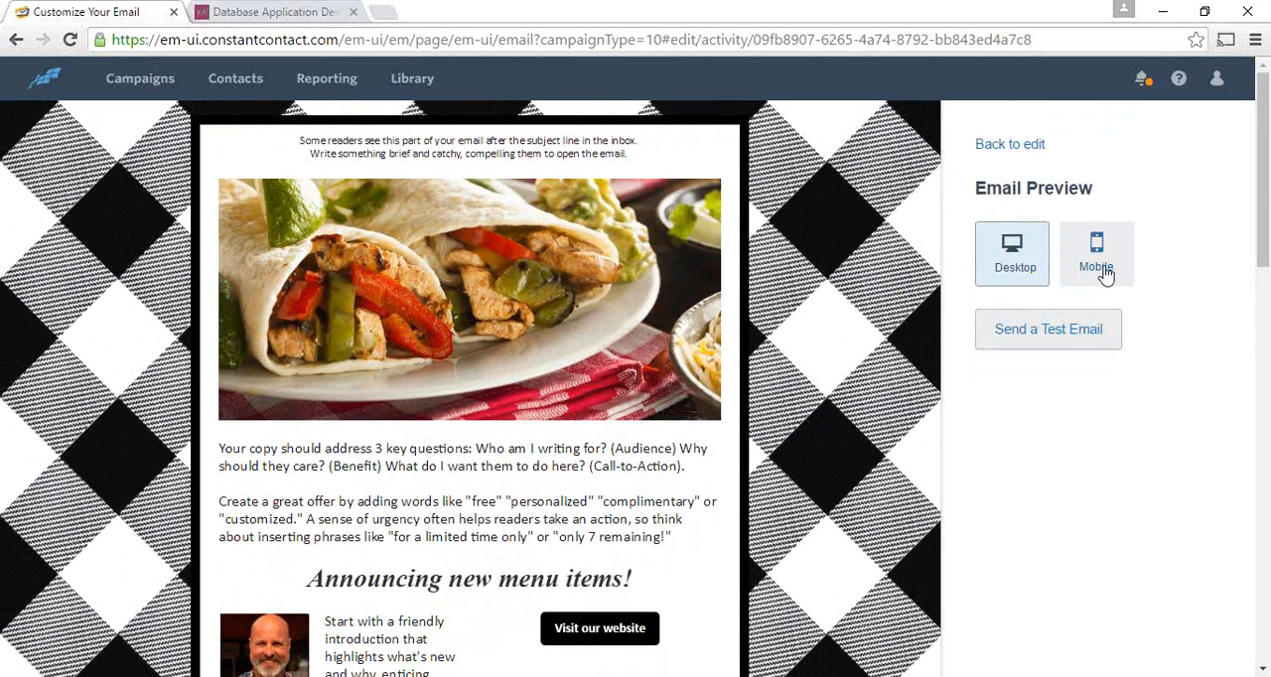
- Reopen the mobile preview and examine the whole email, from the header through the cocktail and appetizer sections to the restaurant contact line
{"action": "left_click", "coordinate": [1102, 274]}
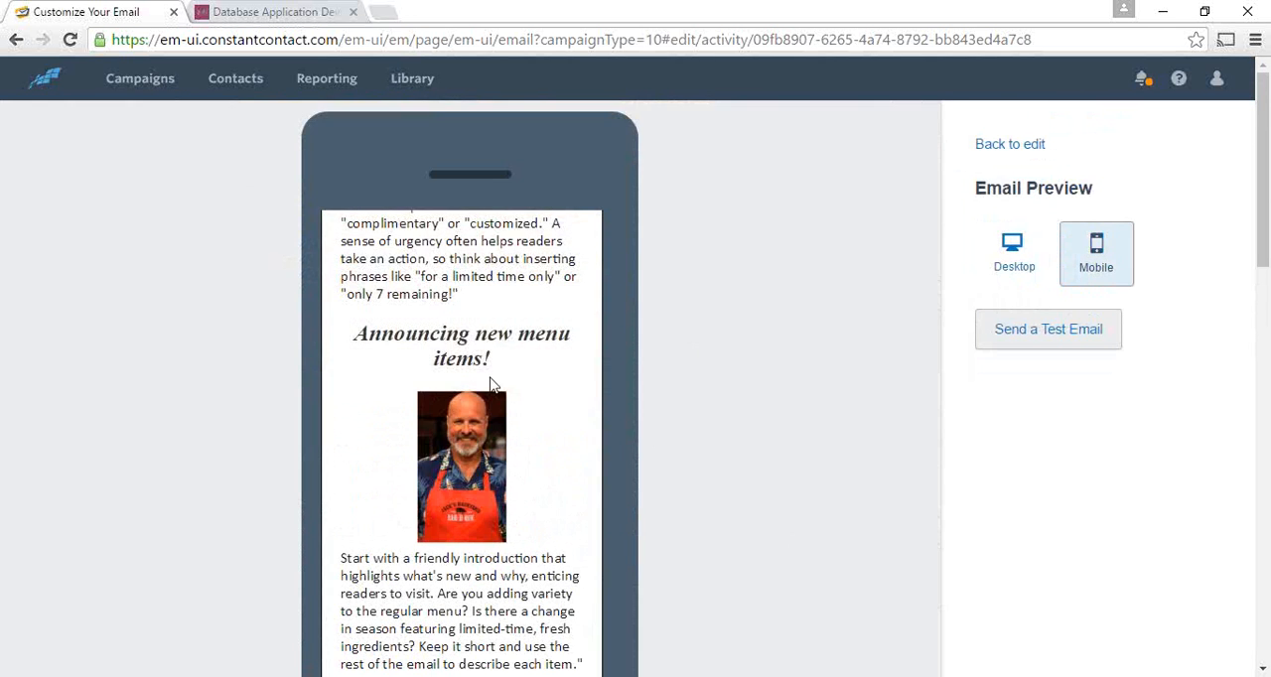
{"action": "scroll", "coordinate": [545, 433], "scroll_direction": "up", "scroll_amount": 3}
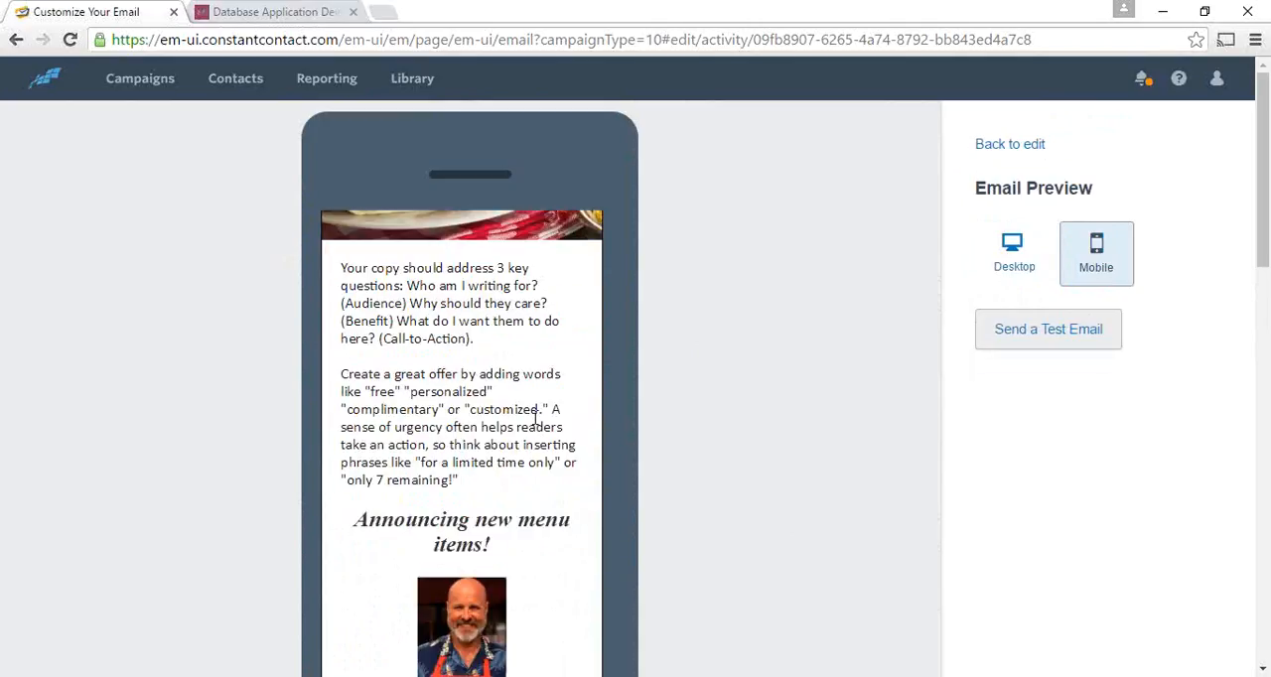
{"action": "scroll", "coordinate": [494, 430], "scroll_direction": "up", "scroll_amount": 2}
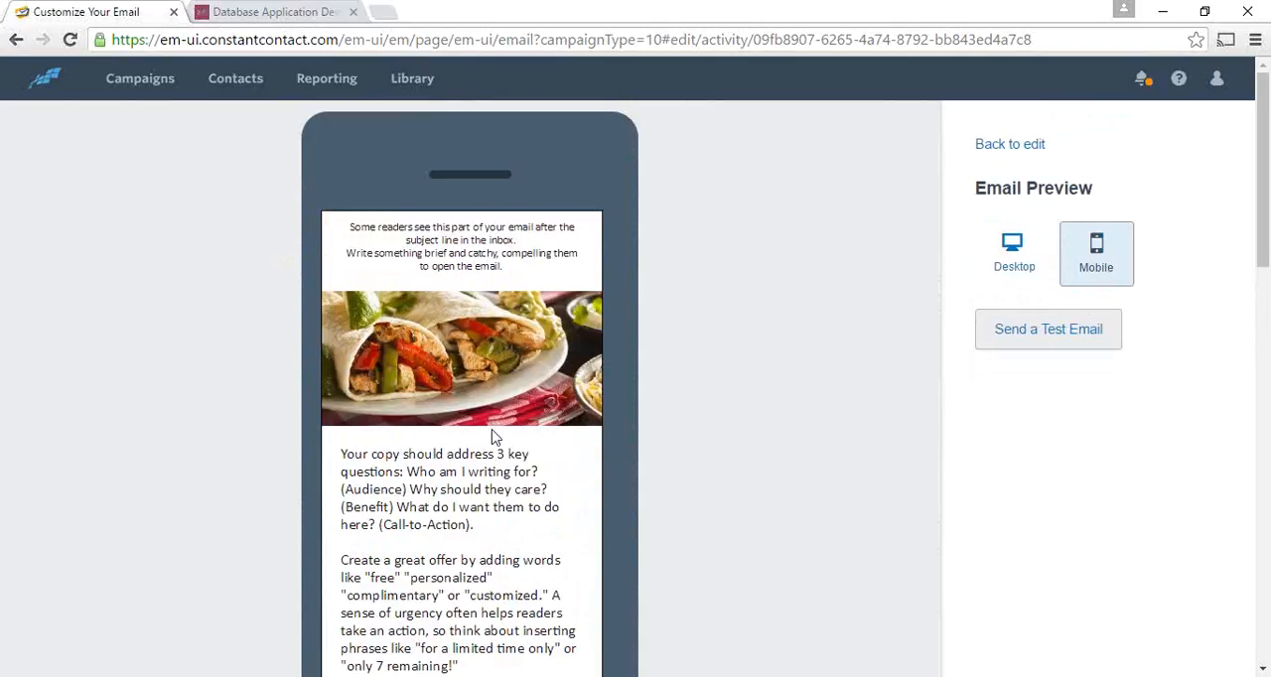
{"action": "scroll", "coordinate": [495, 433], "scroll_direction": "down", "scroll_amount": 4}
{"action": "scroll", "coordinate": [496, 433], "scroll_direction": "down", "scroll_amount": 1}
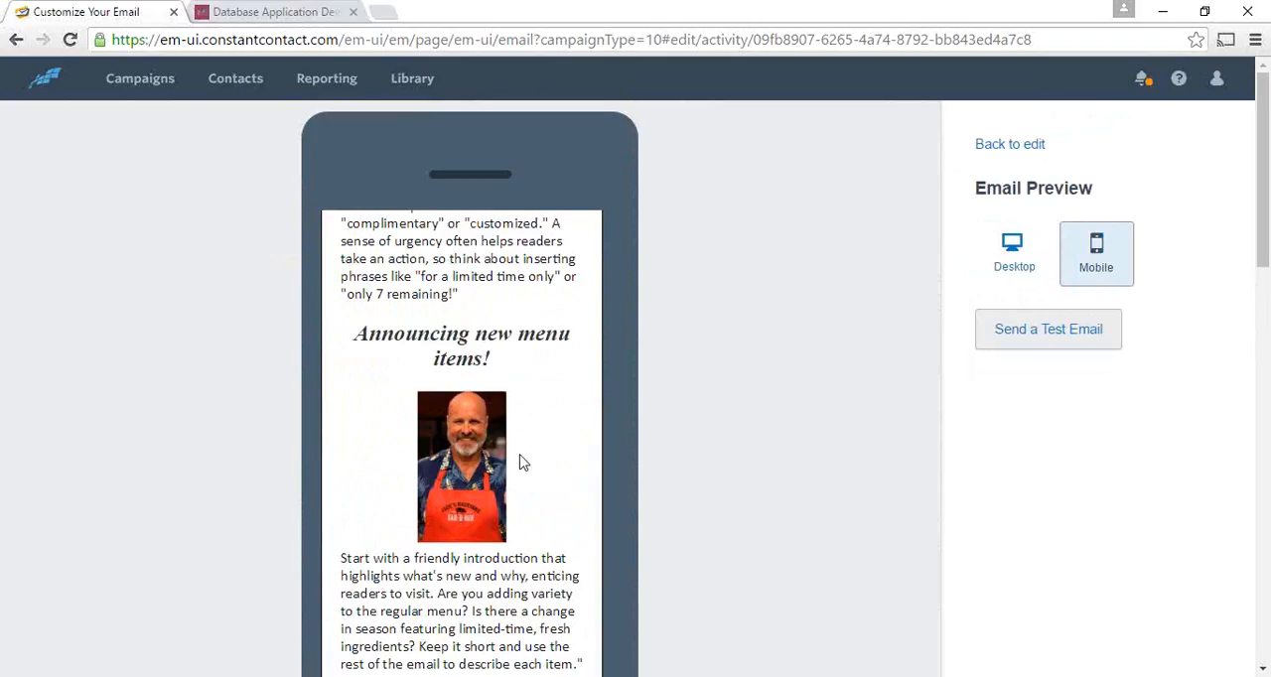
{"action": "scroll", "coordinate": [563, 475], "scroll_direction": "down", "scroll_amount": 1}
{"action": "scroll", "coordinate": [563, 475], "scroll_direction": "down", "scroll_amount": 1}
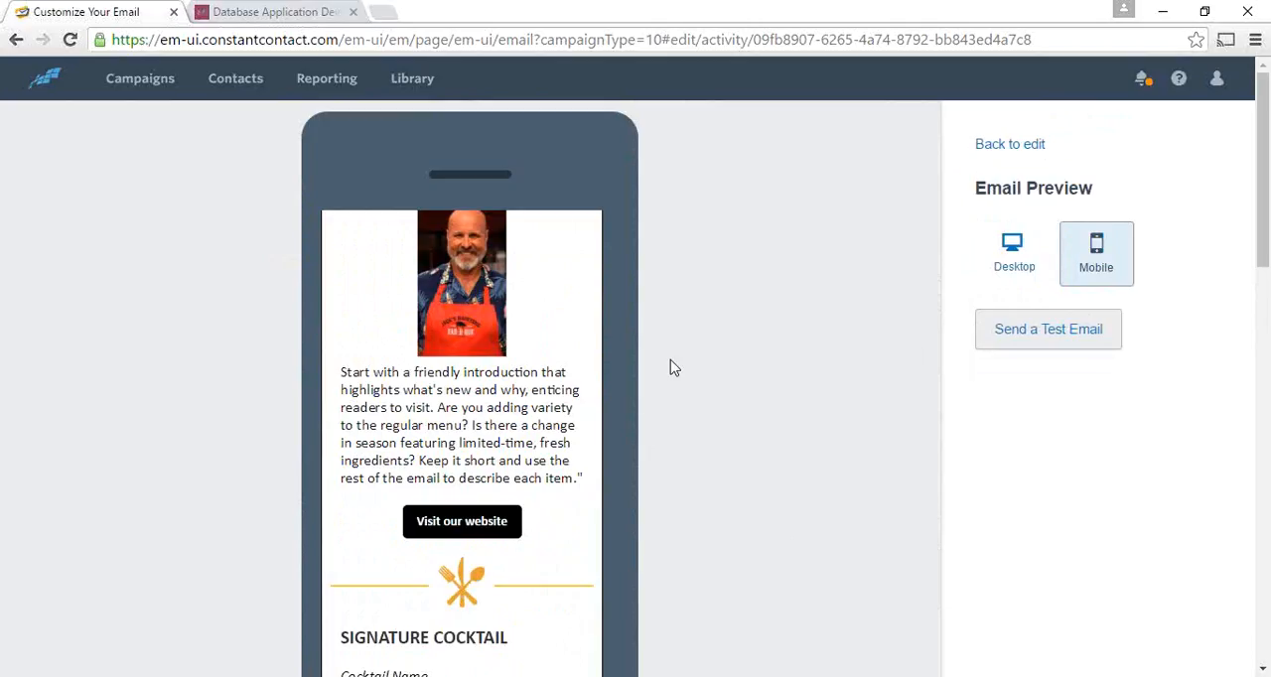
{"action": "scroll", "coordinate": [679, 360], "scroll_direction": "down", "scroll_amount": 2}
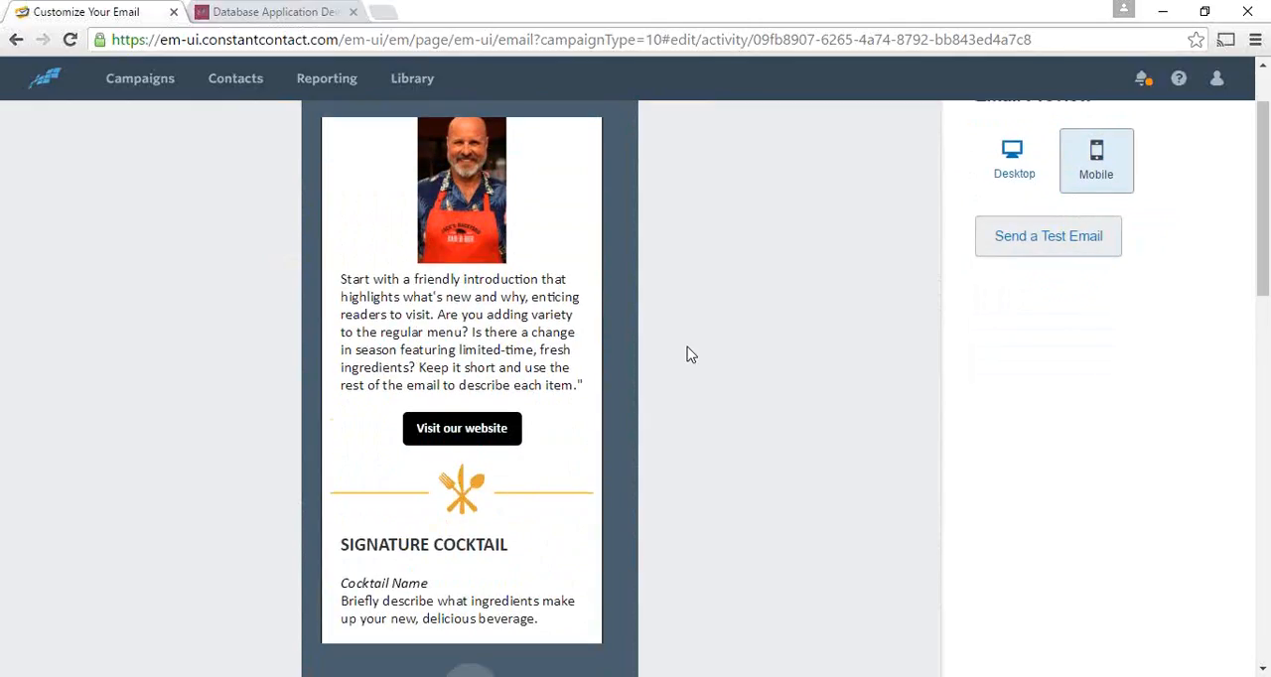
{"action": "scroll", "coordinate": [691, 355], "scroll_direction": "up", "scroll_amount": 2}
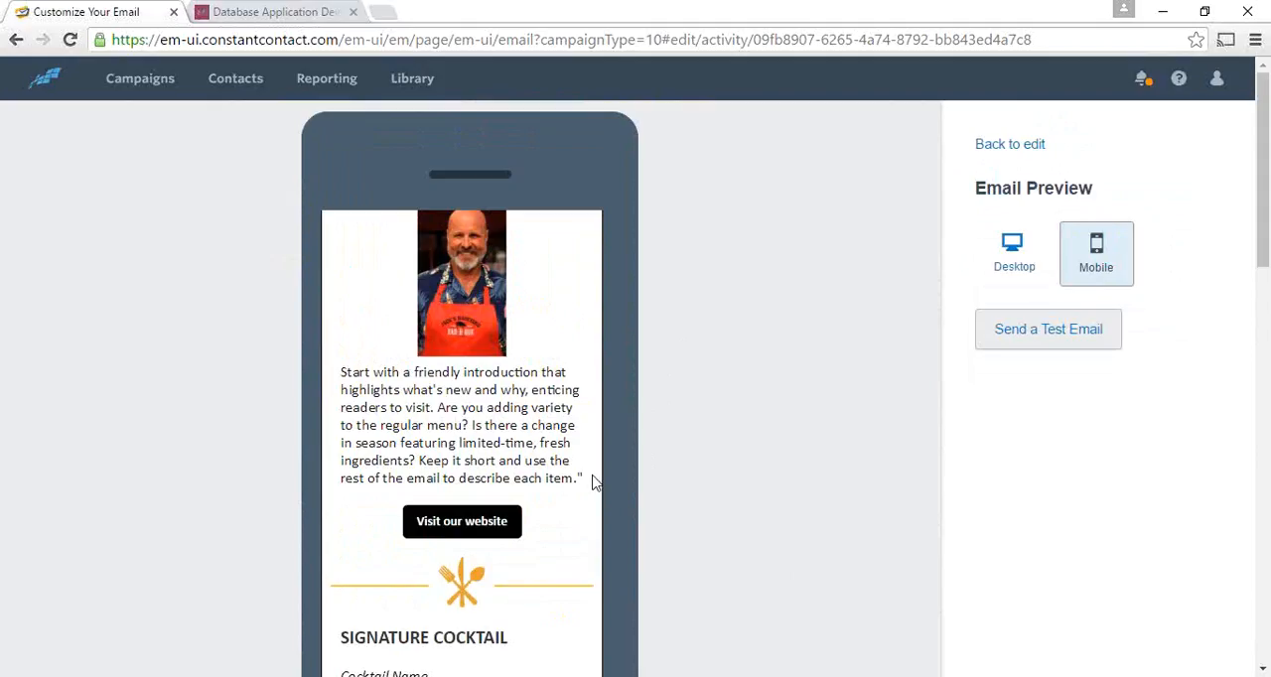
{"action": "scroll", "coordinate": [593, 481], "scroll_direction": "down", "scroll_amount": 3}
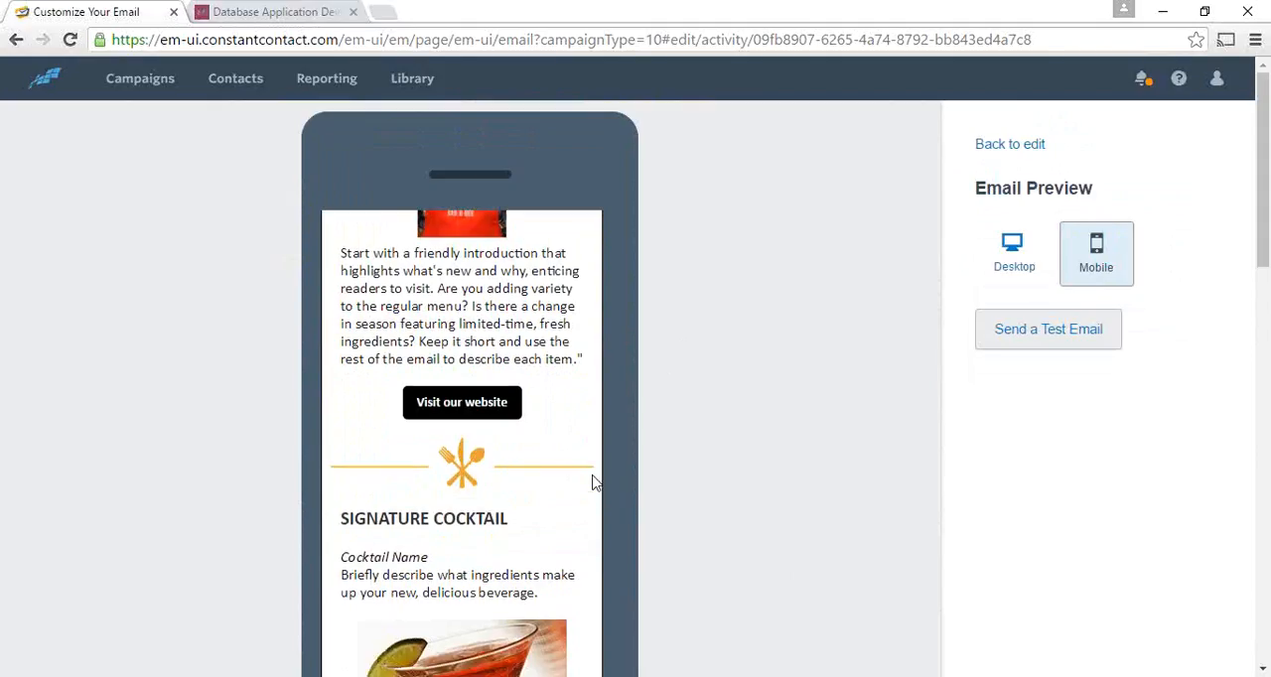
{"action": "scroll", "coordinate": [594, 482], "scroll_direction": "down", "scroll_amount": 1}
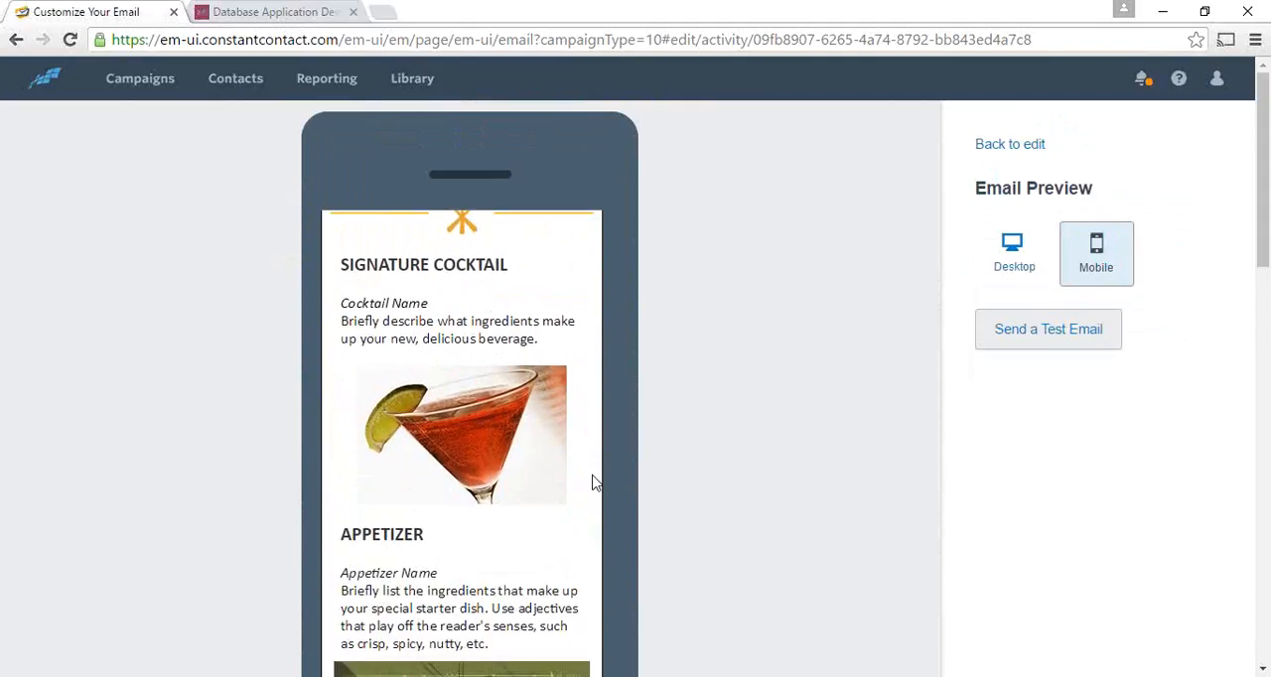
{"action": "scroll", "coordinate": [594, 482], "scroll_direction": "down", "scroll_amount": 2}
{"action": "scroll", "coordinate": [556, 481], "scroll_direction": "down", "scroll_amount": 1}
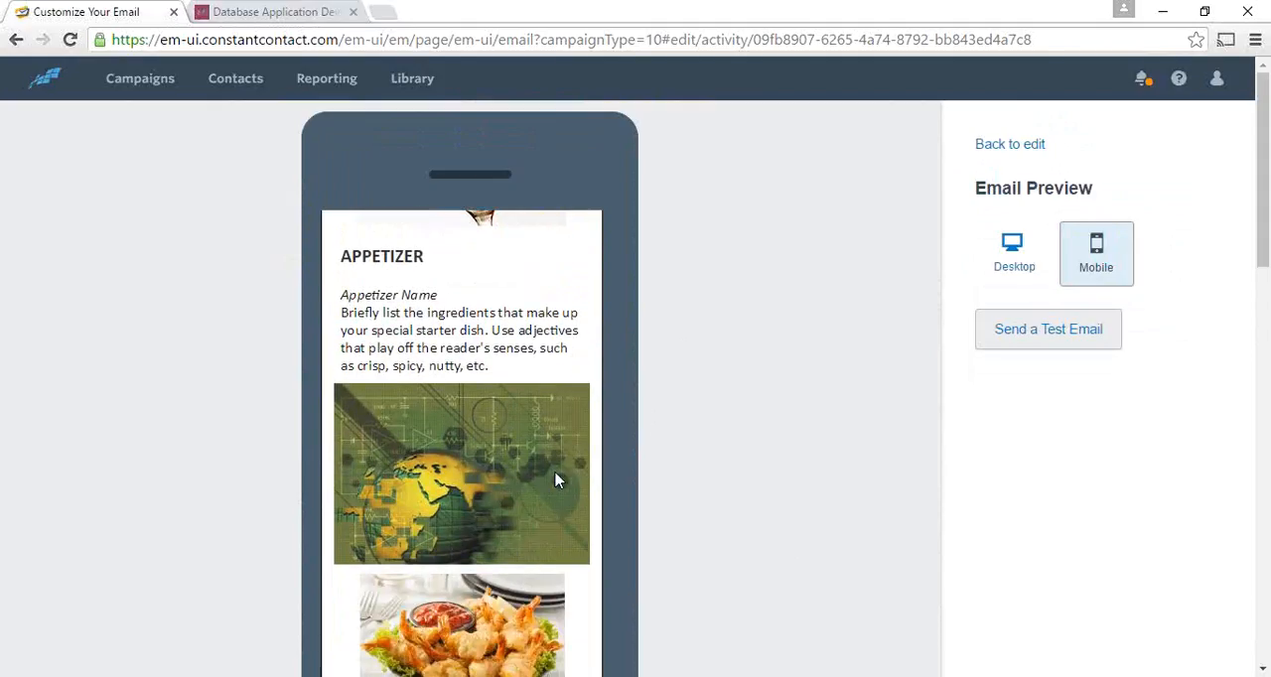
{"action": "scroll", "coordinate": [557, 481], "scroll_direction": "down", "scroll_amount": 3}
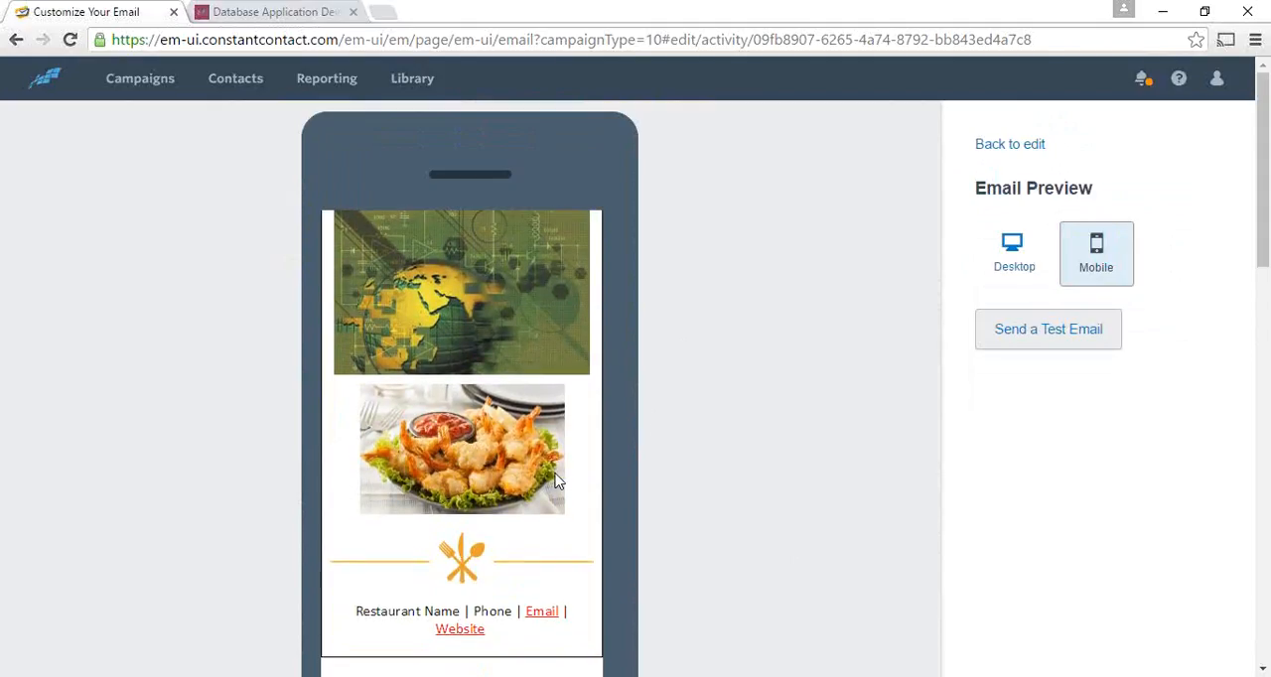
- Examine the address and unsubscribe footer in the mobile preview, then review the email back up to its header
{"action": "scroll", "coordinate": [557, 481], "scroll_direction": "down", "scroll_amount": 3}
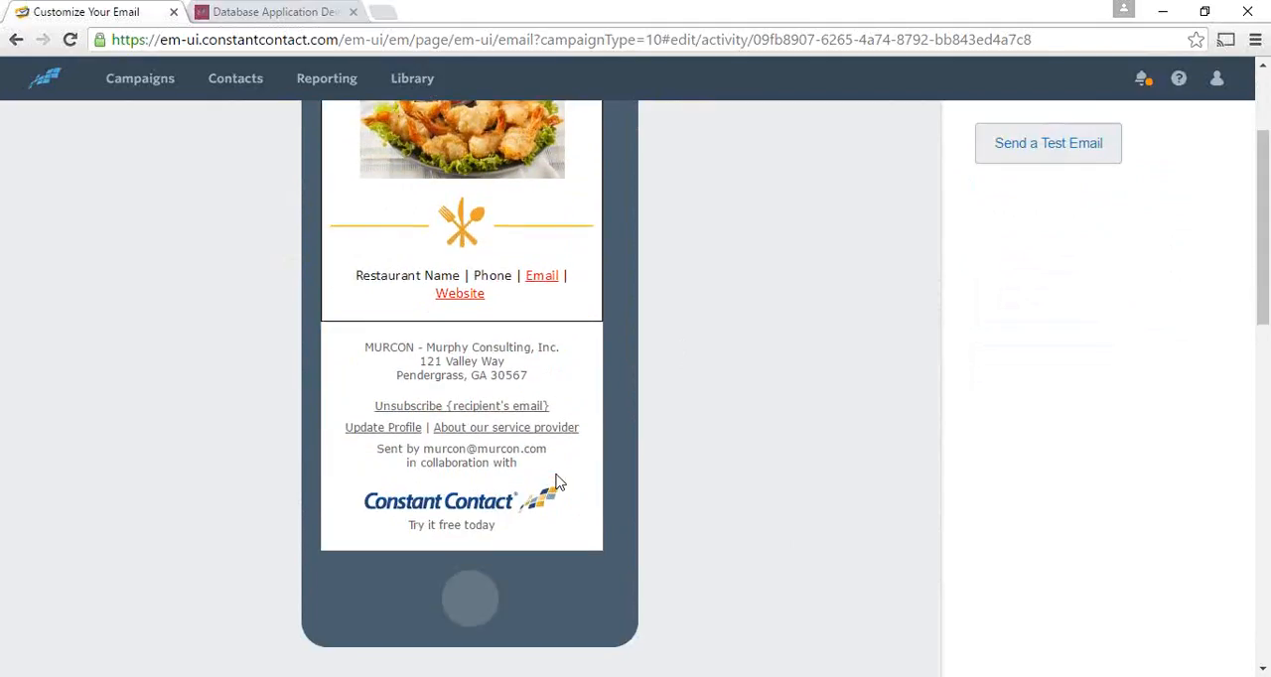
{"action": "scroll", "coordinate": [602, 431], "scroll_direction": "up", "scroll_amount": 2}
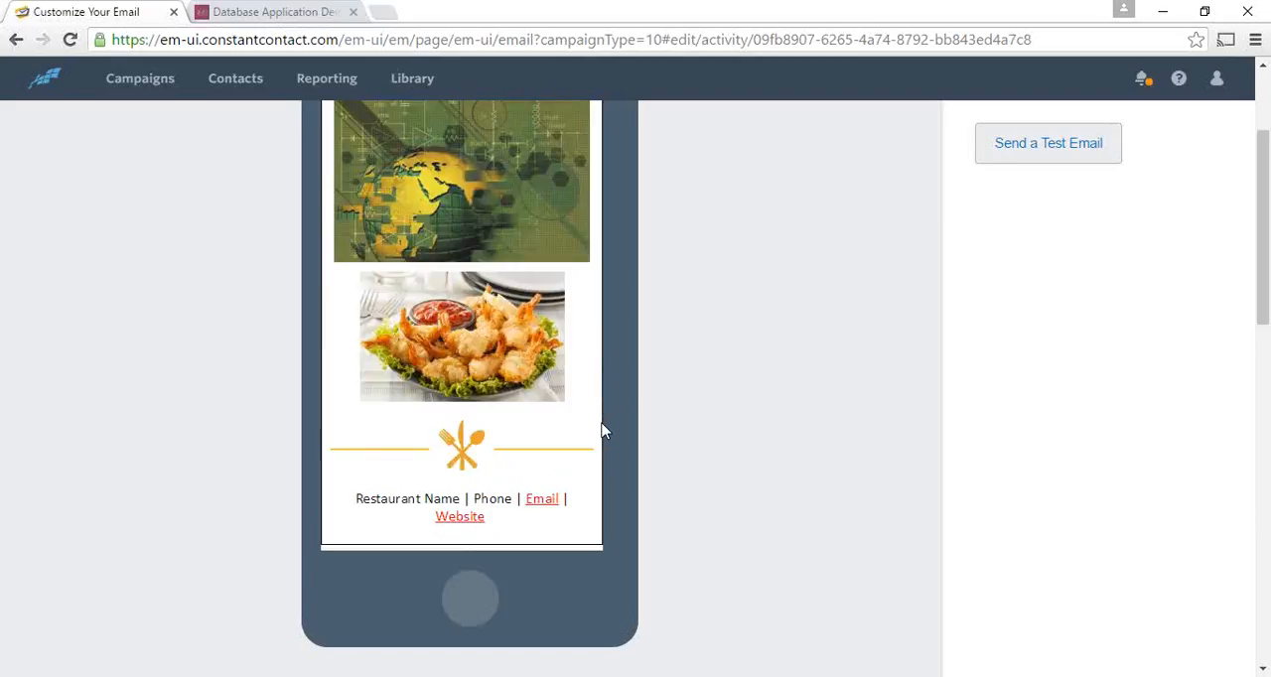
{"action": "scroll", "coordinate": [602, 431], "scroll_direction": "up", "scroll_amount": 10}
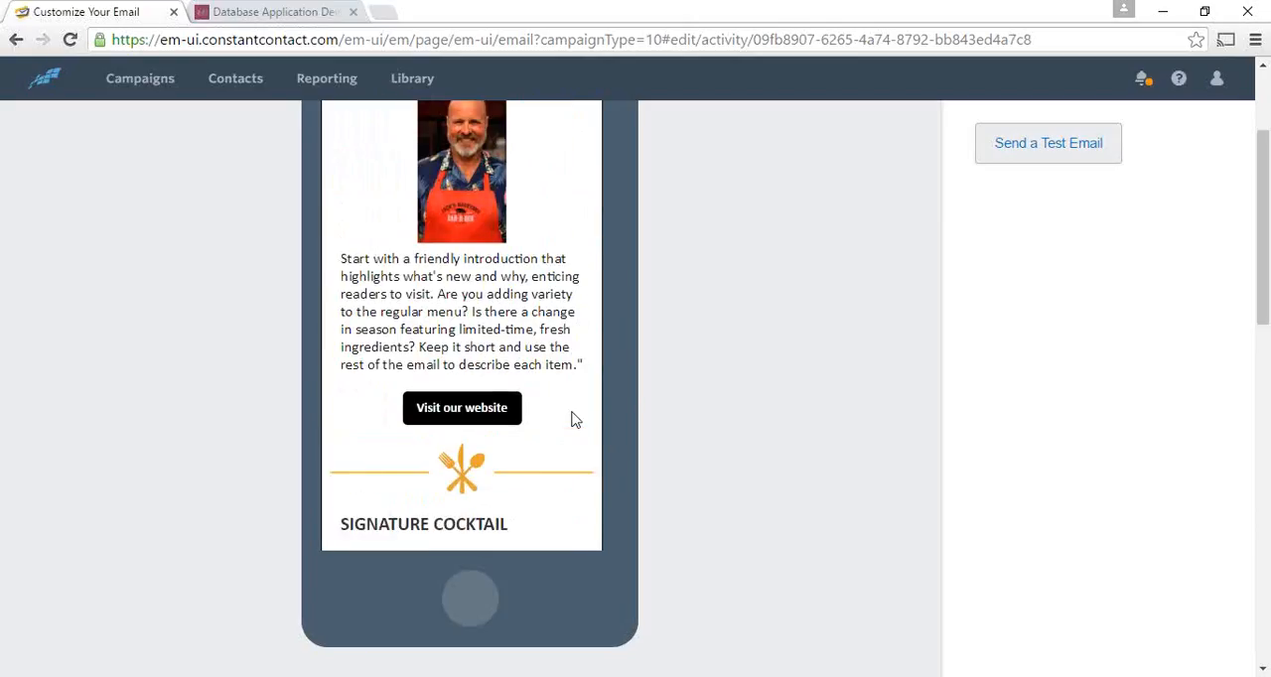
{"action": "scroll", "coordinate": [571, 417], "scroll_direction": "up", "scroll_amount": 10}
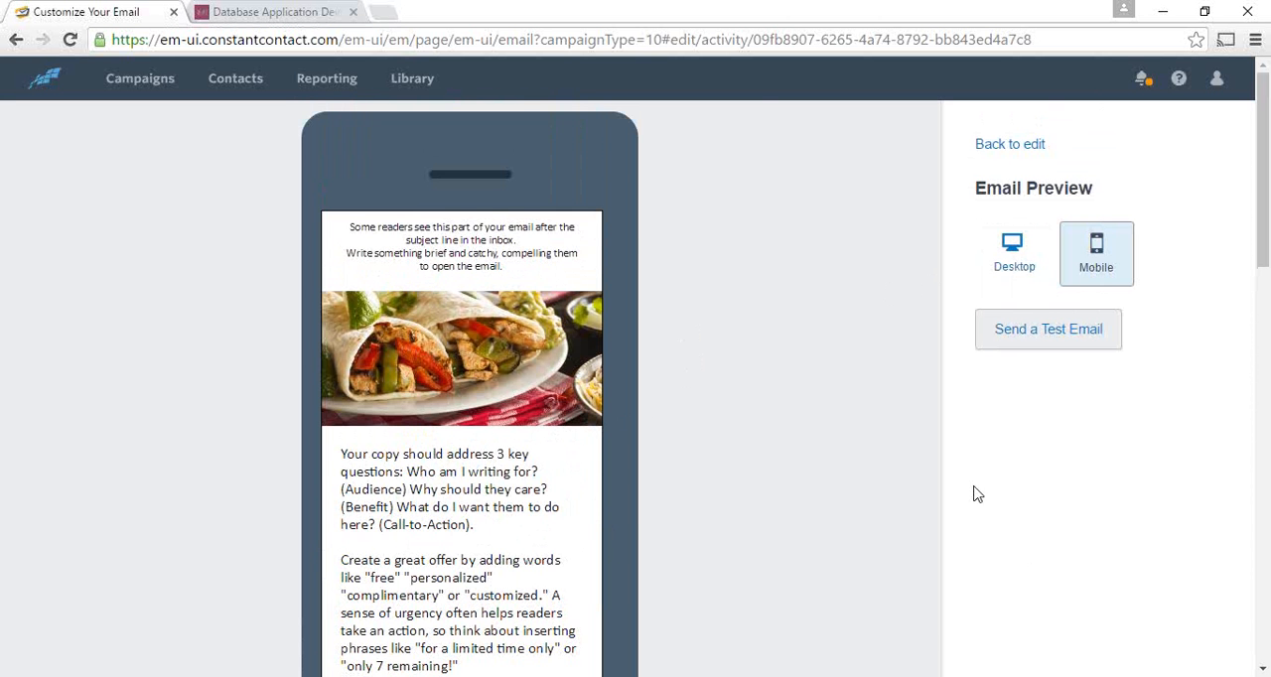
- Return to the desktop preview and examine the layout from the header down to the cocktail and appetizer sections
{"action": "left_click", "coordinate": [1005, 260]}
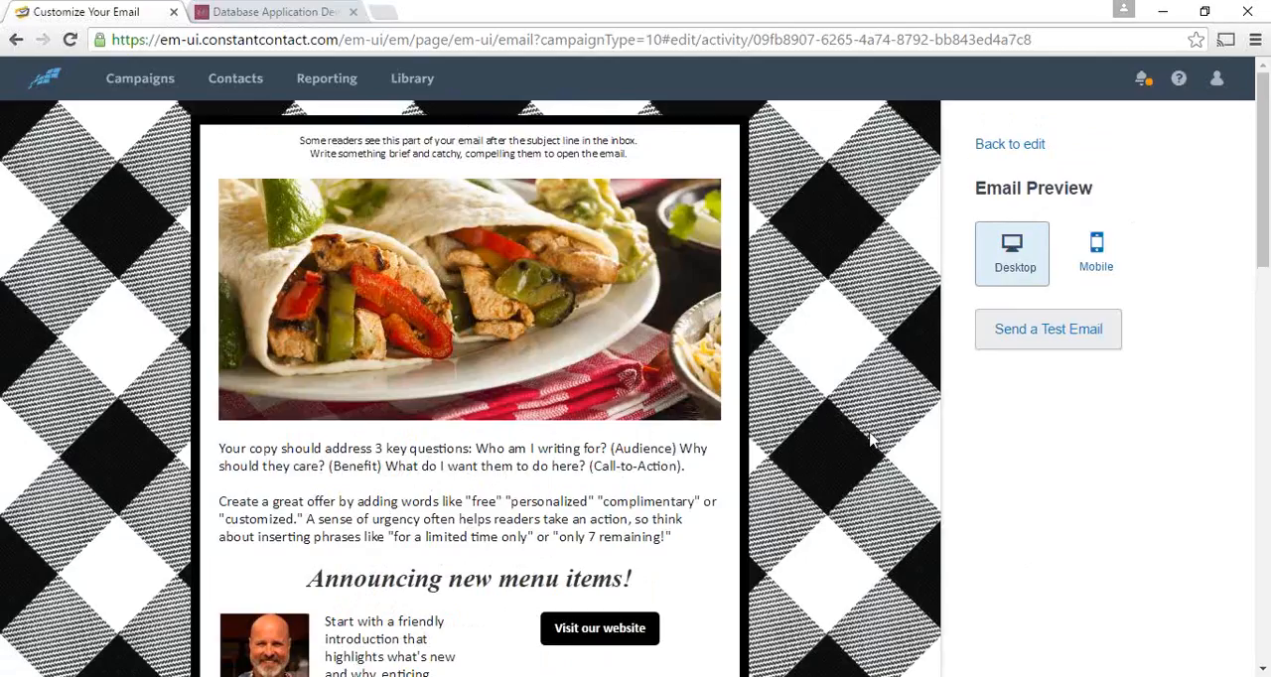
{"action": "scroll", "coordinate": [851, 449], "scroll_direction": "down", "scroll_amount": 5}
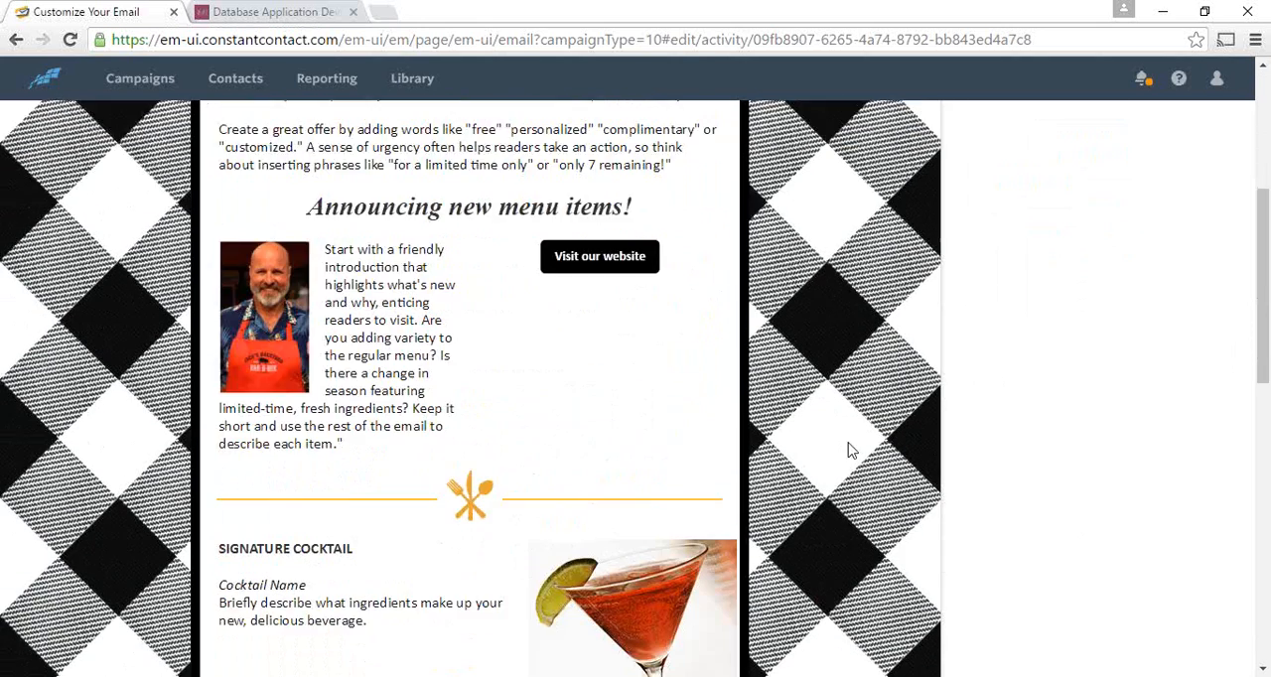
{"action": "scroll", "coordinate": [844, 452], "scroll_direction": "down", "scroll_amount": 3}
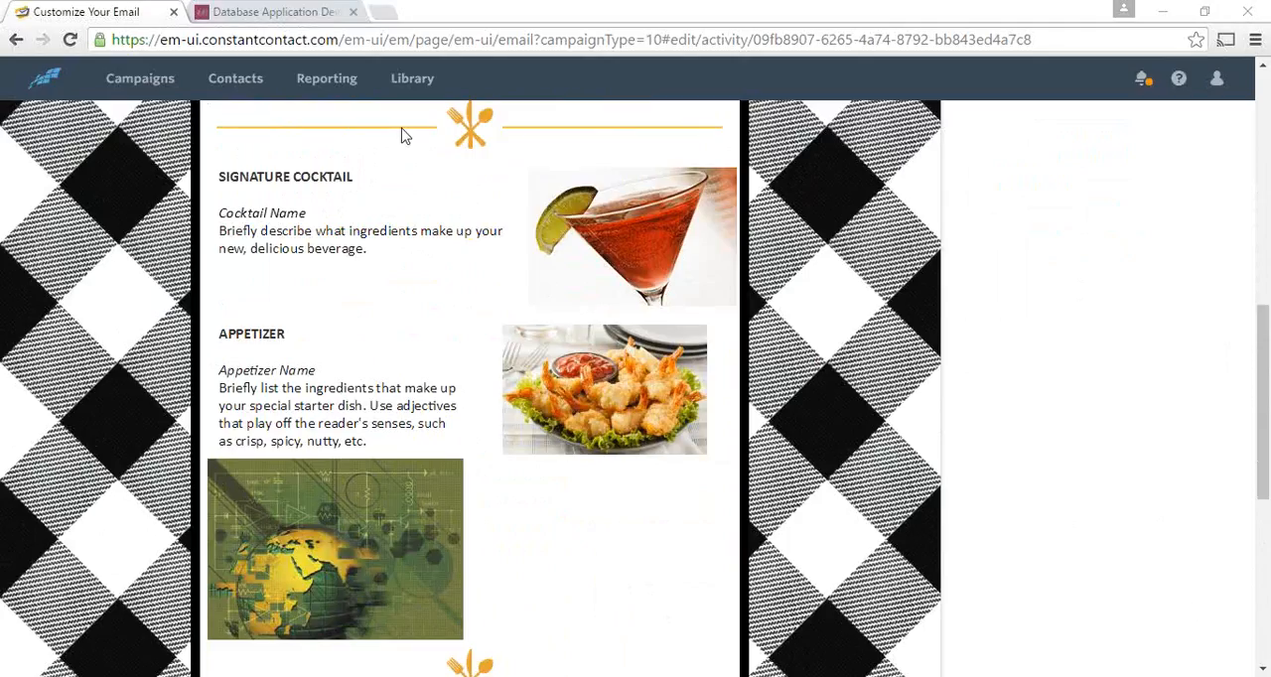
- Go to the image library and open the cooklikeapro picture in the image editor
{"action": "left_click", "coordinate": [413, 81]}
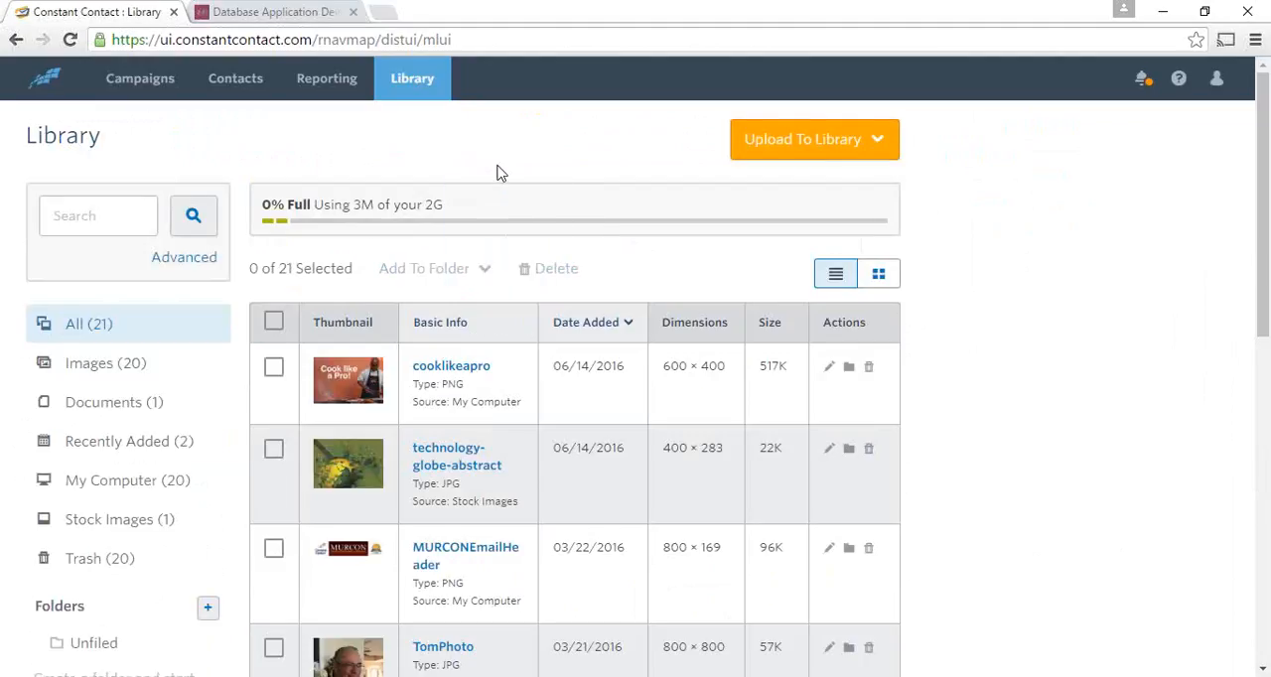
{"action": "left_click", "coordinate": [829, 367]}
{"action": "left_click", "coordinate": [274, 368]}
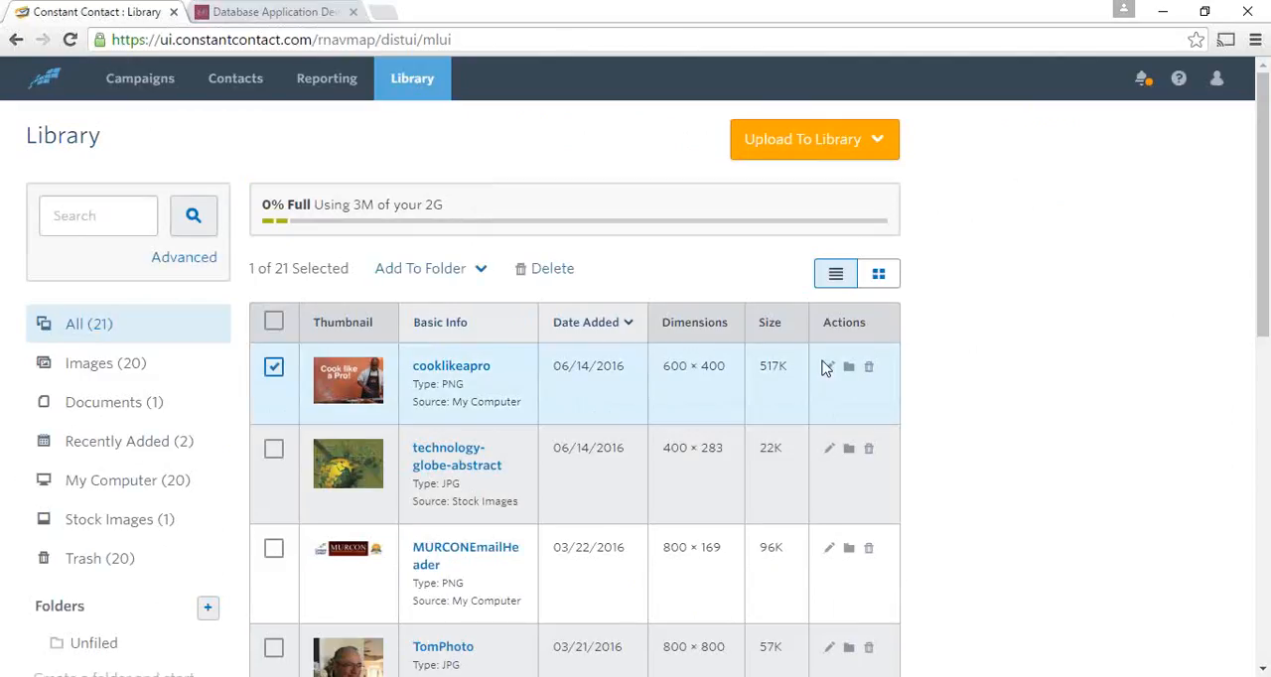
{"action": "left_click", "coordinate": [832, 368]}
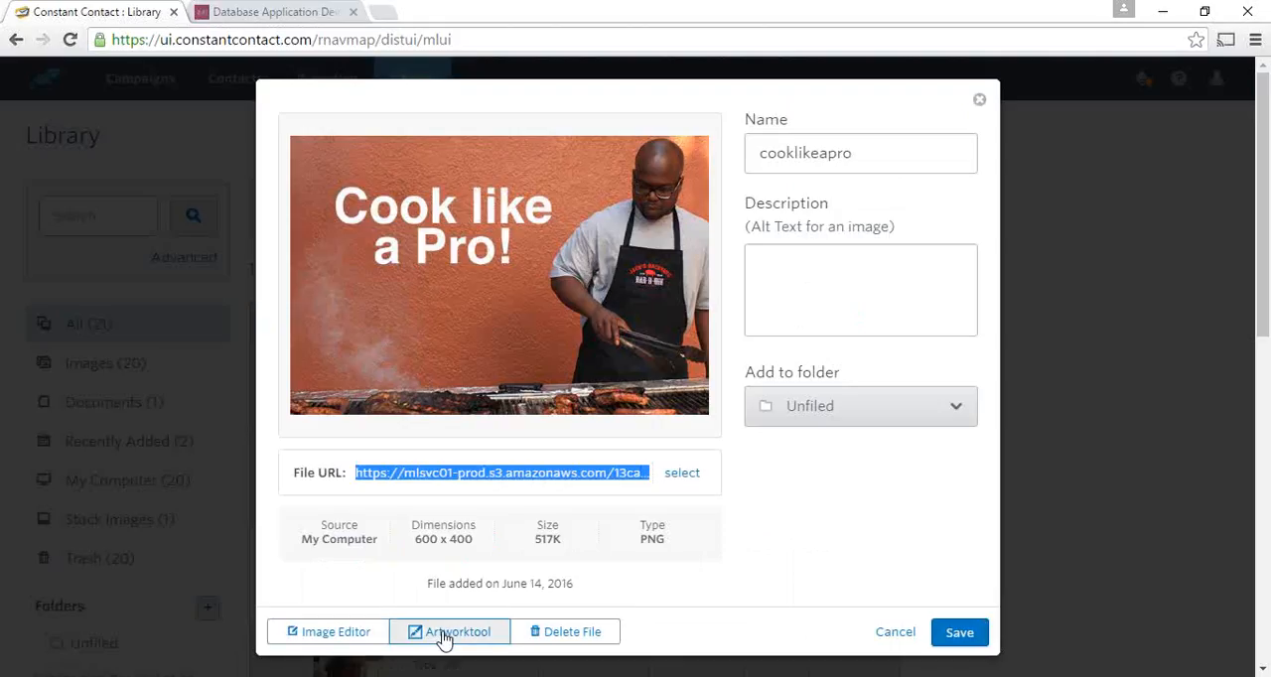
{"action": "left_click", "coordinate": [352, 641]}
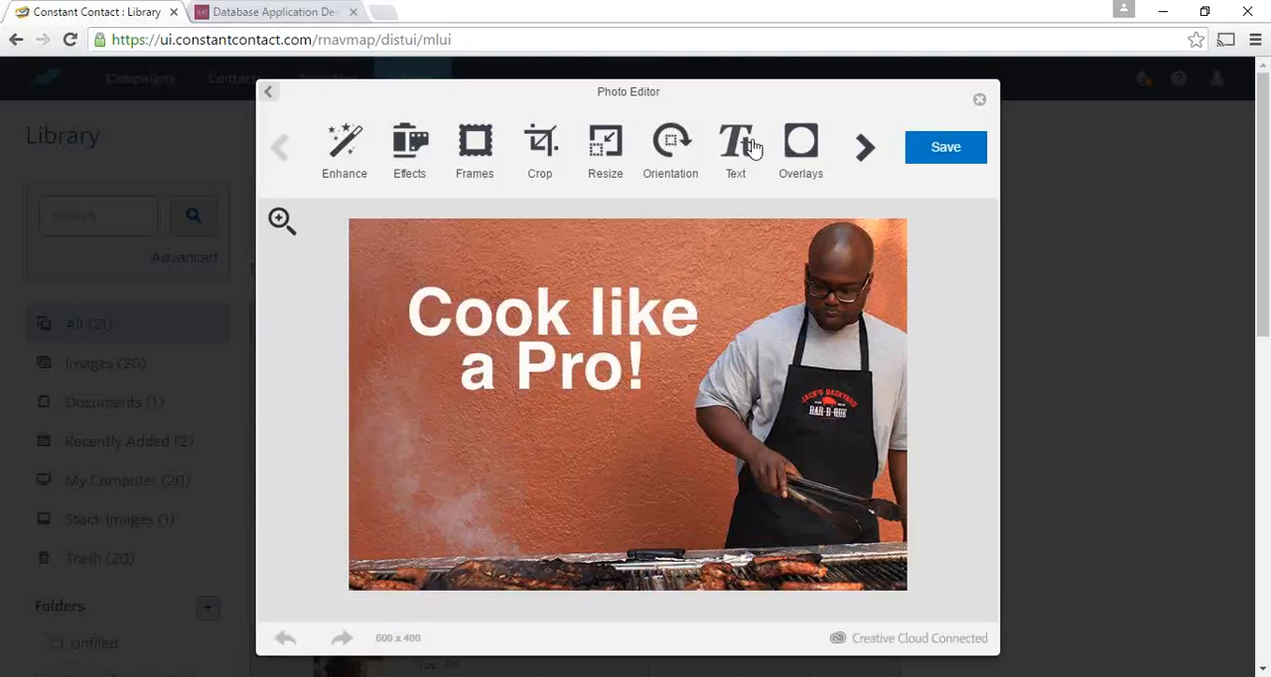
- Add a text box in Arial Black below the "Cook like a Pro!" heading and clear its placeholder text
{"action": "left_click", "coordinate": [753, 147]}
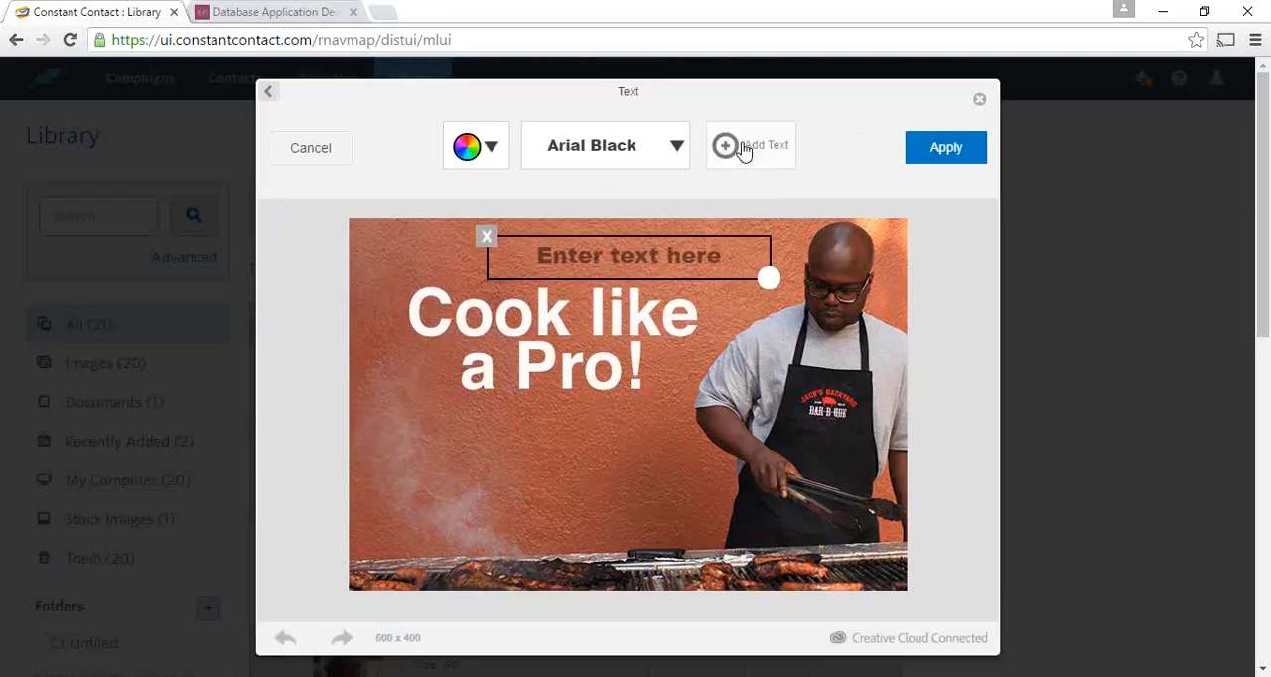
{"action": "left_click_drag", "start_coordinate": [689, 274], "coordinate": [598, 448]}
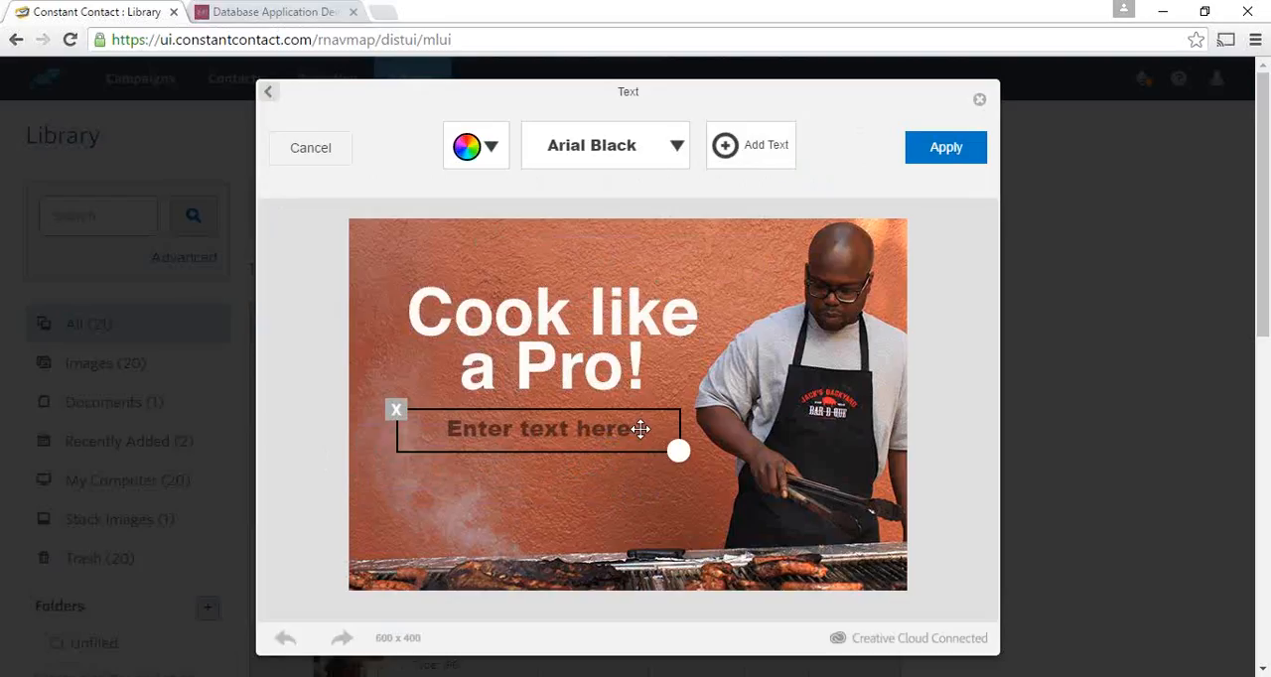
{"action": "left_click", "coordinate": [641, 429]}
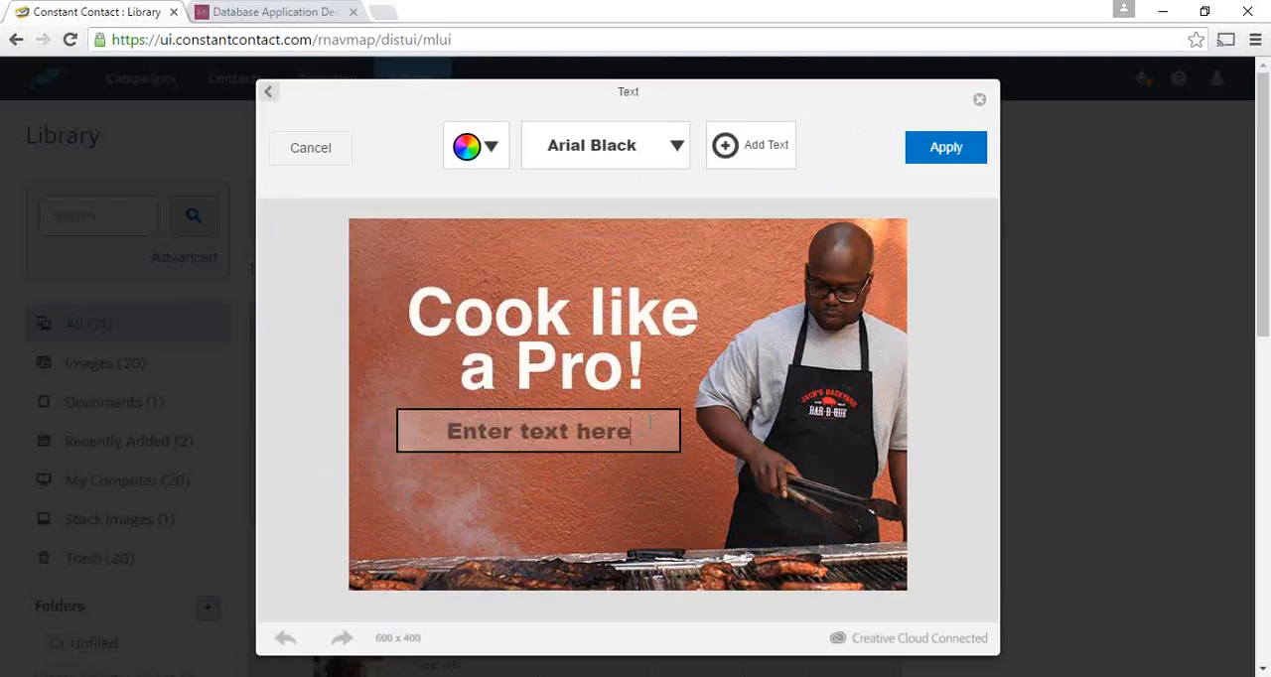
{"action": "key", "text": "BackSpace"}
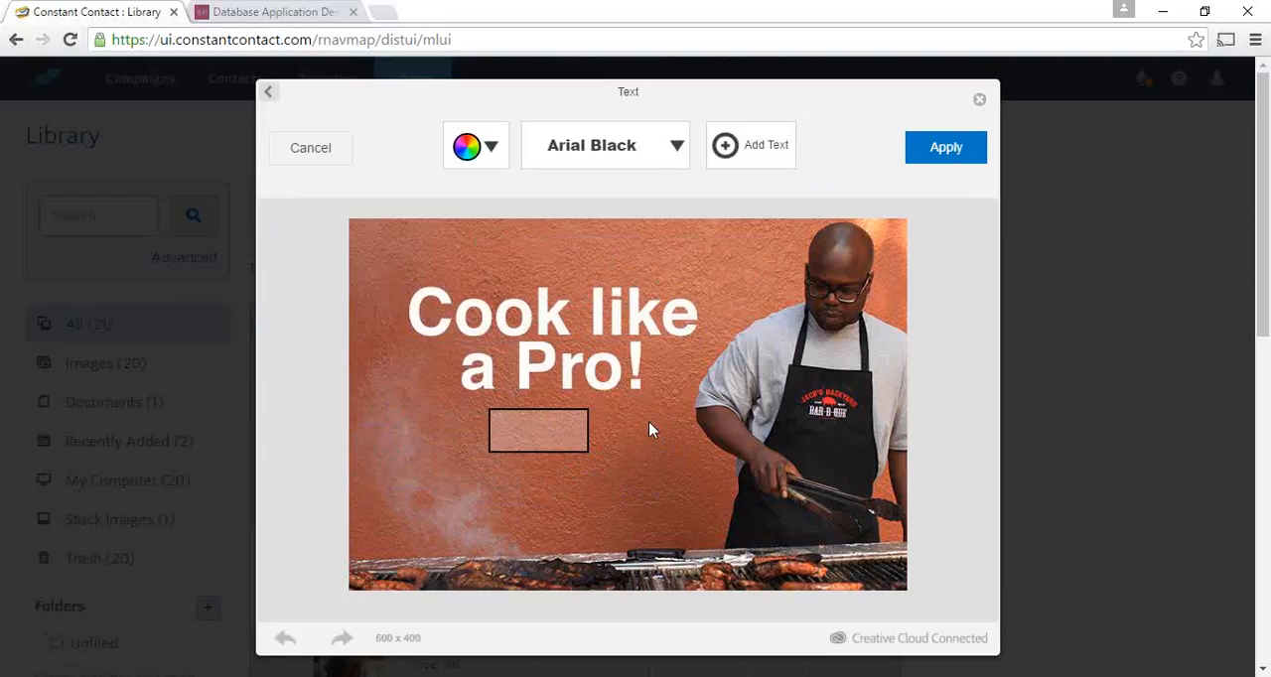
{"action": "type", "text": "Text He"}
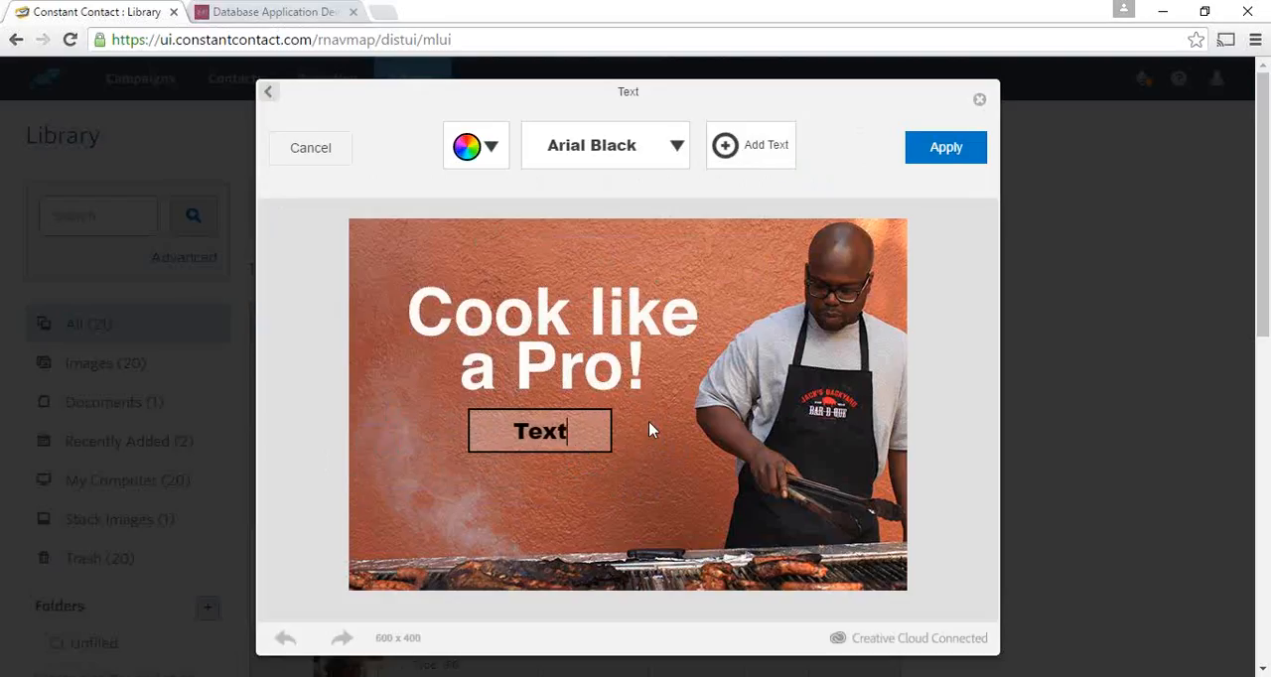
{"action": "key", "text": "BackSpace"}
{"action": "key", "text": "BackSpace"}
{"action": "key", "text": "BackSpace"}
{"action": "key", "text": "BackSpace"}
{"action": "key", "text": "BackSpace"}
{"action": "key", "text": "BackSpace"}
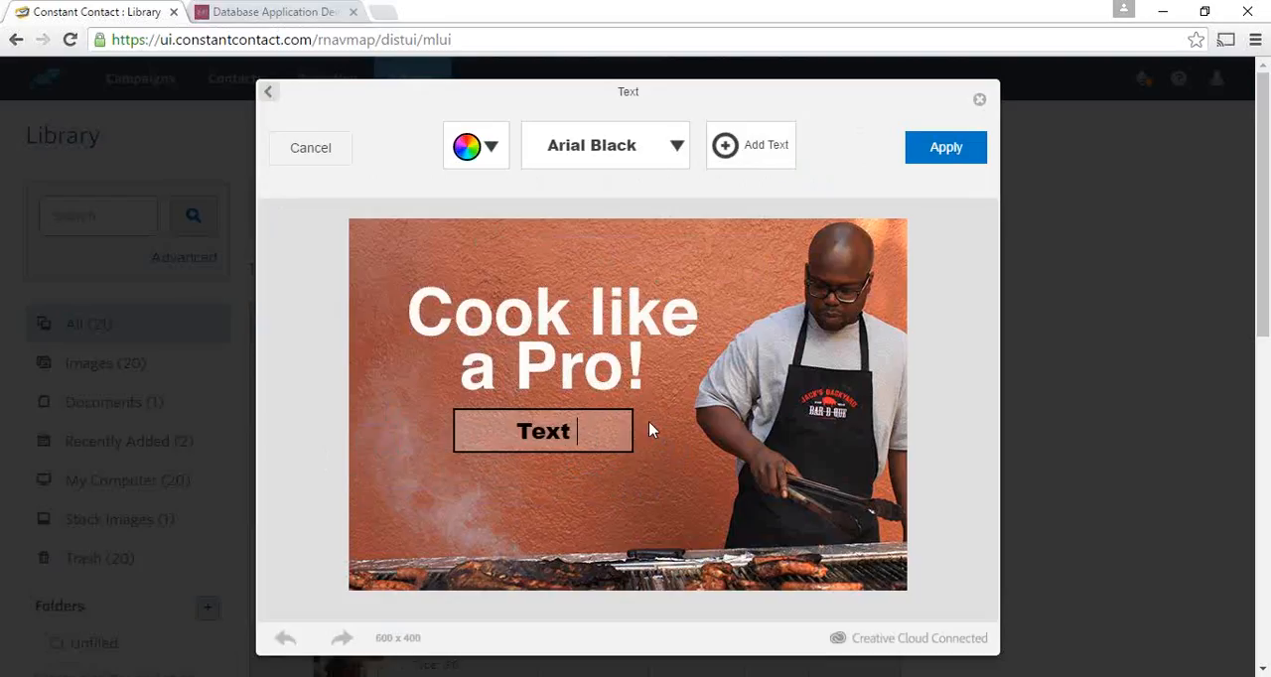
{"action": "key", "text": "BackSpace"}
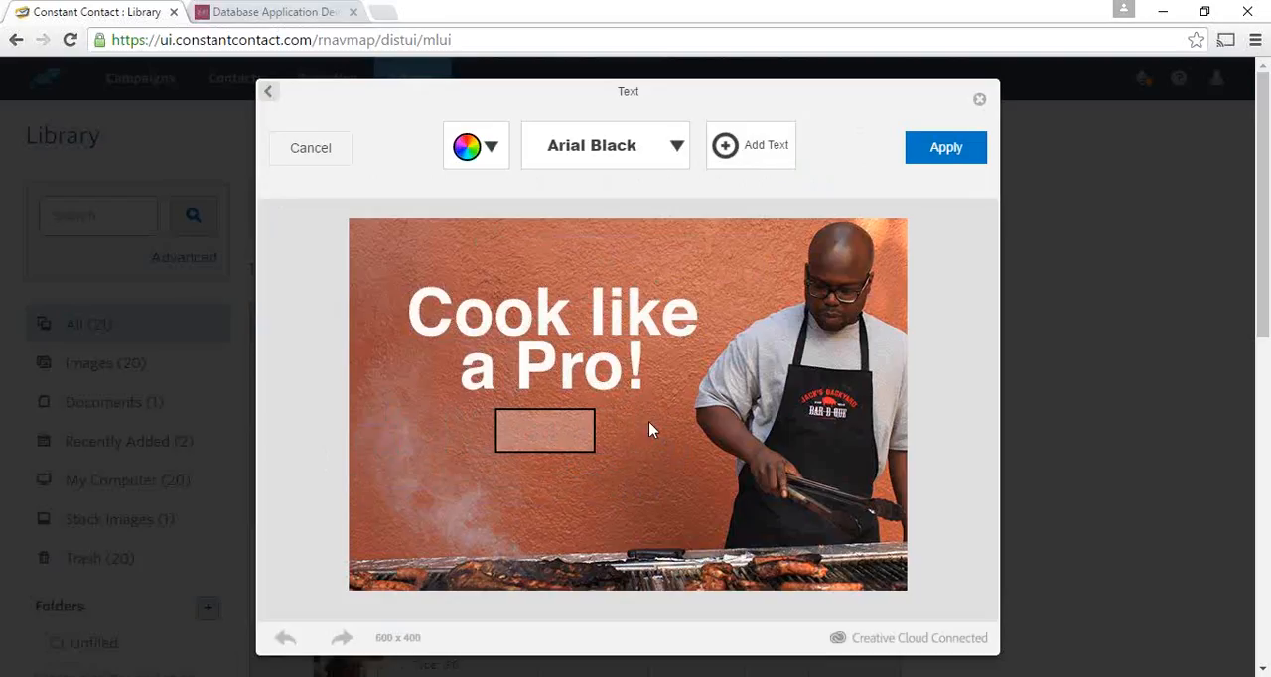
- Enter "YUM!!" in the text box below the heading and apply it to the picture
{"action": "type", "text": "YUM"}
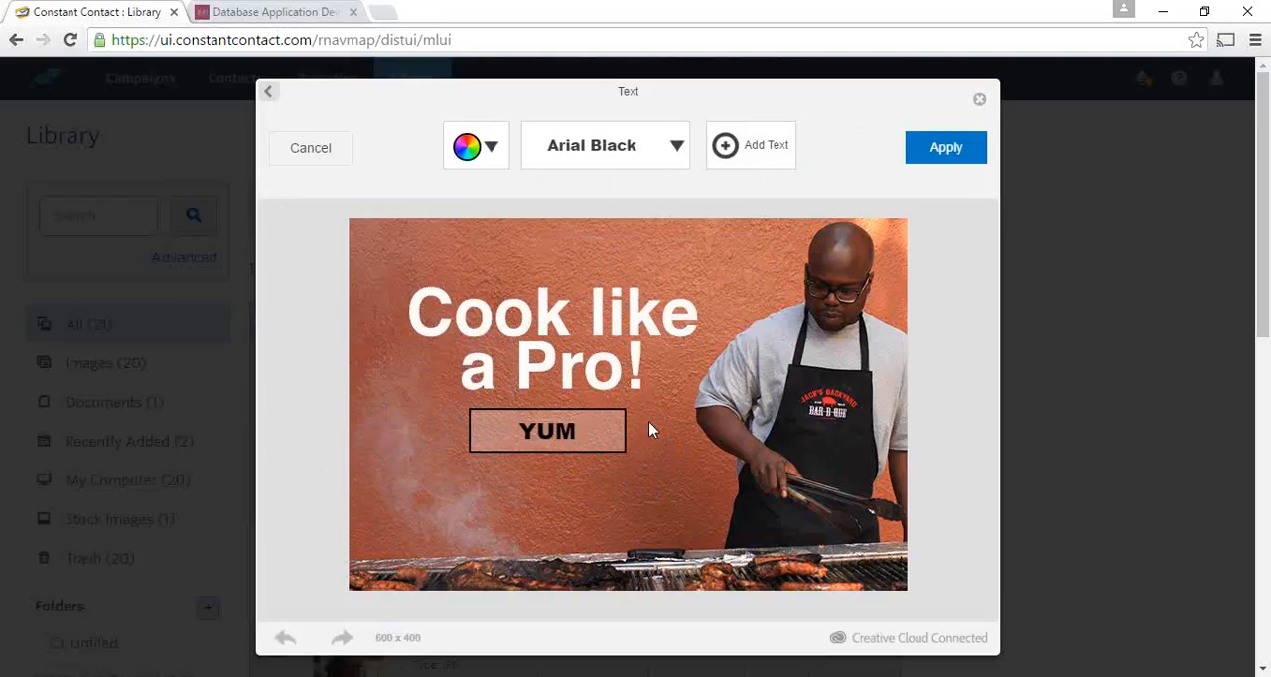
{"action": "type", "text": "!!"}
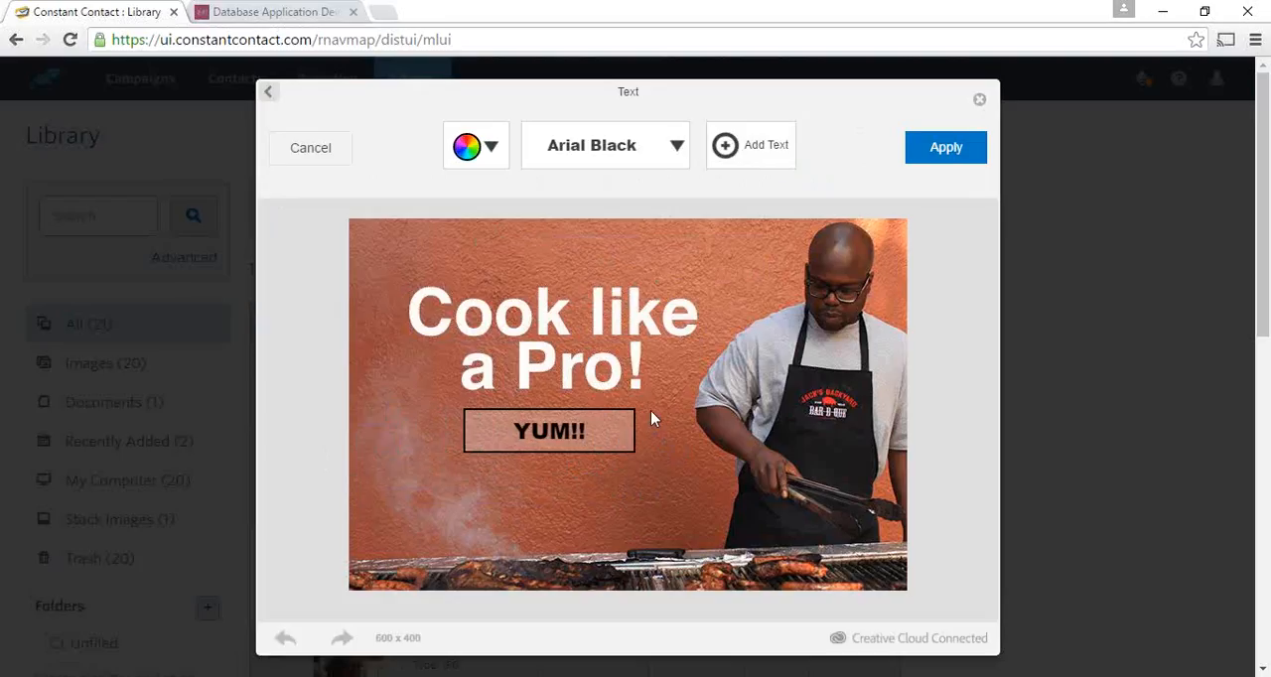
{"action": "left_click", "coordinate": [968, 159]}
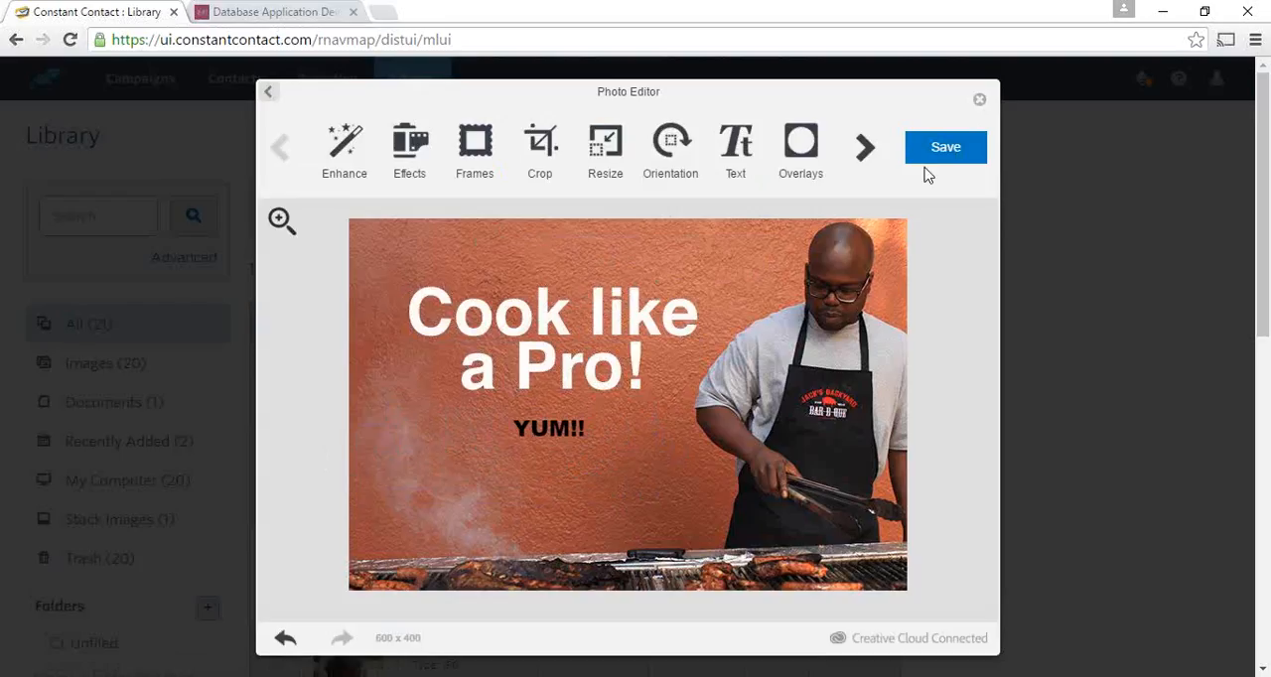
- Save the edited cooklikeapro picture by replacing the existing image, and close its details to return to the library
{"action": "left_click", "coordinate": [938, 161]}
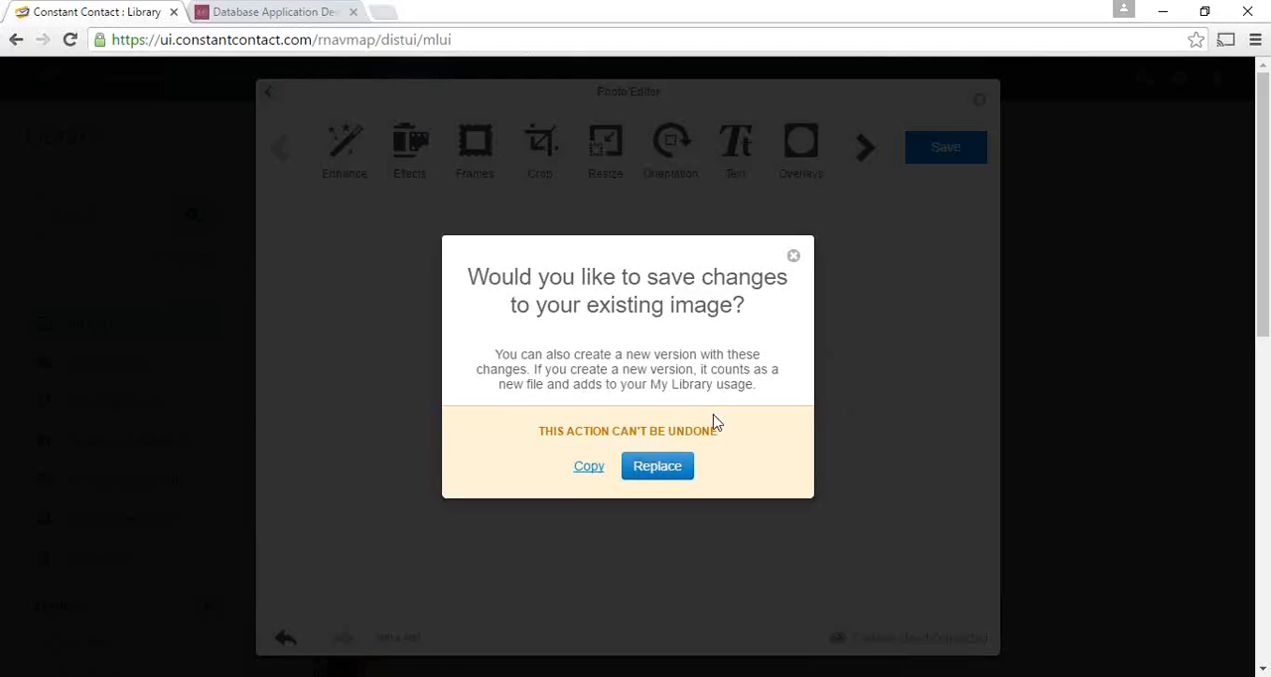
{"action": "left_click", "coordinate": [653, 473]}
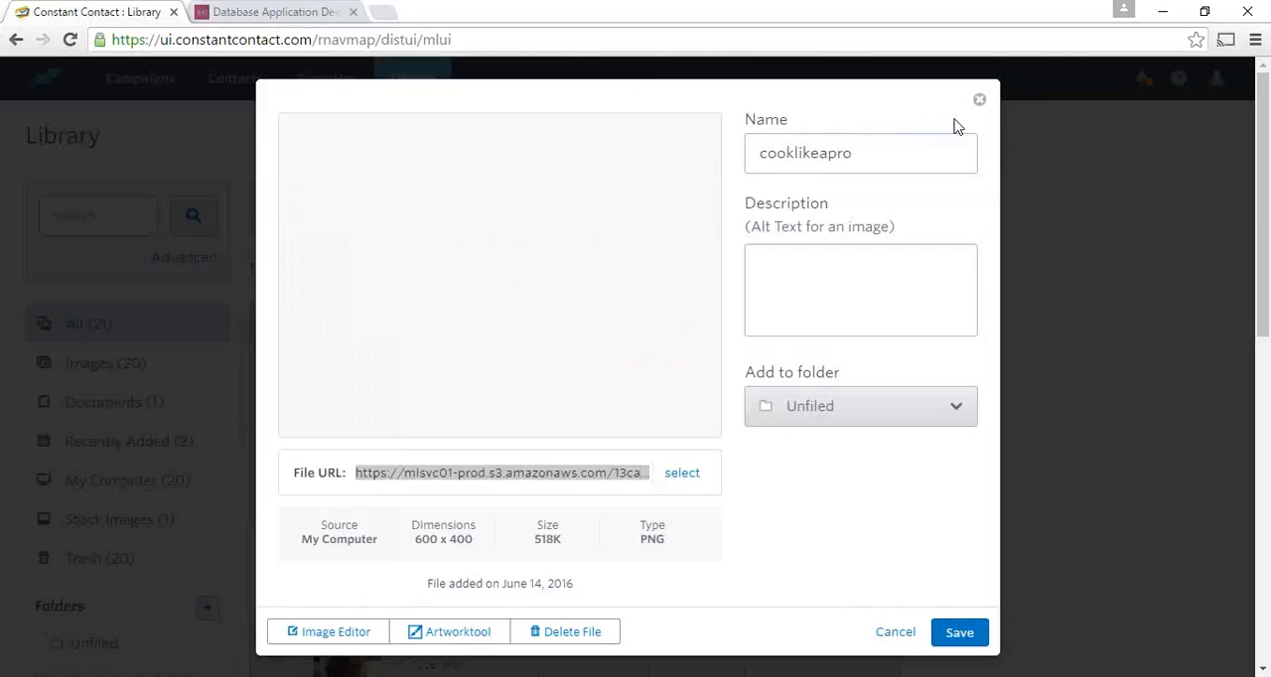
{"action": "left_click", "coordinate": [979, 101]}
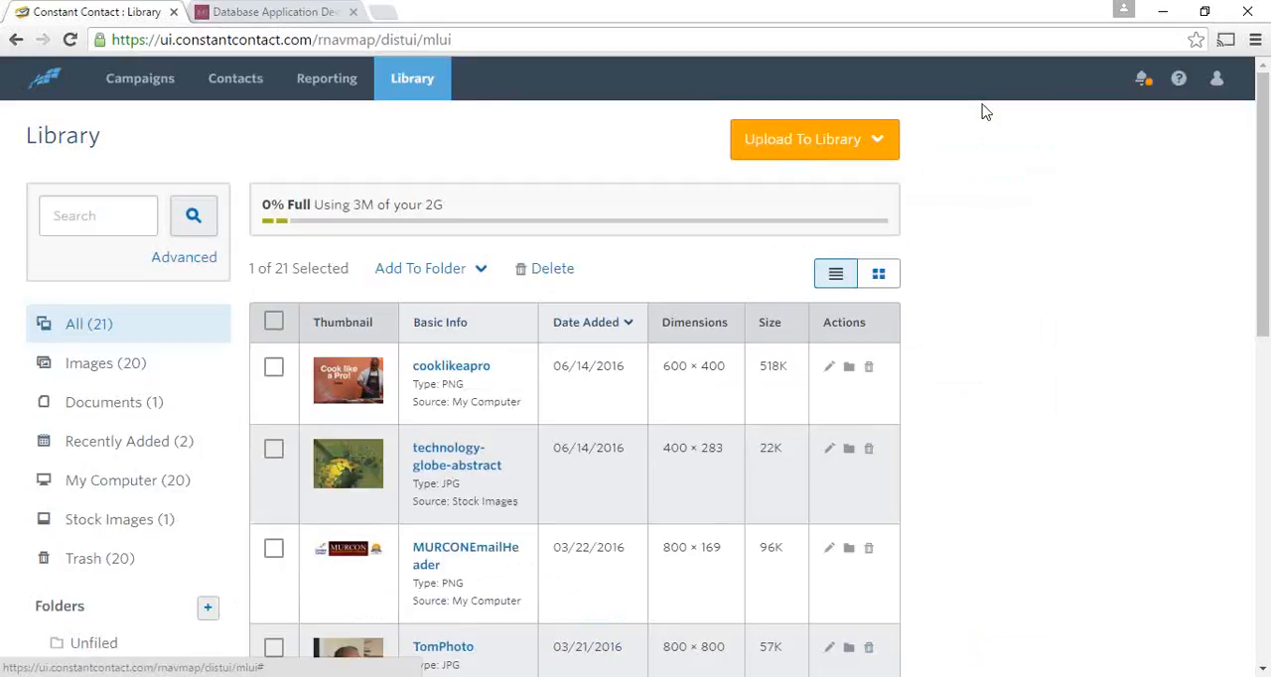
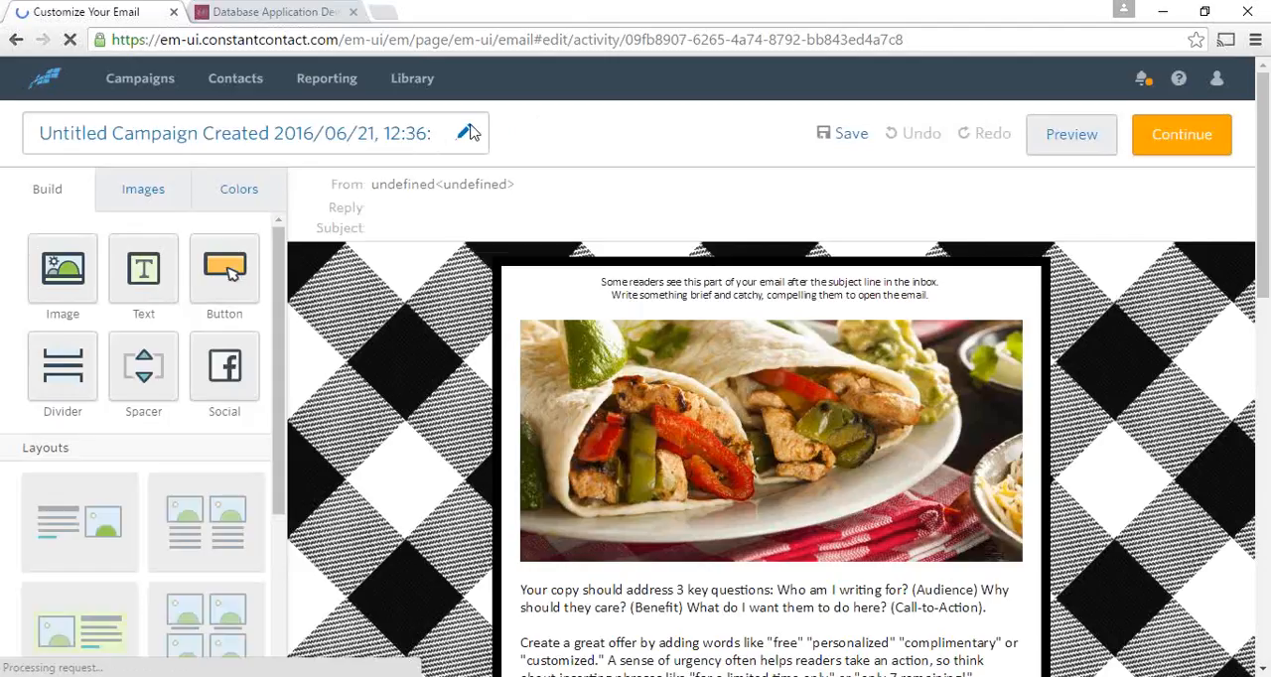
- Rename the campaign as 160622DemoEmail and save the new name
{"action": "left_click", "coordinate": [464, 133]}
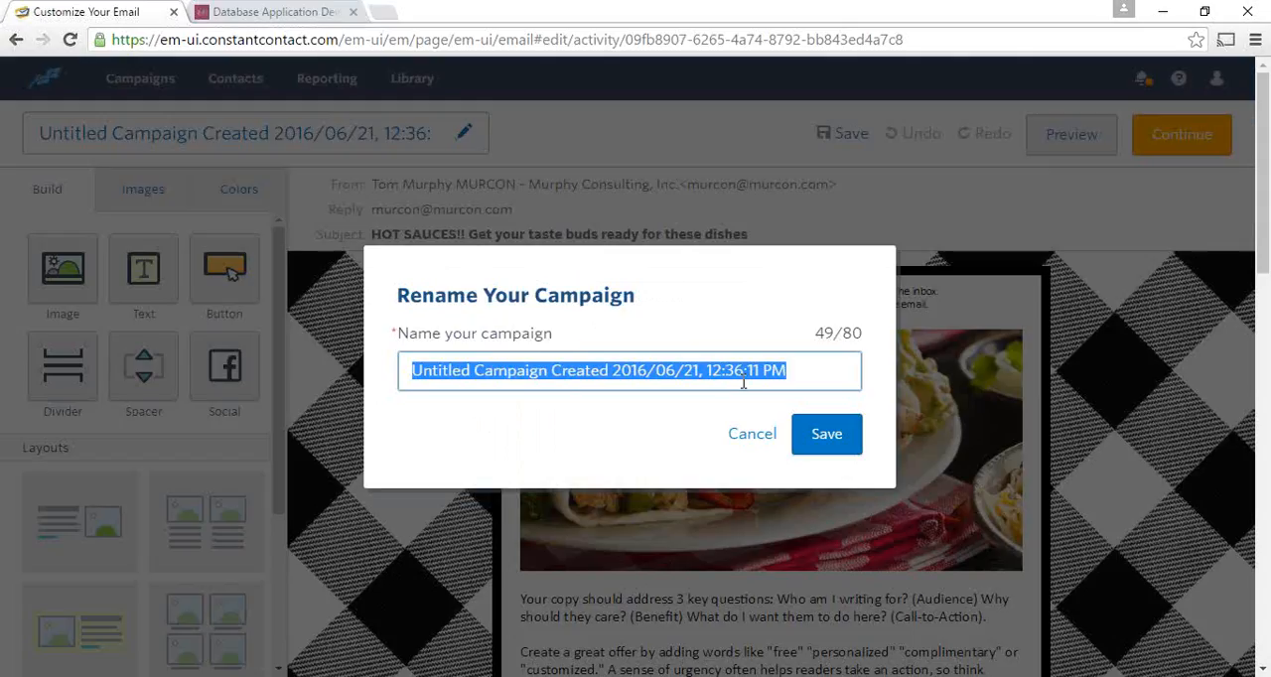
{"action": "type", "text": "16"}
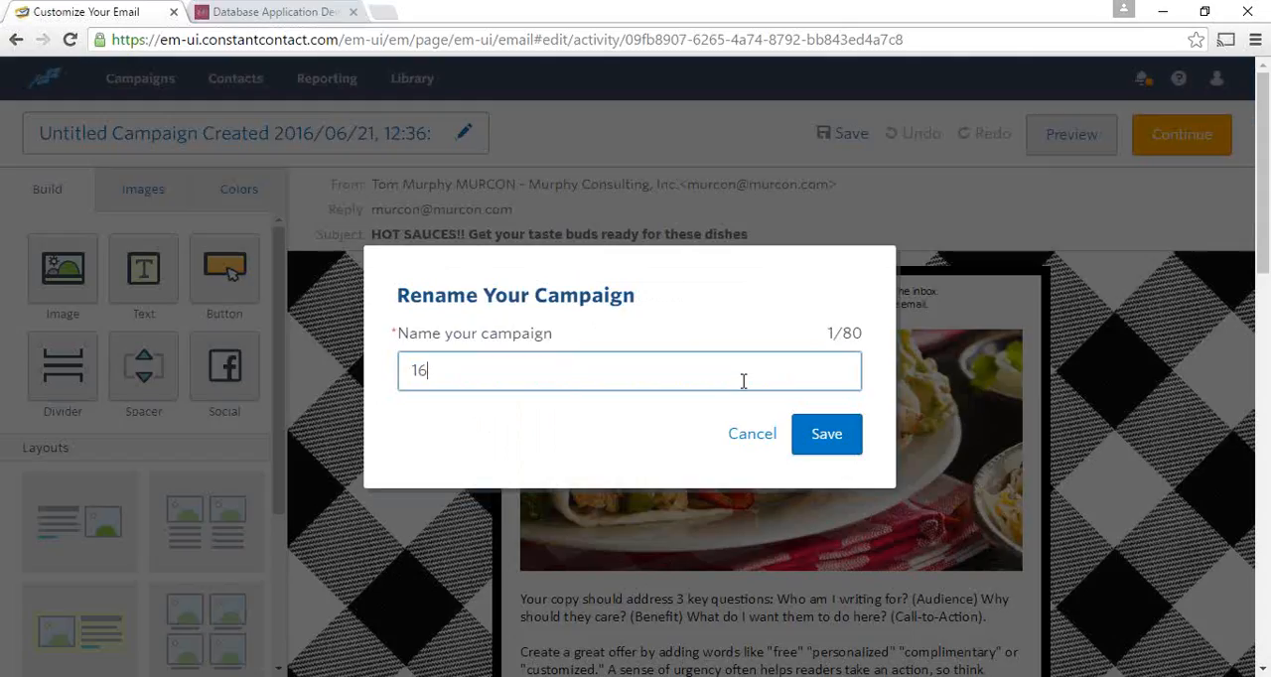
{"action": "type", "text": "0622Demo"}
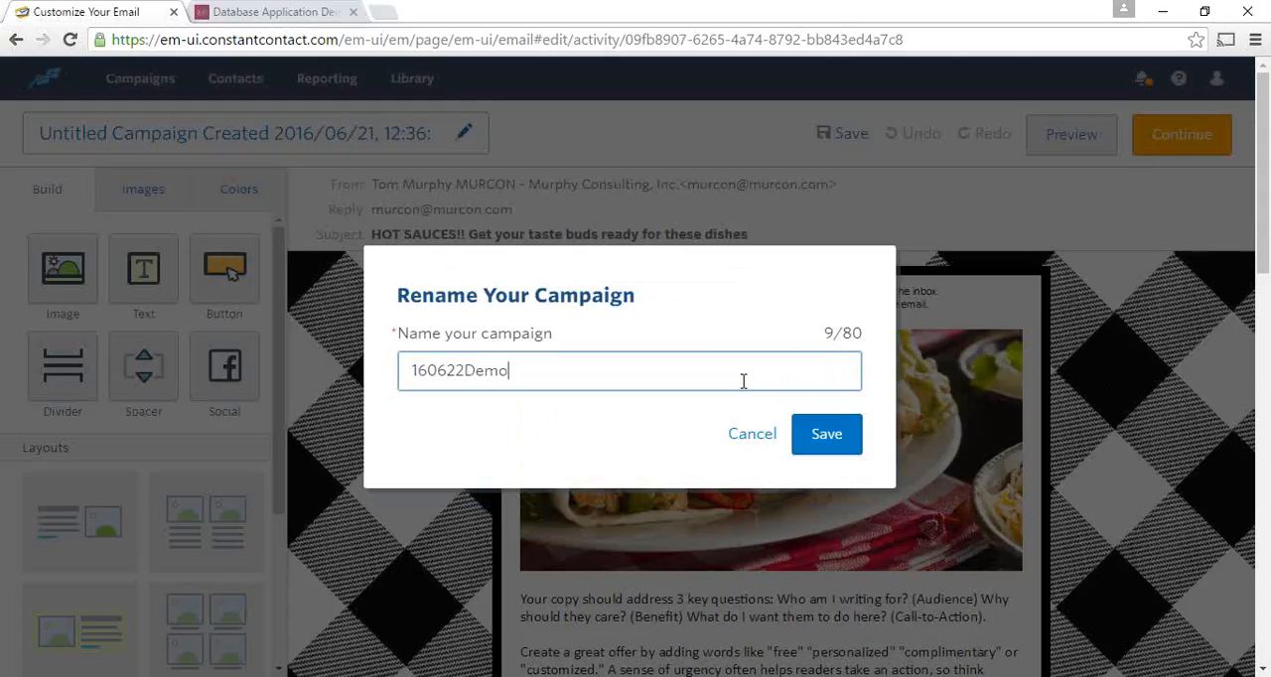
{"action": "type", "text": "Email"}
{"action": "left_click", "coordinate": [820, 434]}
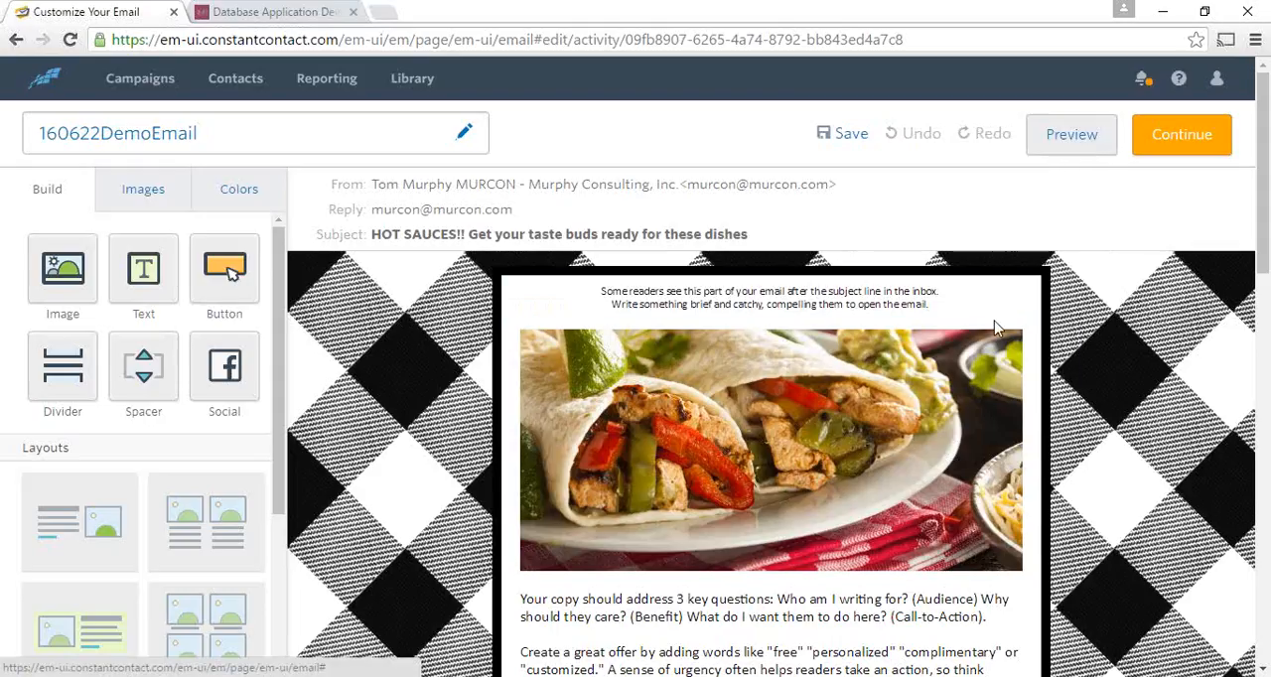
- Continue to the campaign's scheduling page and select the 160322RegistrantsDemo email list as recipients
{"action": "left_click", "coordinate": [1173, 139]}
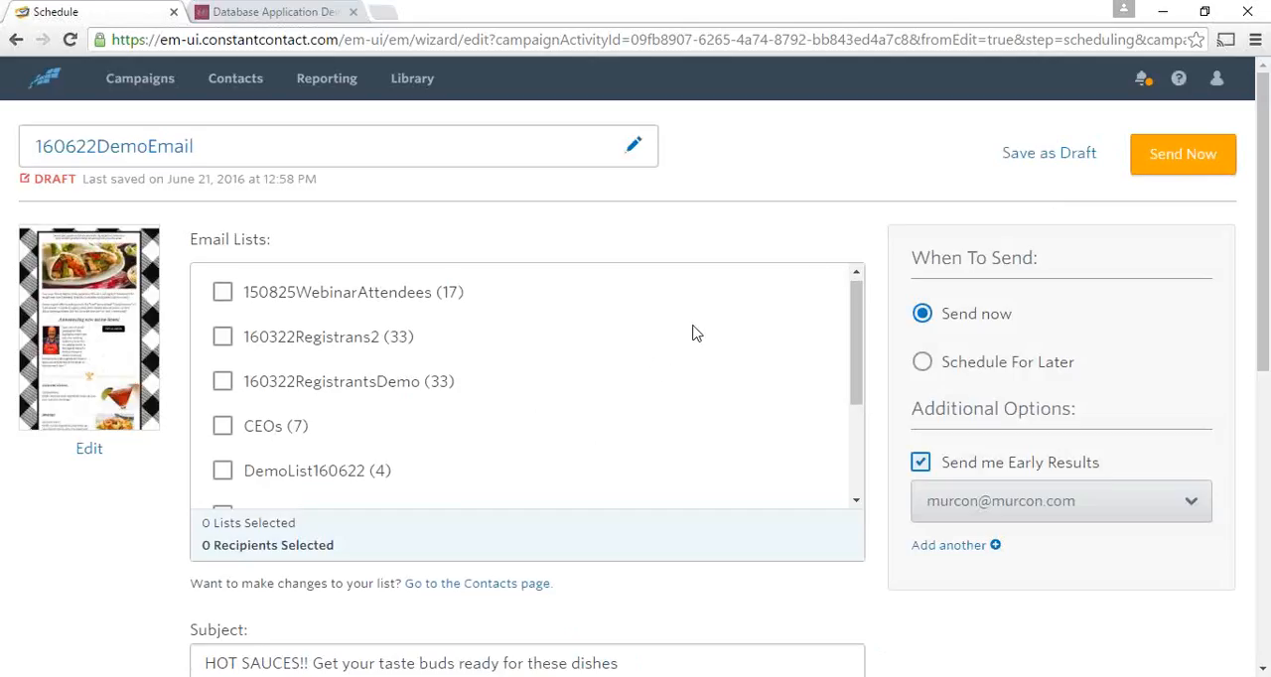
{"action": "scroll", "coordinate": [692, 332], "scroll_direction": "down", "scroll_amount": 1}
{"action": "scroll", "coordinate": [699, 333], "scroll_direction": "down", "scroll_amount": 1}
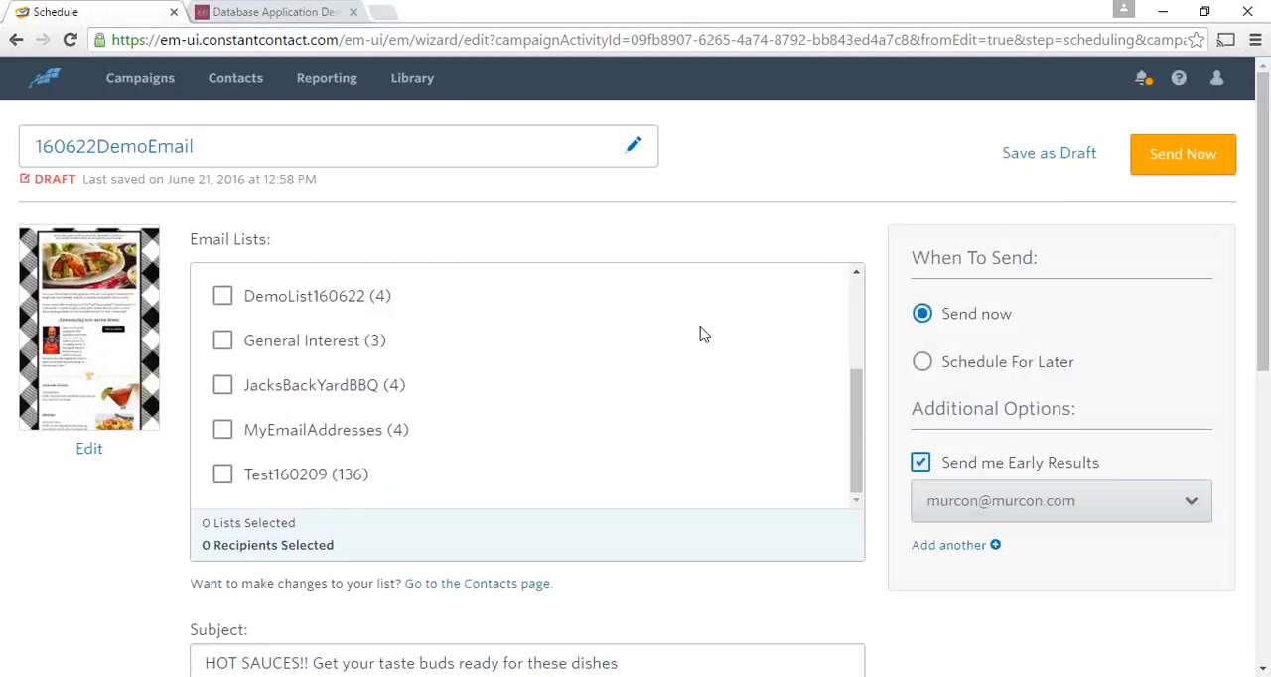
{"action": "scroll", "coordinate": [699, 333], "scroll_direction": "down", "scroll_amount": 1}
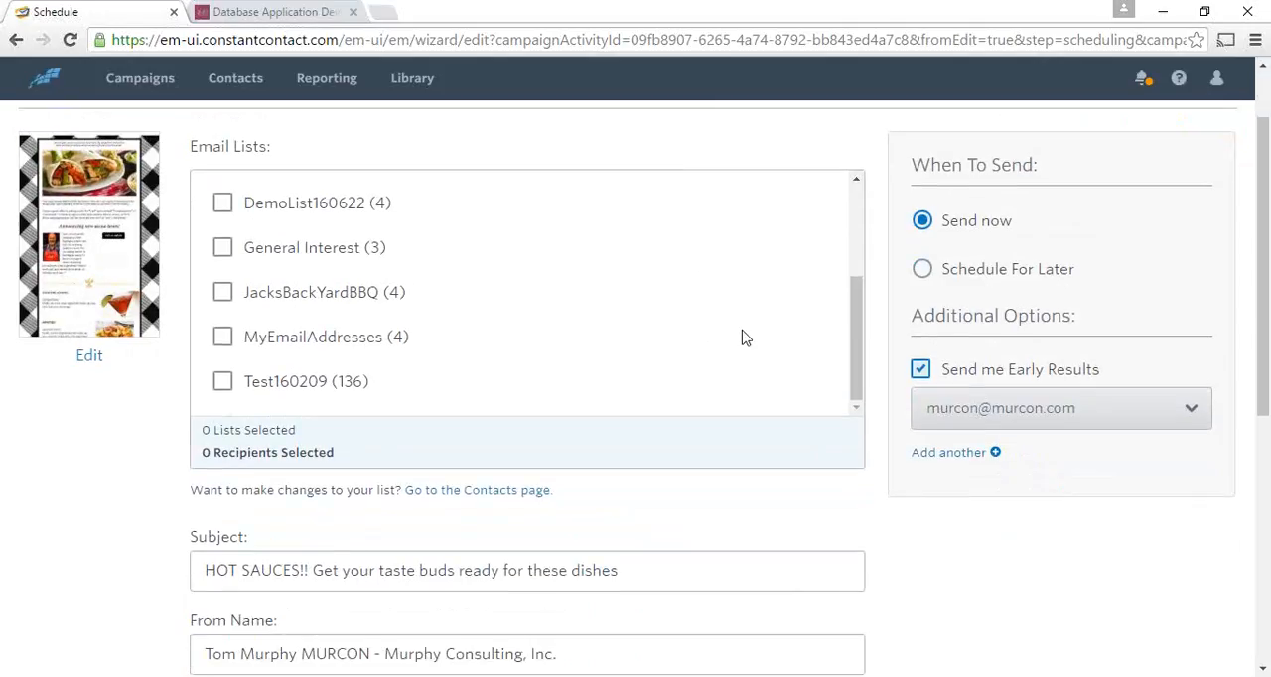
{"action": "scroll", "coordinate": [729, 344], "scroll_direction": "up", "scroll_amount": 1}
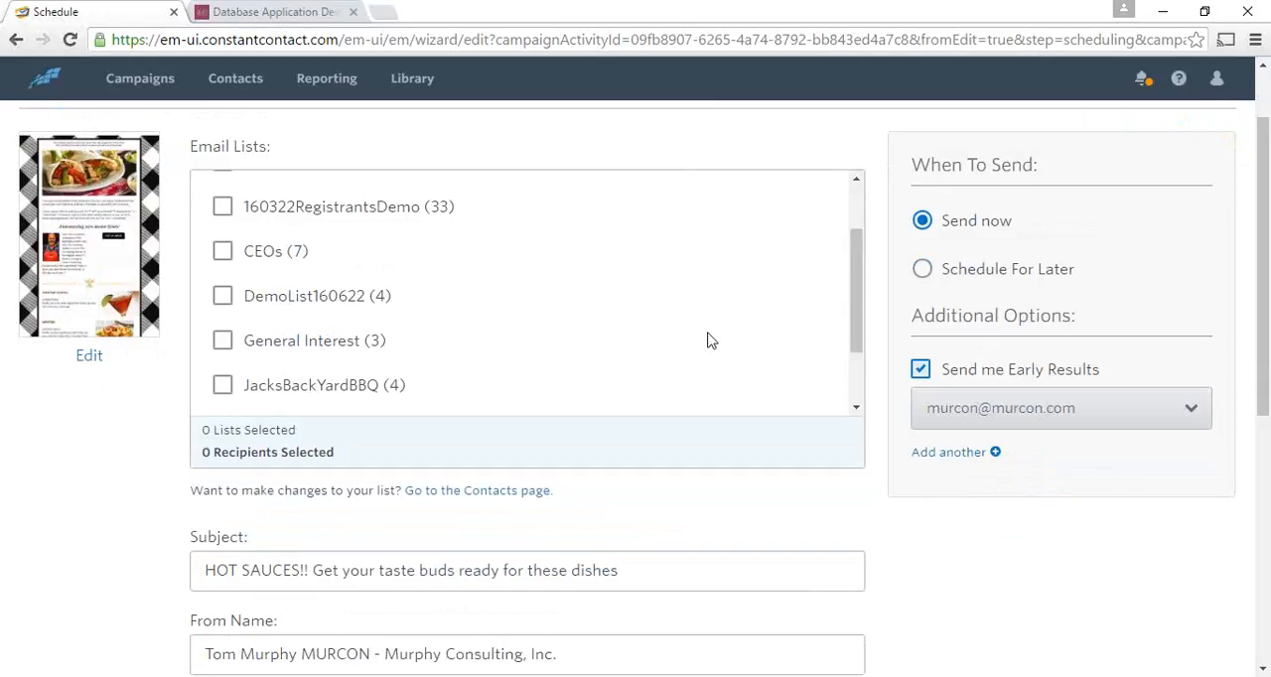
{"action": "scroll", "coordinate": [644, 363], "scroll_direction": "up", "scroll_amount": 1}
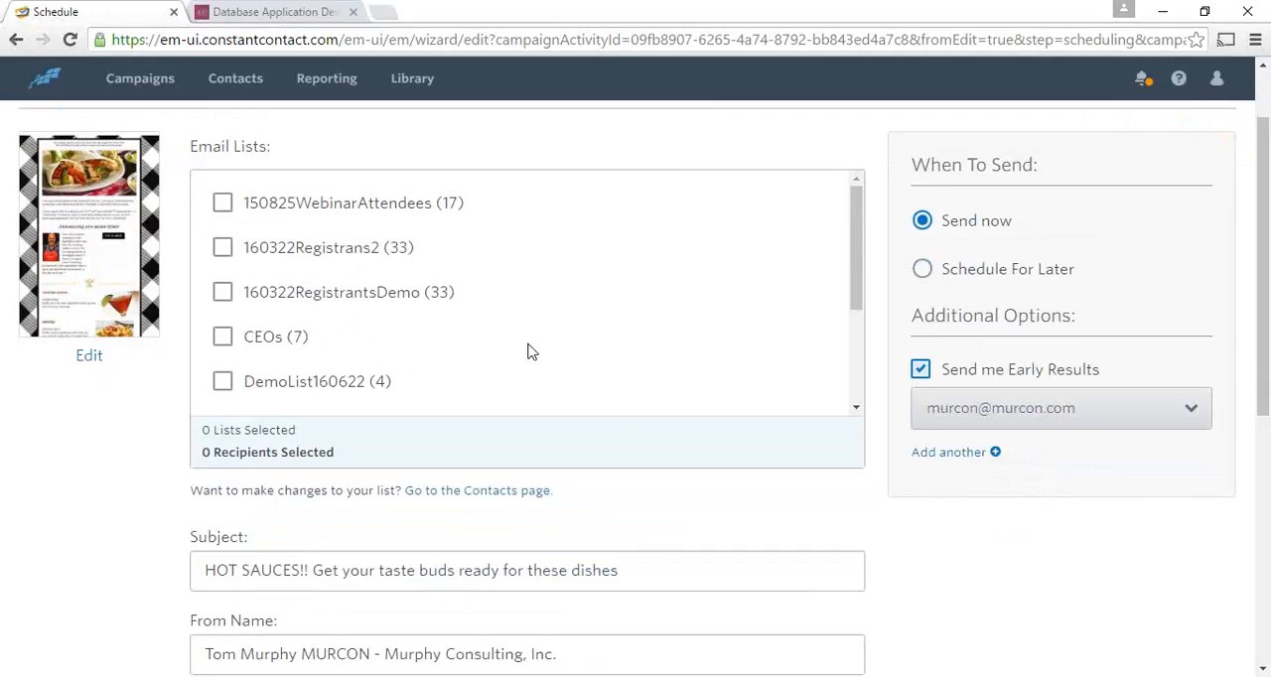
{"action": "left_click", "coordinate": [222, 295]}
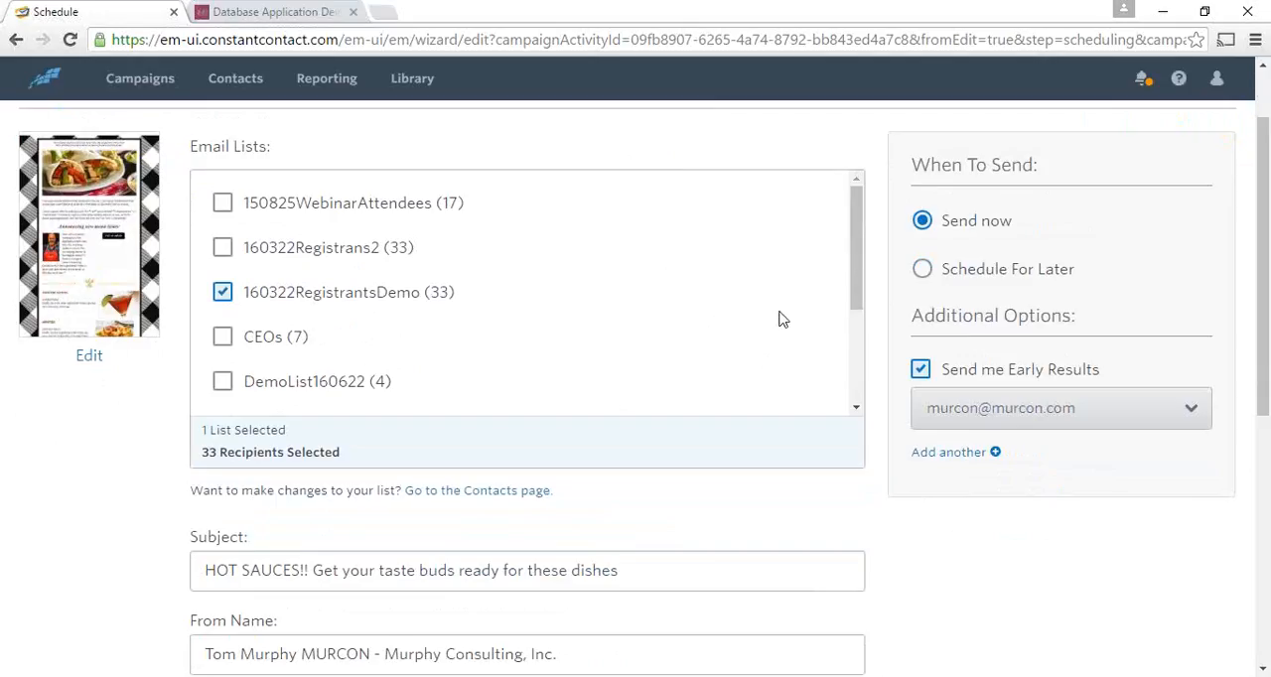
- Examine the email's subject, from name, from and reply-to addresses, physical address and available contact lists
{"action": "scroll", "coordinate": [695, 298], "scroll_direction": "down", "scroll_amount": 3}
{"action": "scroll", "coordinate": [735, 320], "scroll_direction": "down", "scroll_amount": 5}
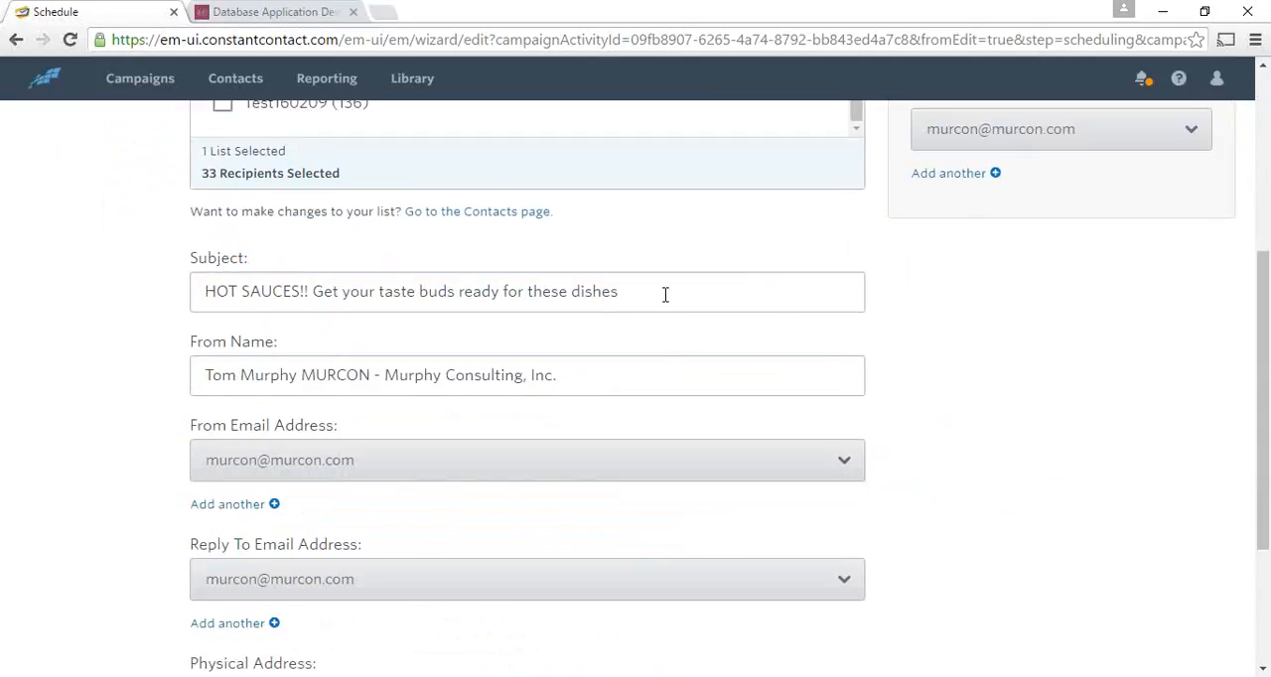
{"action": "scroll", "coordinate": [640, 471], "scroll_direction": "down", "scroll_amount": 1}
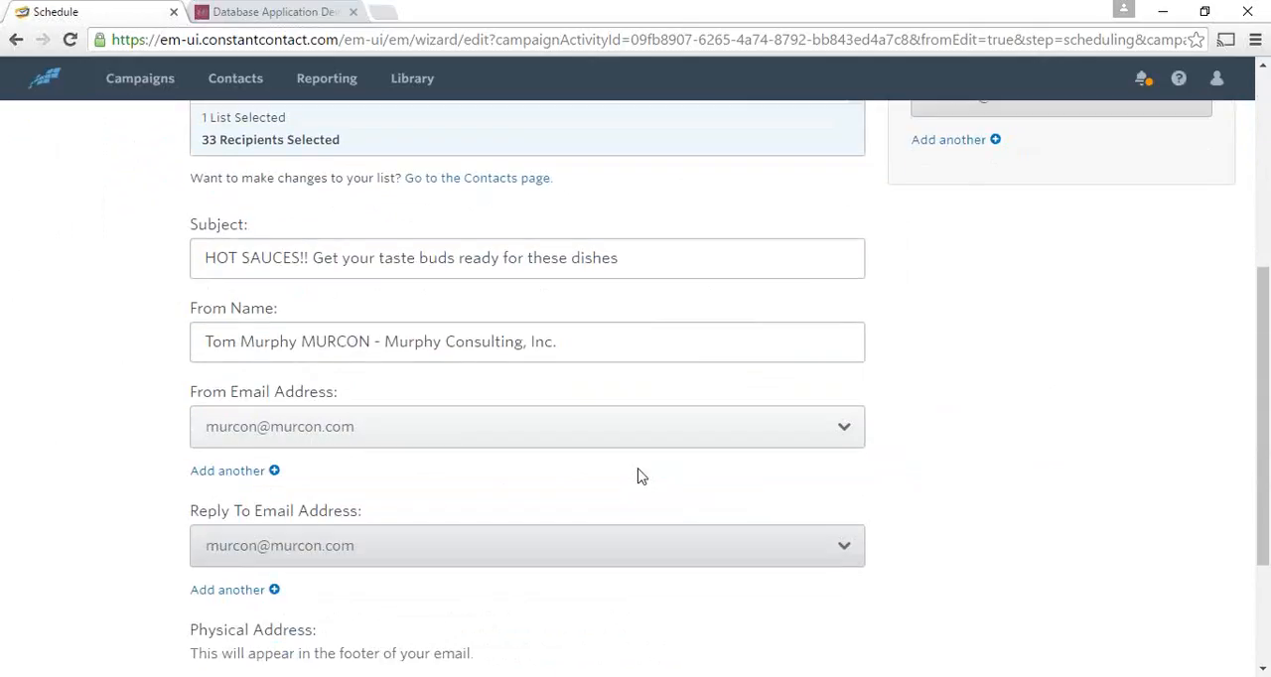
{"action": "scroll", "coordinate": [643, 493], "scroll_direction": "down", "scroll_amount": 1}
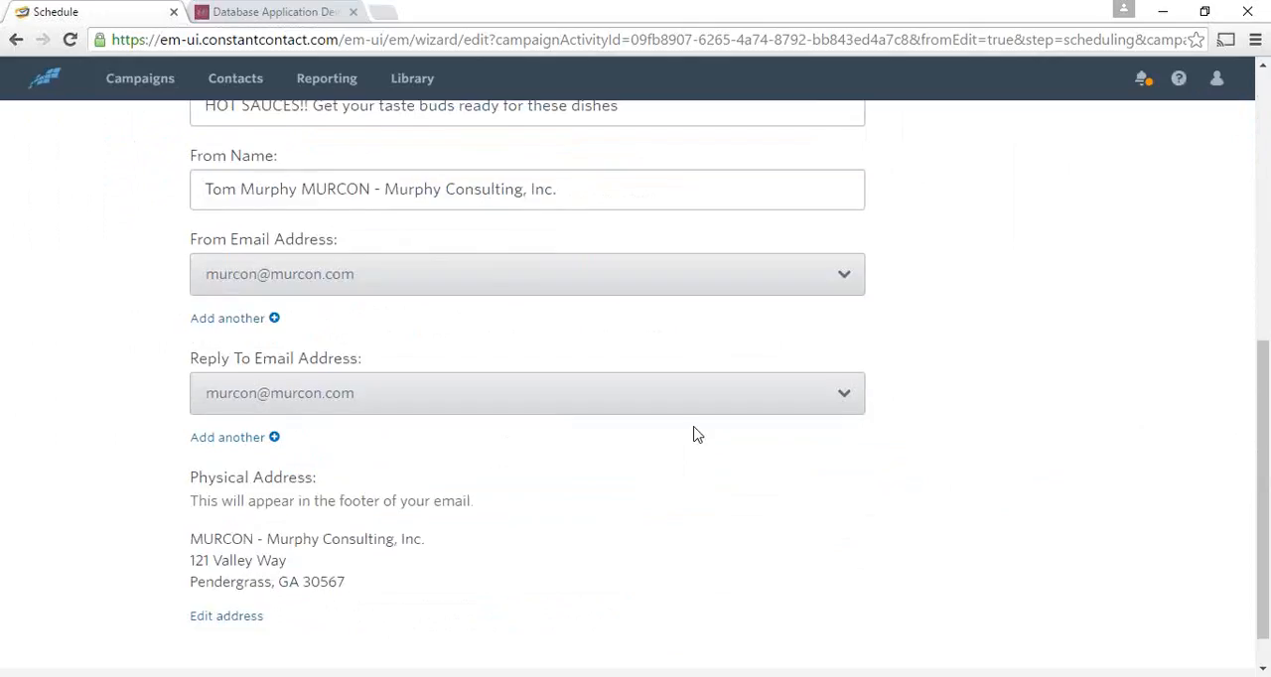
{"action": "scroll", "coordinate": [785, 497], "scroll_direction": "up", "scroll_amount": 5}
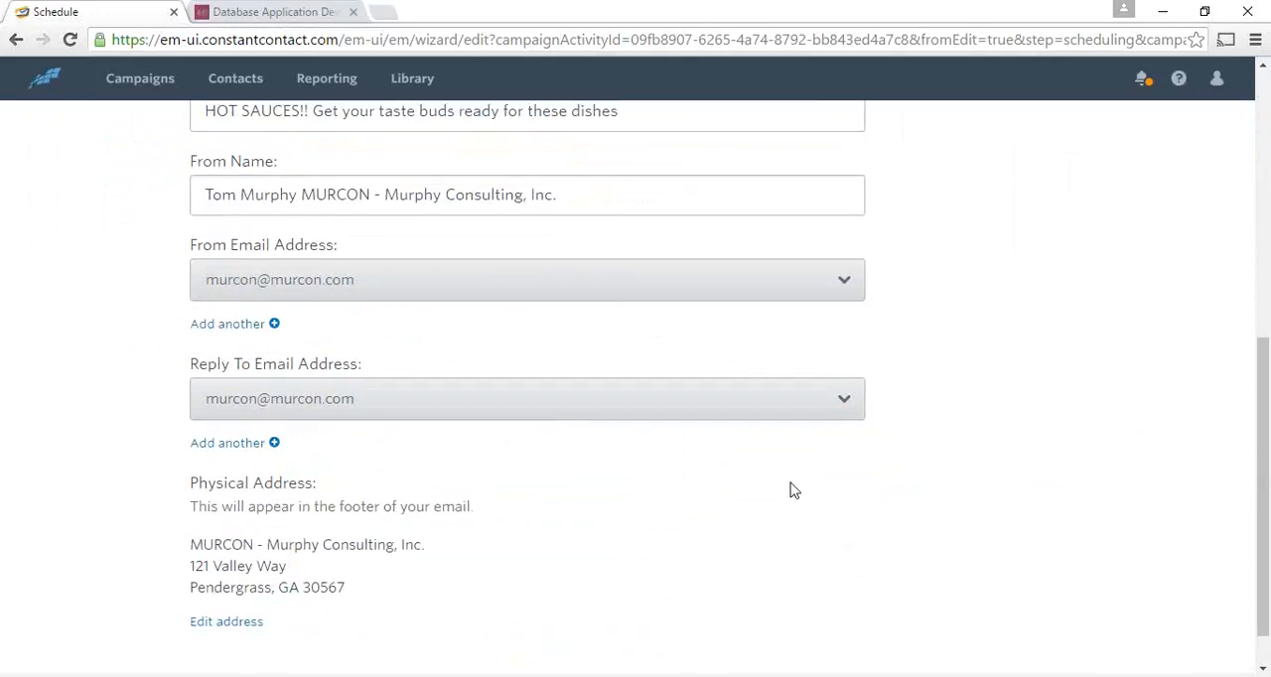
{"action": "scroll", "coordinate": [780, 494], "scroll_direction": "up", "scroll_amount": 1}
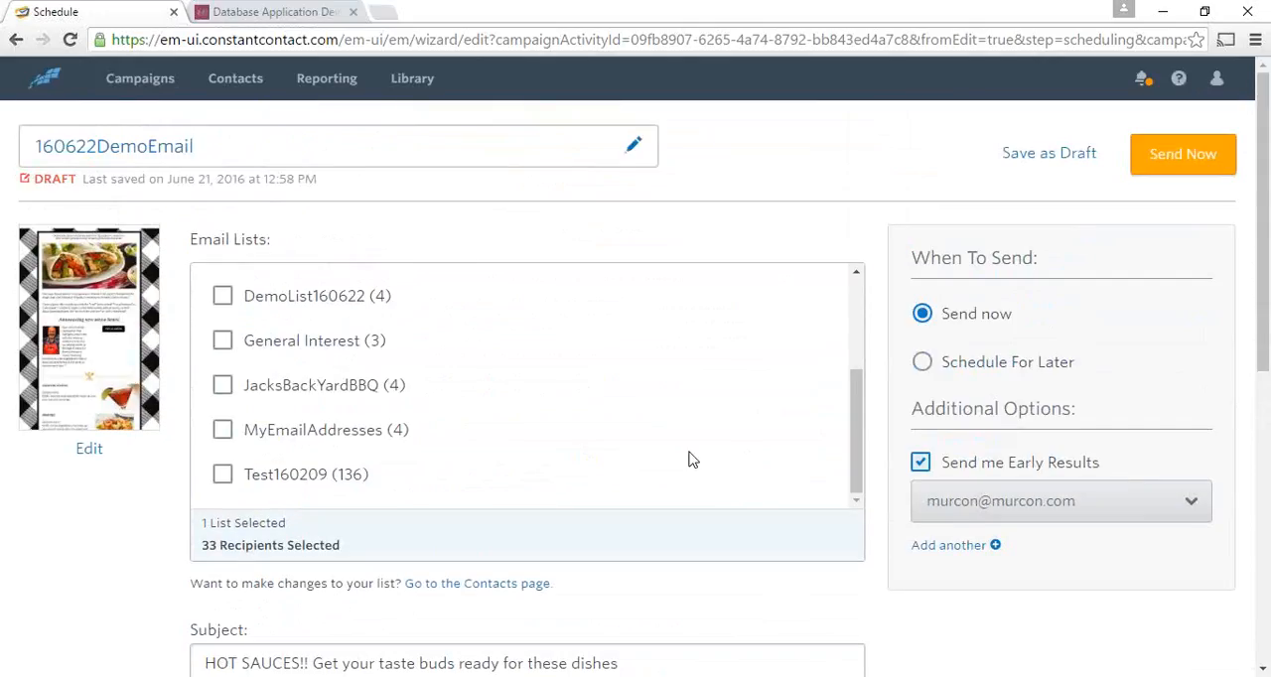
{"action": "scroll", "coordinate": [695, 440], "scroll_direction": "down", "scroll_amount": 1}
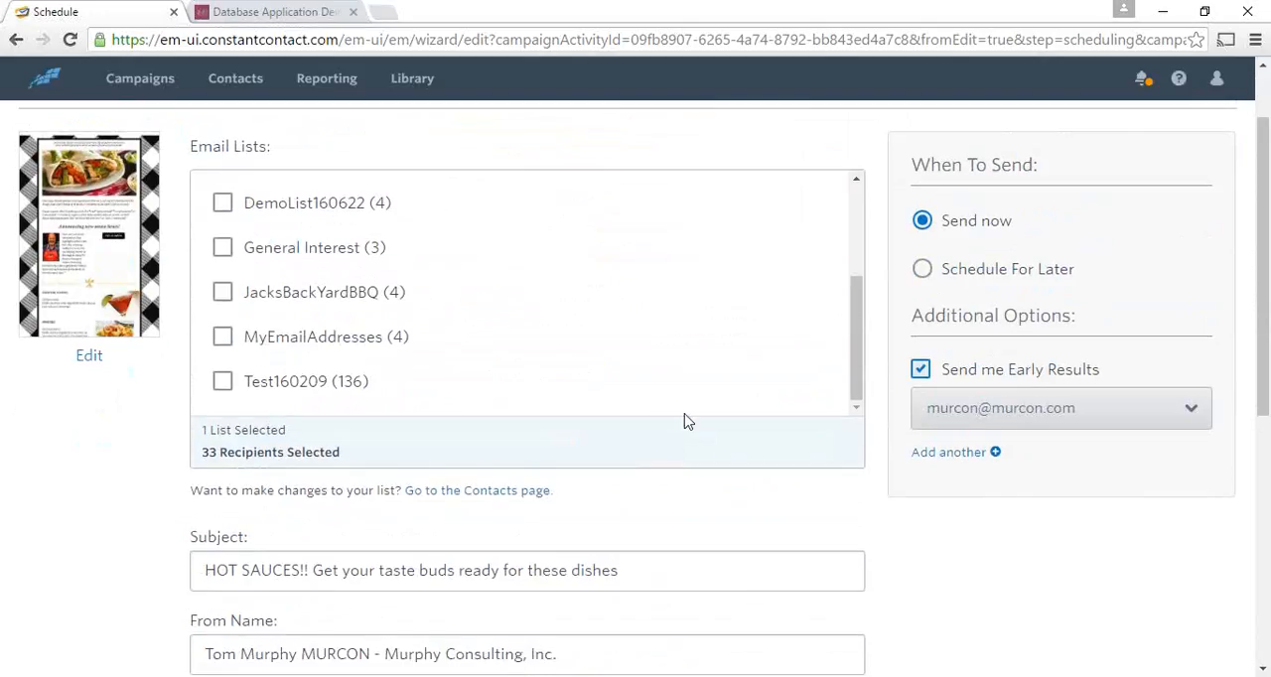
{"action": "left_click_drag", "start_coordinate": [860, 306], "coordinate": [860, 188]}
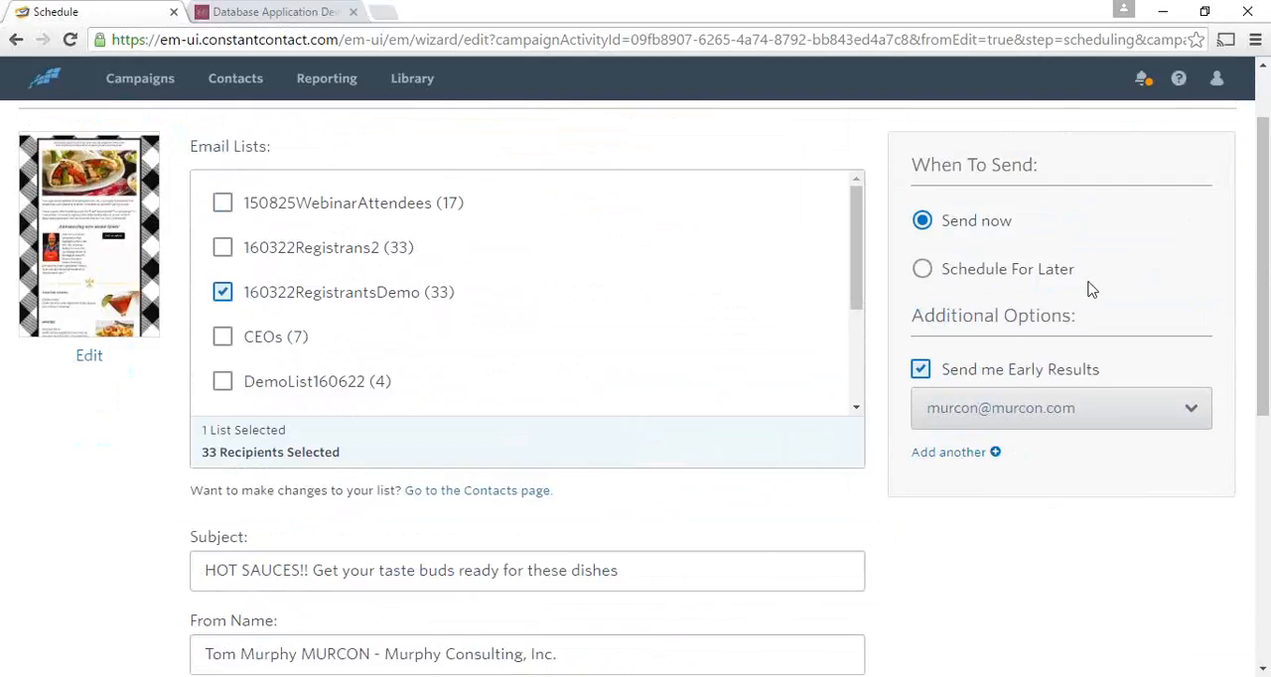
- Choose to schedule the email for later and set its send time to 7:00 PM
{"action": "left_click", "coordinate": [924, 269]}
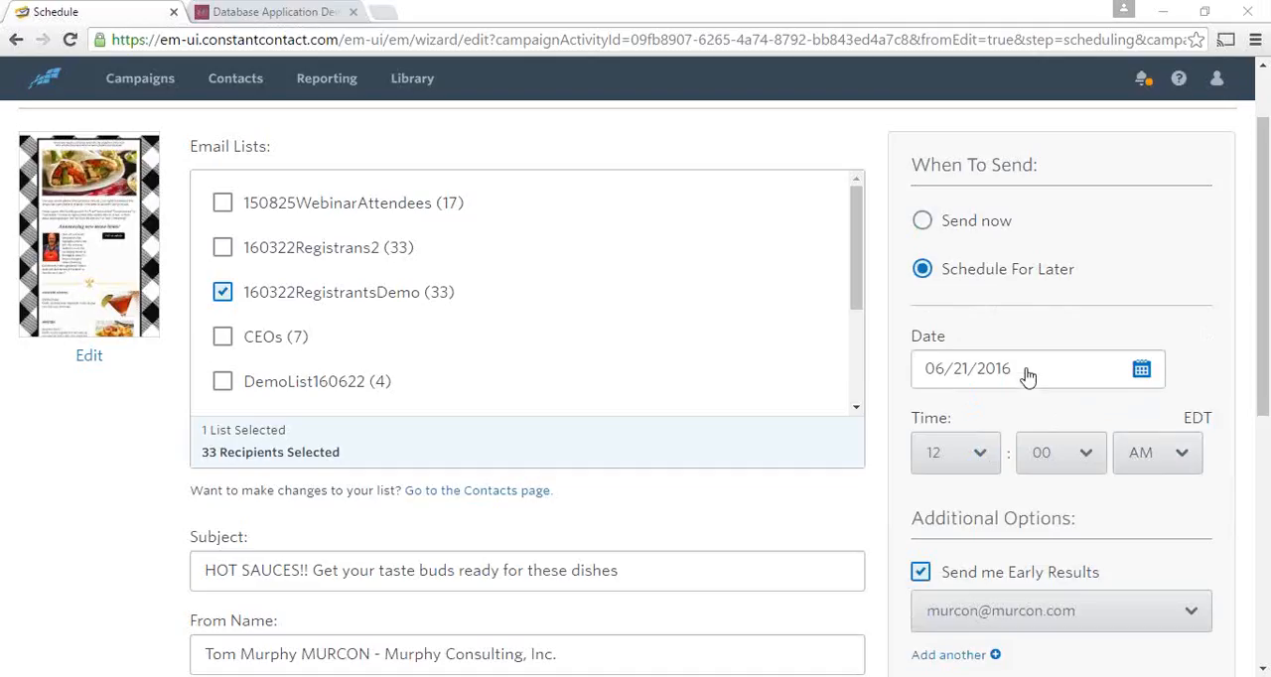
{"action": "left_click", "coordinate": [980, 457]}
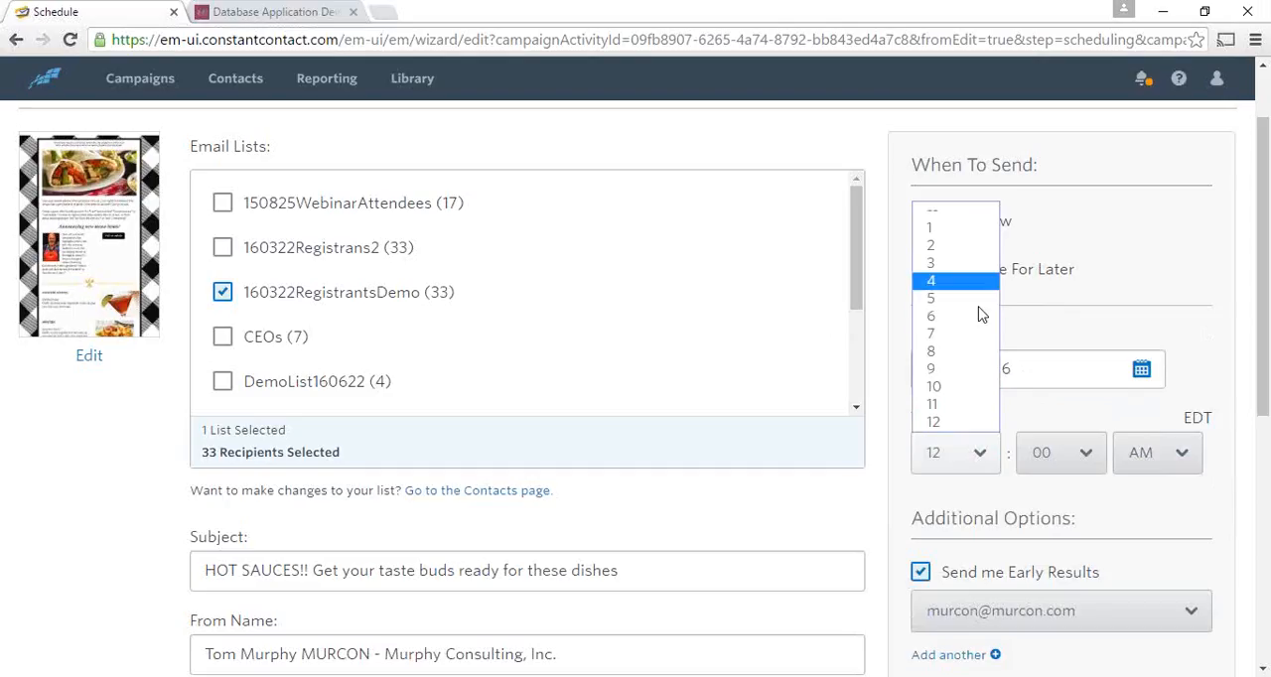
{"action": "left_click", "coordinate": [974, 335]}
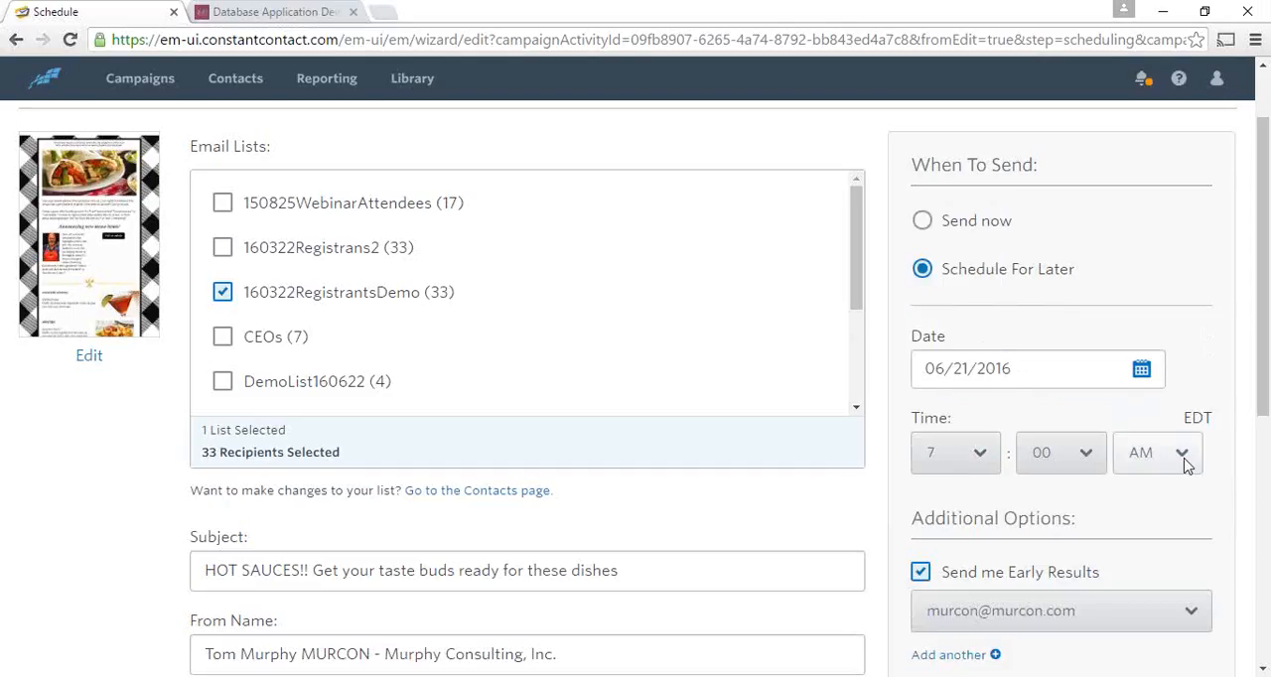
{"action": "left_click", "coordinate": [1185, 459]}
{"action": "left_click", "coordinate": [1172, 484]}
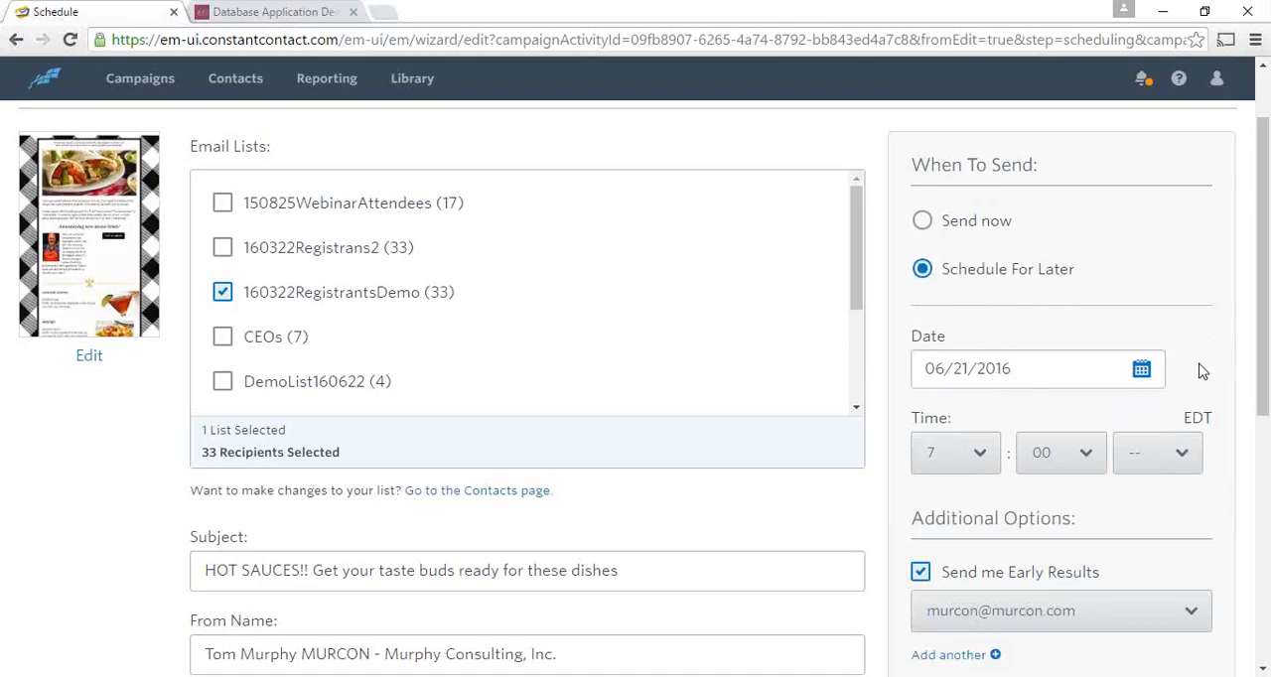
{"action": "scroll", "coordinate": [1266, 347], "scroll_direction": "down", "scroll_amount": 2}
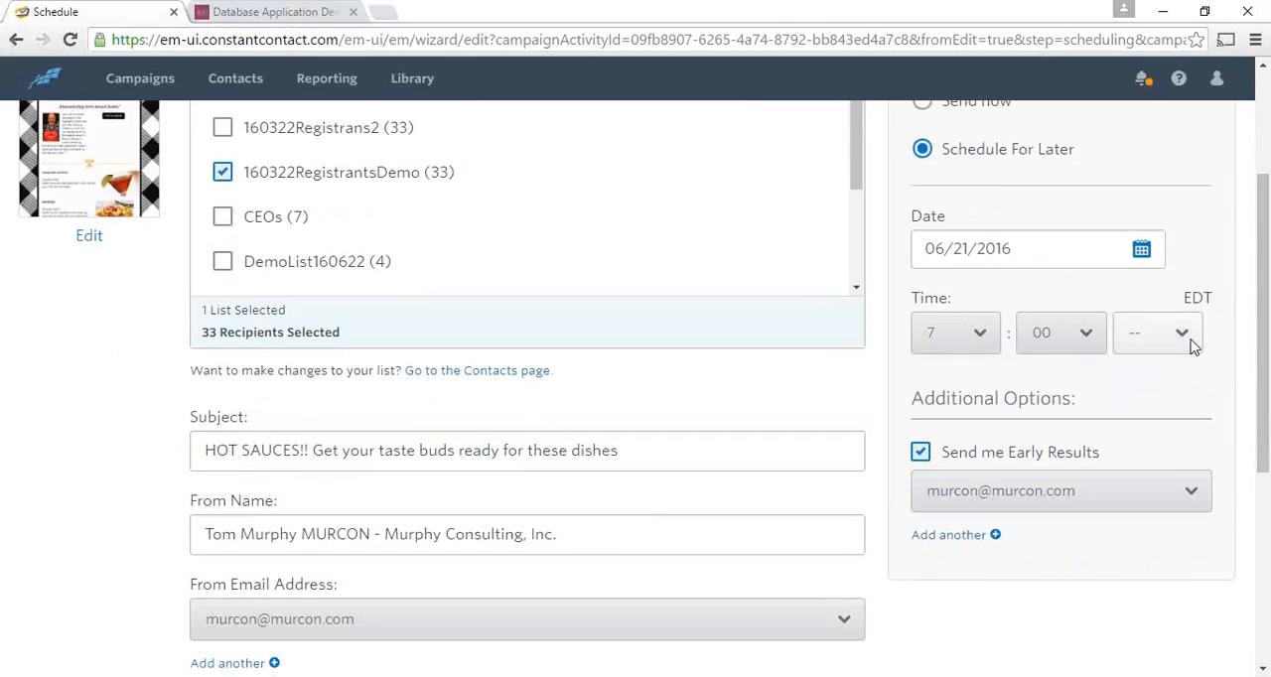
{"action": "left_click", "coordinate": [1189, 341]}
{"action": "left_click", "coordinate": [1168, 399]}
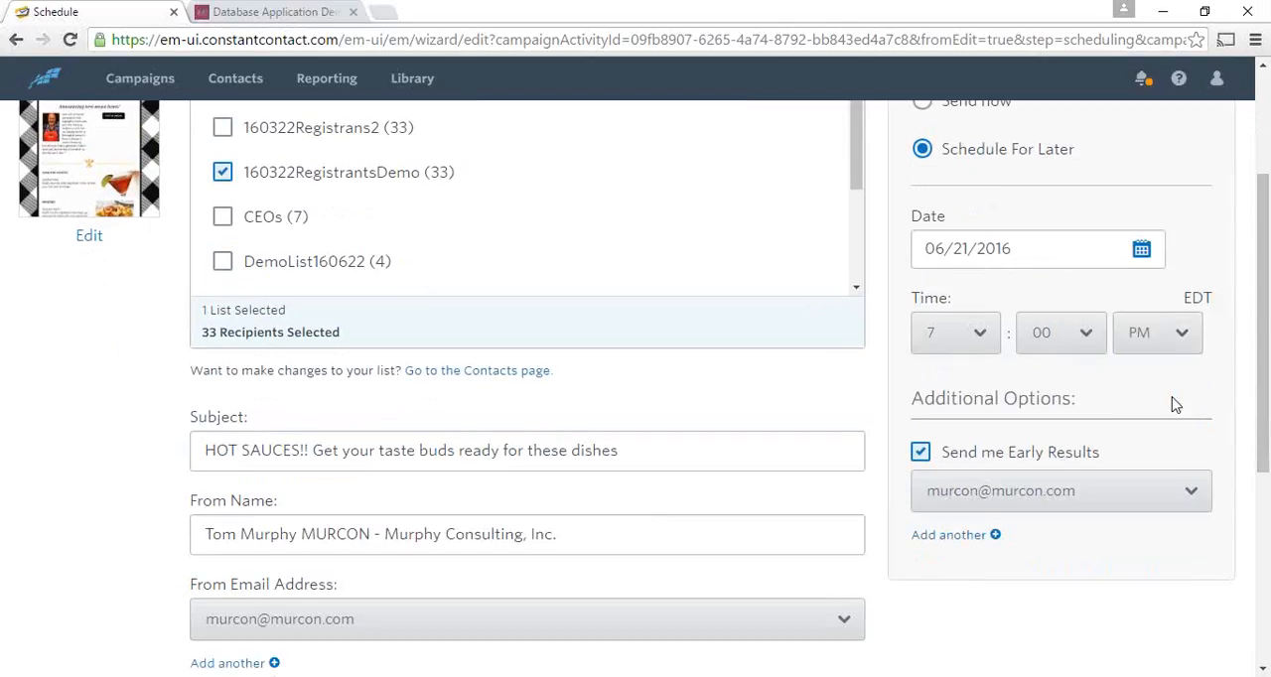
- Check the early results option and schedule the email campaign with the chosen settings
{"action": "scroll", "coordinate": [1189, 394], "scroll_direction": "down", "scroll_amount": 1}
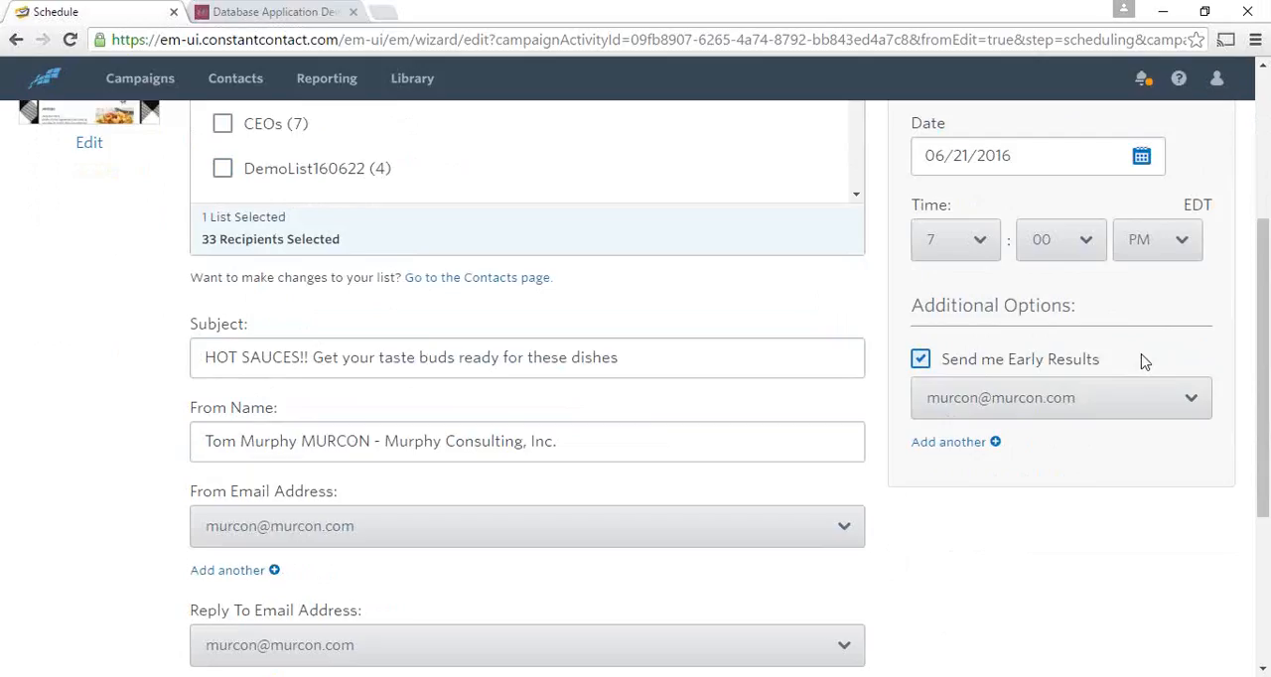
{"action": "scroll", "coordinate": [1142, 361], "scroll_direction": "up", "scroll_amount": 3}
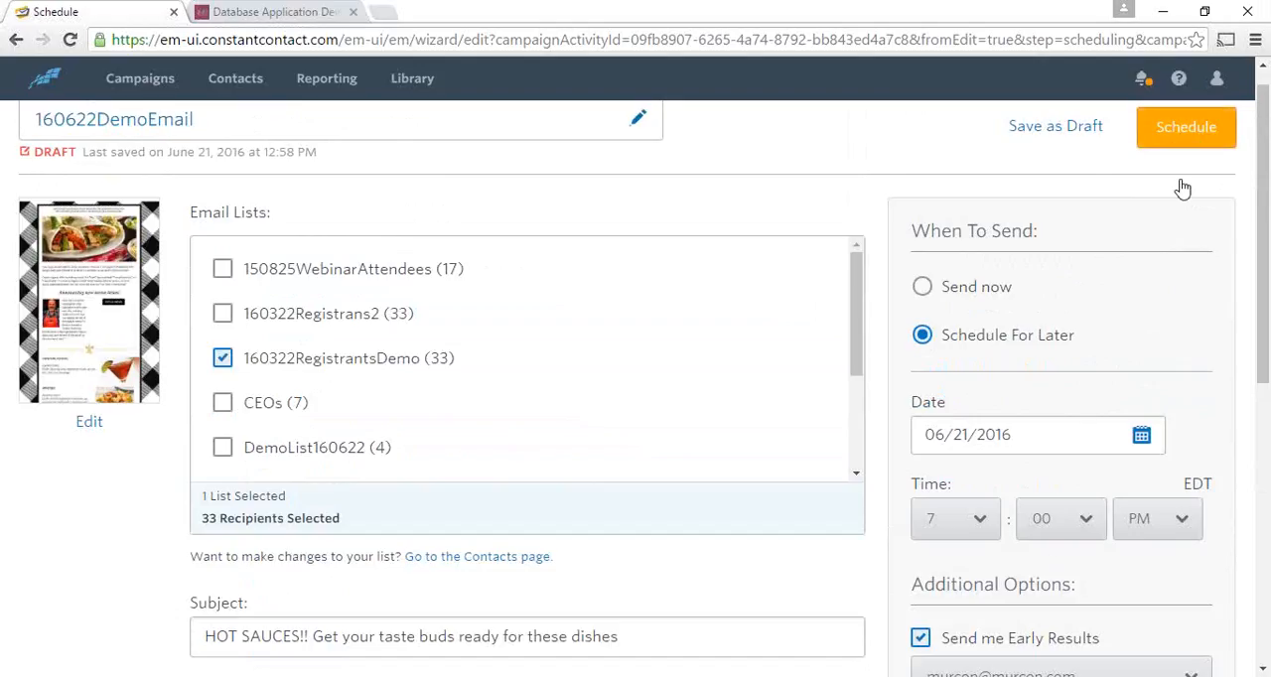
{"action": "left_click", "coordinate": [1192, 132]}
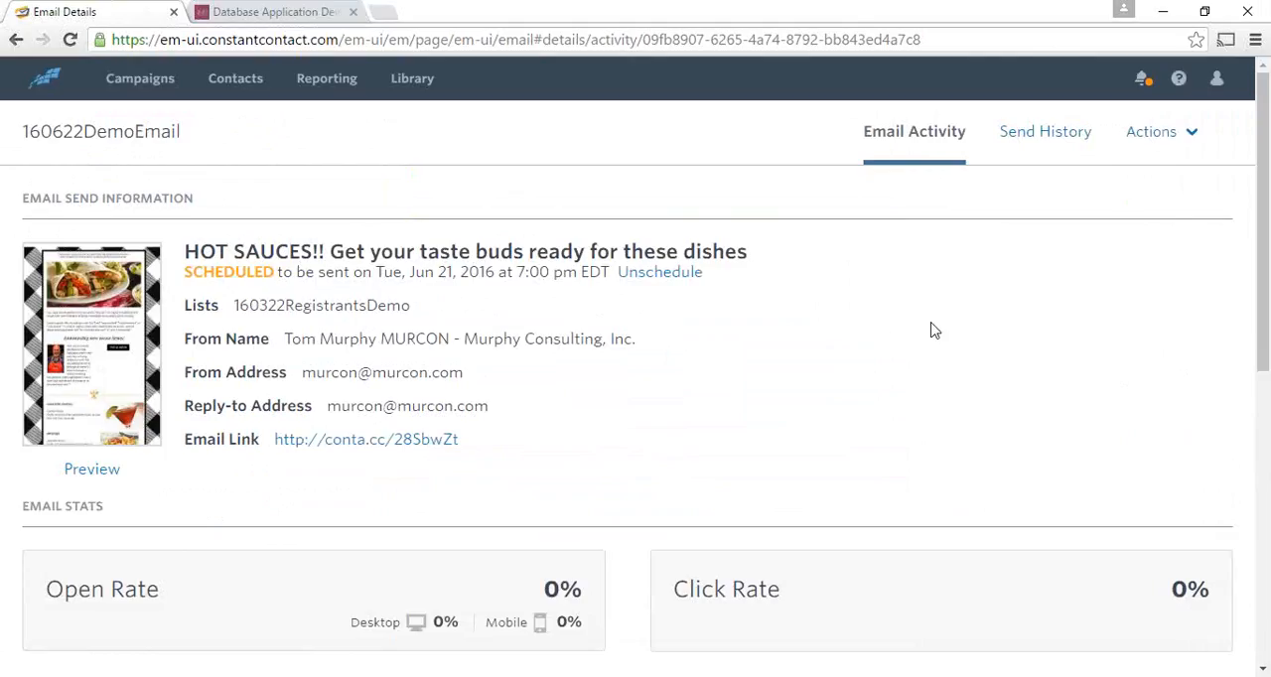
- Look over the campaign's email details, open social post scheduling for it, and dismiss the Social Share tour and tips
{"action": "scroll", "coordinate": [963, 310], "scroll_direction": "down", "scroll_amount": 1}
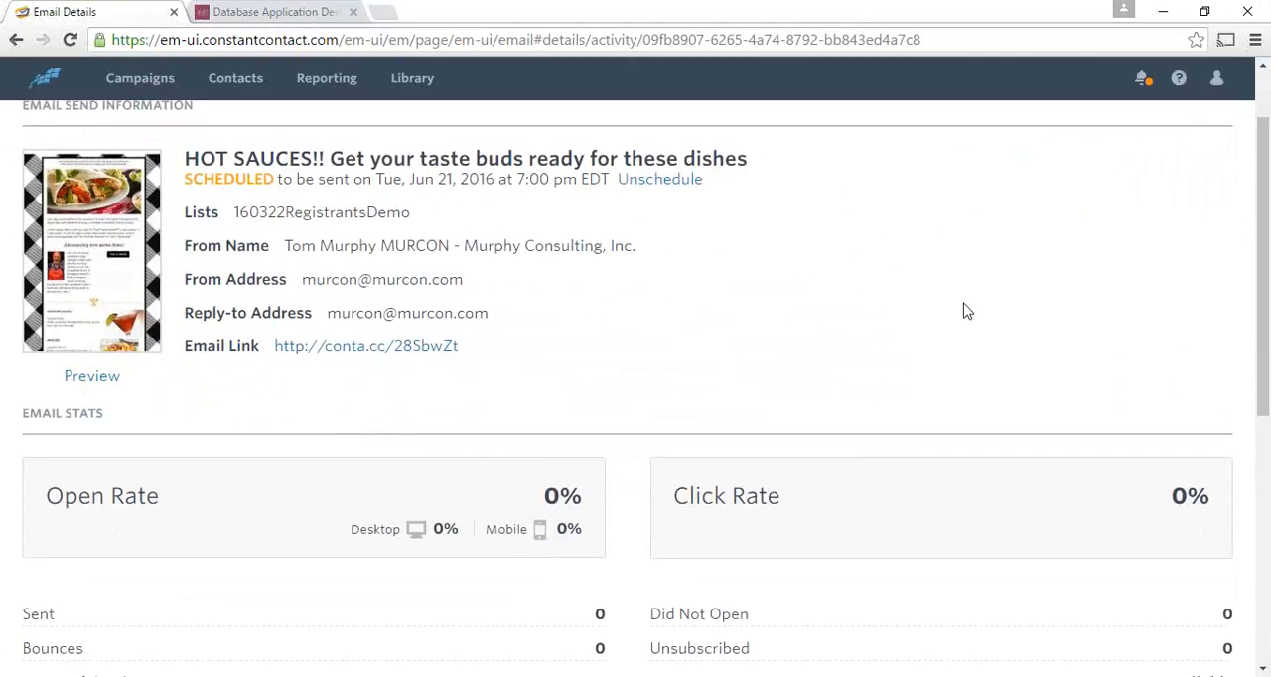
{"action": "scroll", "coordinate": [900, 289], "scroll_direction": "down", "scroll_amount": 4}
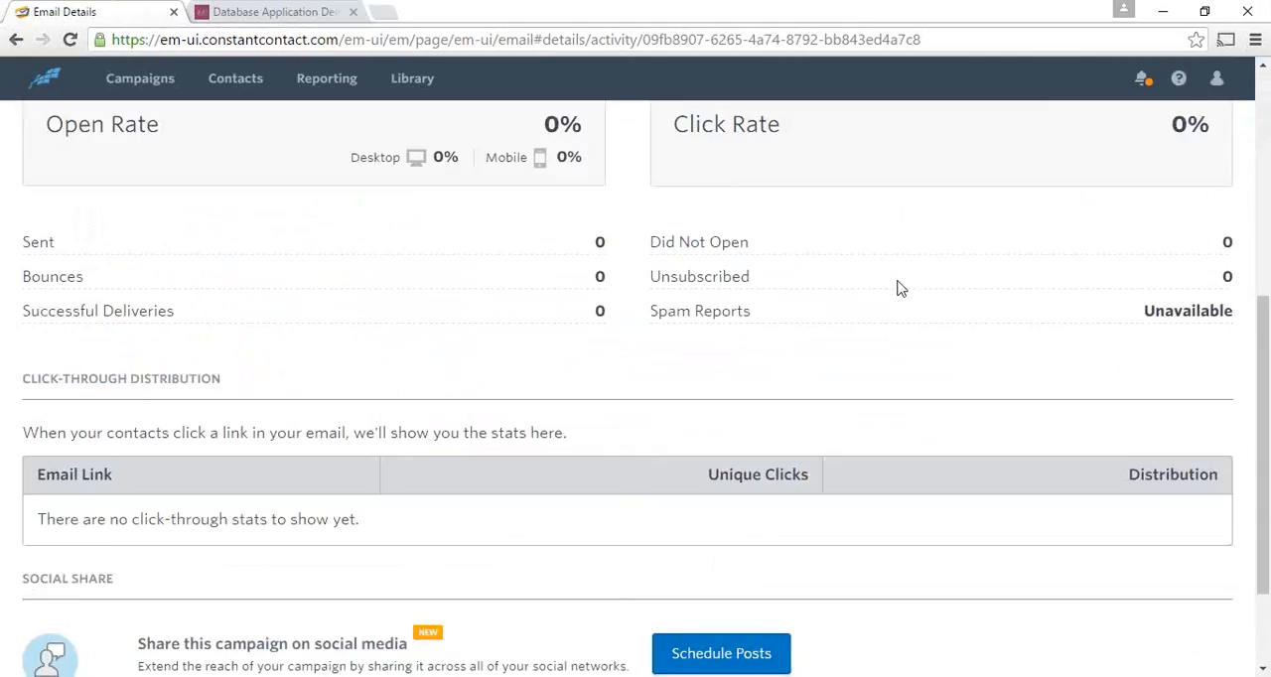
{"action": "scroll", "coordinate": [900, 289], "scroll_direction": "down", "scroll_amount": 1}
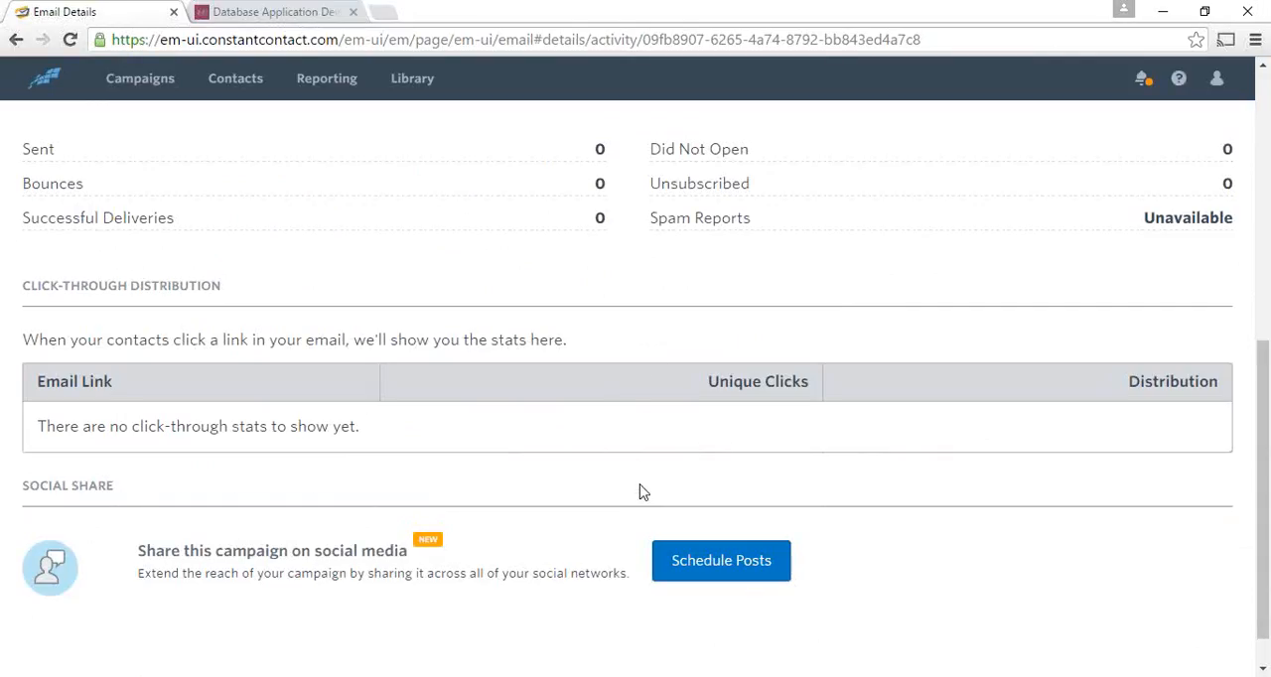
{"action": "scroll", "coordinate": [641, 491], "scroll_direction": "up", "scroll_amount": 6}
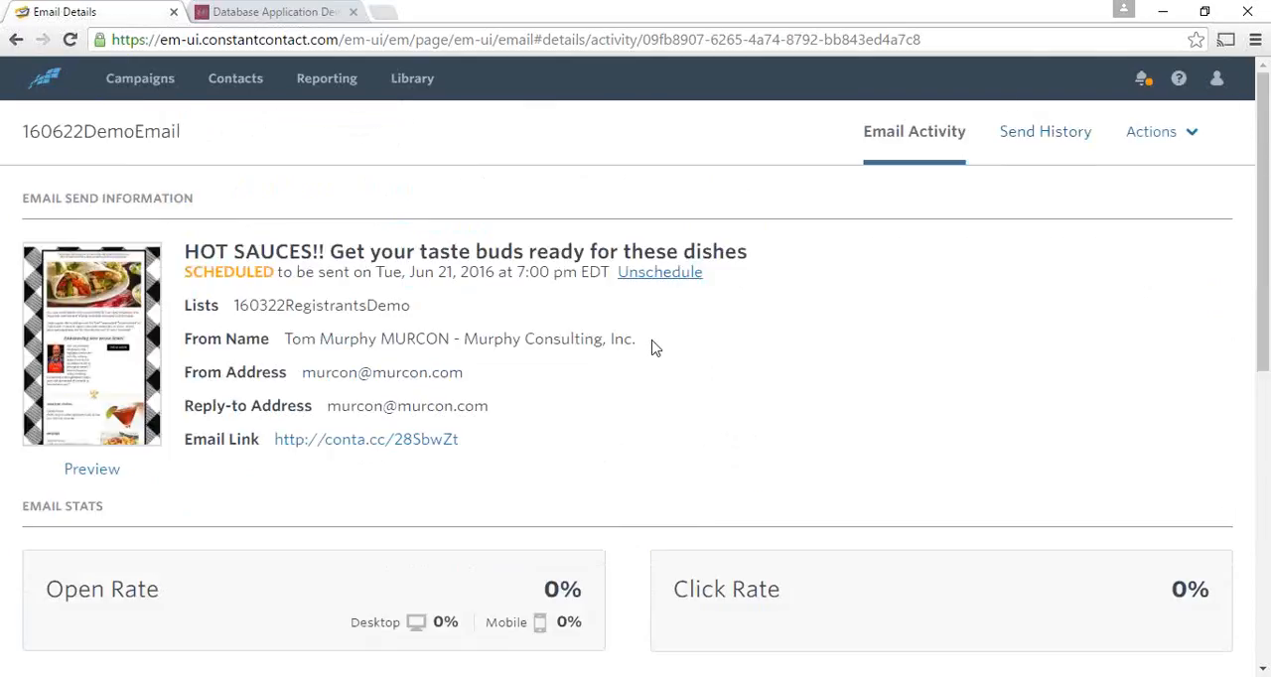
{"action": "scroll", "coordinate": [765, 343], "scroll_direction": "down", "scroll_amount": 5}
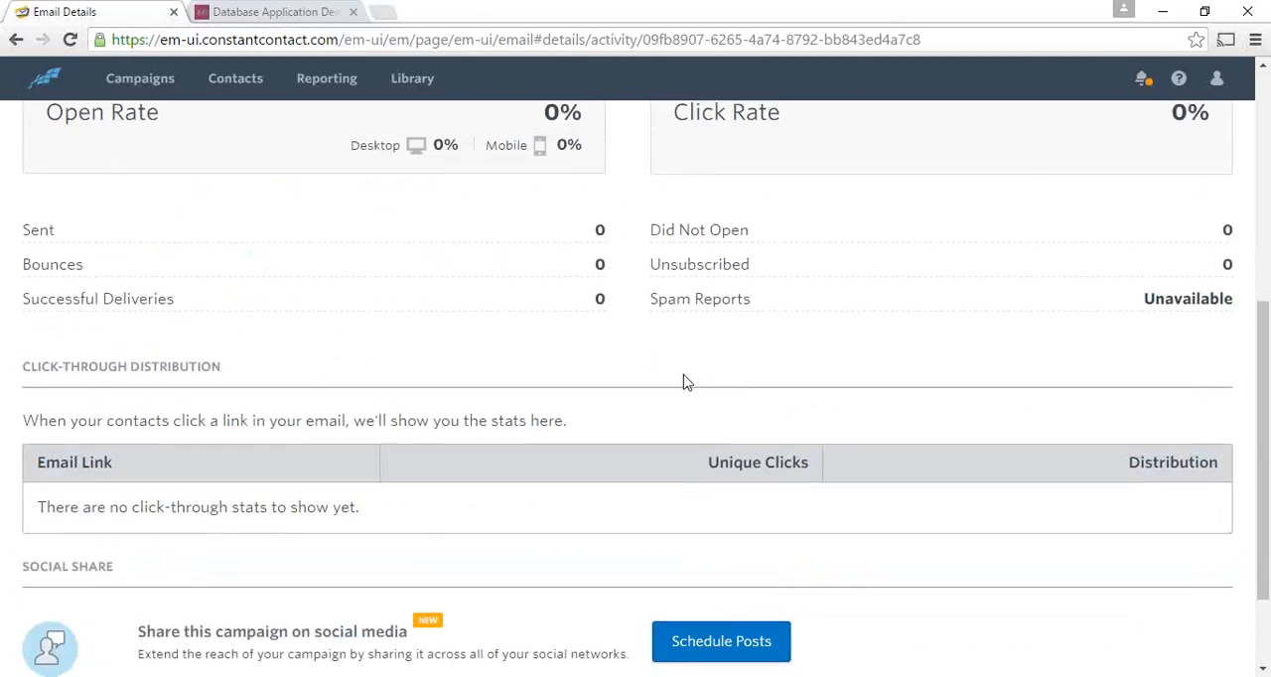
{"action": "scroll", "coordinate": [684, 383], "scroll_direction": "down", "scroll_amount": 1}
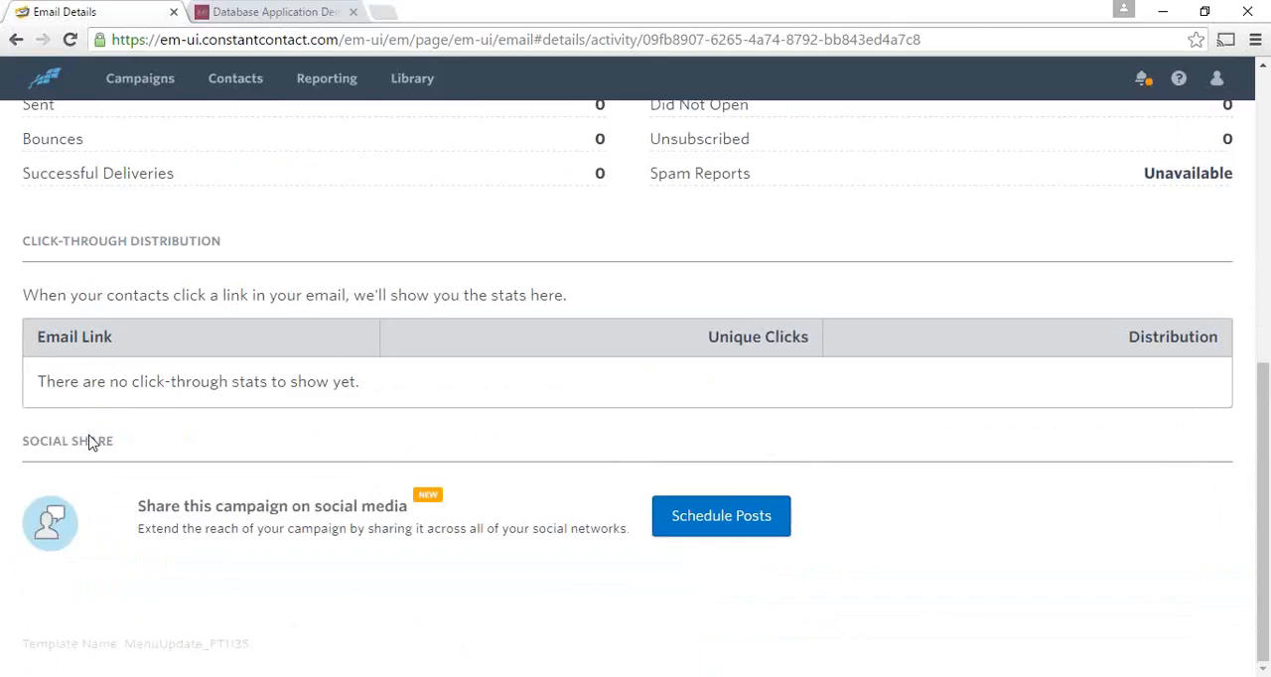
{"action": "left_click", "coordinate": [713, 524]}
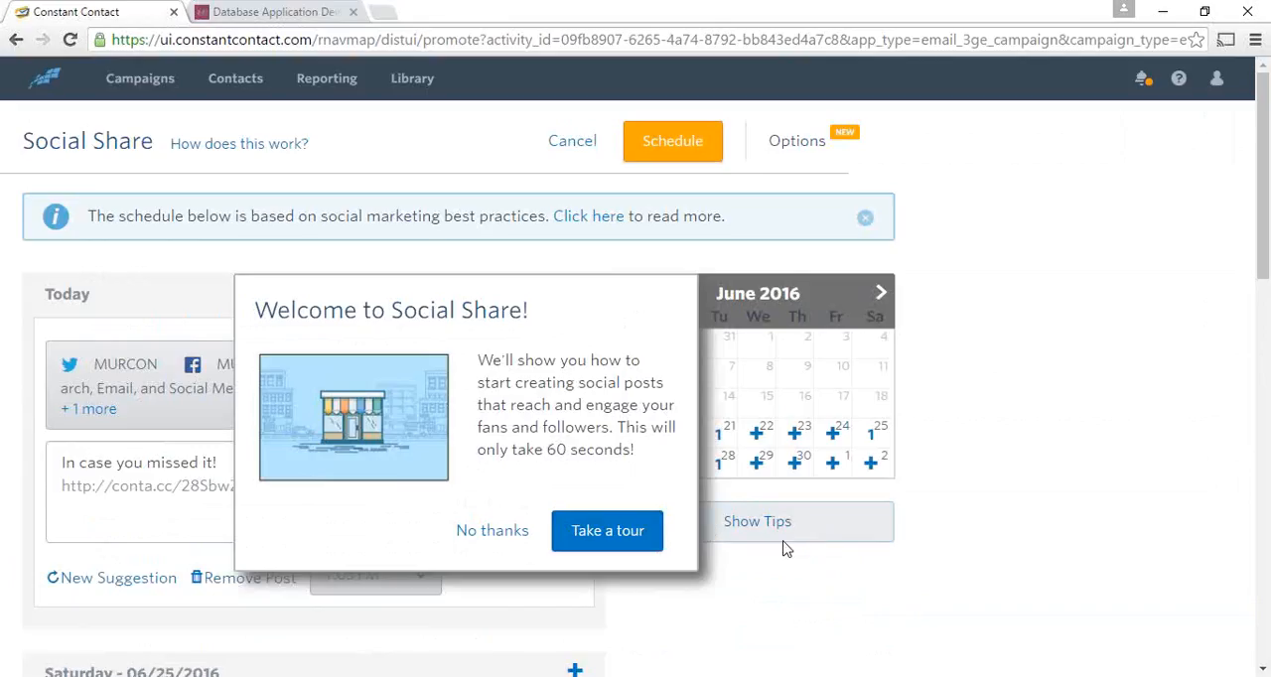
{"action": "left_click", "coordinate": [509, 533]}
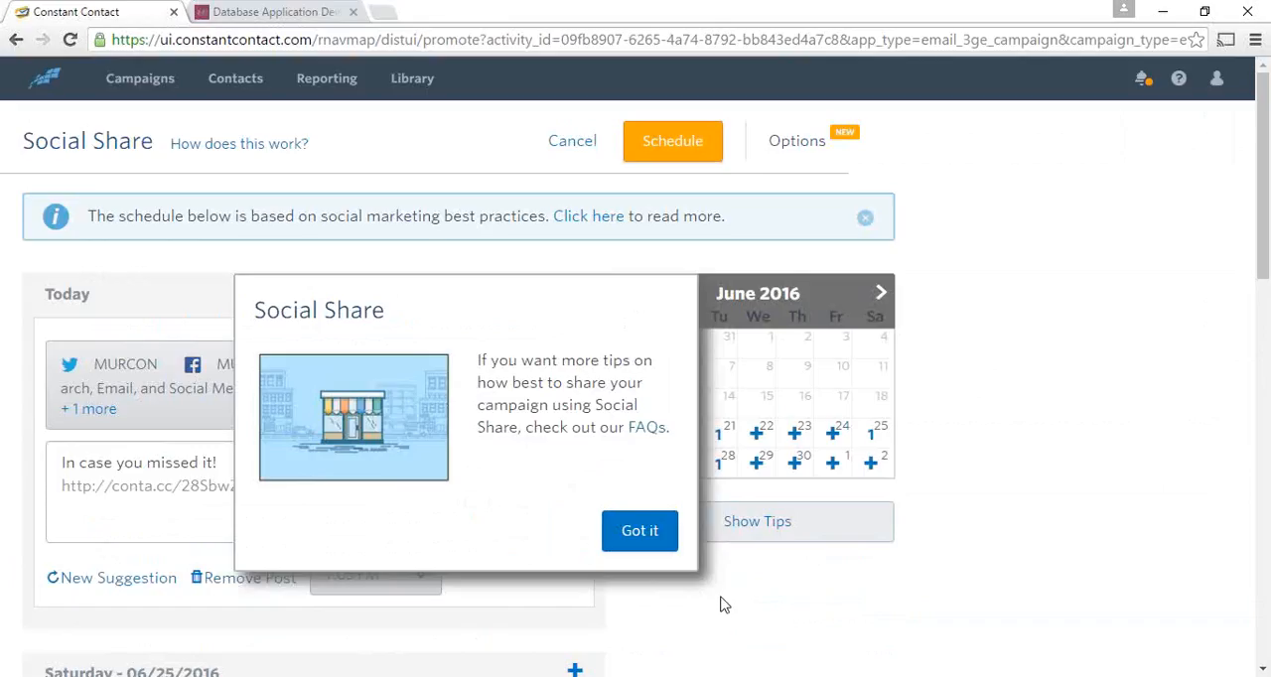
{"action": "left_click", "coordinate": [661, 538]}
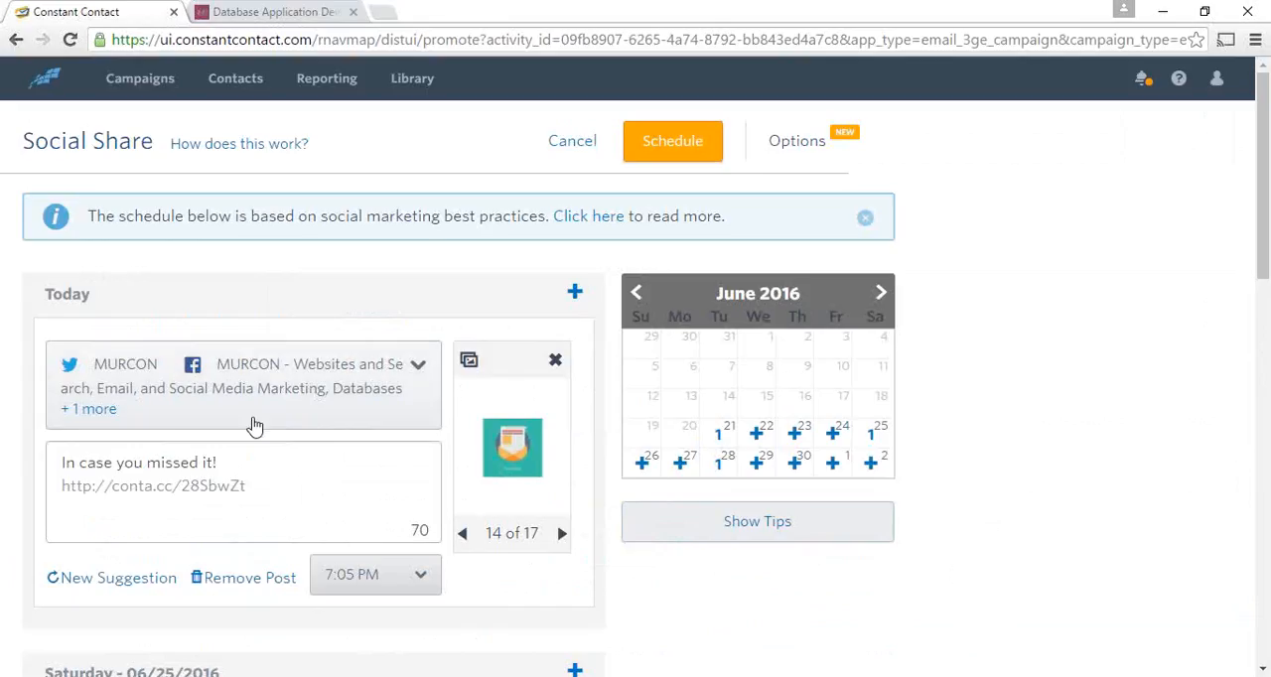
- Review the social accounts selected for today's post and set its image to the portrait photo, number 4 of 17
{"action": "left_click", "coordinate": [419, 369]}
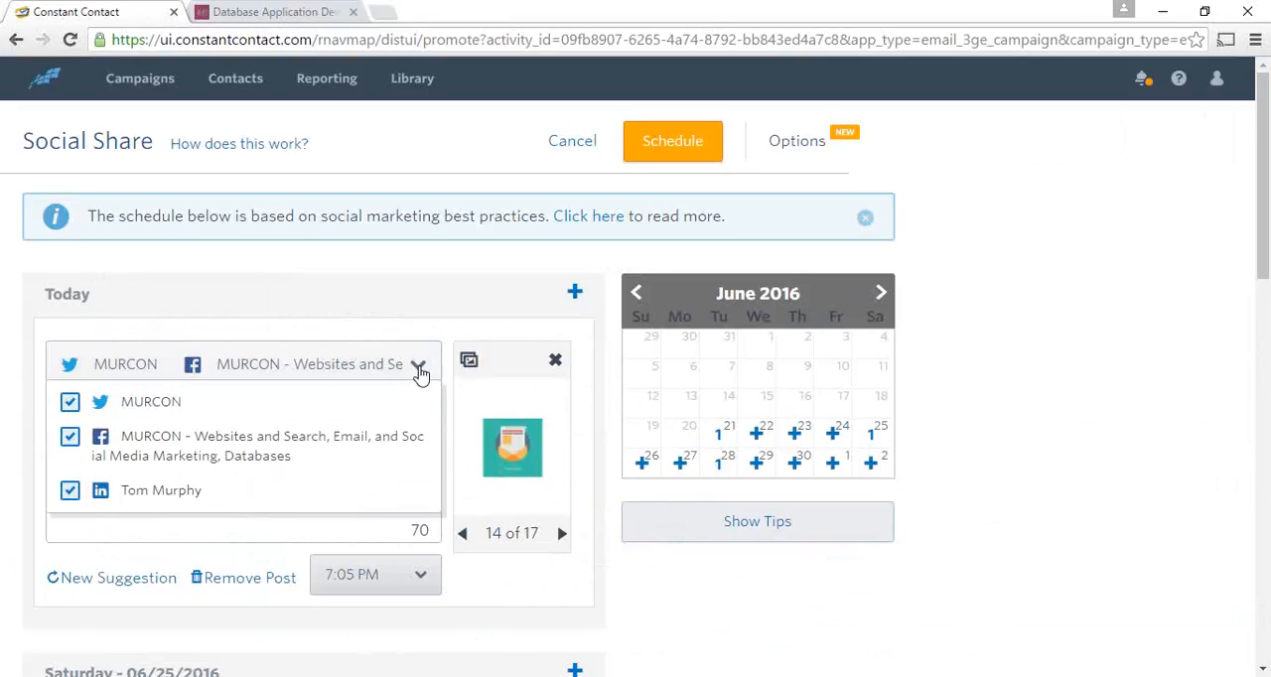
{"action": "left_click", "coordinate": [421, 372]}
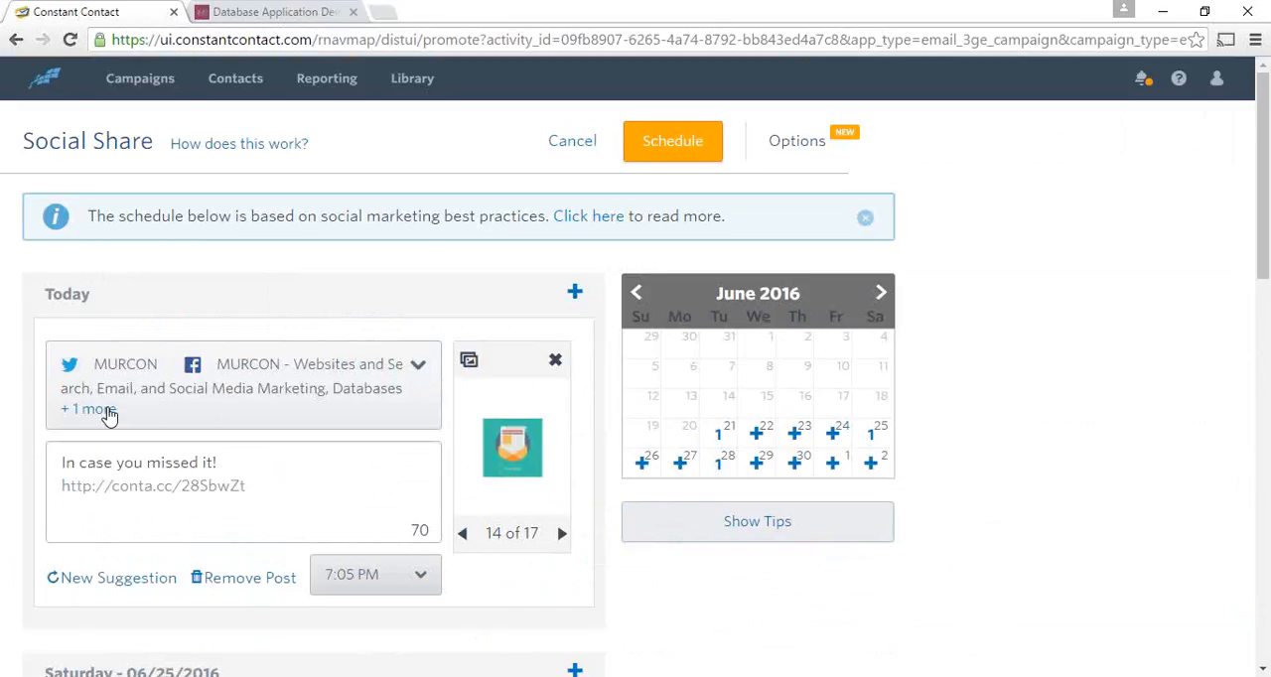
{"action": "scroll", "coordinate": [319, 426], "scroll_direction": "down", "scroll_amount": 1}
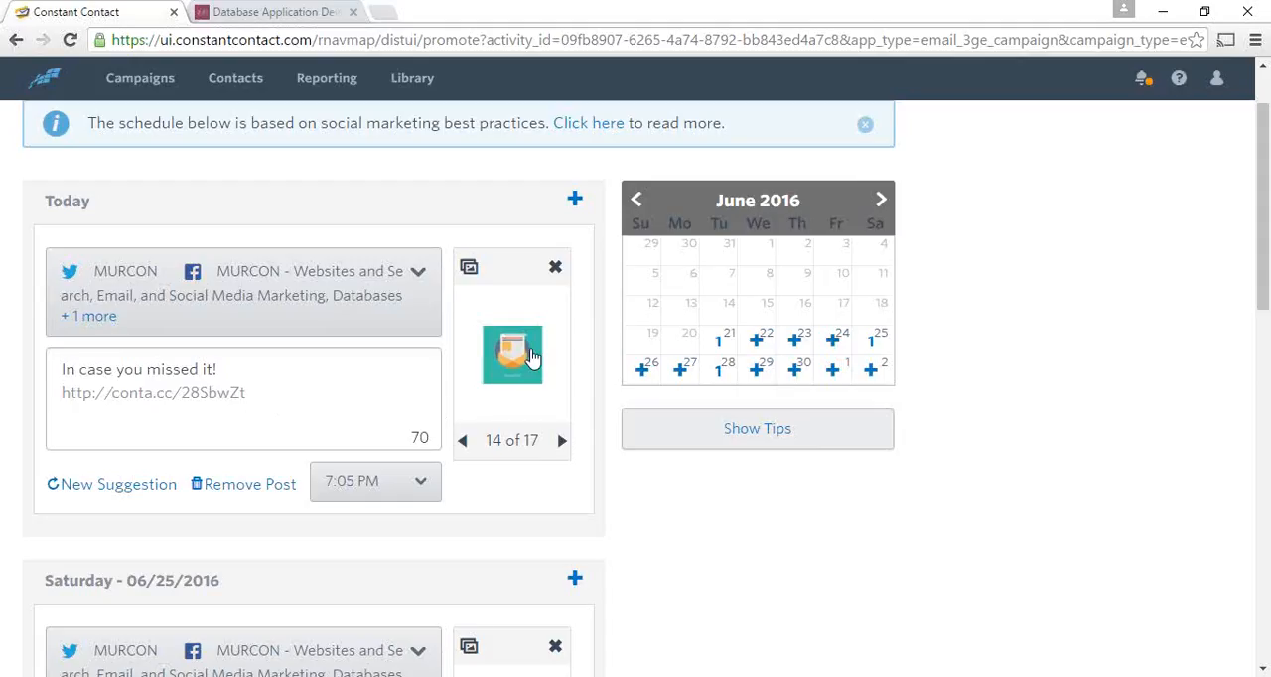
{"action": "left_click", "coordinate": [462, 442]}
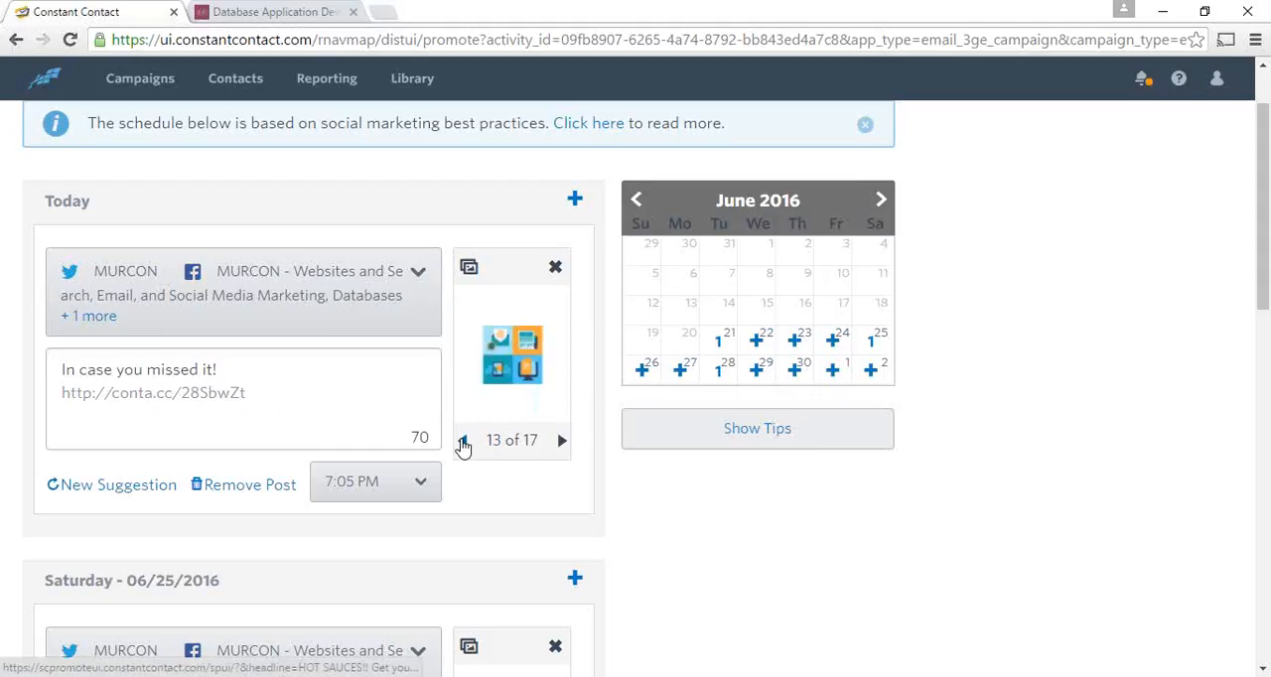
{"action": "left_click", "coordinate": [464, 442]}
{"action": "left_click", "coordinate": [465, 444]}
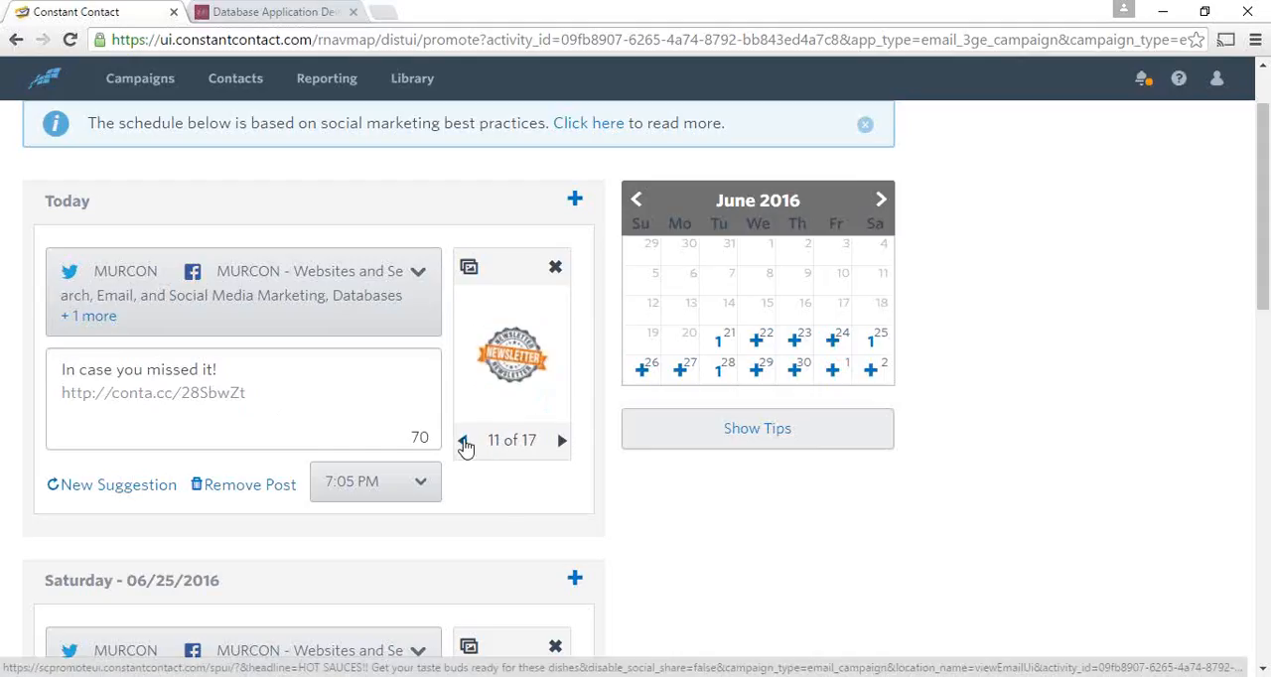
{"action": "left_click", "coordinate": [466, 446]}
{"action": "left_click", "coordinate": [466, 446]}
{"action": "left_click", "coordinate": [466, 446]}
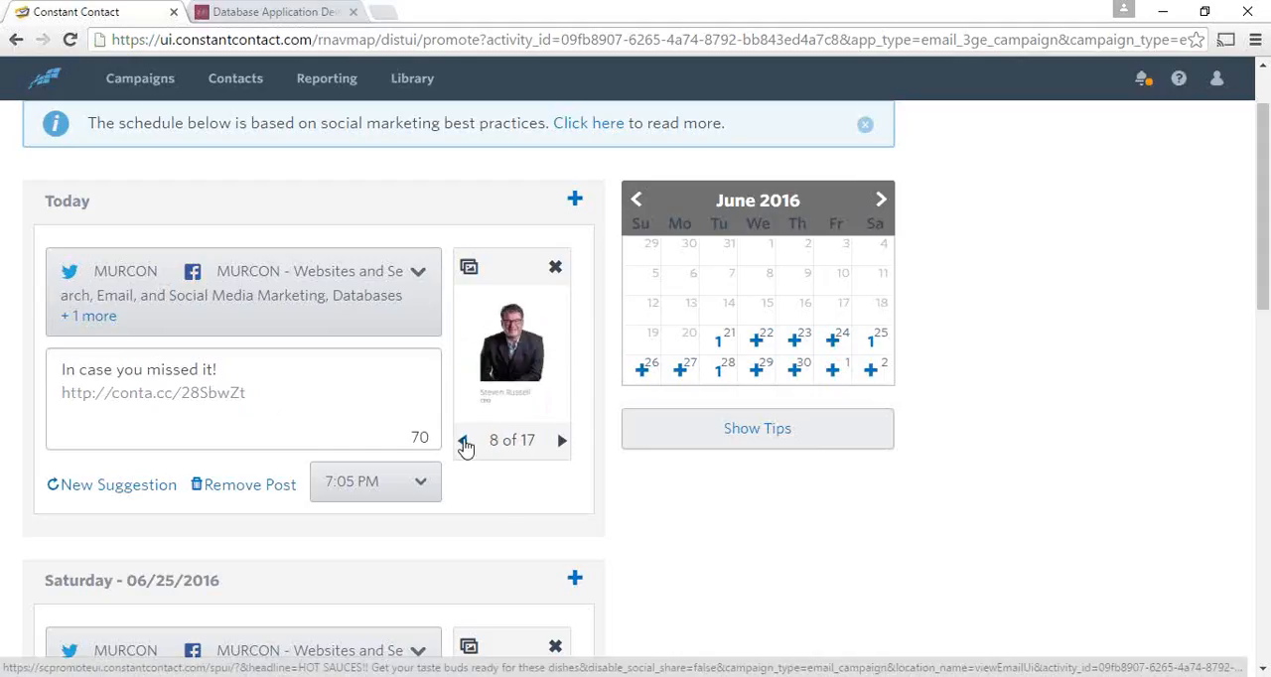
{"action": "left_click", "coordinate": [466, 446]}
{"action": "left_click", "coordinate": [466, 446]}
{"action": "left_click", "coordinate": [466, 446]}
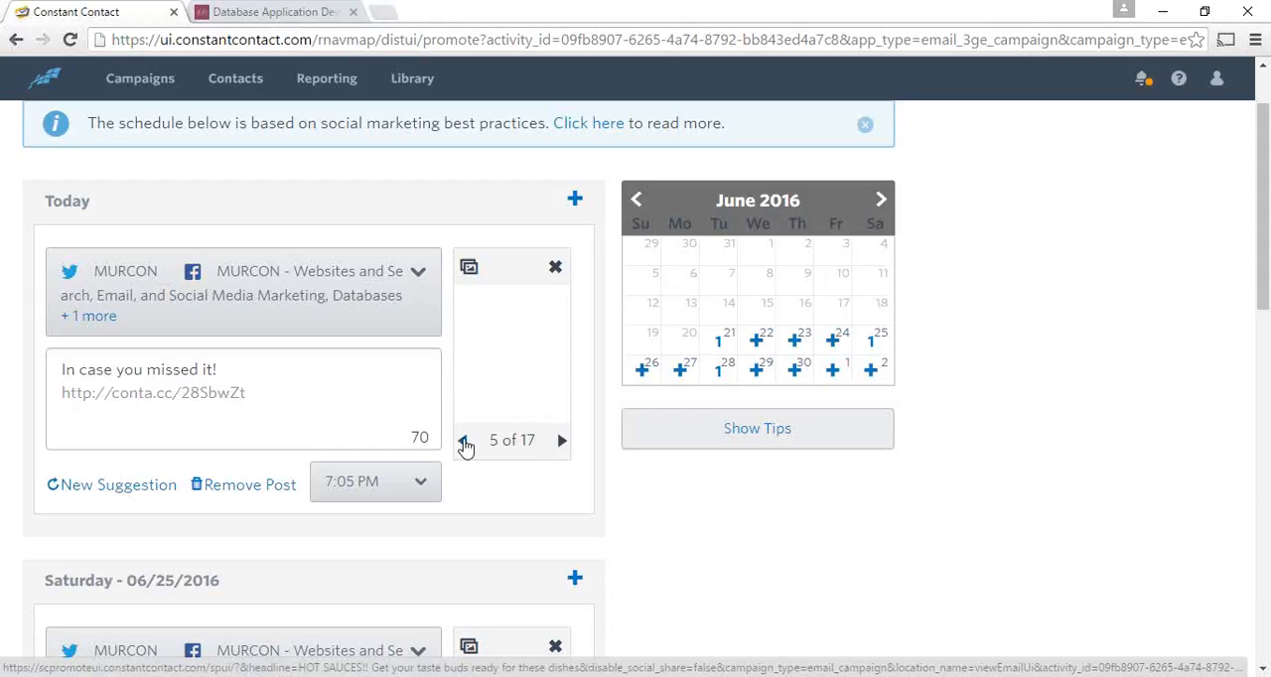
{"action": "left_click", "coordinate": [466, 446]}
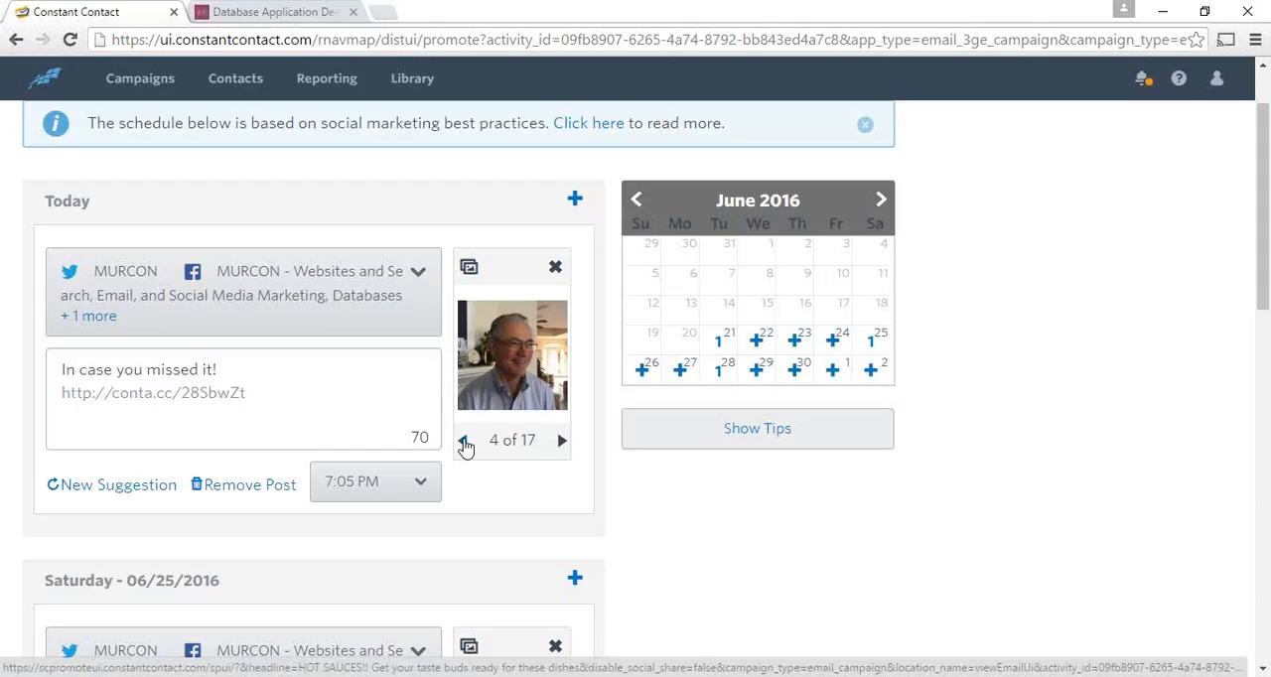
{"action": "left_click", "coordinate": [466, 446]}
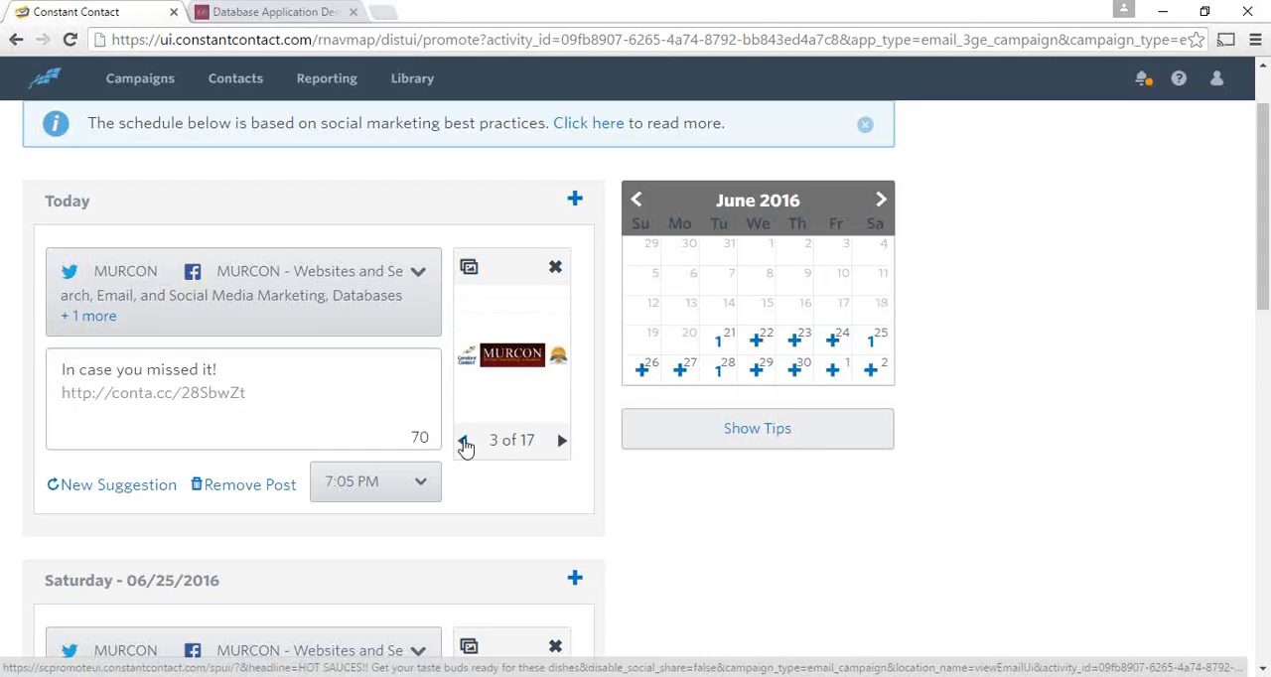
{"action": "left_click", "coordinate": [562, 441]}
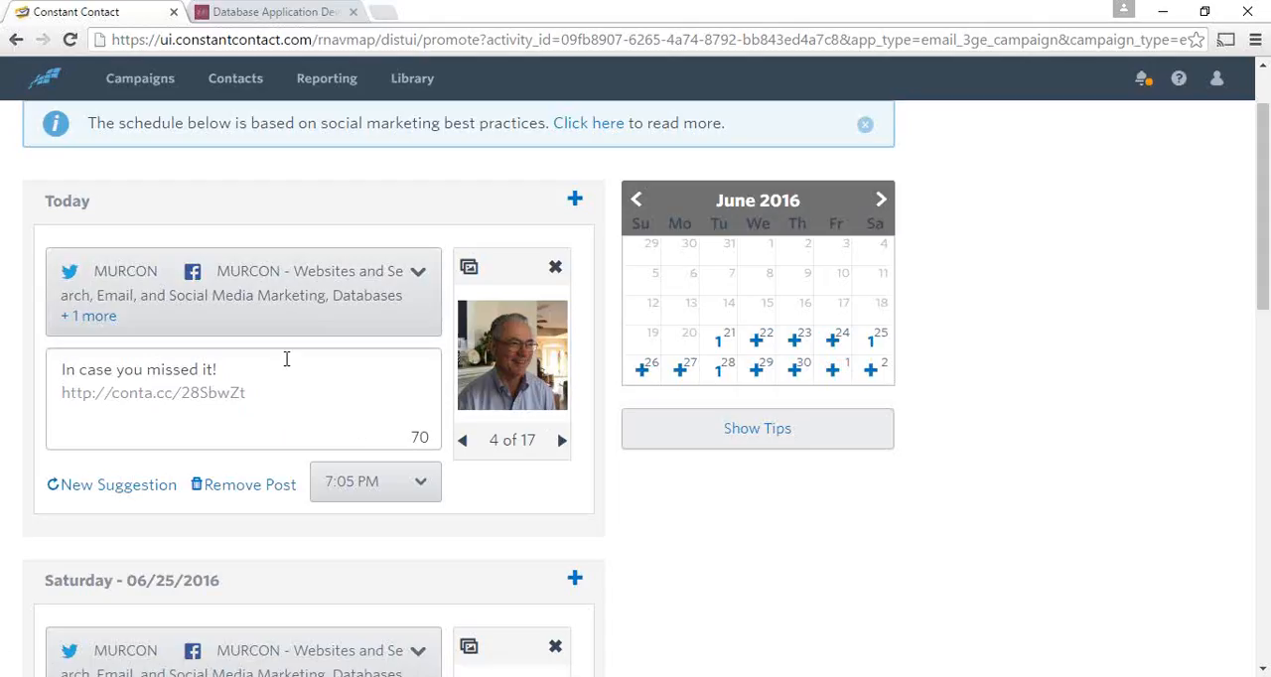
- Look over the suggested social posts and remove the one planned for Saturday 06/25/2016
{"action": "scroll", "coordinate": [328, 367], "scroll_direction": "down", "scroll_amount": 1}
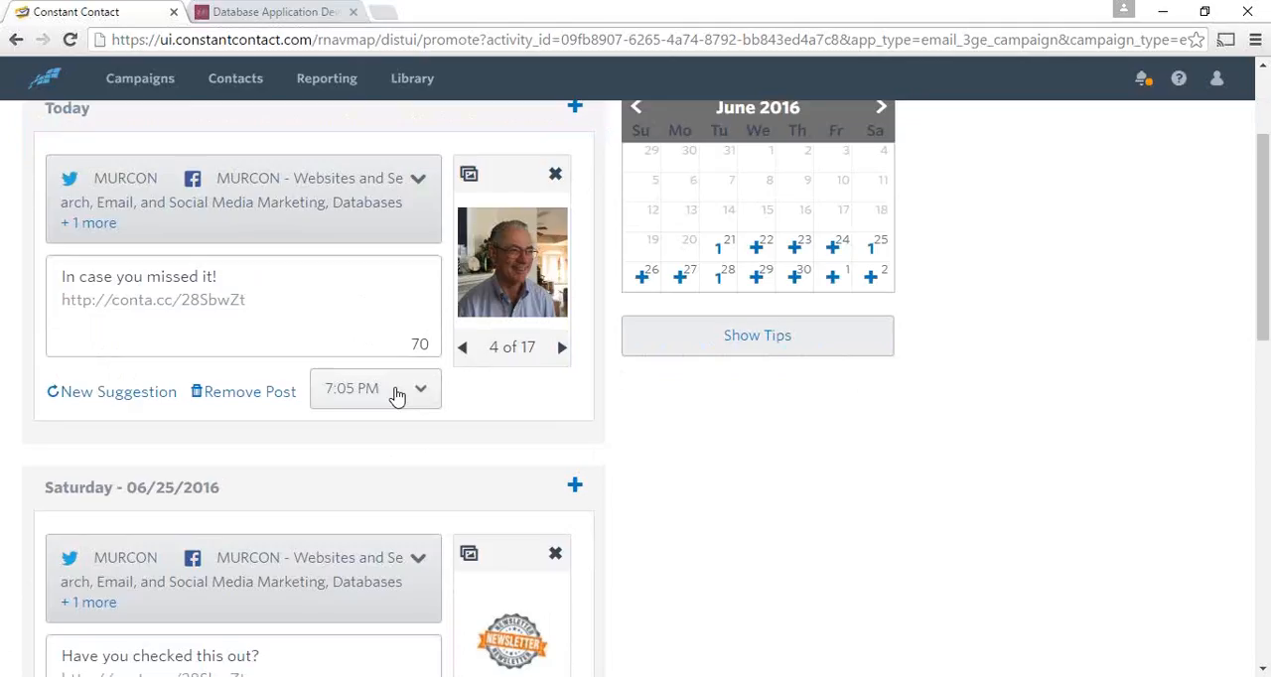
{"action": "scroll", "coordinate": [406, 392], "scroll_direction": "up", "scroll_amount": 1}
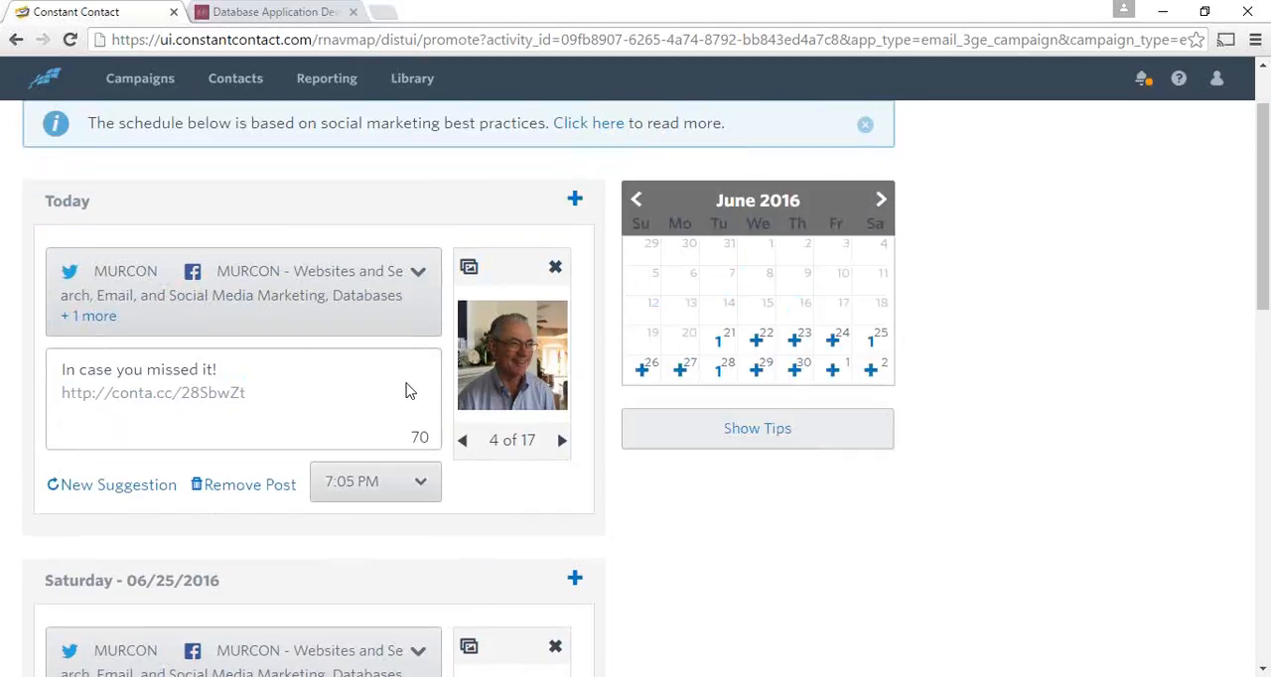
{"action": "scroll", "coordinate": [406, 395], "scroll_direction": "down", "scroll_amount": 3}
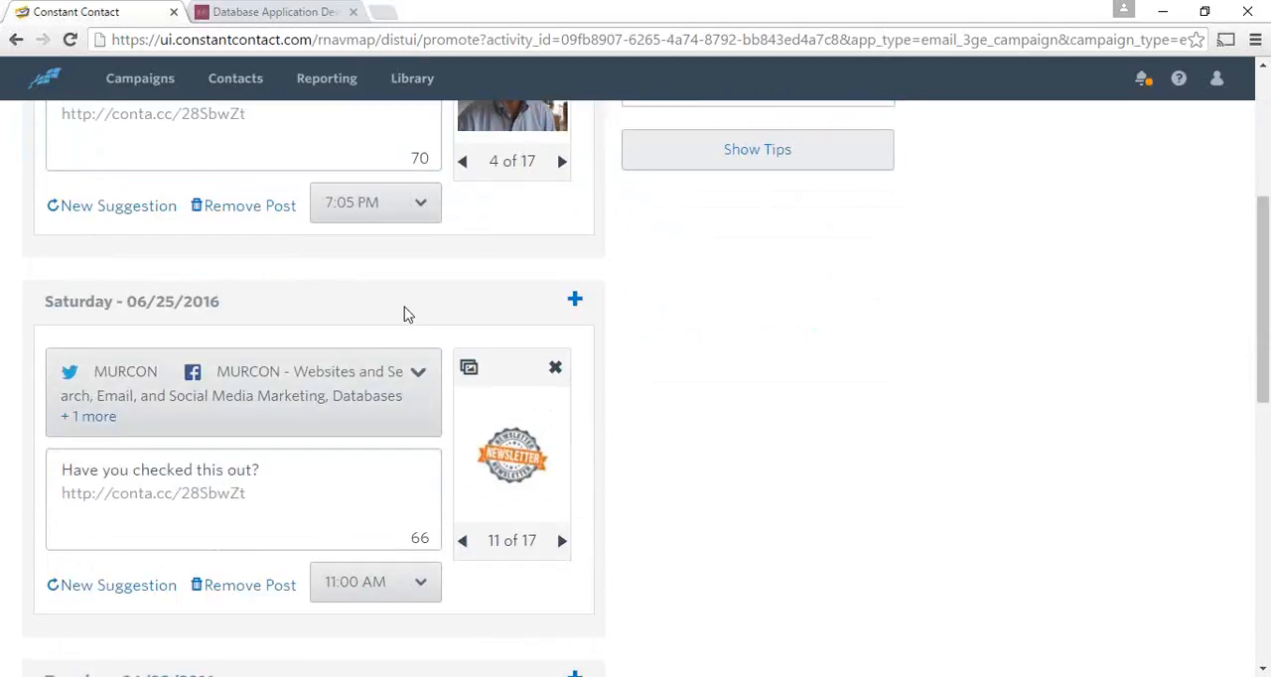
{"action": "scroll", "coordinate": [403, 318], "scroll_direction": "down", "scroll_amount": 3}
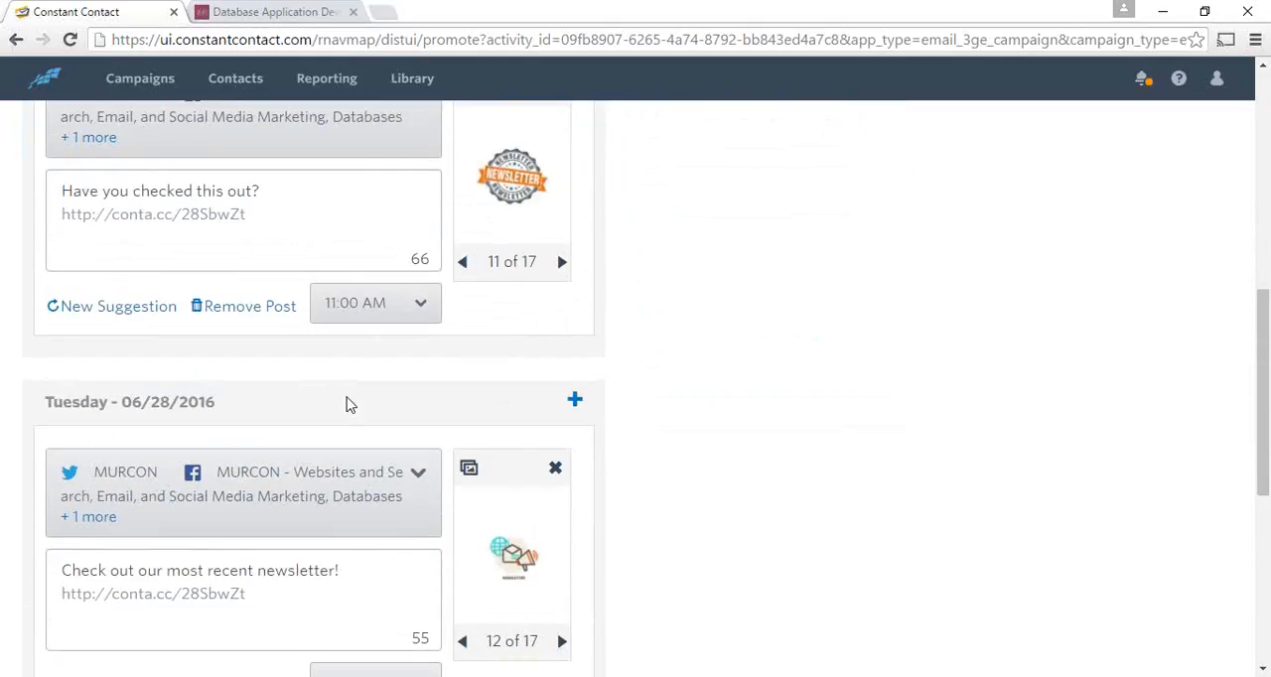
{"action": "scroll", "coordinate": [348, 404], "scroll_direction": "up", "scroll_amount": 2}
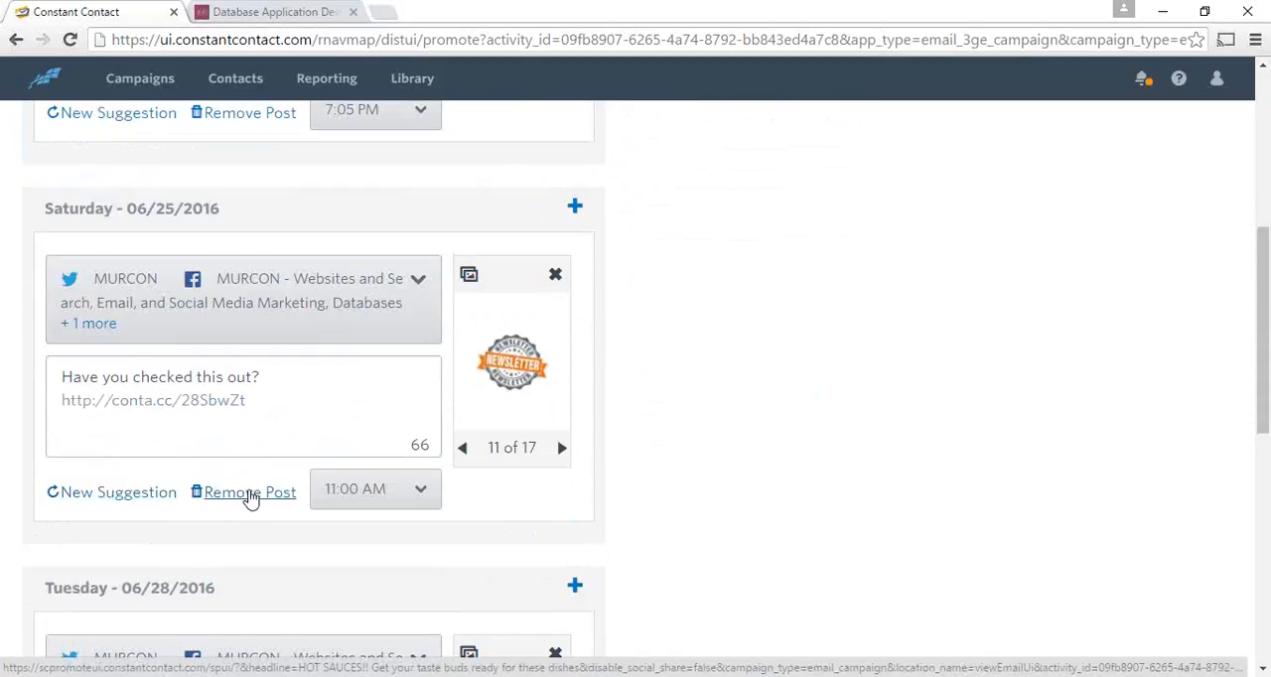
{"action": "left_click", "coordinate": [251, 492]}
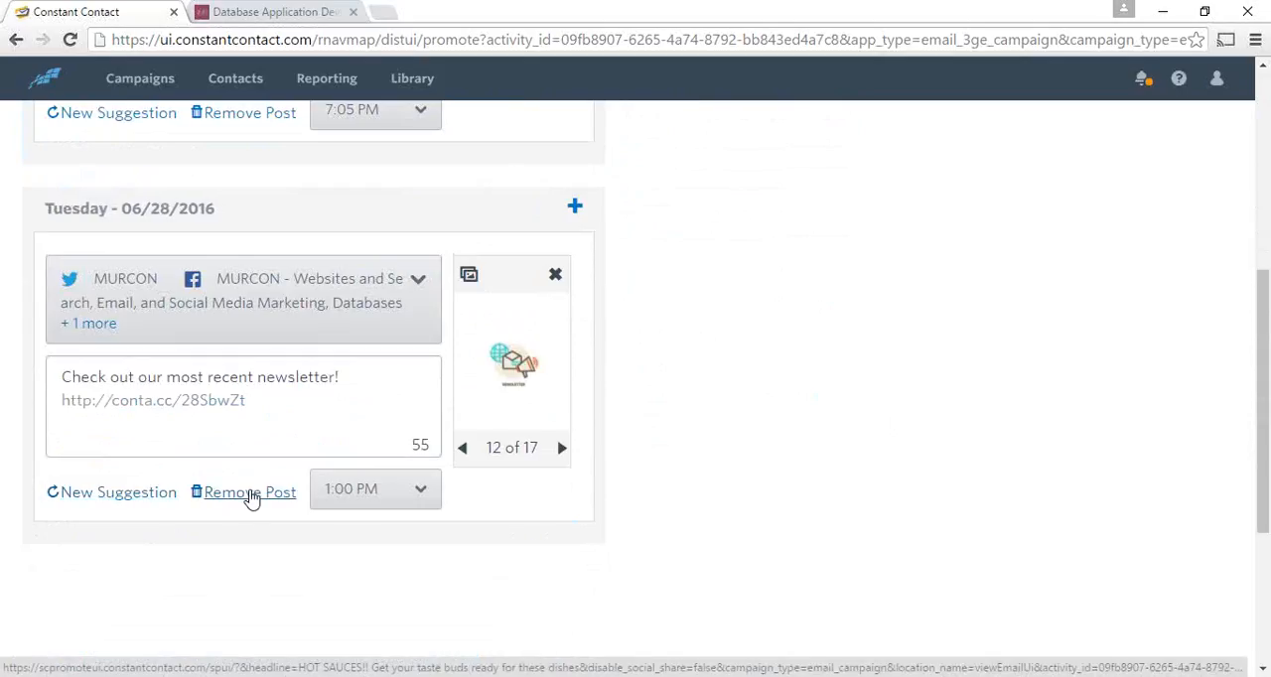
- Review the remaining posts for today and Tuesday 06/28/2016 and schedule them
{"action": "scroll", "coordinate": [253, 497], "scroll_direction": "up", "scroll_amount": 1}
{"action": "scroll", "coordinate": [250, 496], "scroll_direction": "up", "scroll_amount": 2}
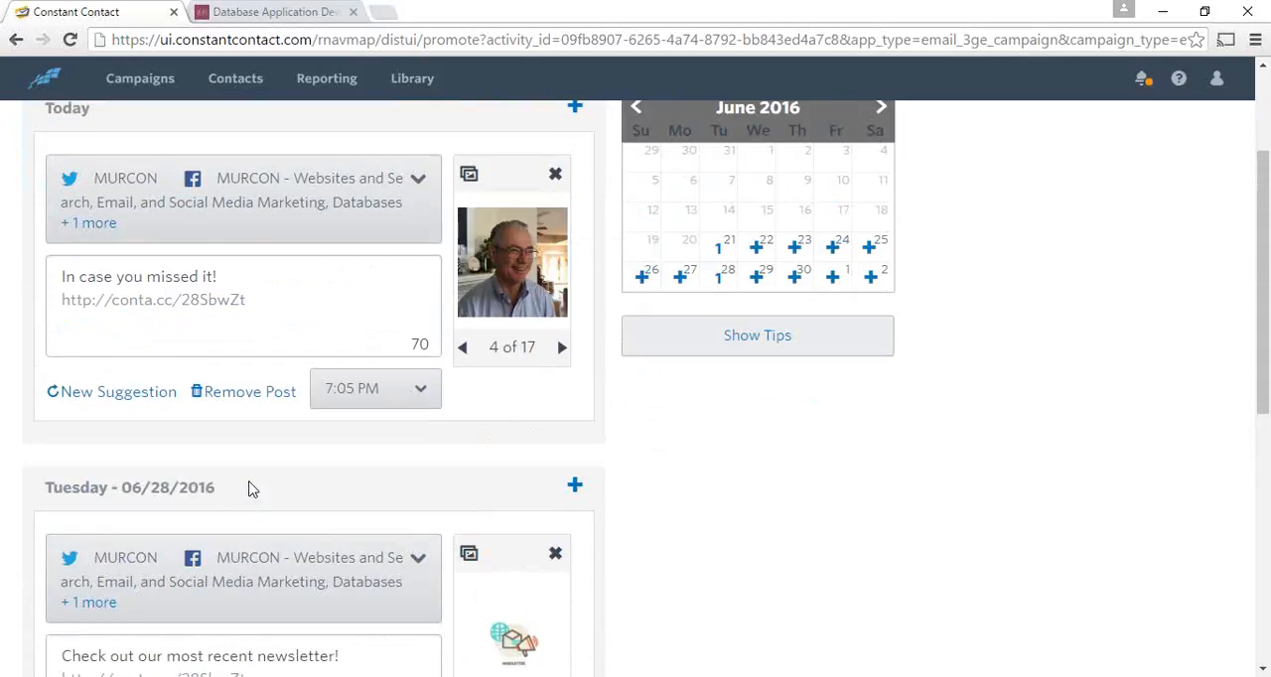
{"action": "scroll", "coordinate": [250, 491], "scroll_direction": "up", "scroll_amount": 1}
{"action": "scroll", "coordinate": [250, 490], "scroll_direction": "down", "scroll_amount": 2}
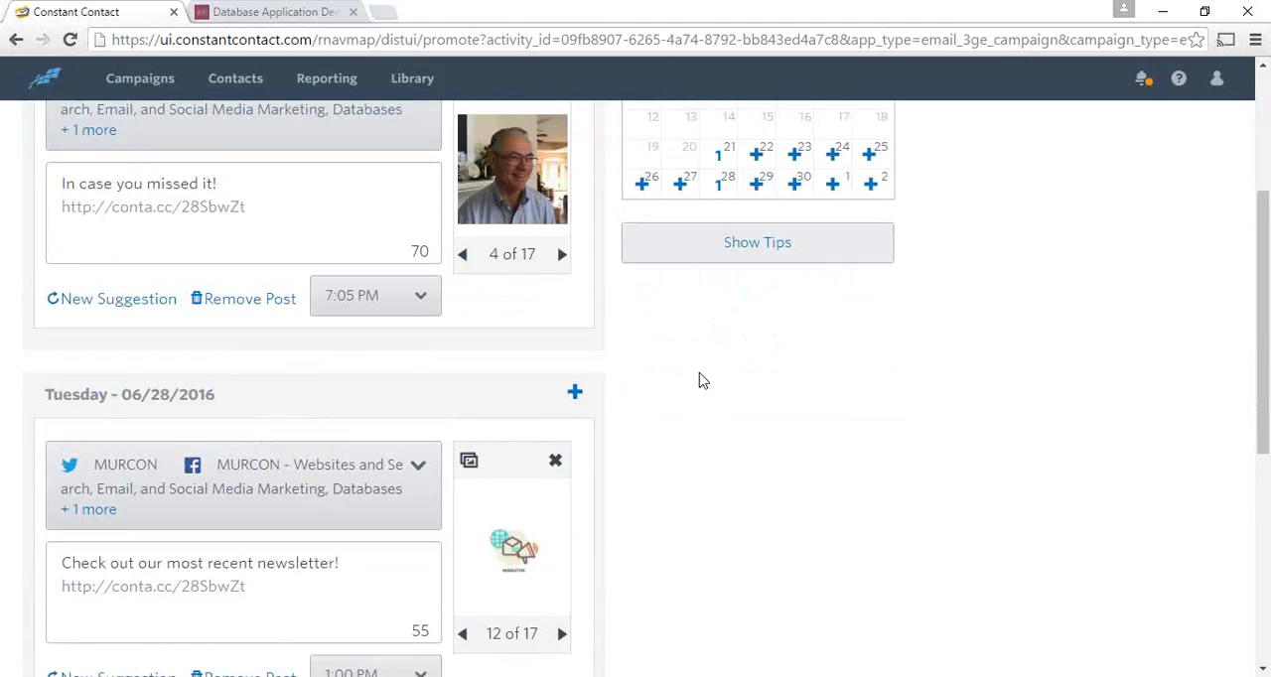
{"action": "scroll", "coordinate": [706, 386], "scroll_direction": "up", "scroll_amount": 3}
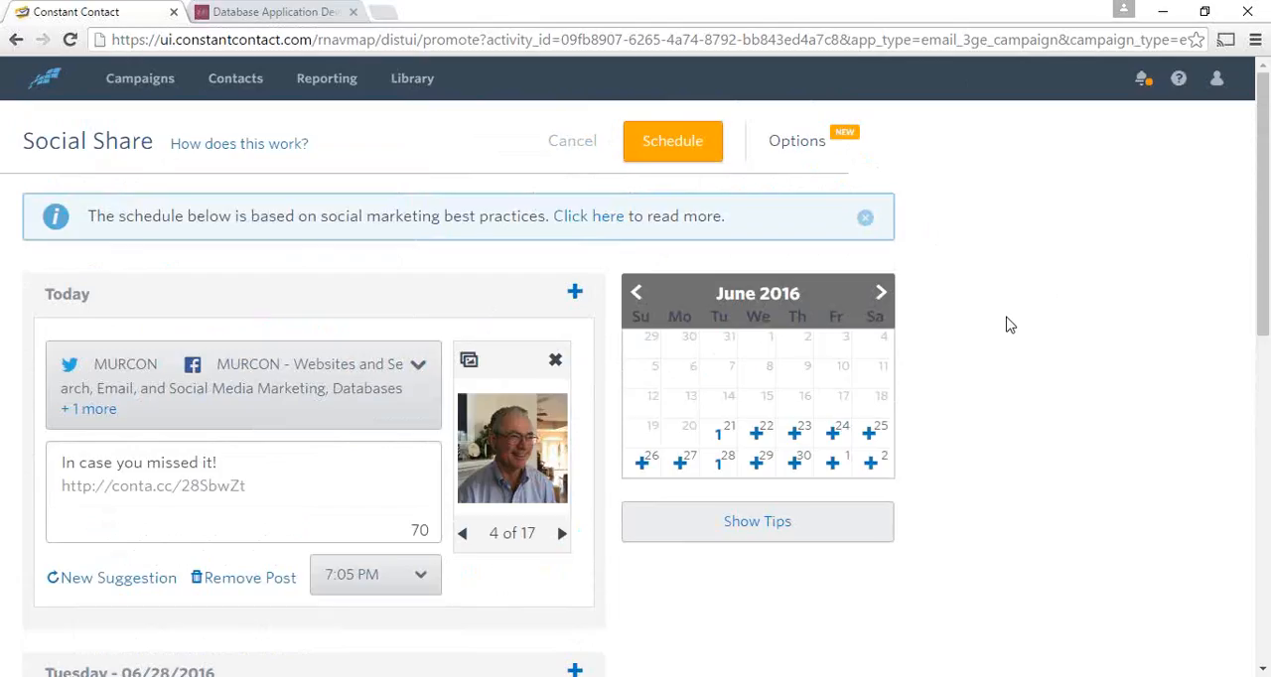
{"action": "scroll", "coordinate": [1007, 325], "scroll_direction": "down", "scroll_amount": 3}
{"action": "scroll", "coordinate": [1007, 323], "scroll_direction": "up", "scroll_amount": 3}
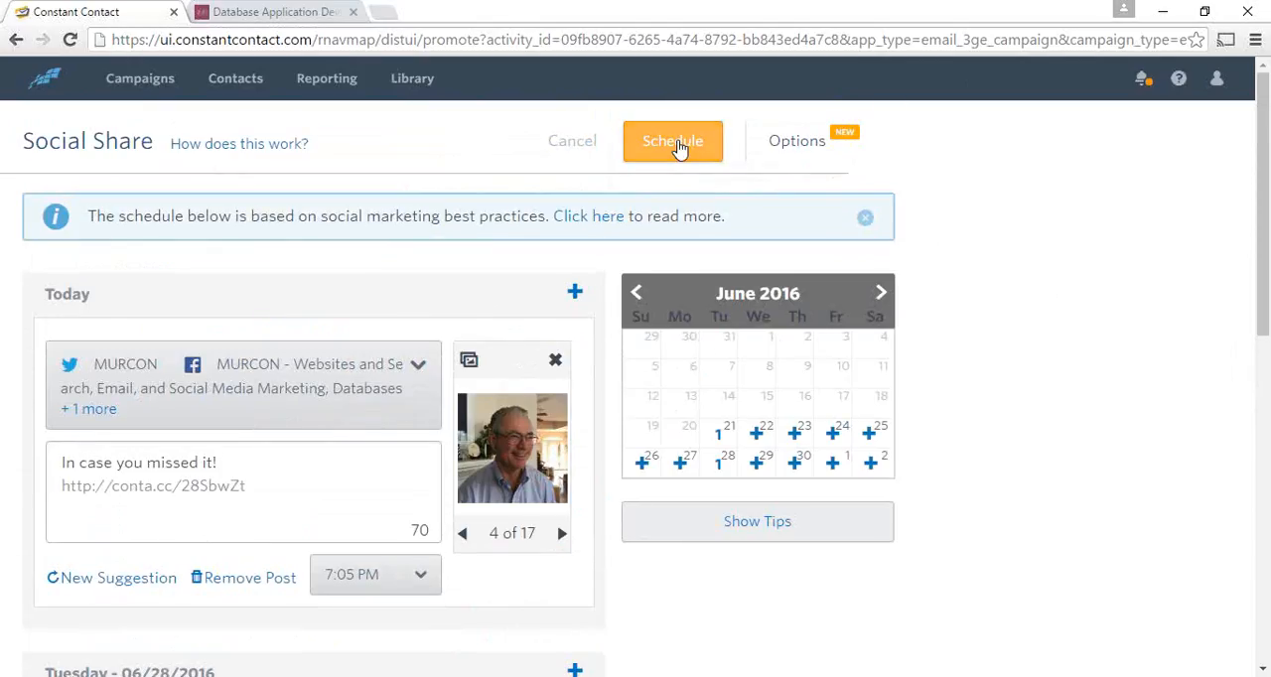
{"action": "left_click", "coordinate": [680, 142]}
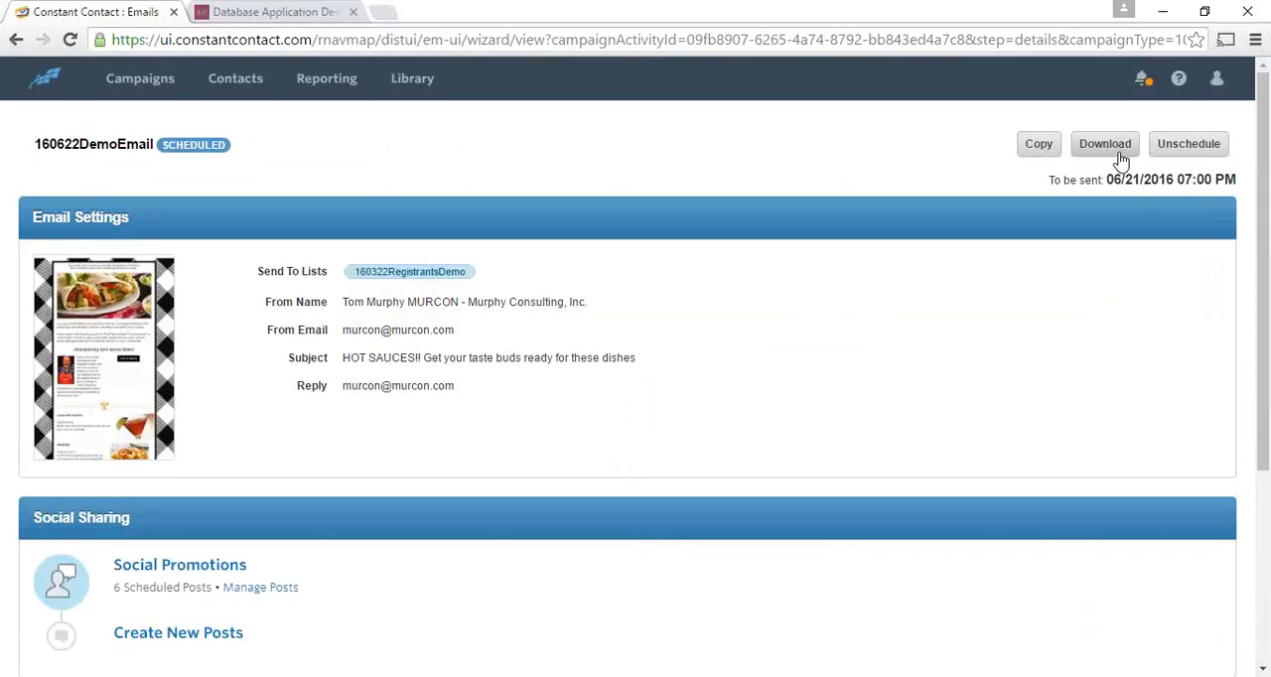
- Unschedule the 160622DemoEmail campaign, save it as a draft and go back to the campaigns list
{"action": "left_click", "coordinate": [1181, 153]}
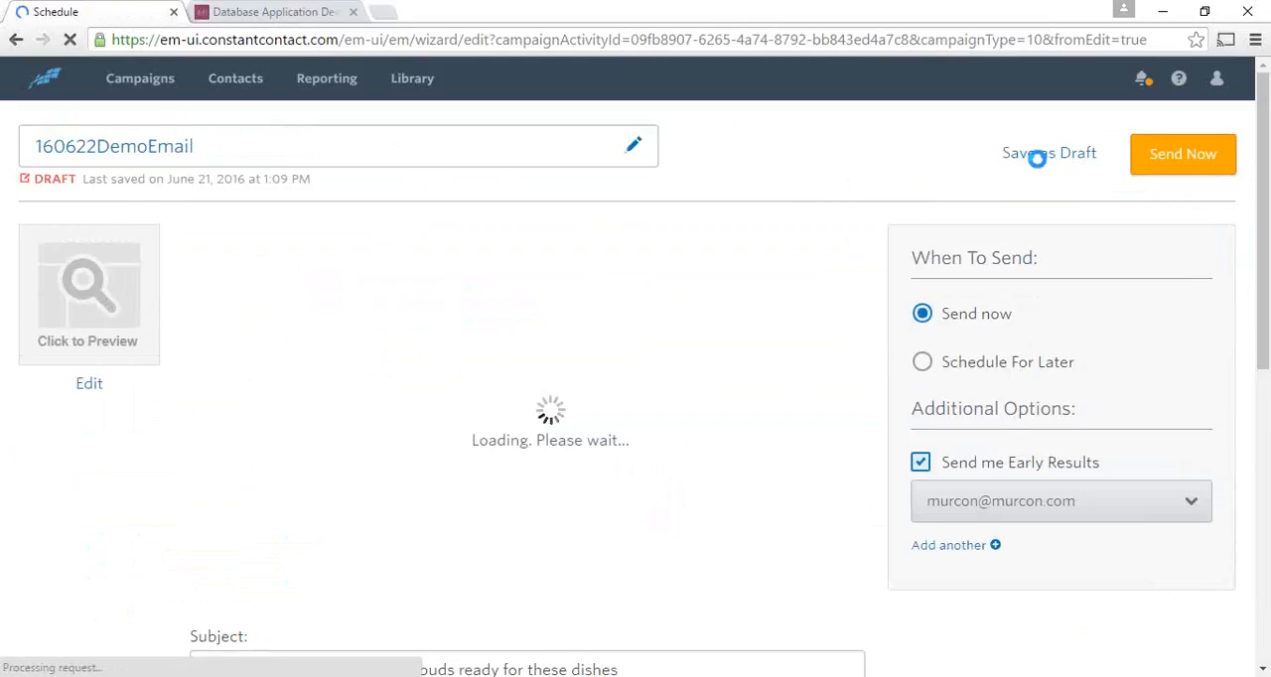
{"action": "left_click", "coordinate": [1043, 161]}
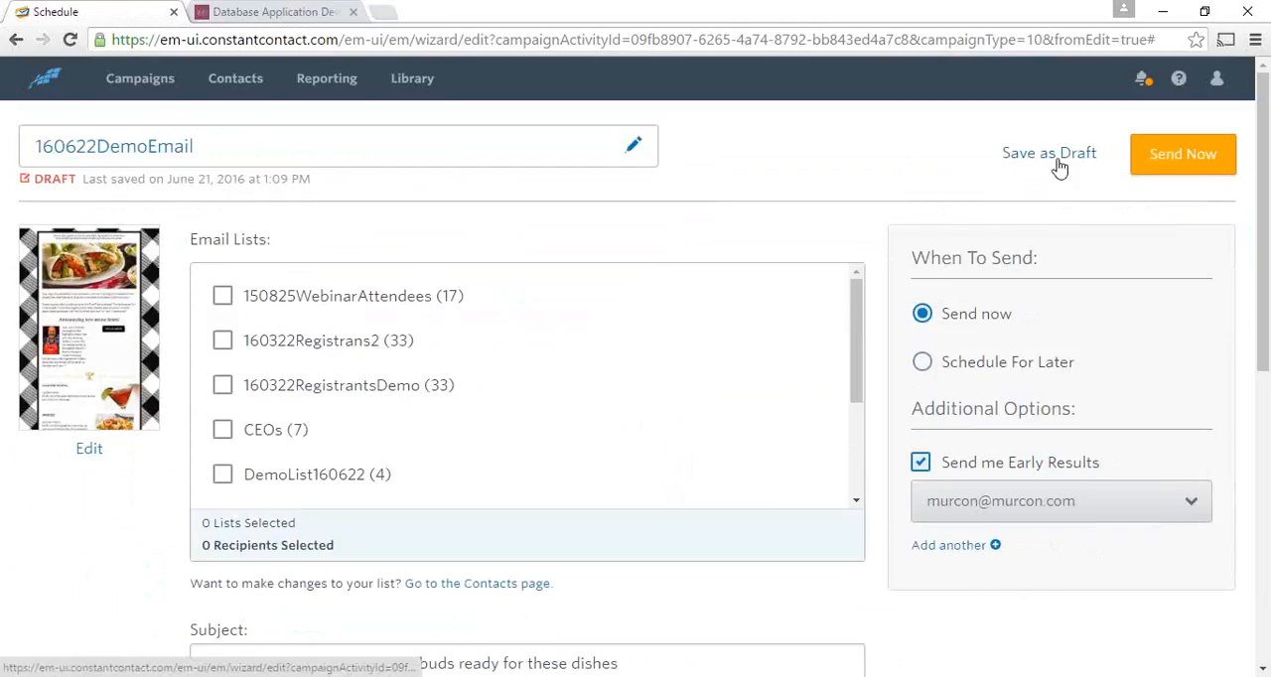
{"action": "left_click", "coordinate": [1056, 159]}
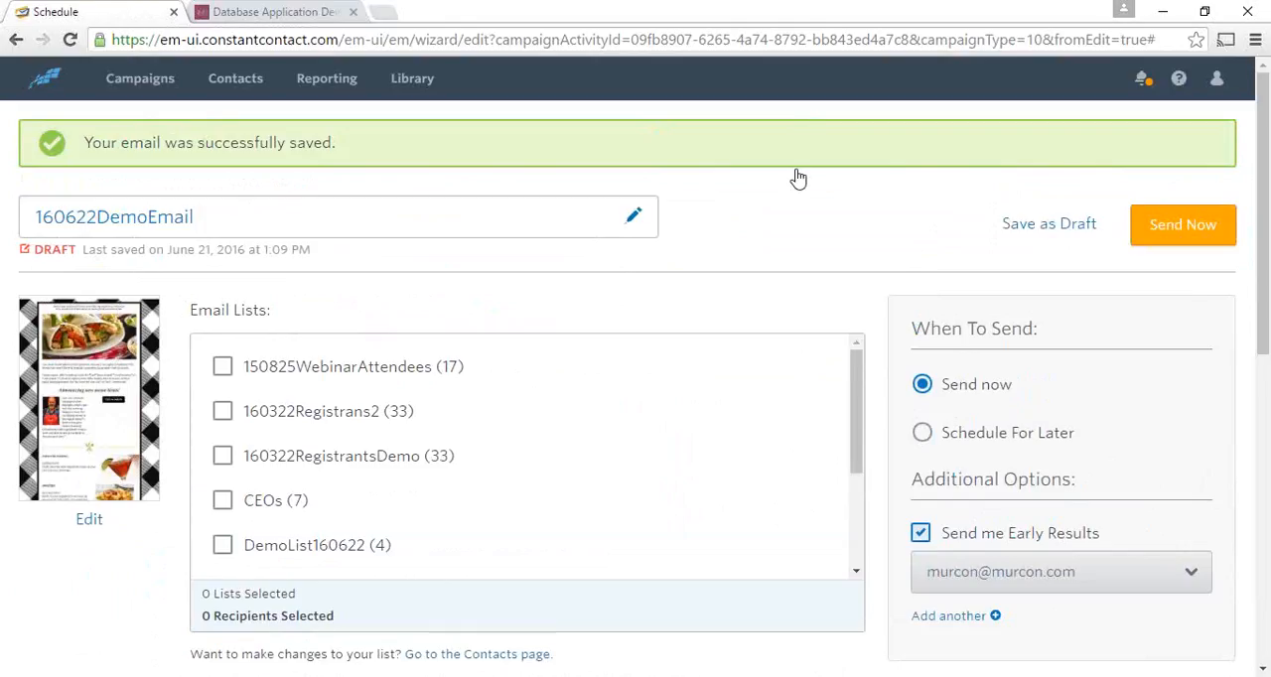
{"action": "left_click", "coordinate": [136, 84]}
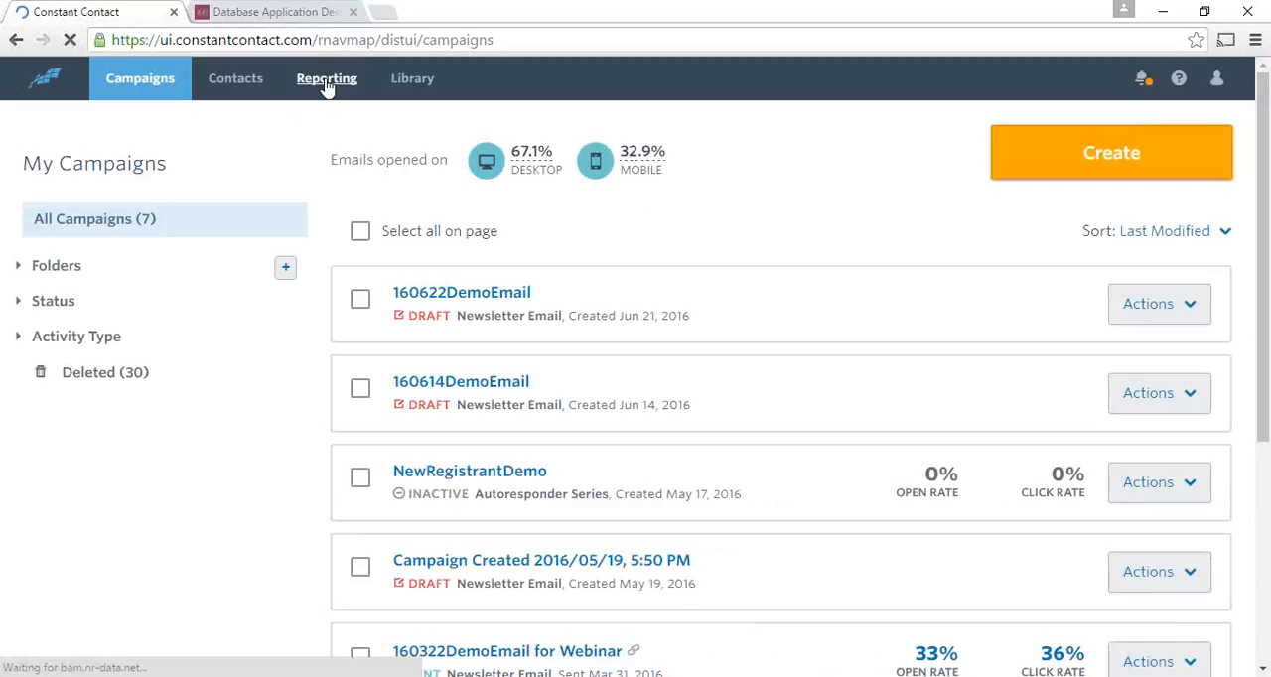
{"action": "left_click", "coordinate": [326, 84]}
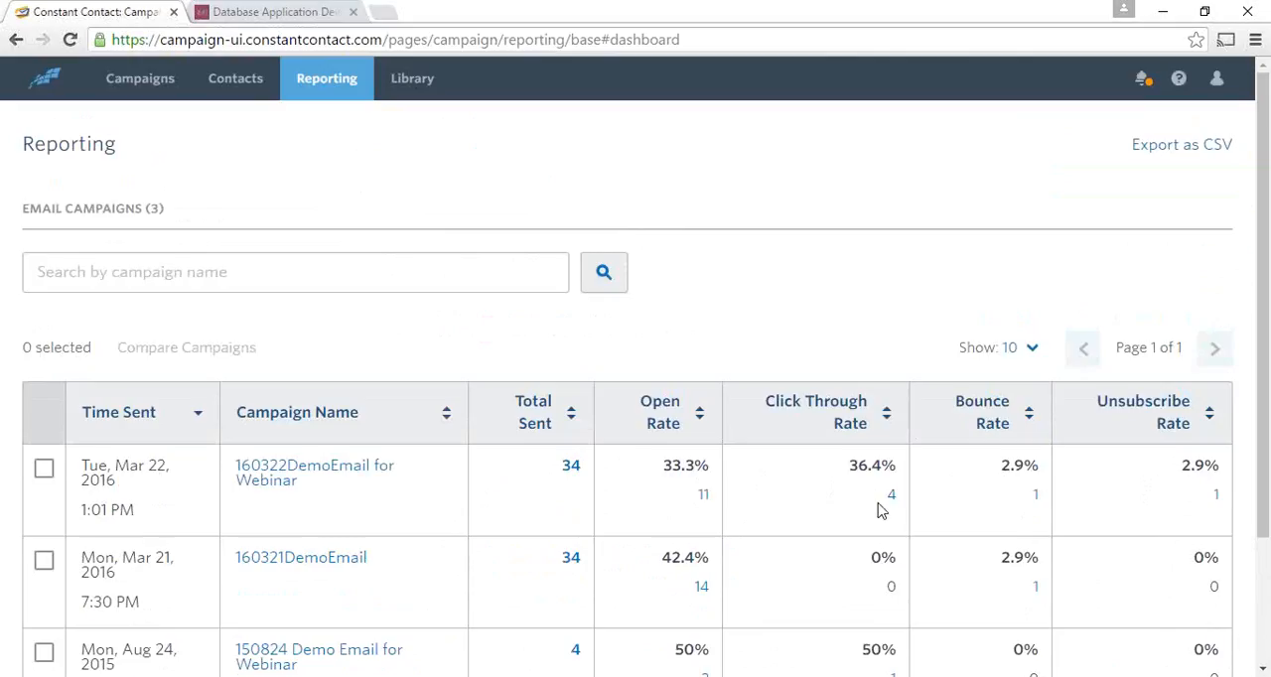
{"action": "left_click", "coordinate": [891, 502]}
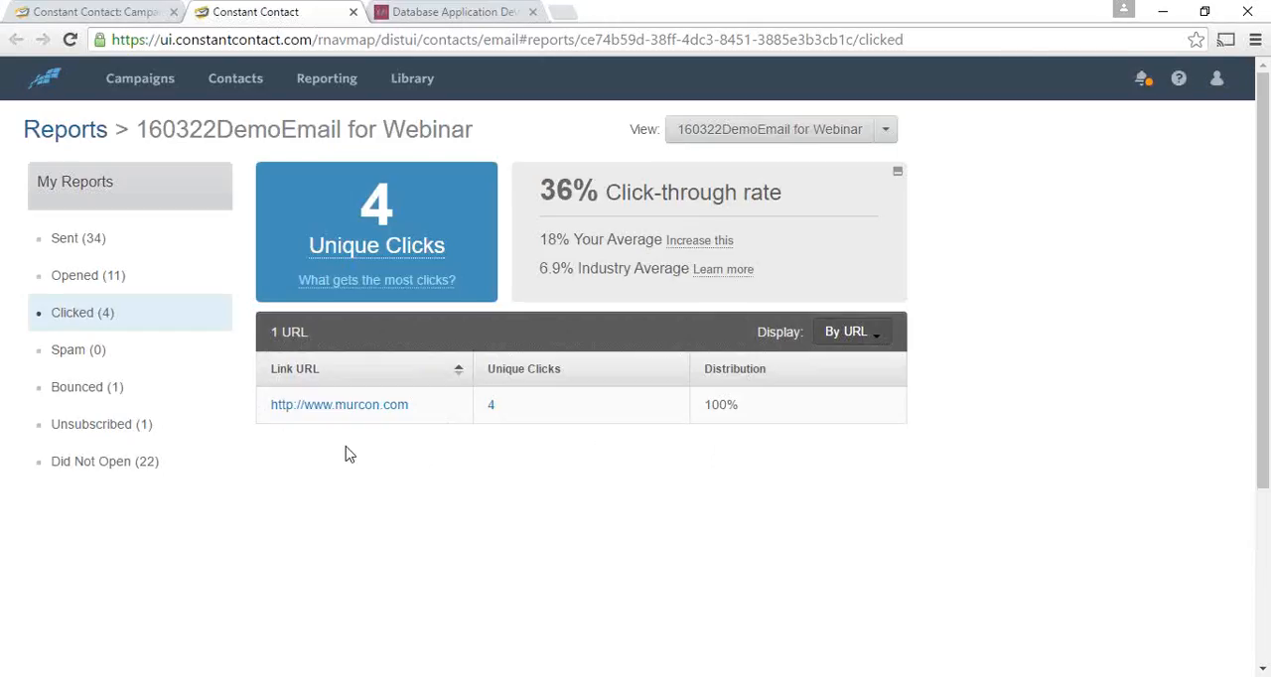
{"action": "left_click", "coordinate": [491, 409]}
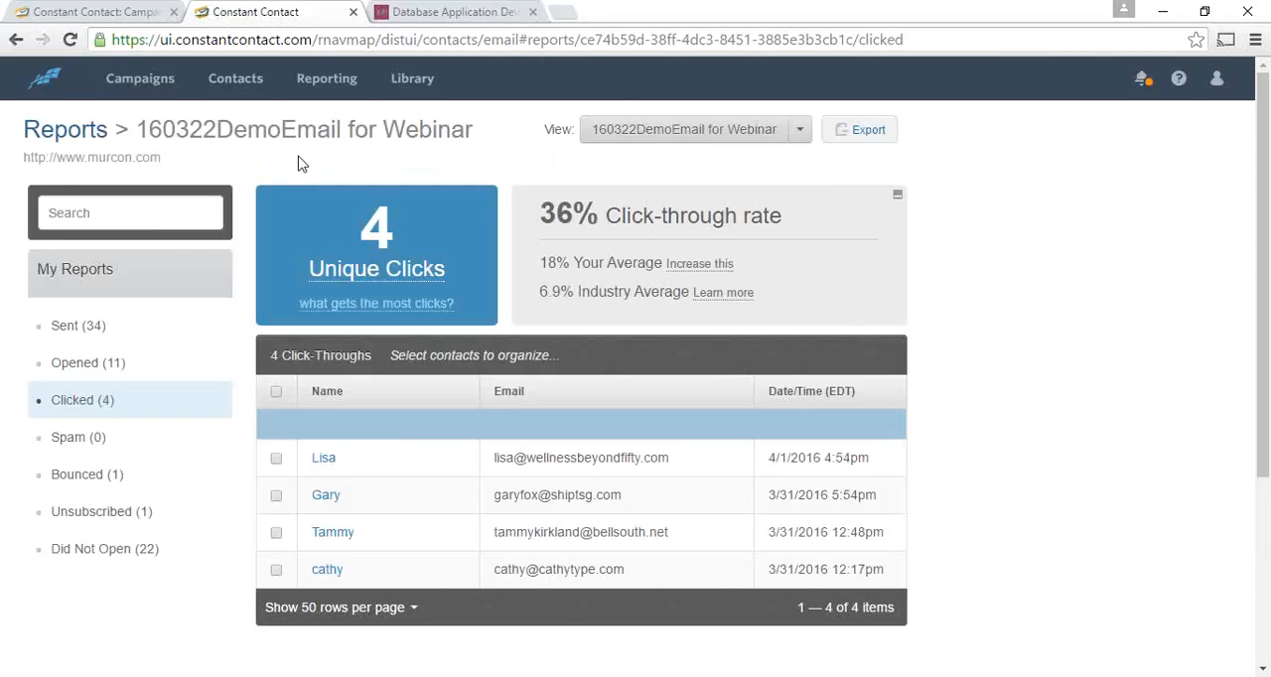
- Reopen the campaigns list and switch to the slide presentation, advancing past the "Let's get started…" slide
{"action": "left_click", "coordinate": [139, 89]}
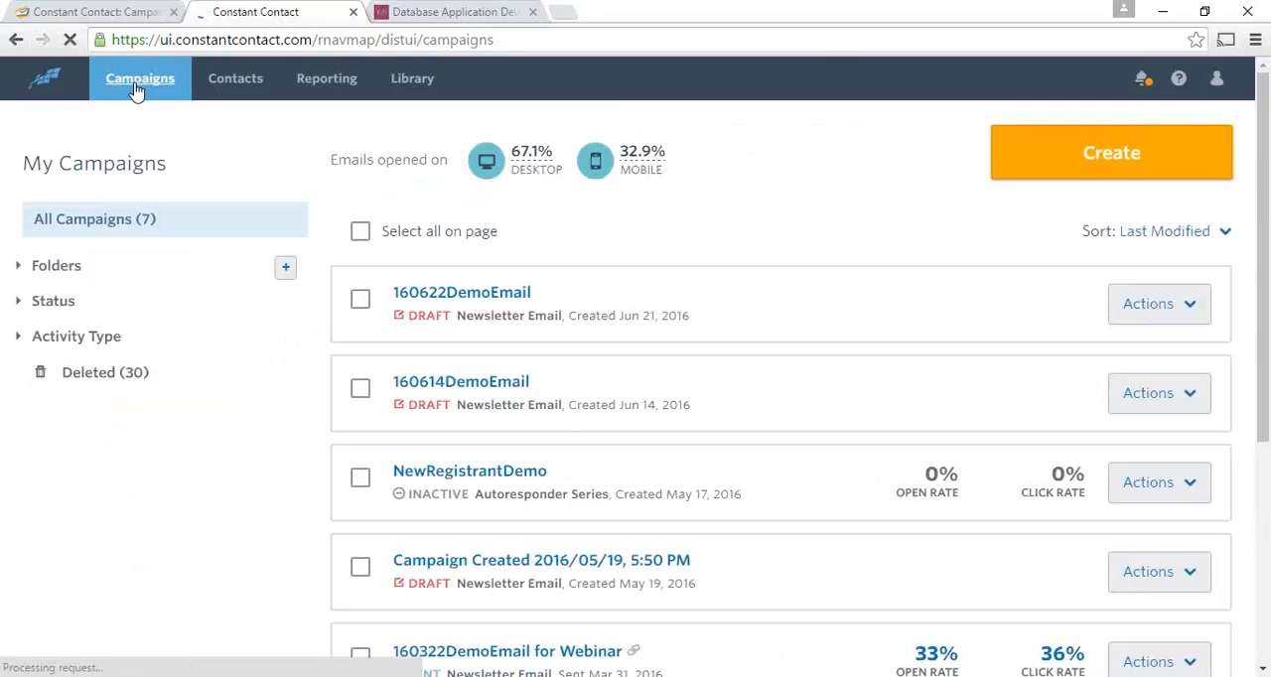
{"action": "key", "text": "alt+Tab"}
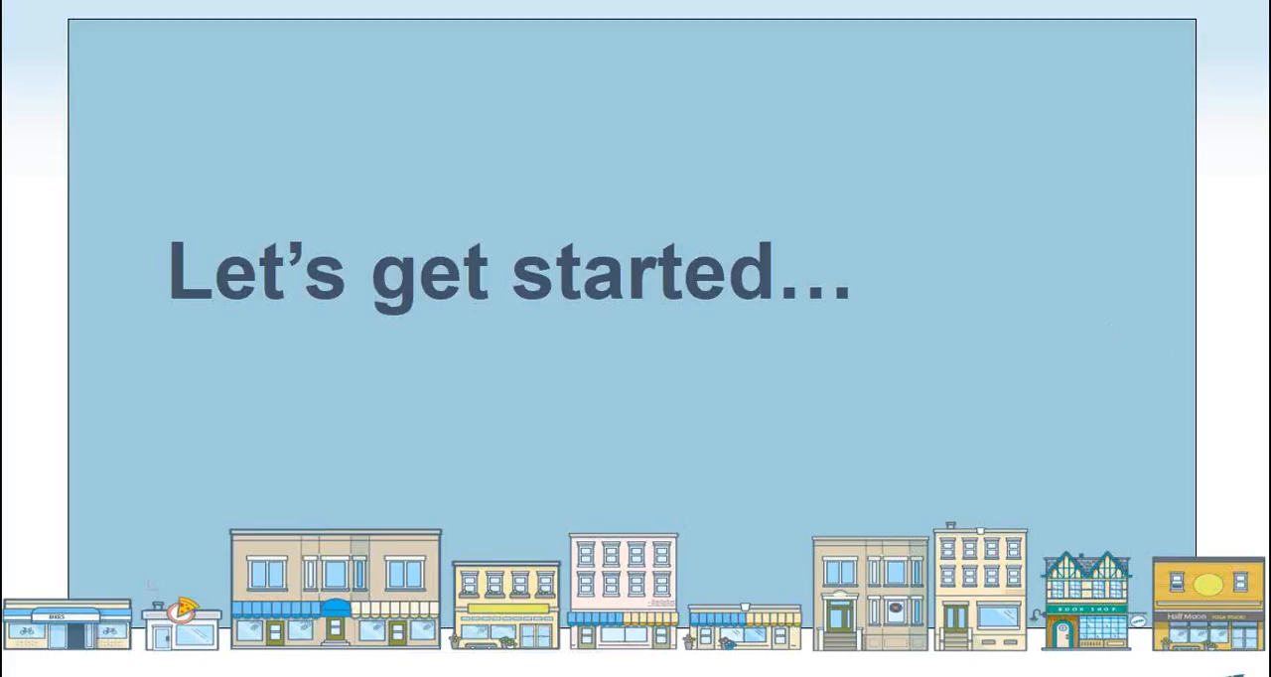
{"action": "key", "text": "Right"}
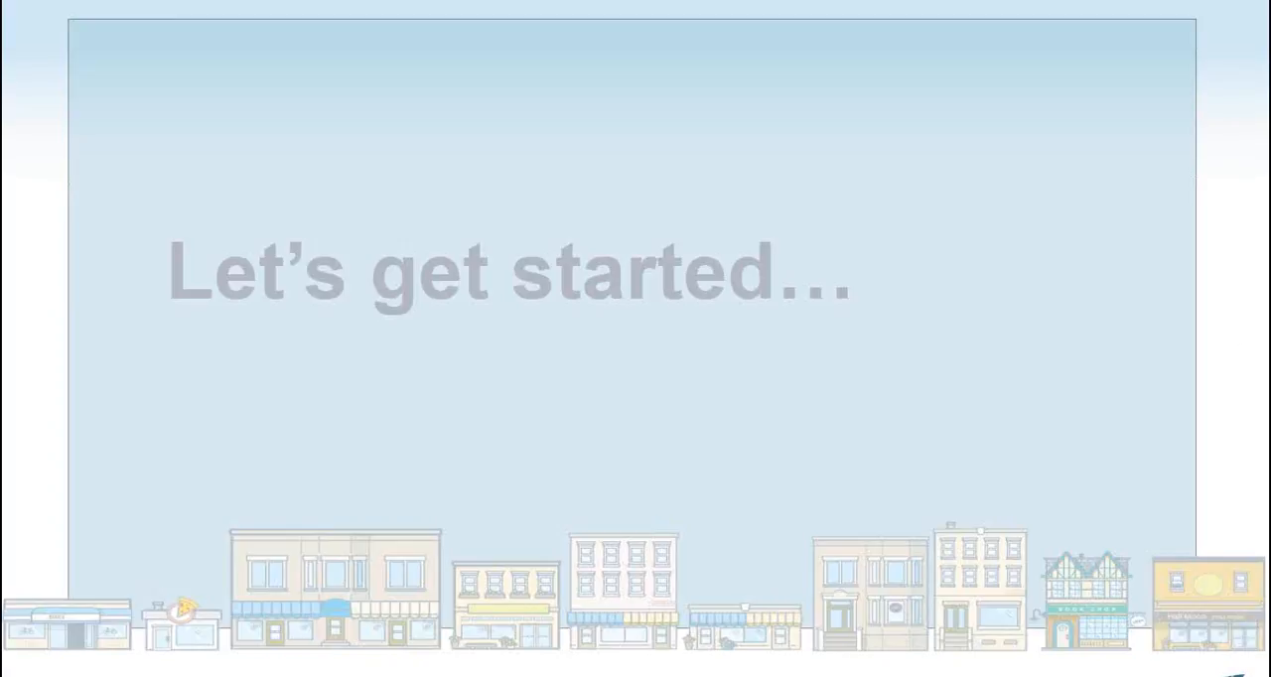